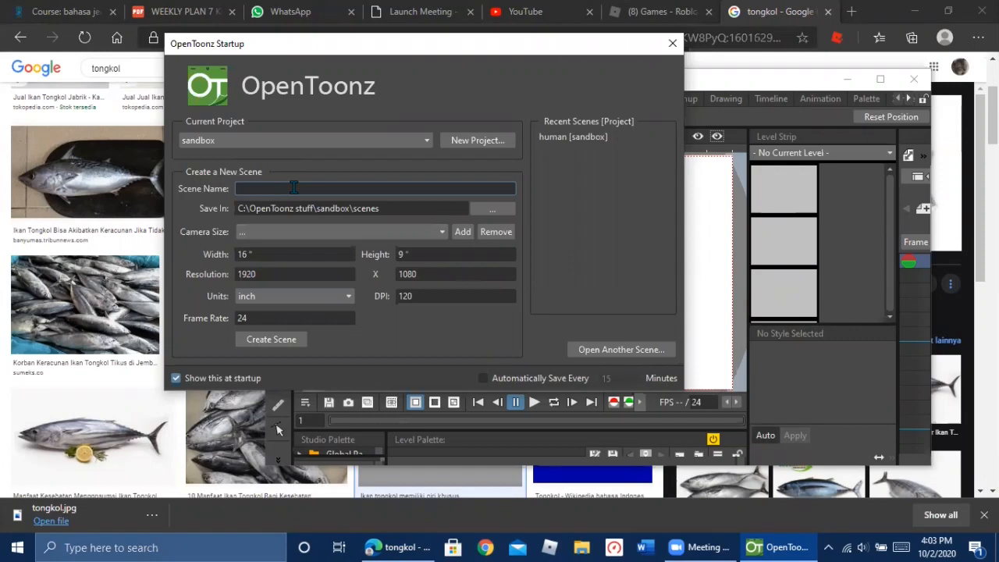
# Step: Create a new scene named tongkol and import the tongkol image from the Pictures backround folder into it
pyautogui.write('tongkol')
pyautogui.press('Return')
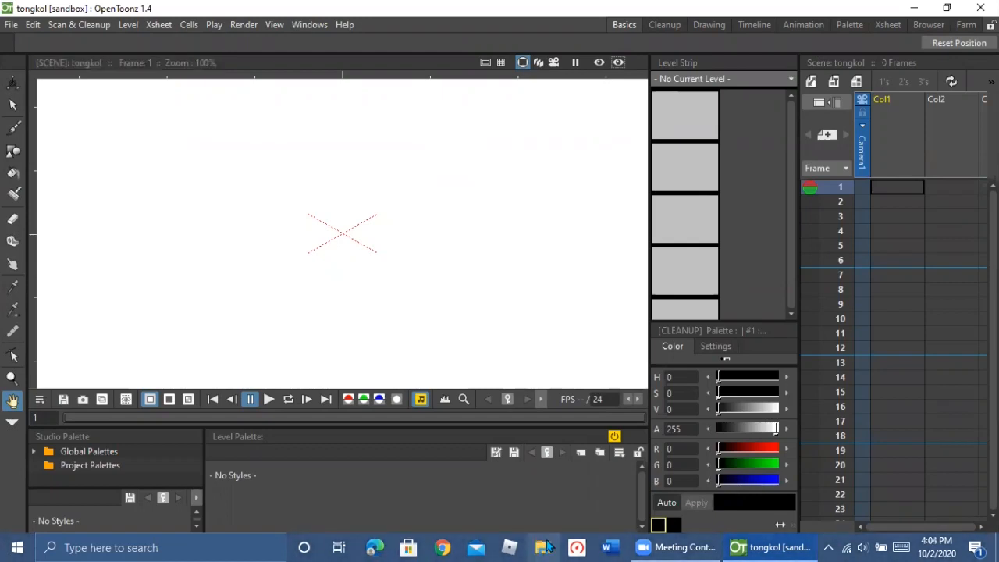
pyautogui.click(549, 547)
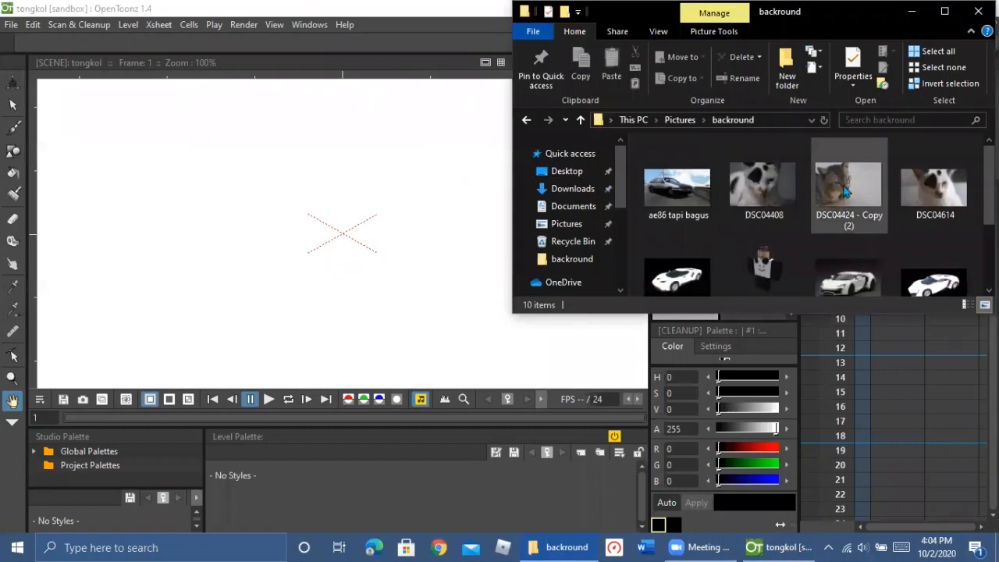
pyautogui.scroll(-1, 819, 234)
pyautogui.moveTo(677, 265); pyautogui.dragTo(284, 229)
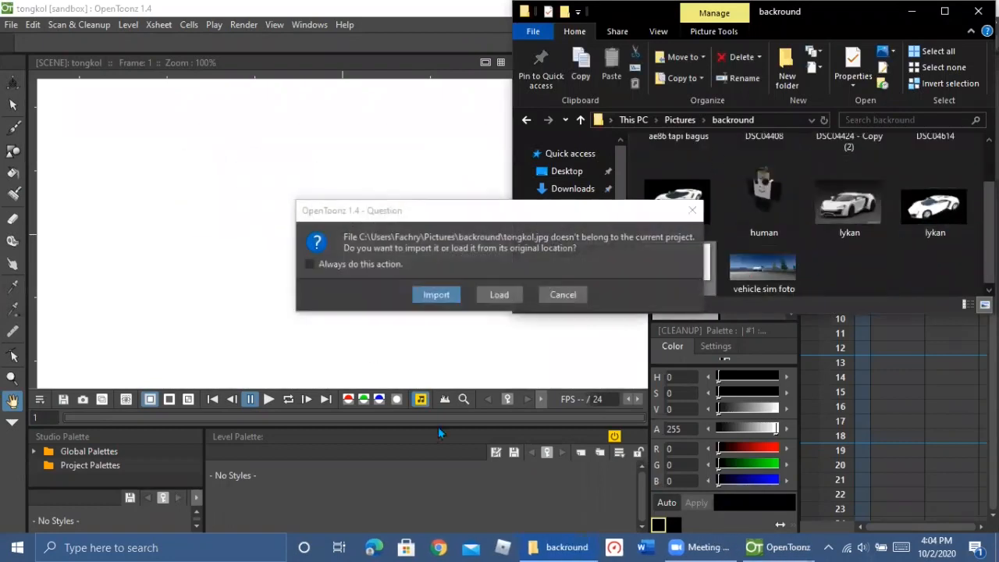
pyautogui.click(444, 297)
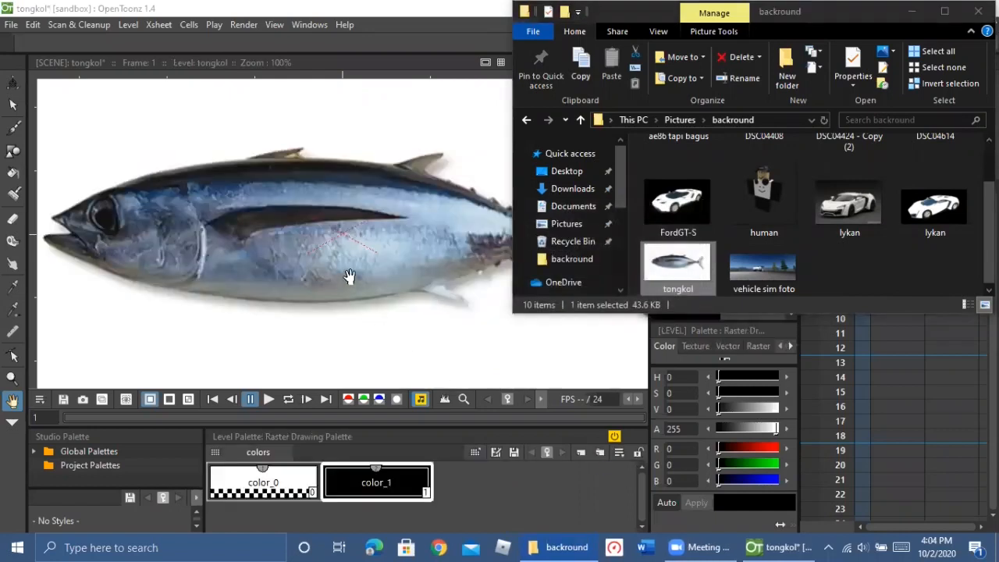
pyautogui.scroll(-1, 349, 278)
pyautogui.scroll(-2, 349, 276)
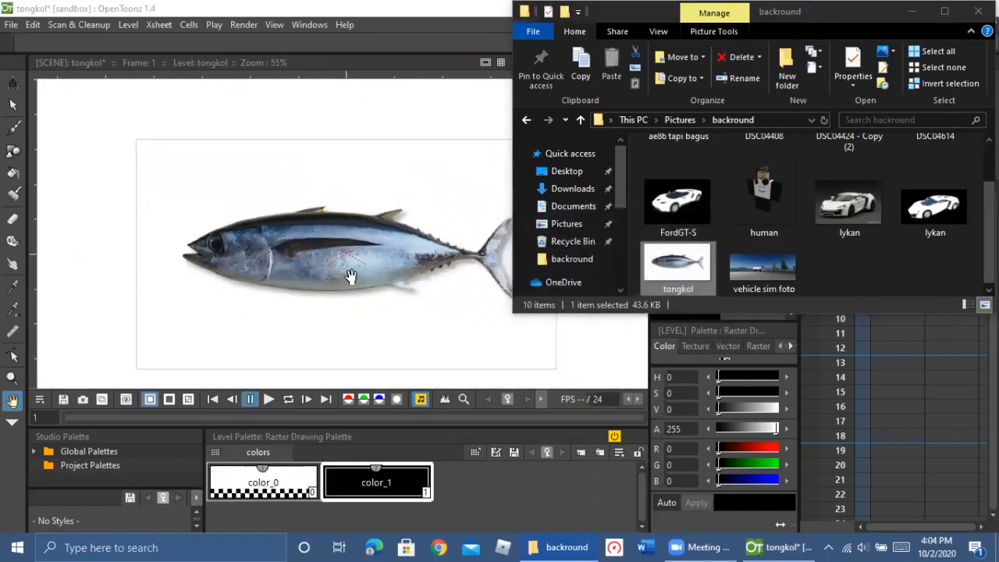
pyautogui.click(978, 11)
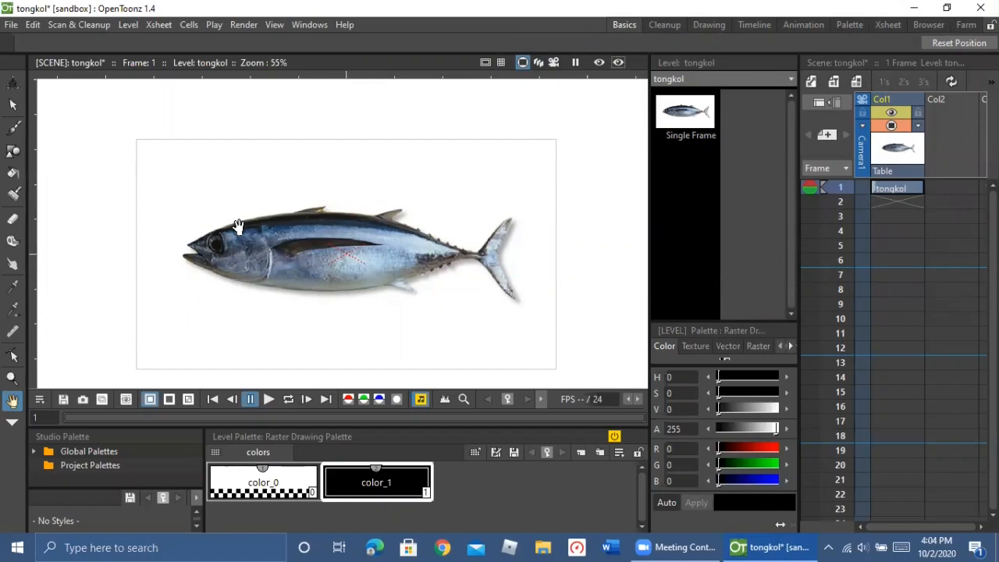
# Step: Extend the tongkol drawing's exposure in Col1 through frame 24
pyautogui.rightClick(897, 189)
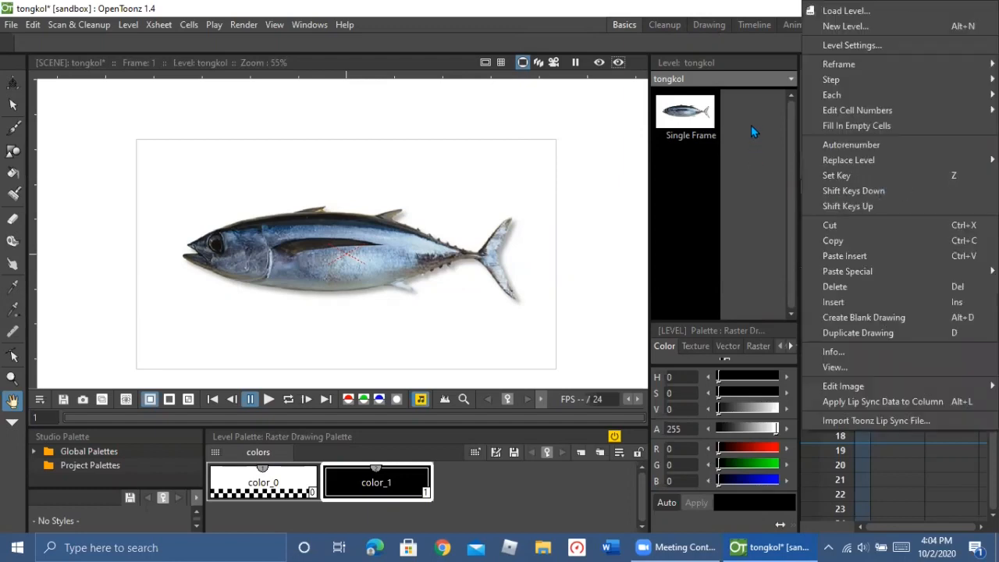
pyautogui.click(734, 65)
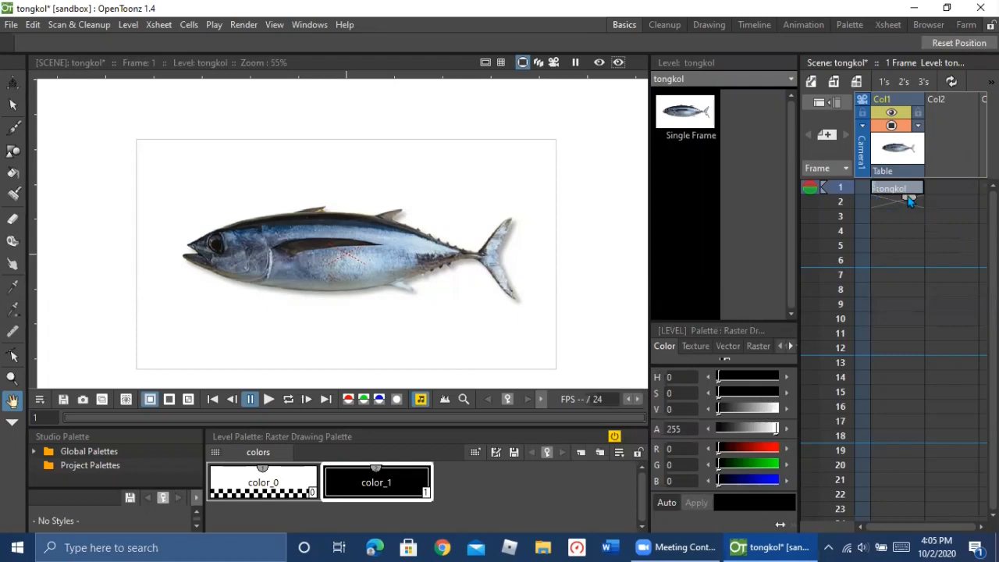
pyautogui.moveTo(907, 204); pyautogui.dragTo(907, 480)
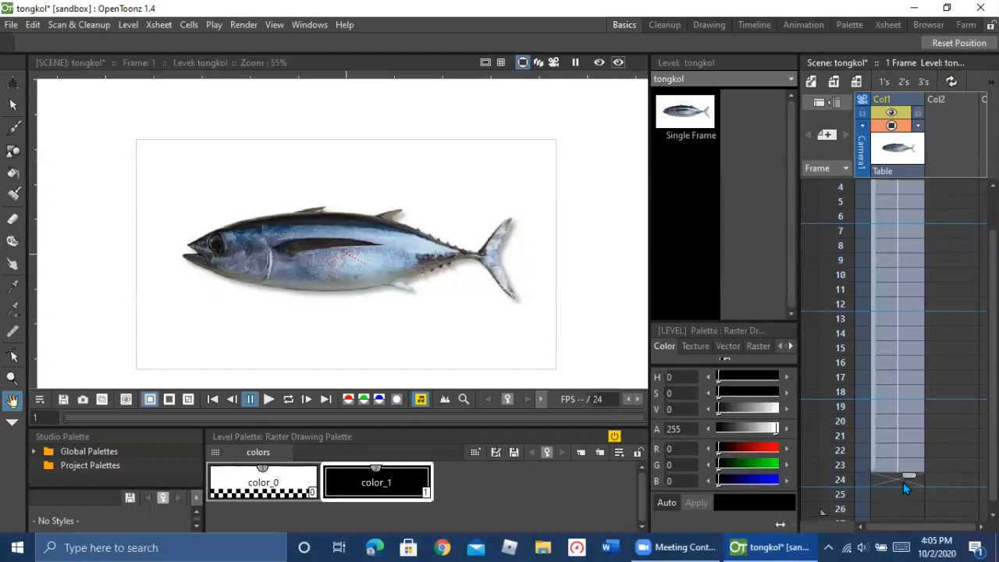
pyautogui.moveTo(904, 490); pyautogui.dragTo(915, 485)
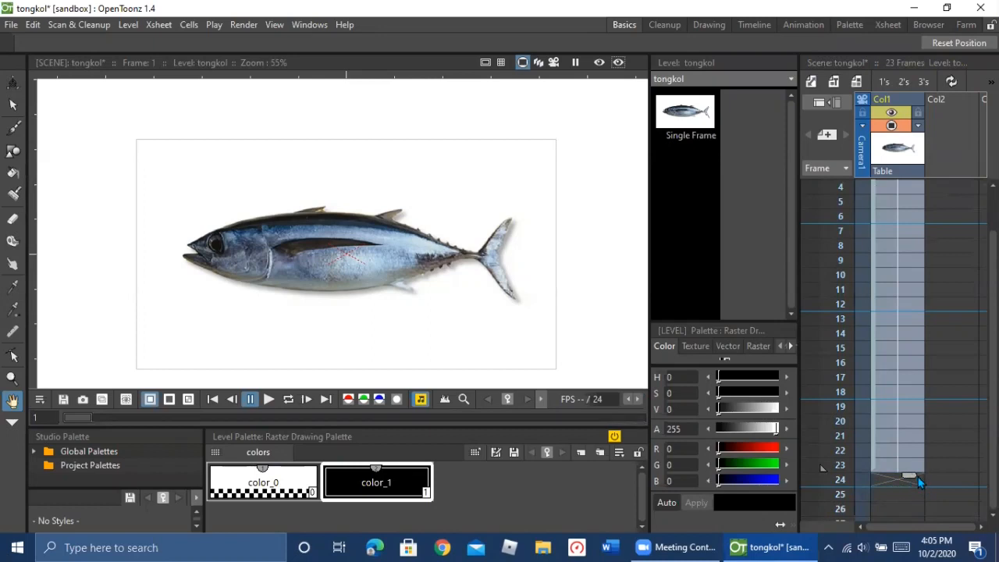
pyautogui.moveTo(910, 476); pyautogui.dragTo(910, 496)
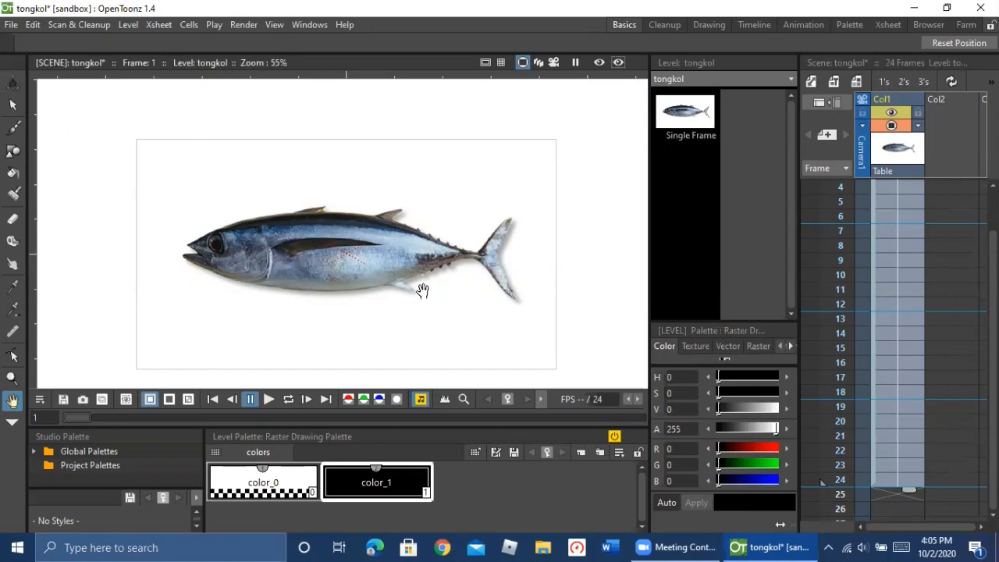
# Step: Set a keyframe for the fish column at frame 1
pyautogui.click(507, 400)
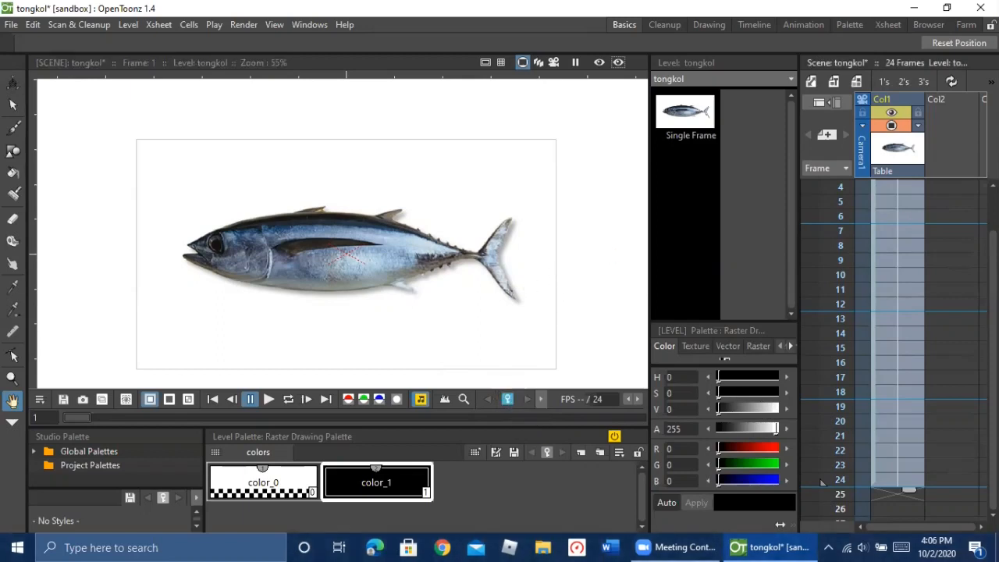
pyautogui.scroll(1, 897, 200)
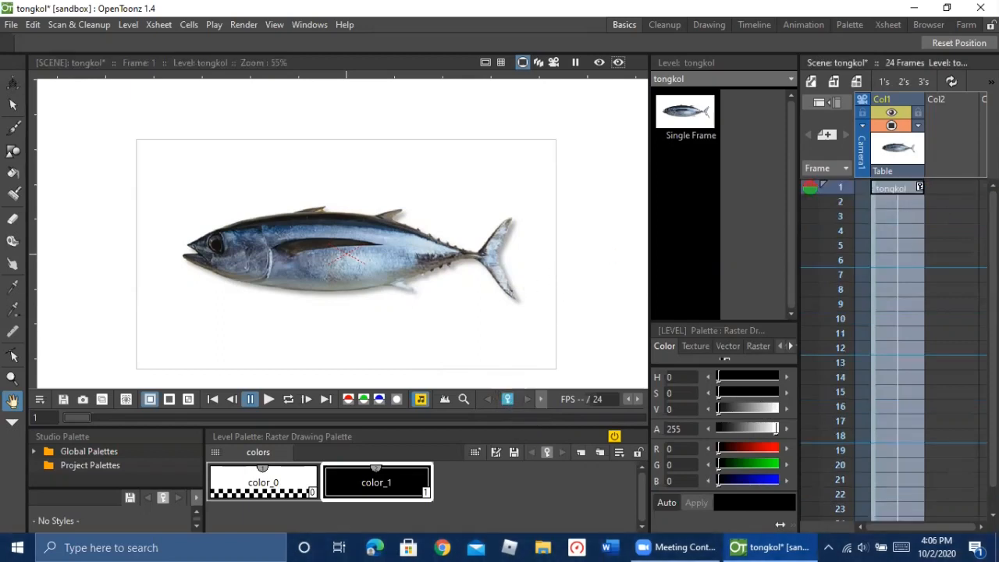
pyautogui.click(899, 190)
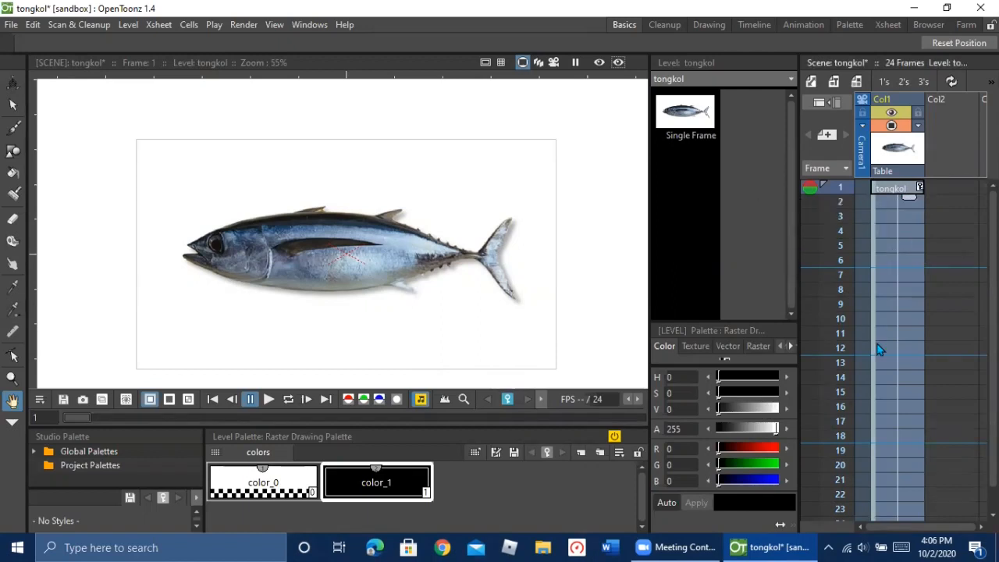
# Step: At frame 10, use the Animate tool in Position mode to move the fish right to about 118 mm E/W and -3.5 mm N/S
pyautogui.click(904, 319)
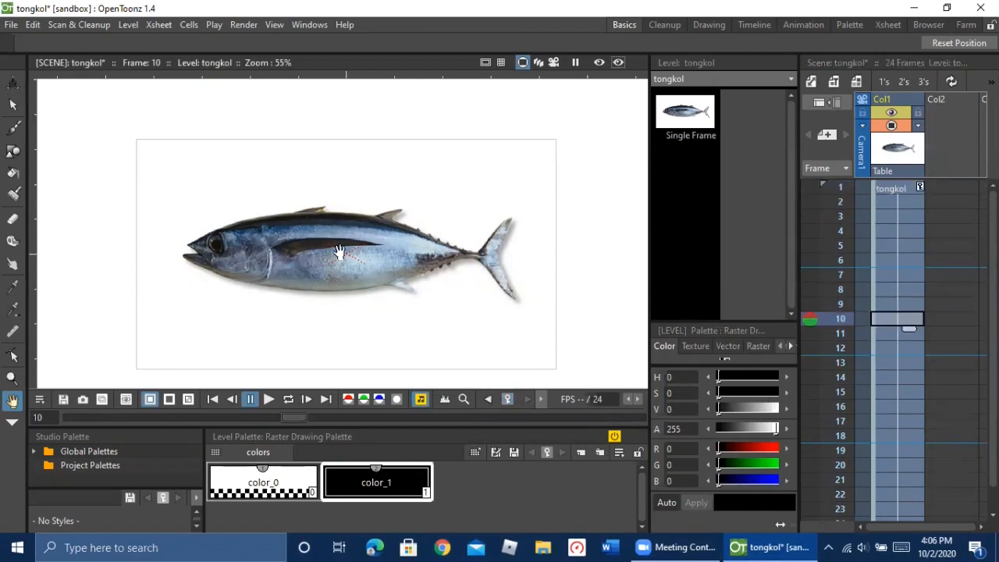
pyautogui.moveTo(339, 252); pyautogui.dragTo(548, 250)
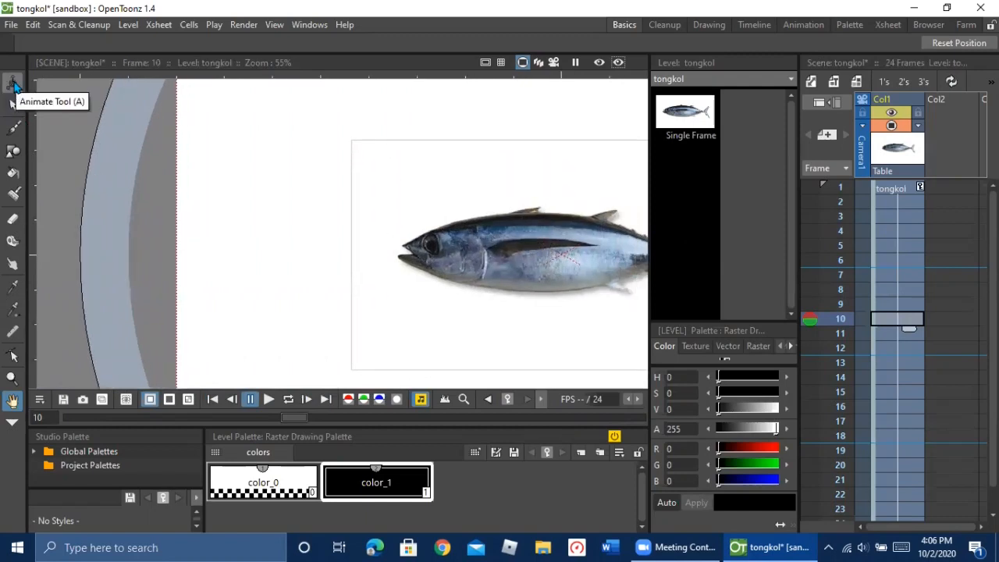
pyautogui.moveTo(359, 235); pyautogui.dragTo(215, 230)
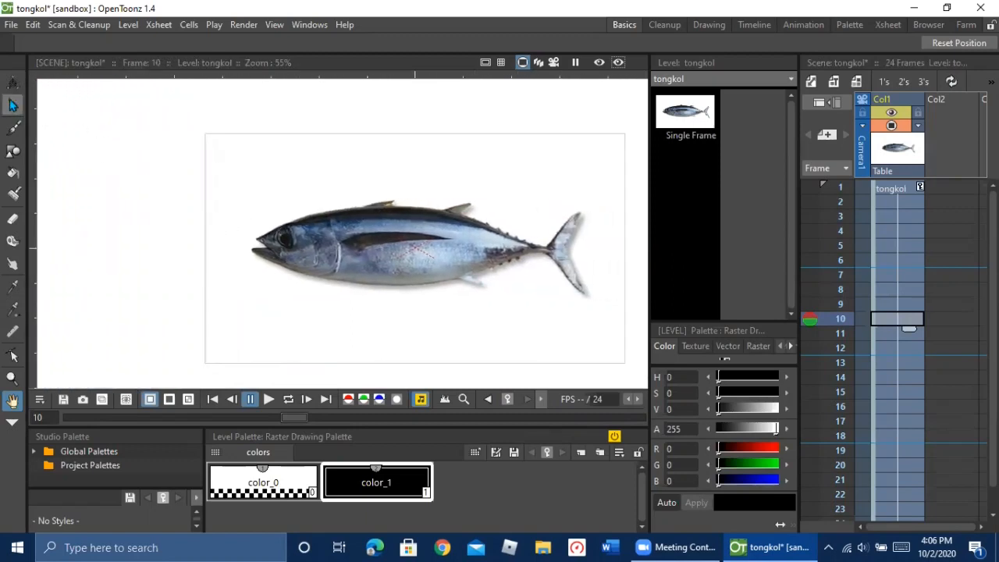
pyautogui.click(13, 83)
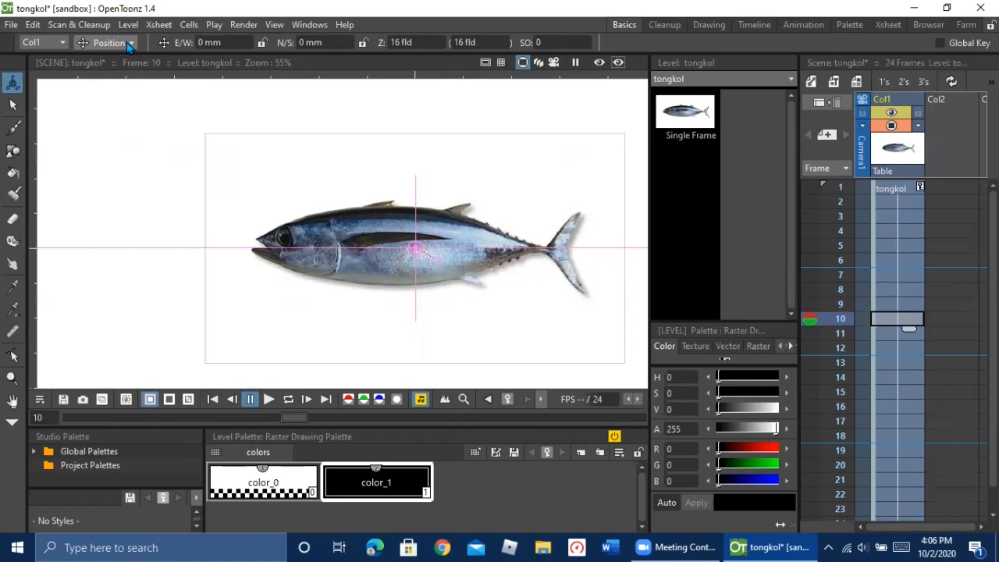
pyautogui.click(129, 45)
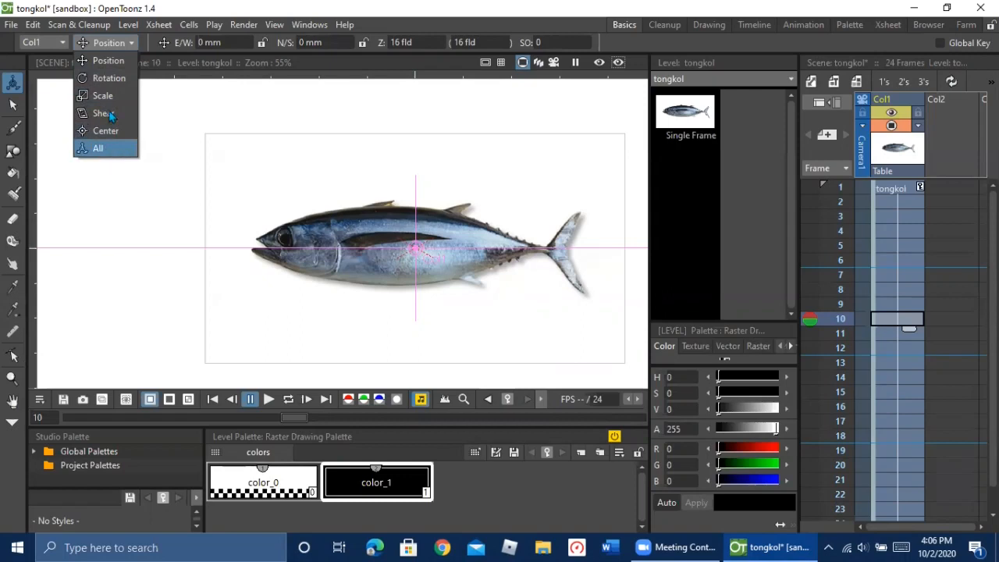
pyautogui.click(110, 60)
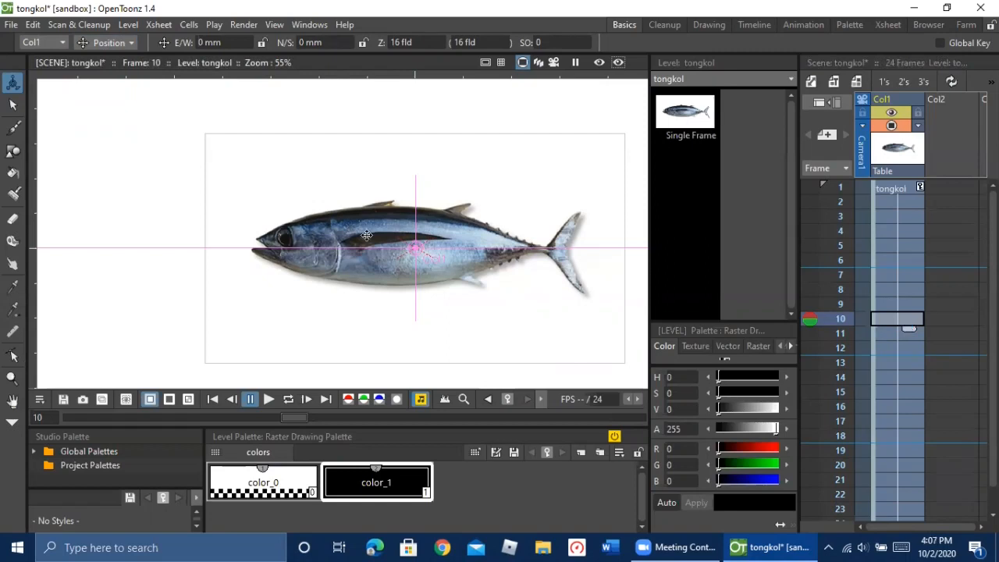
pyautogui.moveTo(414, 248); pyautogui.dragTo(636, 255)
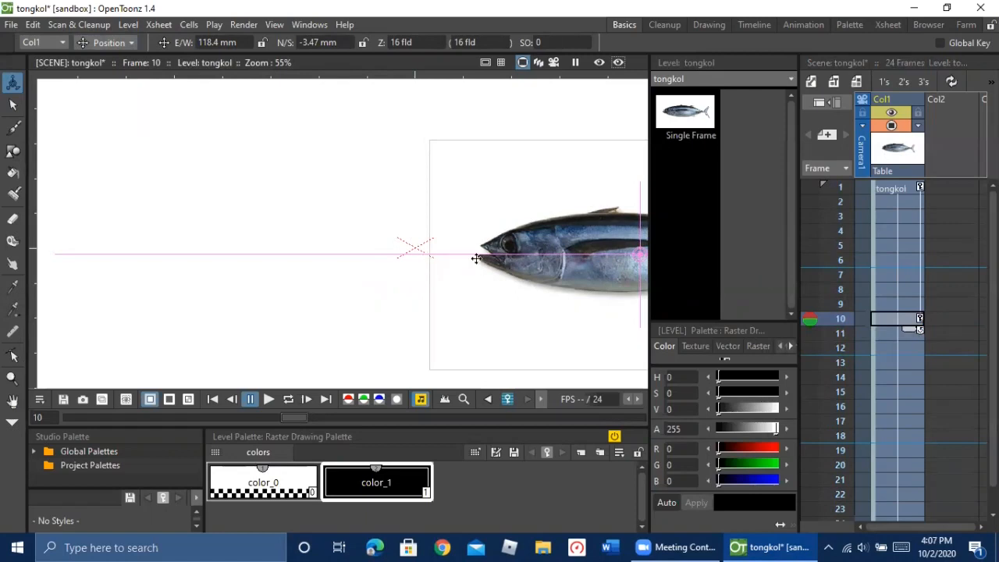
# Step: At frame 24, move the fish left completely outside the camera frame, to about -319 mm E/W and -11 mm N/S
pyautogui.scroll(-1, 950, 470)
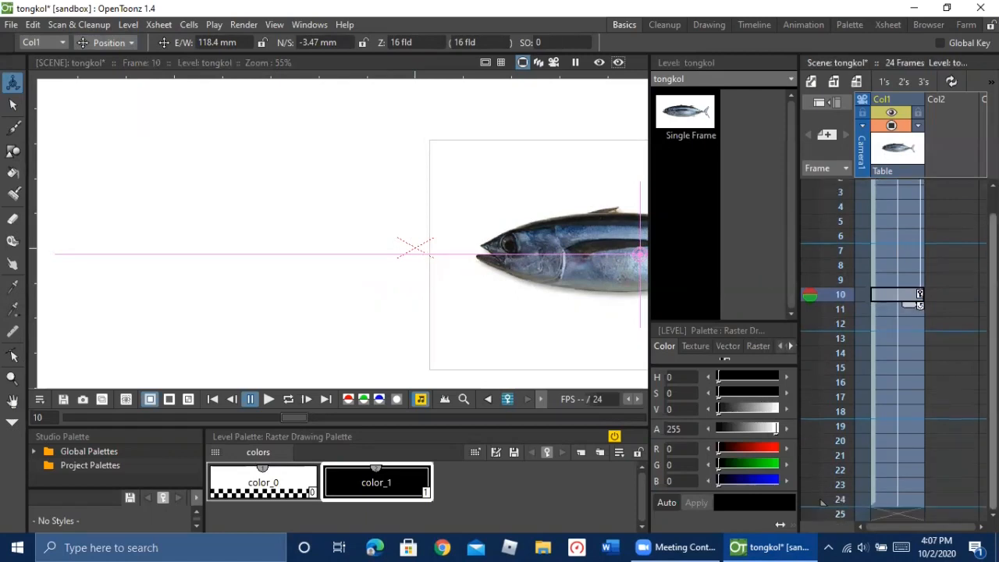
pyautogui.click(906, 500)
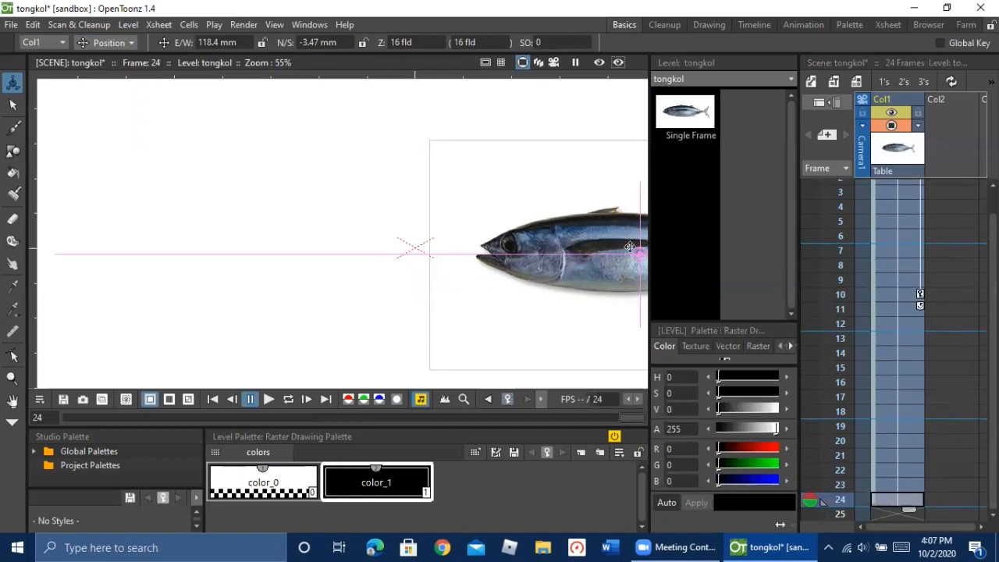
pyautogui.moveTo(630, 250); pyautogui.dragTo(11, 257)
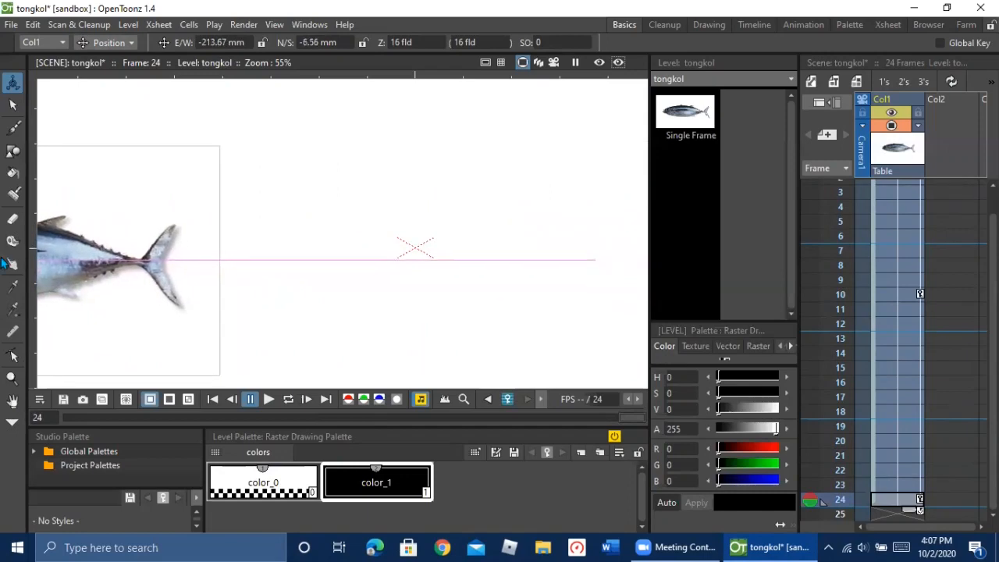
pyautogui.moveTo(109, 257); pyautogui.dragTo(35, 263)
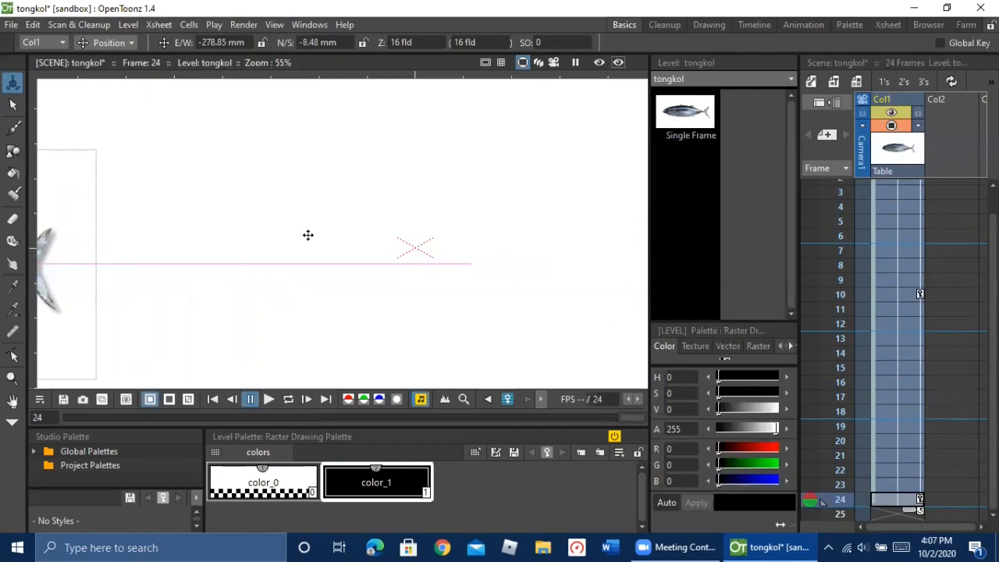
pyautogui.scroll(-1, 357, 232)
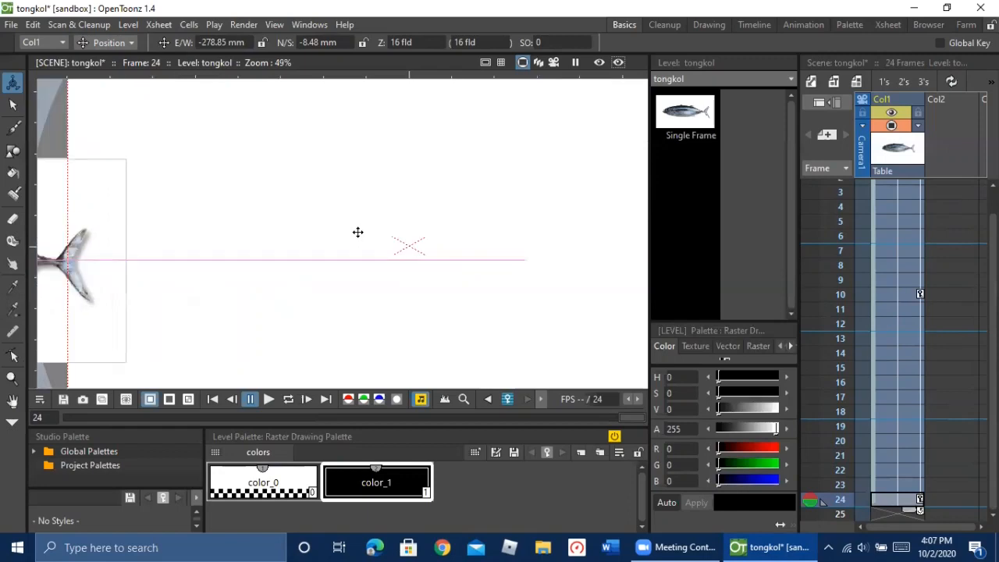
pyautogui.scroll(-1, 358, 231)
pyautogui.scroll(-2, 357, 232)
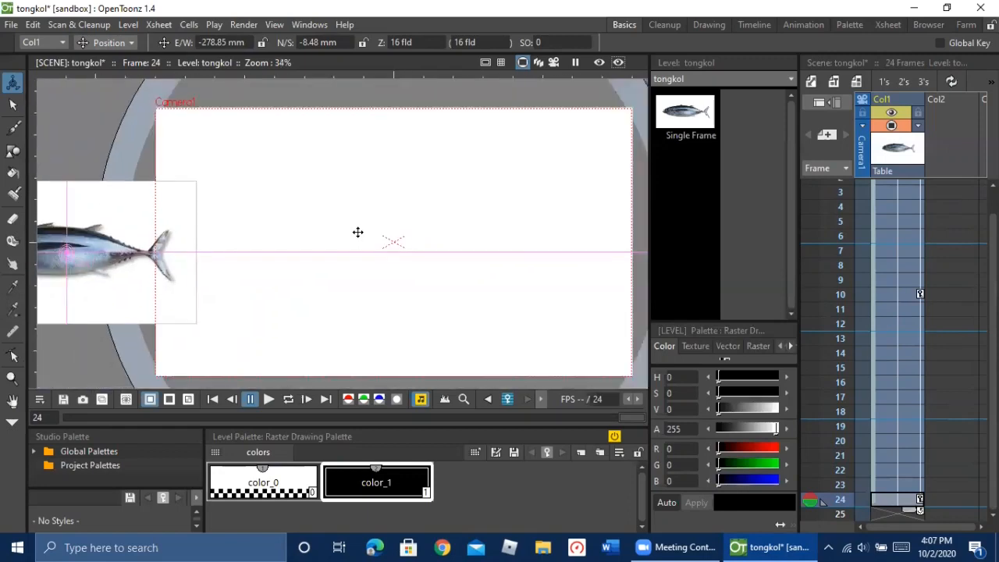
pyautogui.scroll(-2, 358, 232)
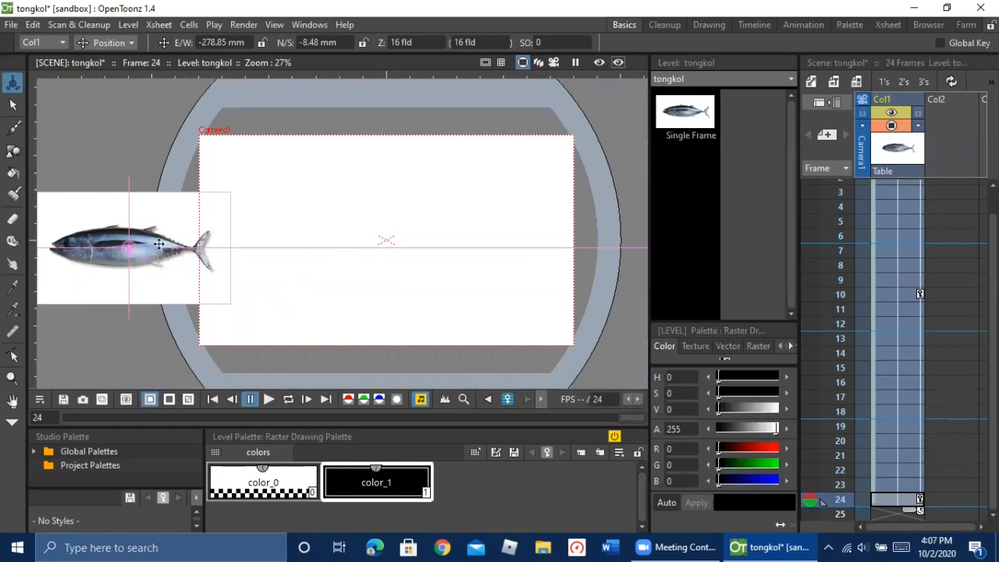
pyautogui.moveTo(121, 245); pyautogui.dragTo(85, 248)
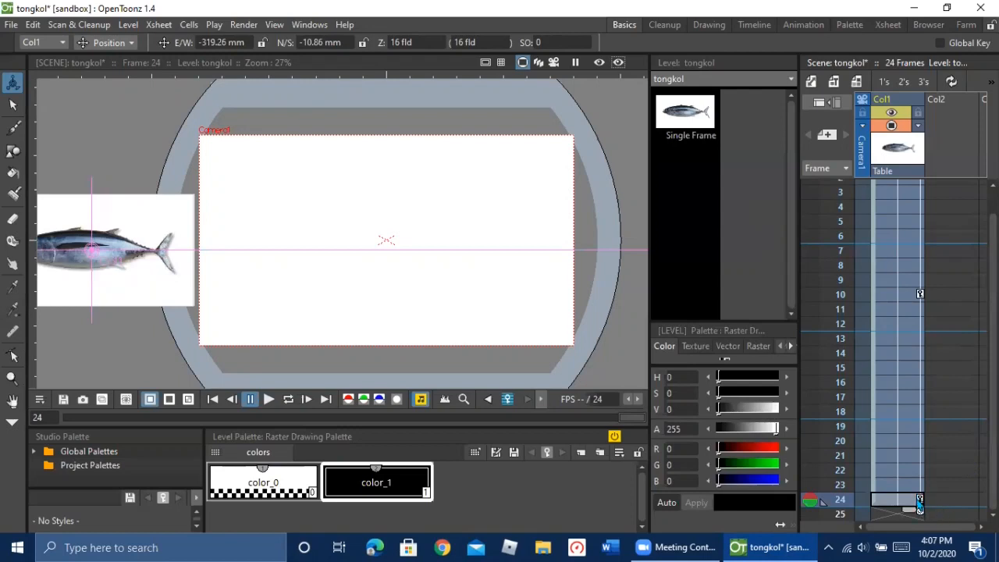
# Step: Play the fish animation from frame 1 to review its motion
pyautogui.click(214, 400)
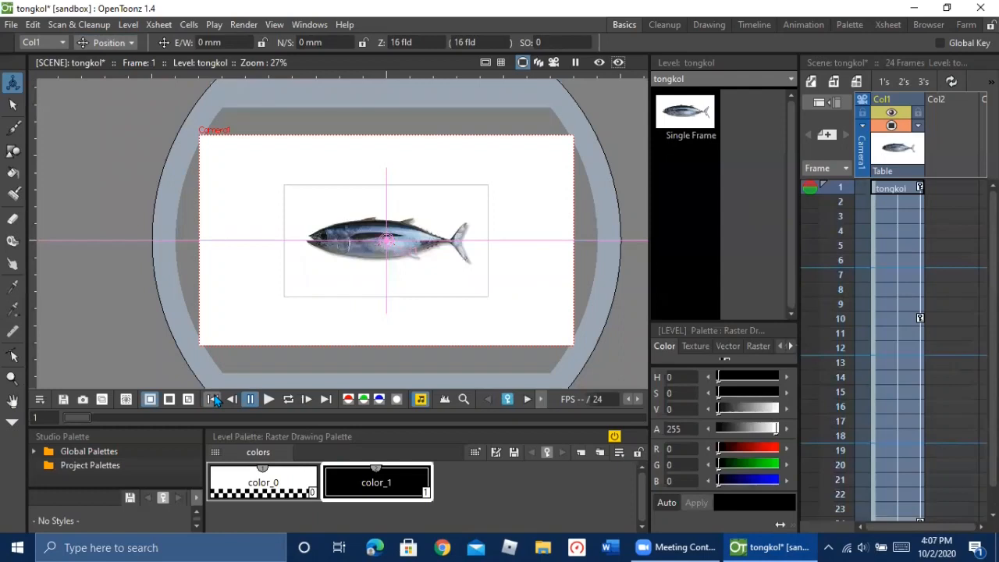
pyautogui.click(269, 400)
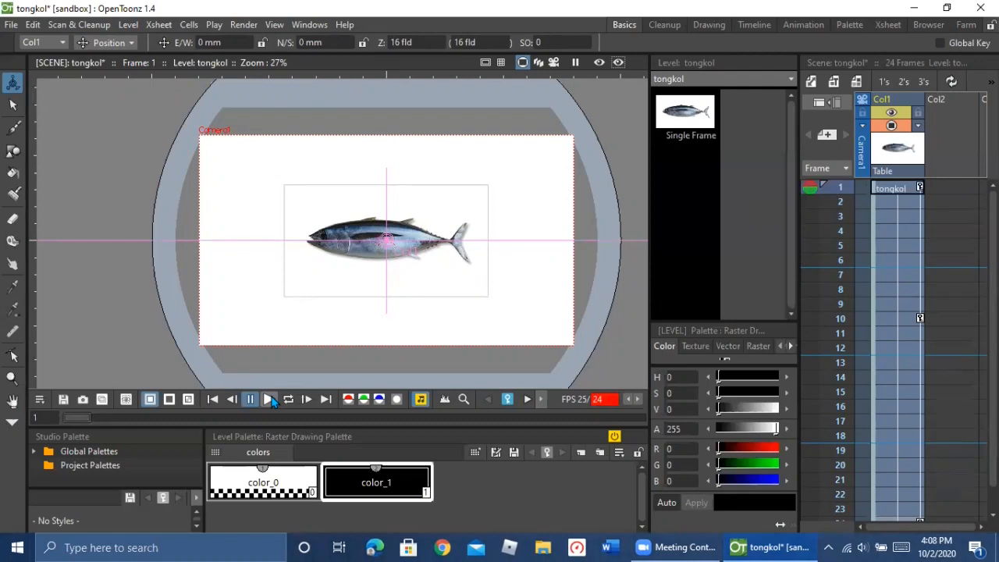
pyautogui.click(103, 43)
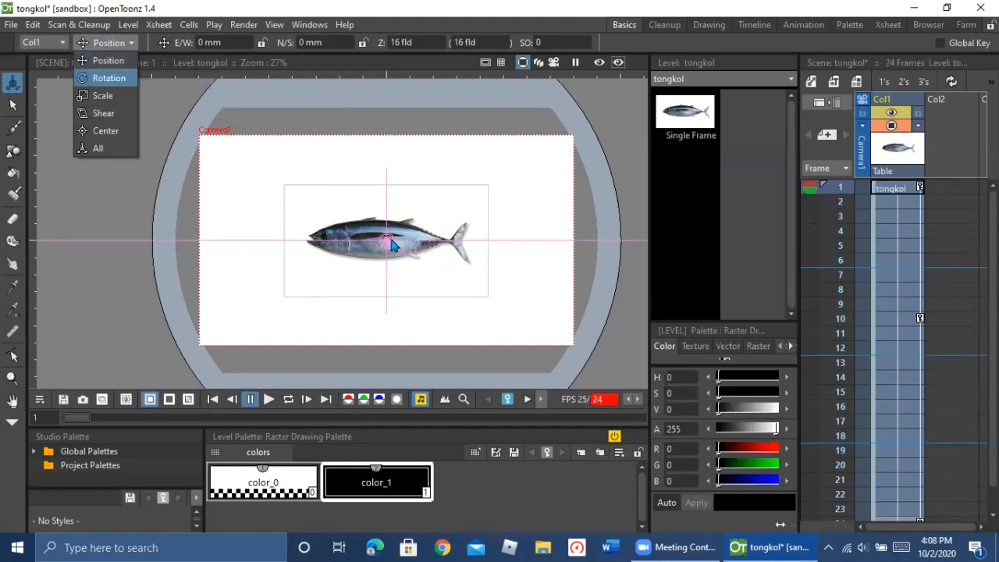
pyautogui.click(103, 58)
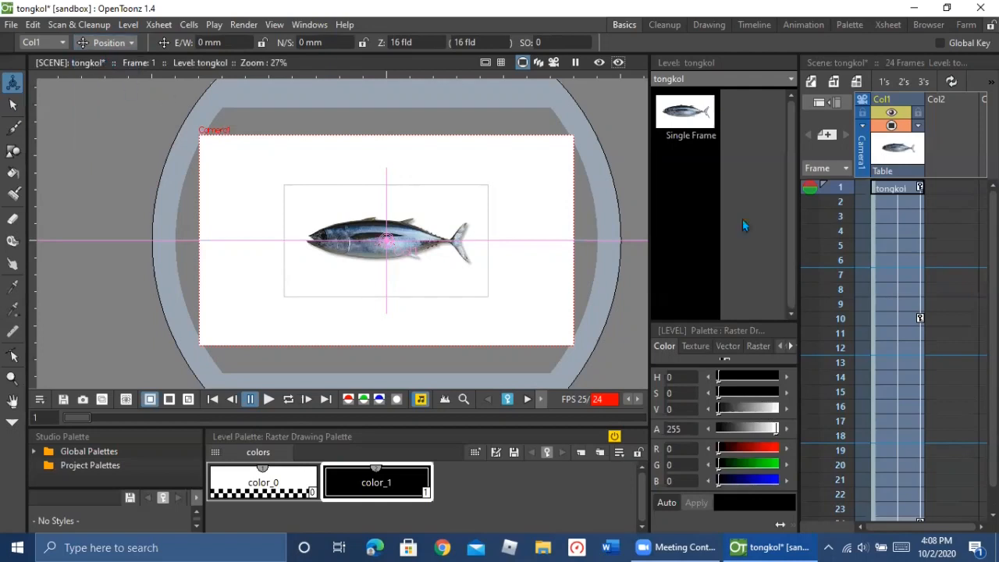
pyautogui.click(899, 184)
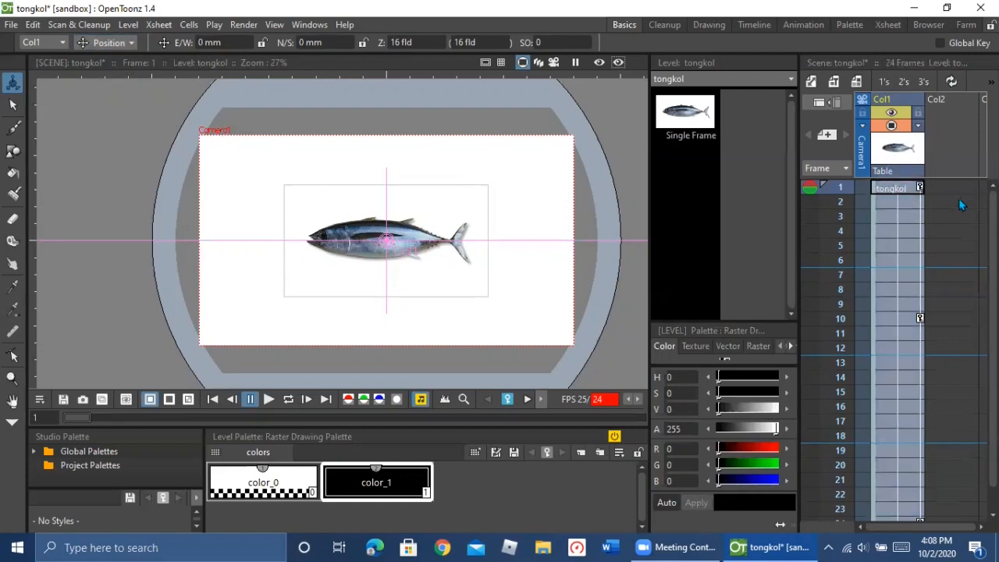
pyautogui.click(692, 119)
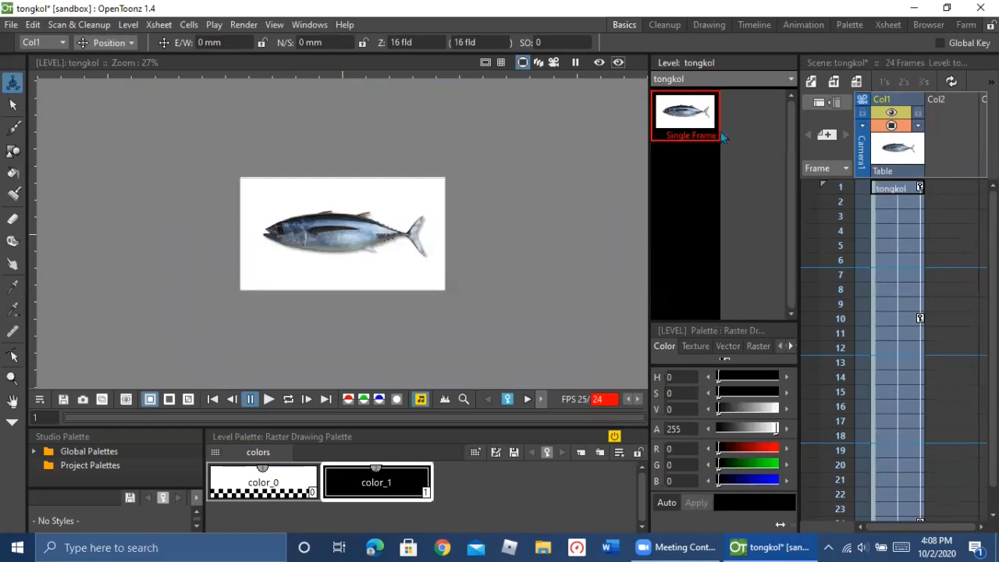
# Step: At frame 1, move the fish left outside the camera frame, to about -323 mm E/W, and play the animation
pyautogui.click(890, 193)
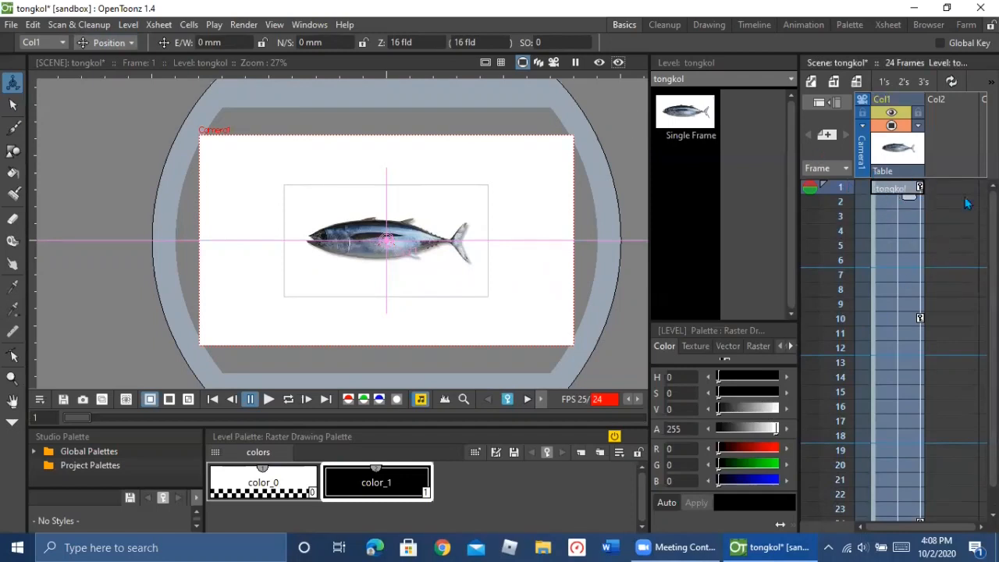
pyautogui.click(951, 260)
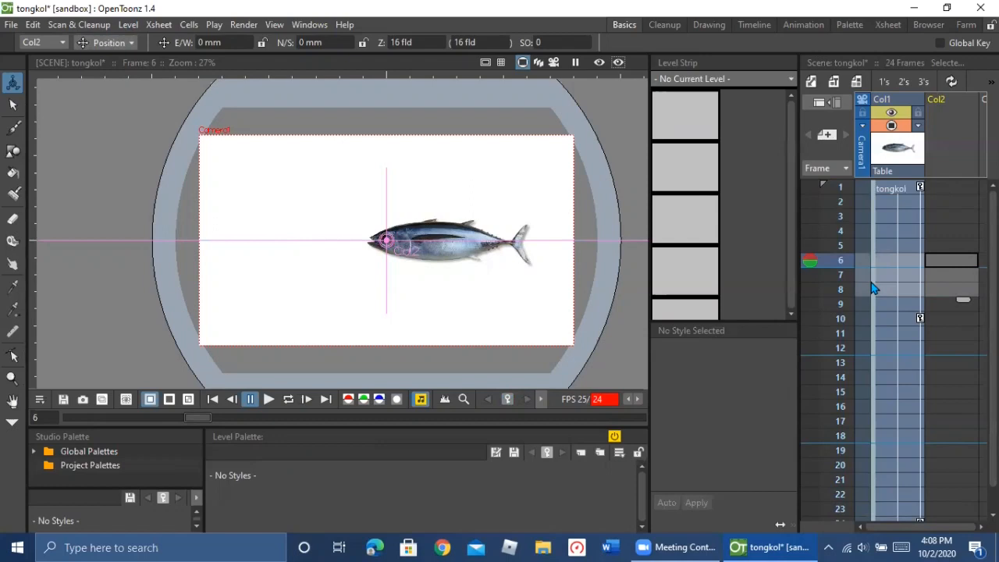
pyautogui.moveTo(894, 186); pyautogui.dragTo(892, 322)
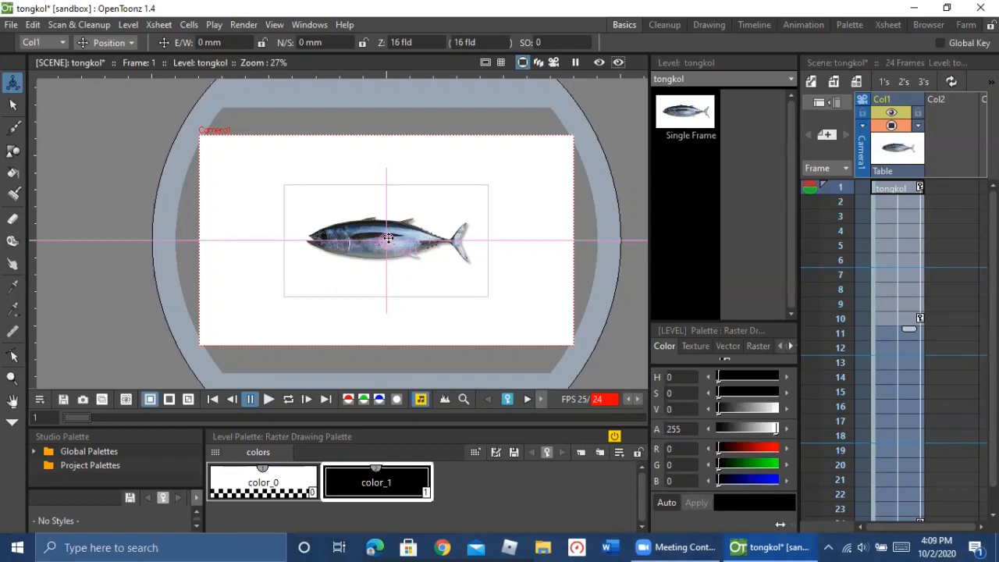
pyautogui.moveTo(386, 238); pyautogui.dragTo(88, 236)
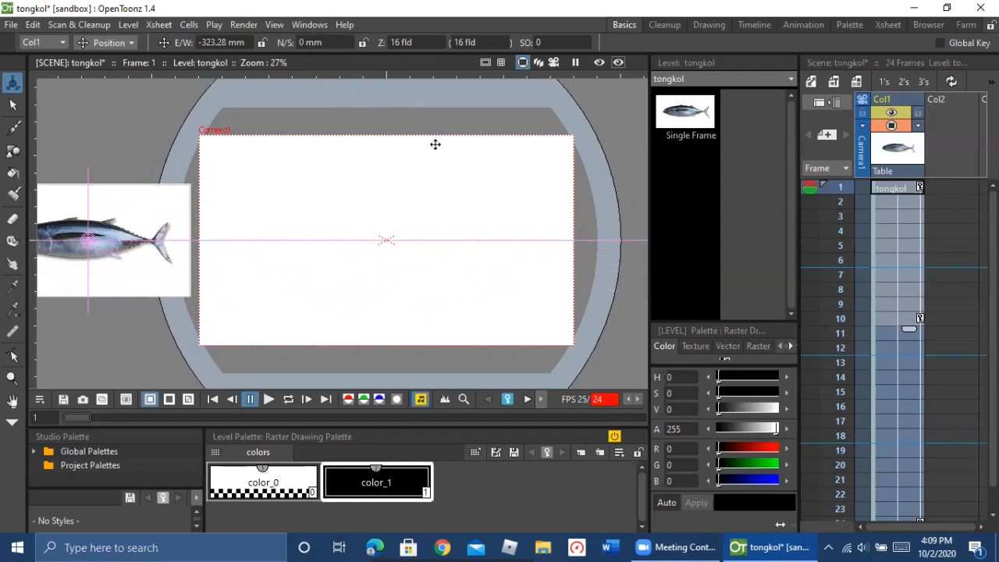
pyautogui.click(268, 399)
# Step: Scale the fish at frame 1 to about 103%, and reduce it to about 90%
pyautogui.click(110, 42)
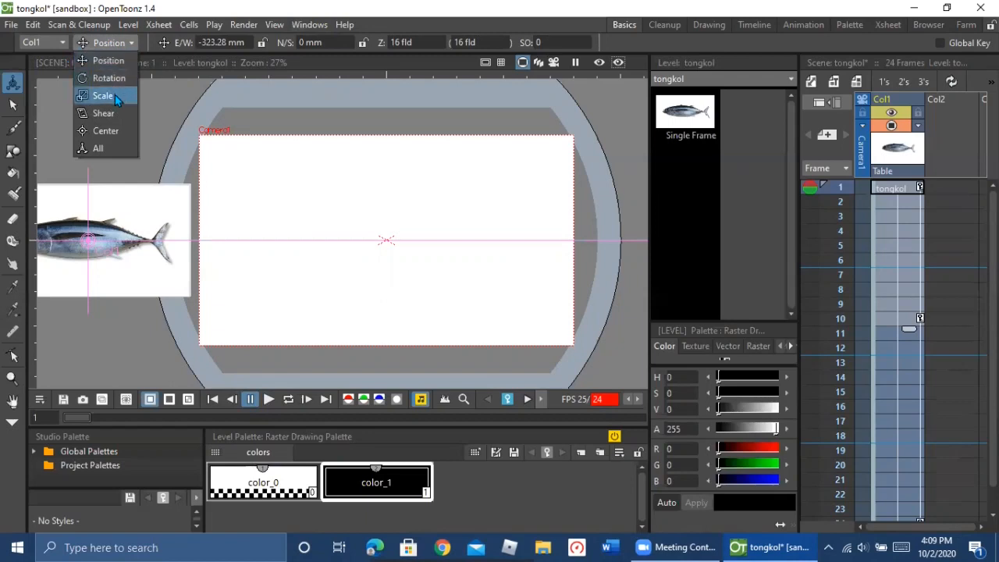
pyautogui.click(114, 93)
pyautogui.moveTo(107, 228); pyautogui.dragTo(82, 201)
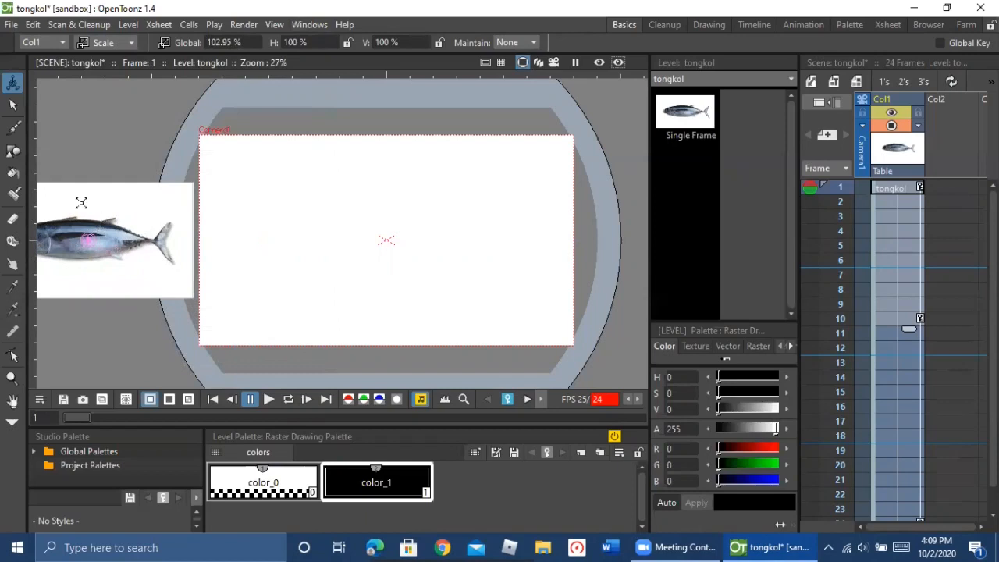
pyautogui.moveTo(118, 242); pyautogui.dragTo(111, 239)
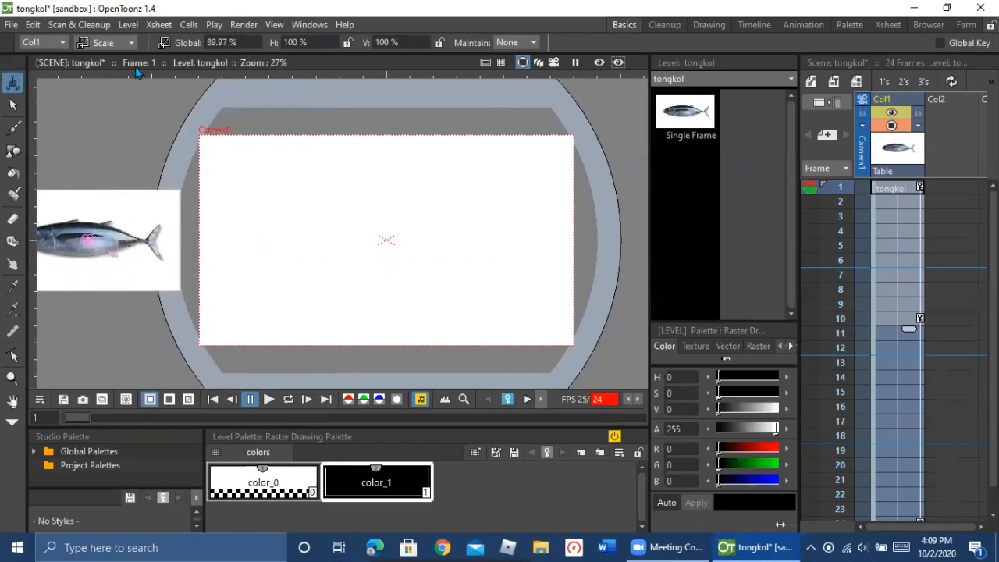
# Step: In Position mode, move the fish at frame 1 back near the camera centre, to about 6 mm E/W and -3 mm N/S
pyautogui.click(109, 42)
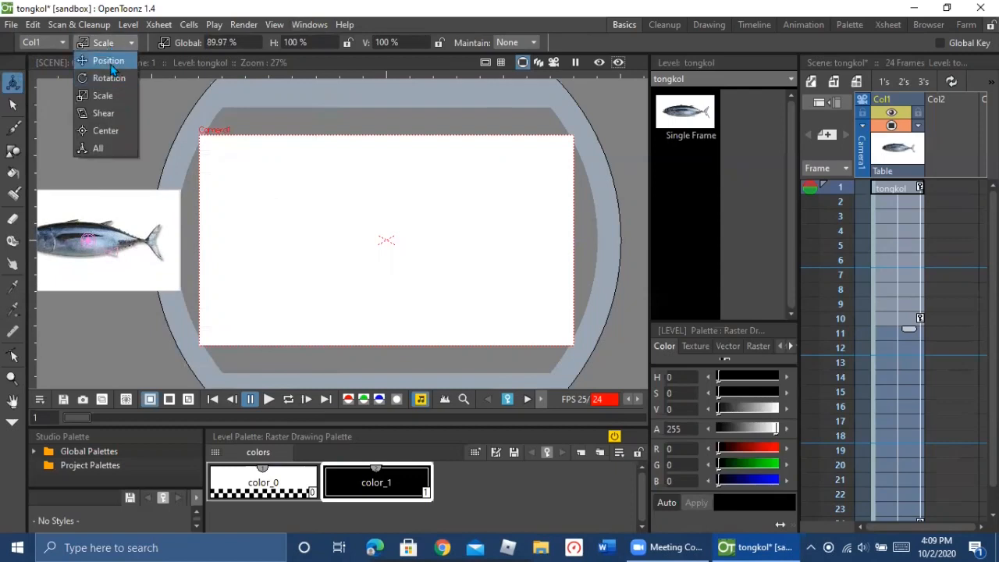
pyautogui.click(107, 62)
pyautogui.moveTo(105, 222); pyautogui.dragTo(410, 228)
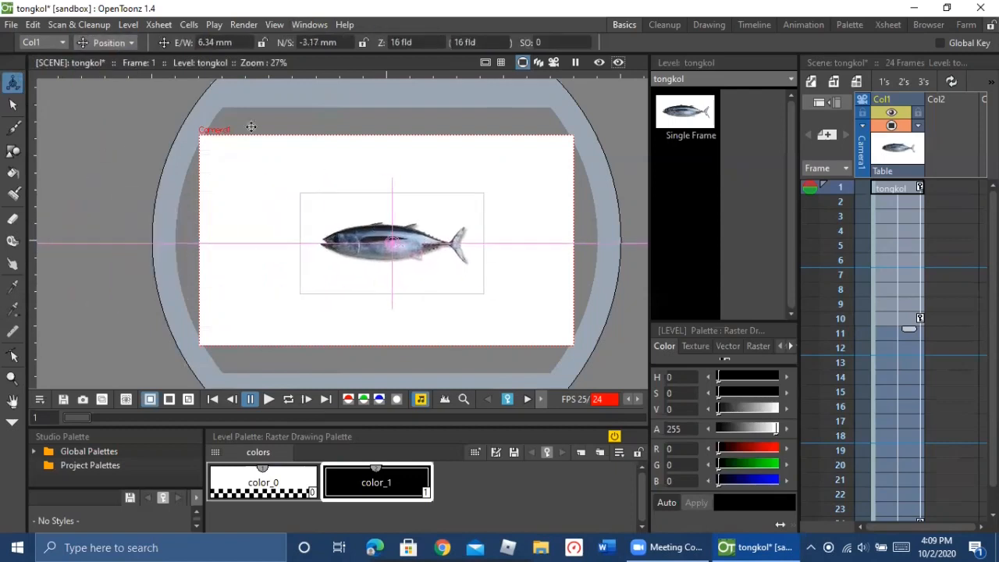
pyautogui.click(92, 45)
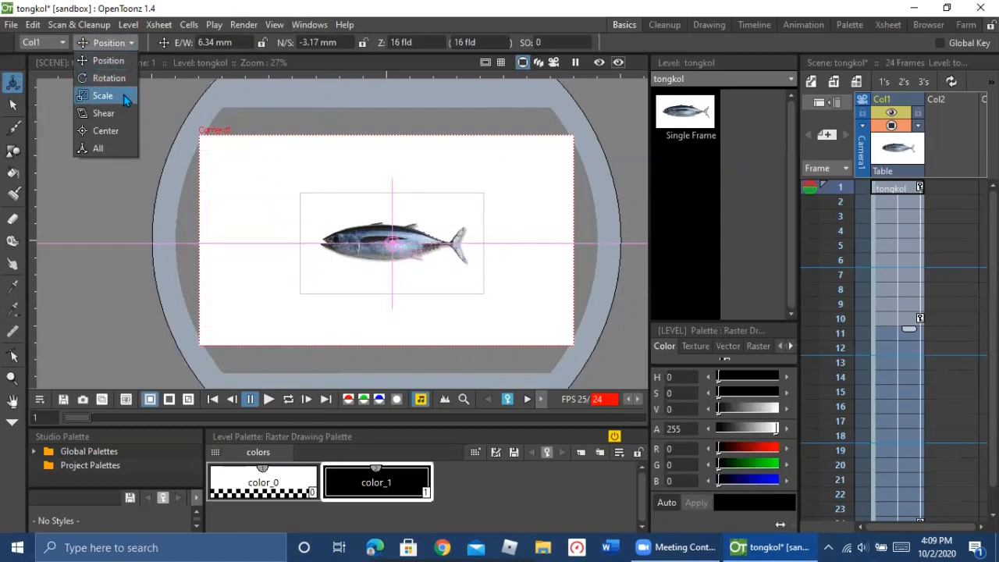
pyautogui.click(107, 61)
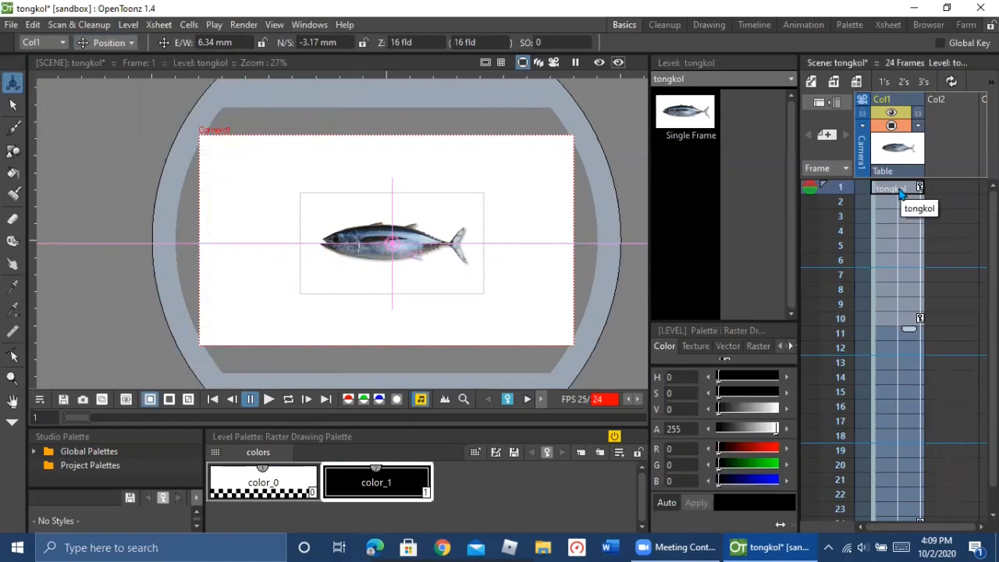
pyautogui.moveTo(909, 328); pyautogui.dragTo(908, 196)
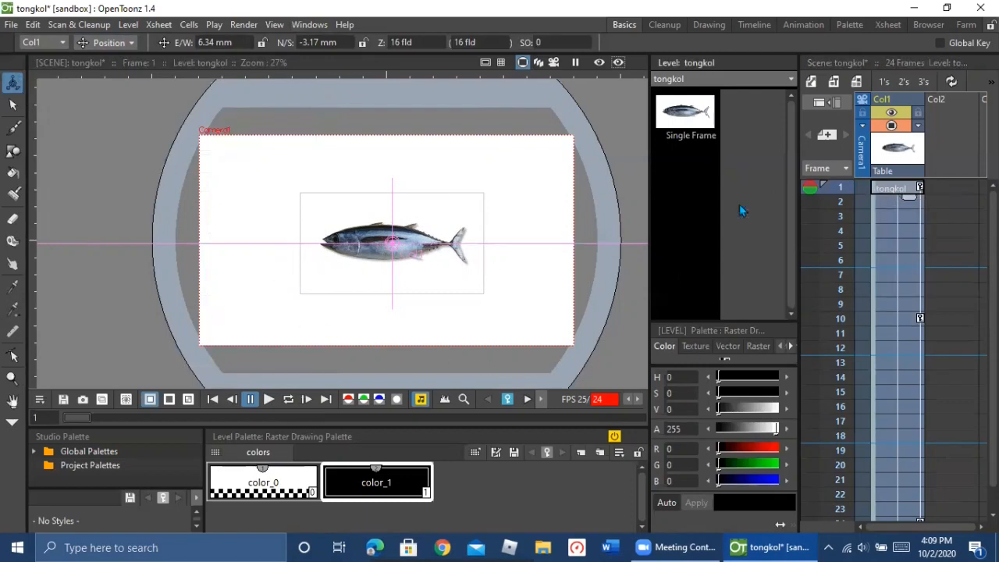
# Step: In Scale mode, enlarge the fish at frame 1 to about 216% and shrink it back to about 81%
pyautogui.click(109, 42)
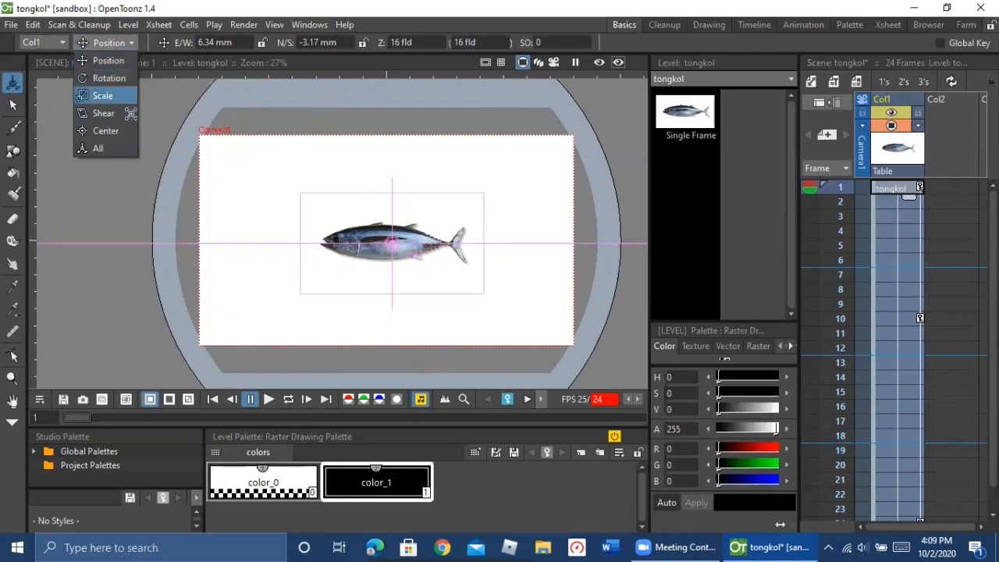
pyautogui.click(102, 95)
pyautogui.moveTo(395, 242)
pyautogui.mouseDown()
pyautogui.moveTo(396, 218)
pyautogui.moveTo(390, 224)
pyautogui.mouseUp()
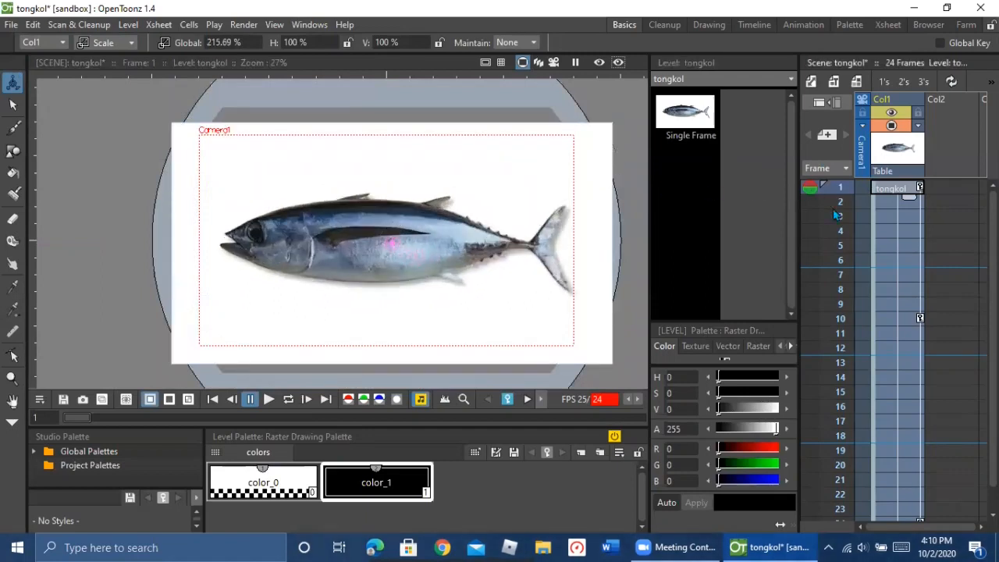
pyautogui.moveTo(432, 205); pyautogui.dragTo(410, 228)
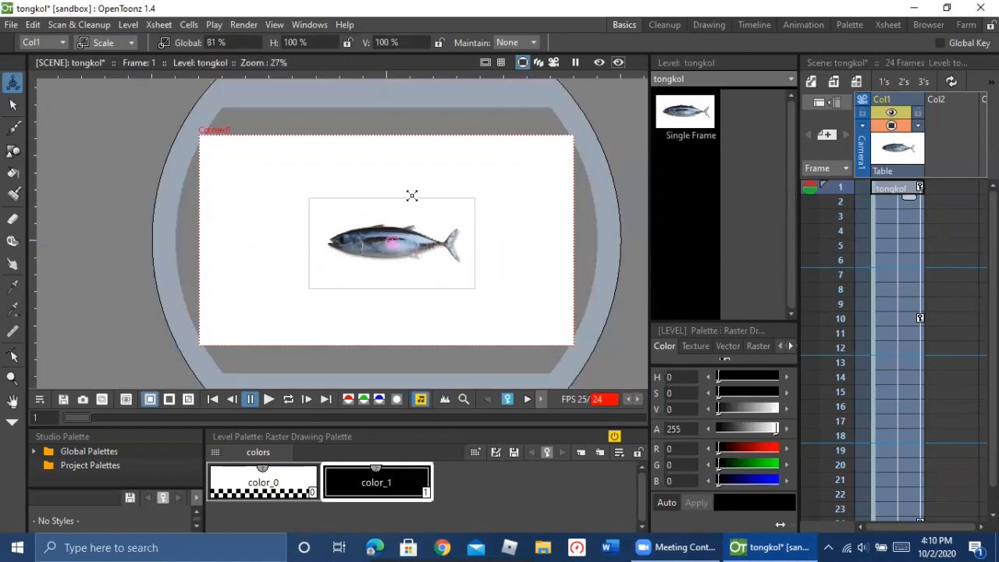
# Step: Extend the fish column's exposure to frame 47 and play the animation from frame 1
pyautogui.moveTo(909, 203); pyautogui.dragTo(913, 453)
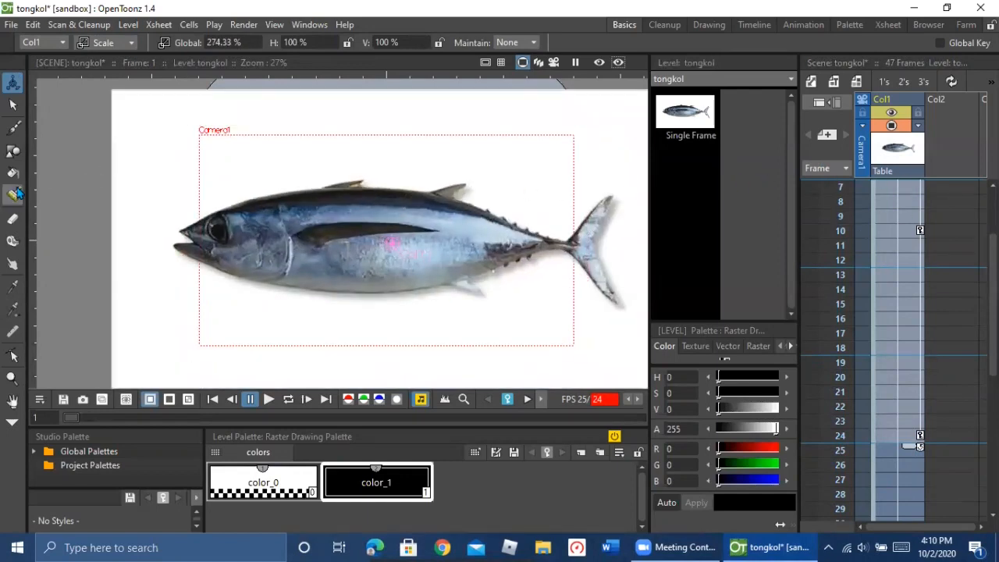
pyautogui.click(267, 400)
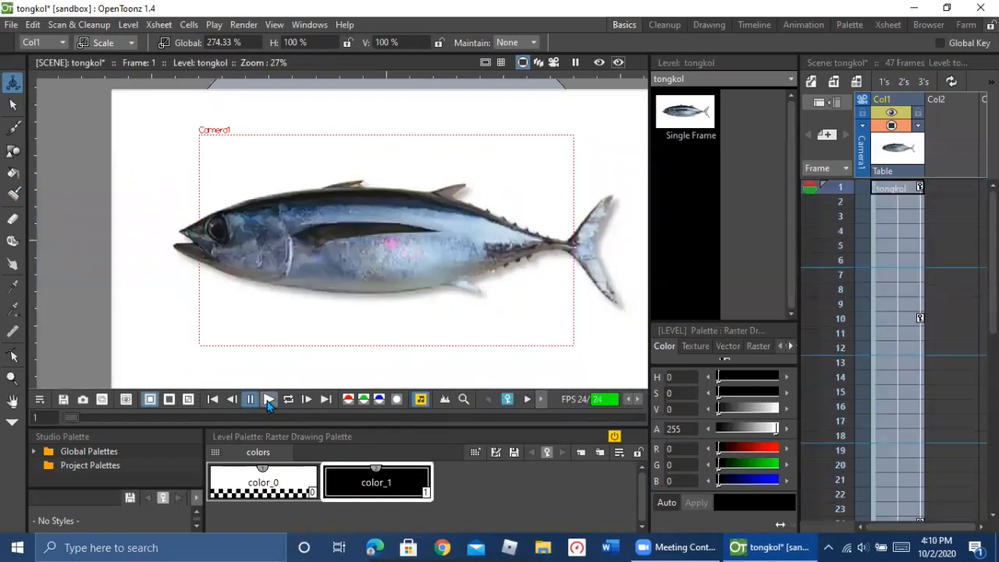
pyautogui.click(215, 404)
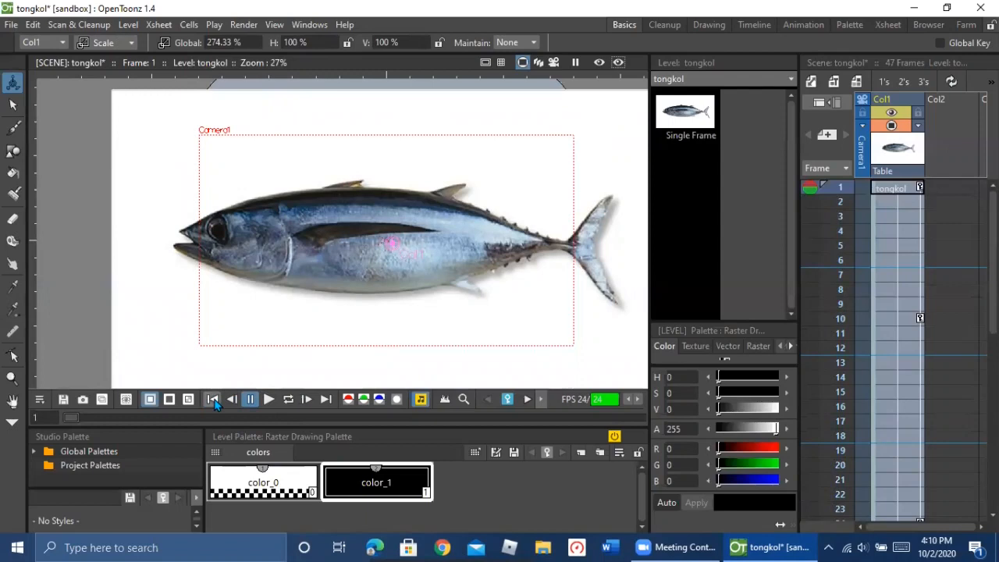
pyautogui.click(268, 401)
pyautogui.click(270, 402)
# Step: Scale the fish at frame 1 down to about 45% and play the animation
pyautogui.moveTo(206, 133); pyautogui.dragTo(364, 224)
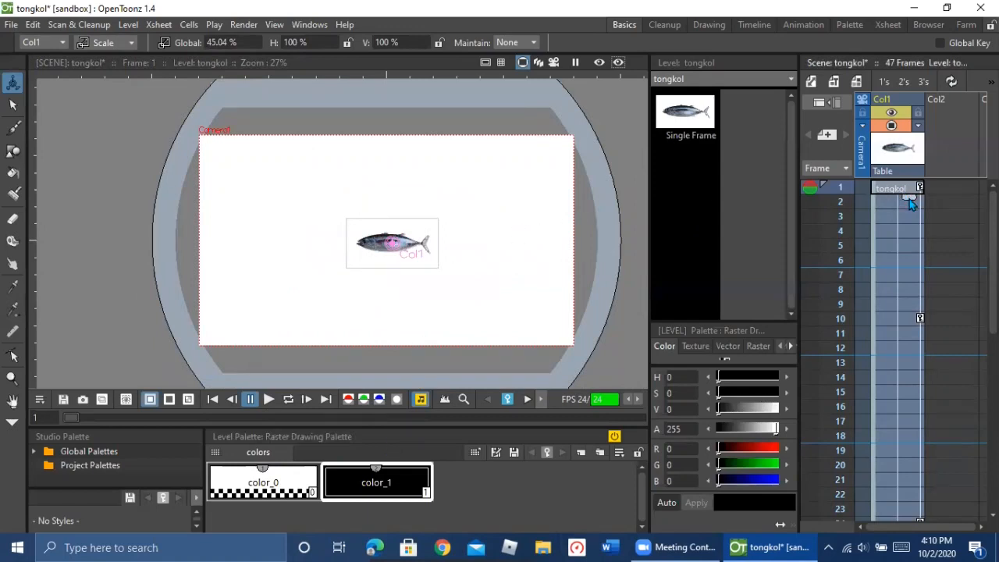
pyautogui.click(267, 399)
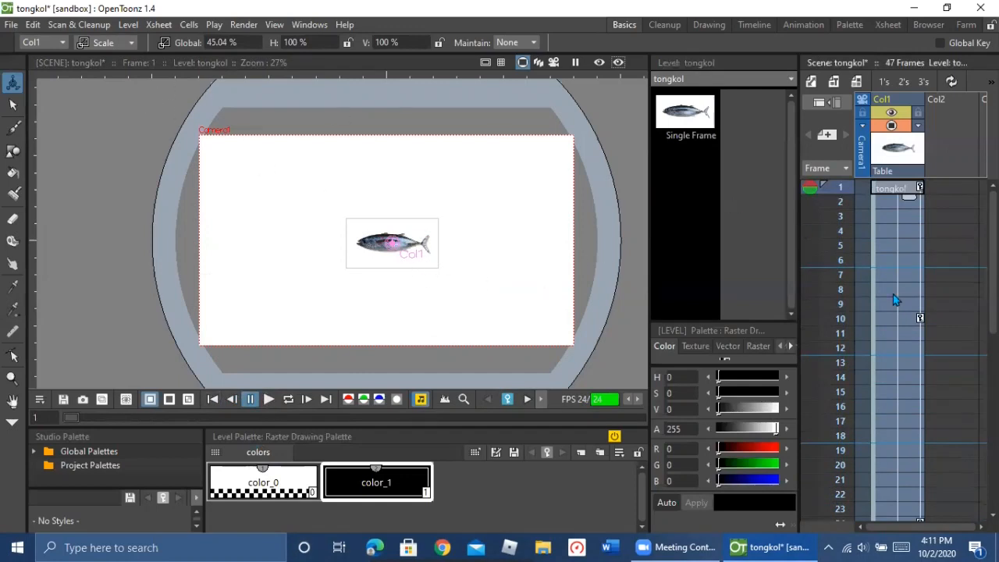
# Step: At frame 25, scale the fish up to about 252% and play the animation from the first frame
pyautogui.scroll(-5, 896, 328)
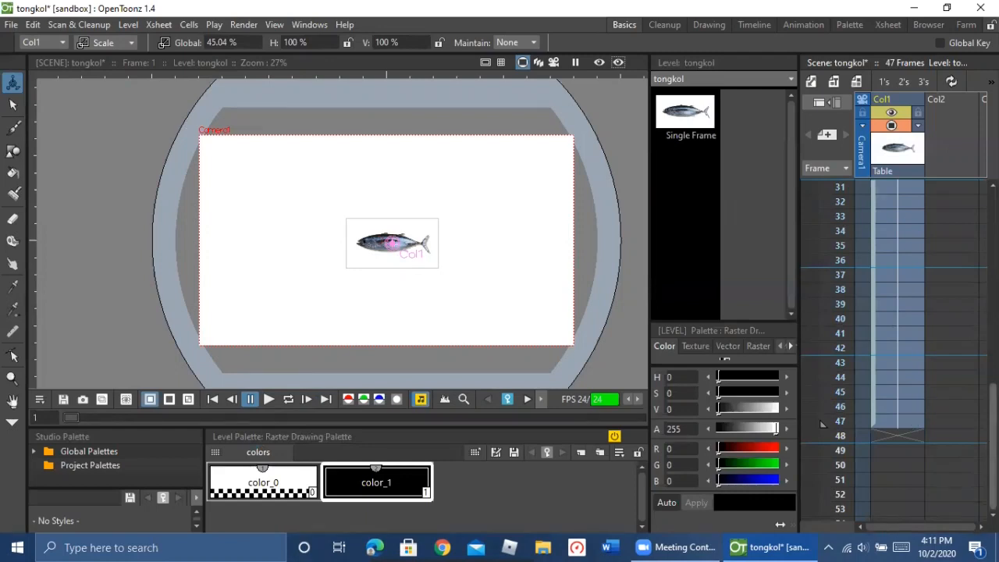
pyautogui.scroll(2, 992, 437)
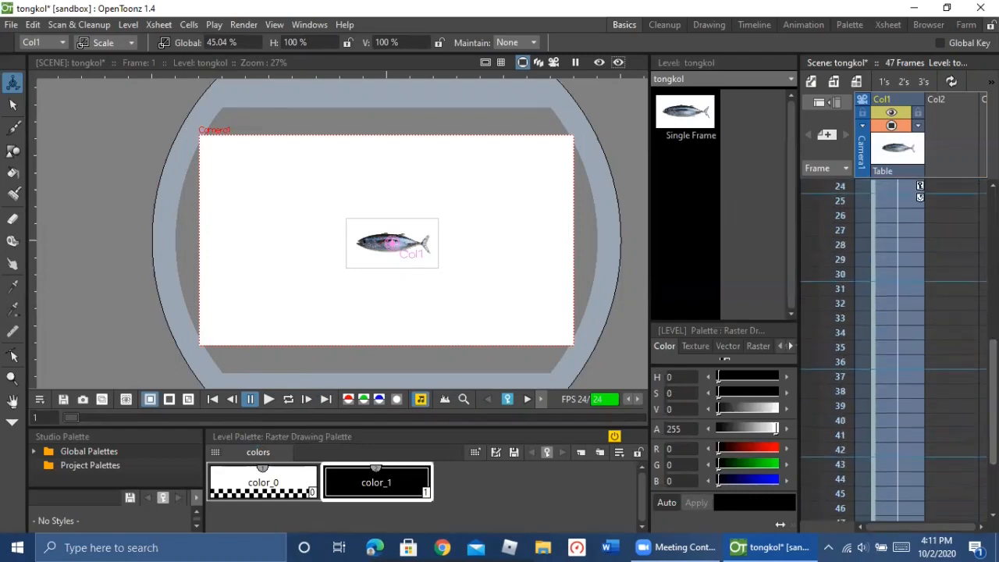
pyautogui.scroll(3, 897, 351)
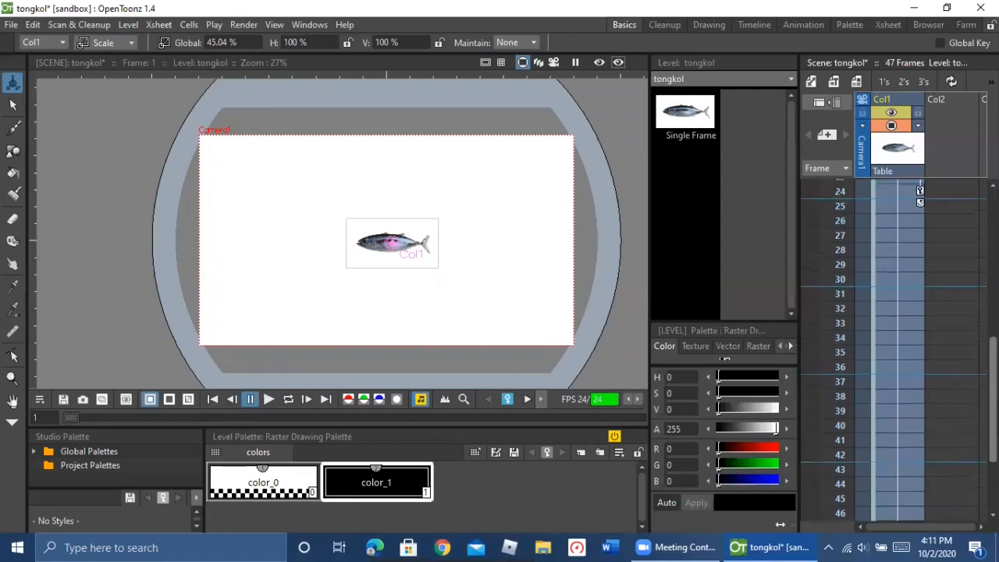
pyautogui.moveTo(993, 341); pyautogui.dragTo(993, 333)
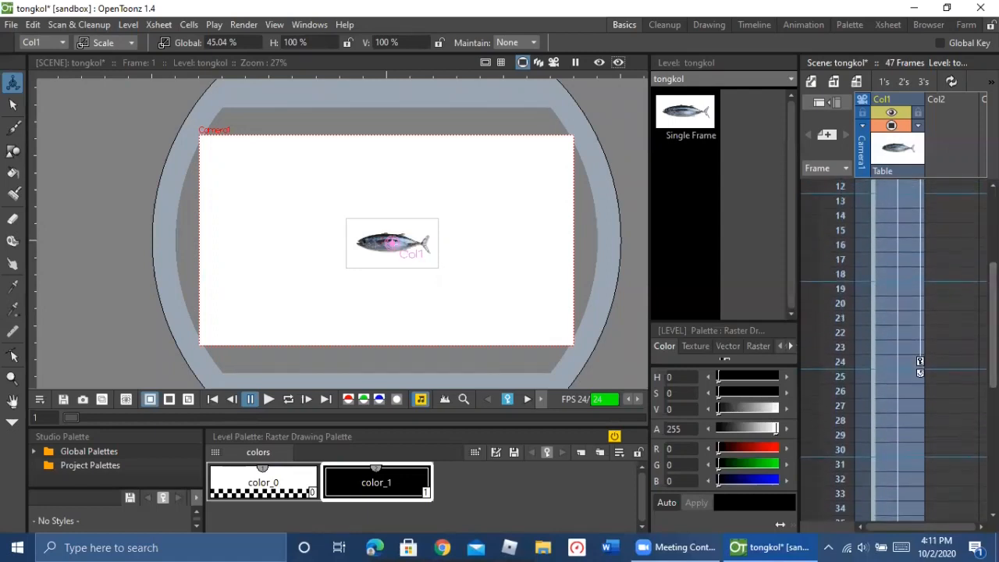
pyautogui.click(883, 379)
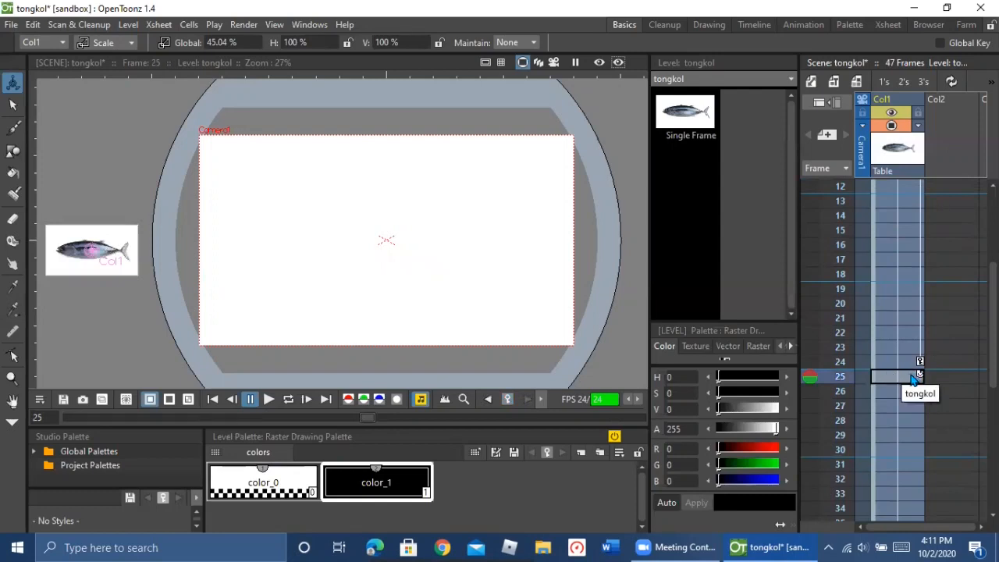
pyautogui.click(914, 362)
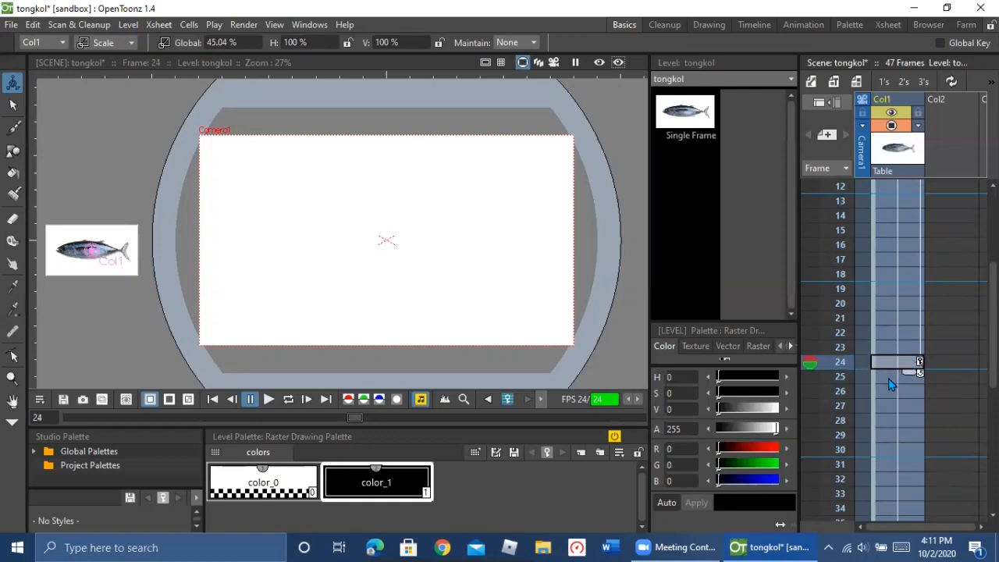
pyautogui.click(889, 380)
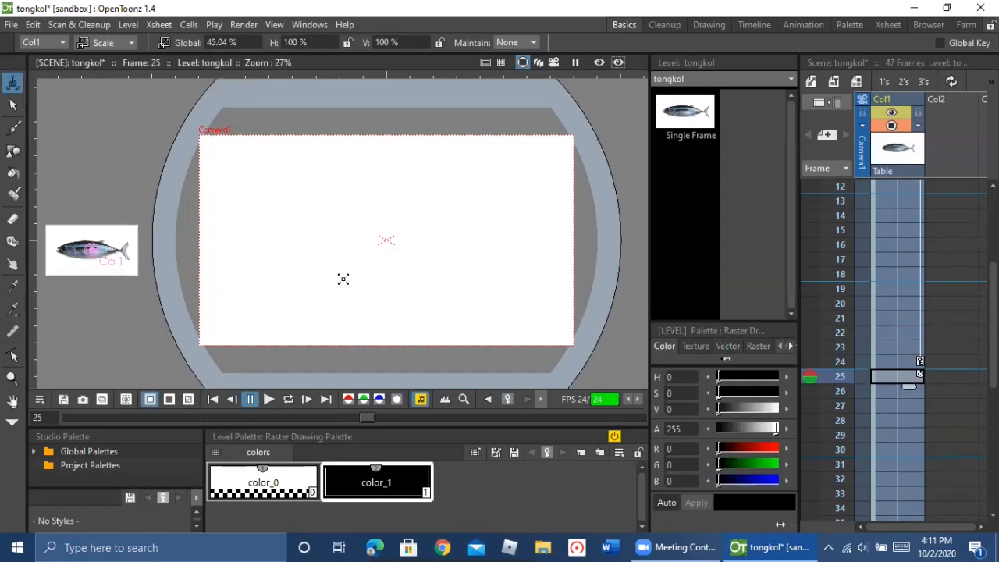
pyautogui.moveTo(101, 264); pyautogui.dragTo(178, 234)
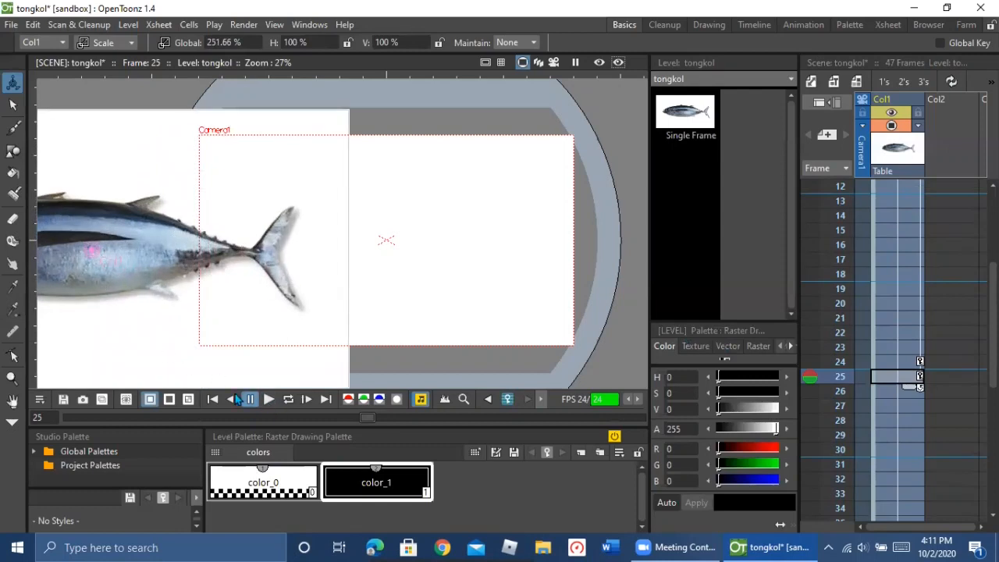
pyautogui.click(213, 399)
pyautogui.click(268, 399)
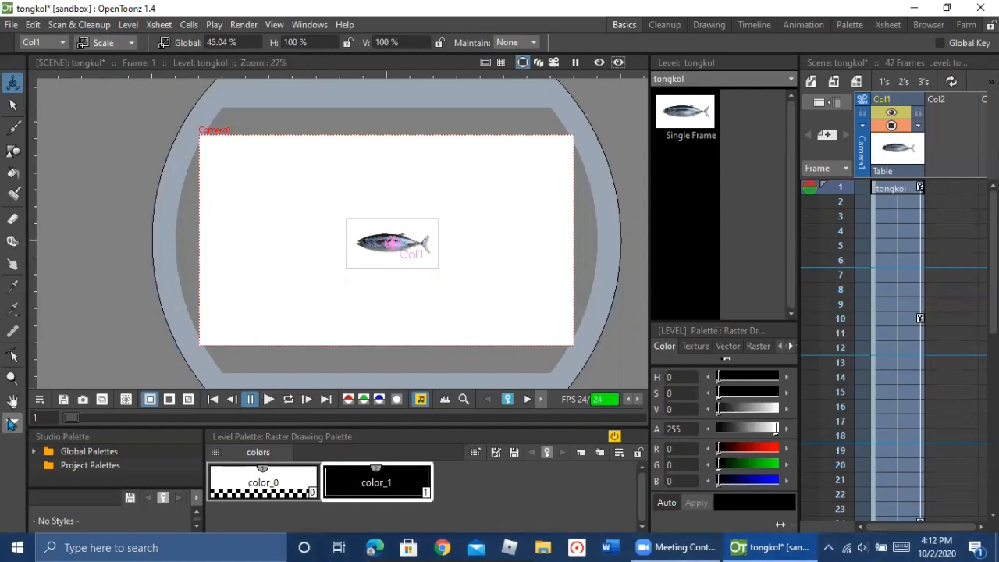
# Step: Activate the Plastic tool and open the tongkol level's single frame on its own in the viewer
pyautogui.click(13, 423)
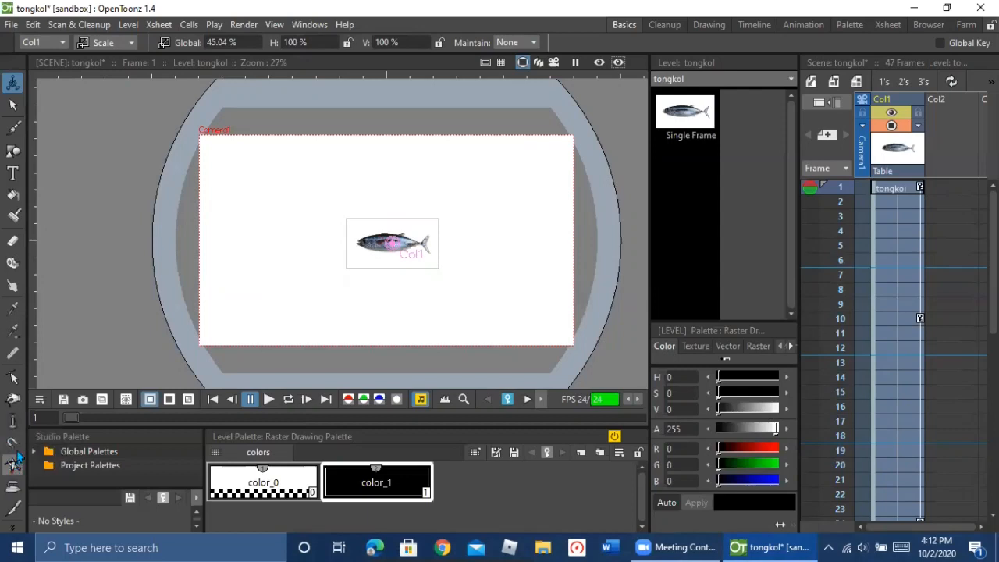
pyautogui.click(14, 528)
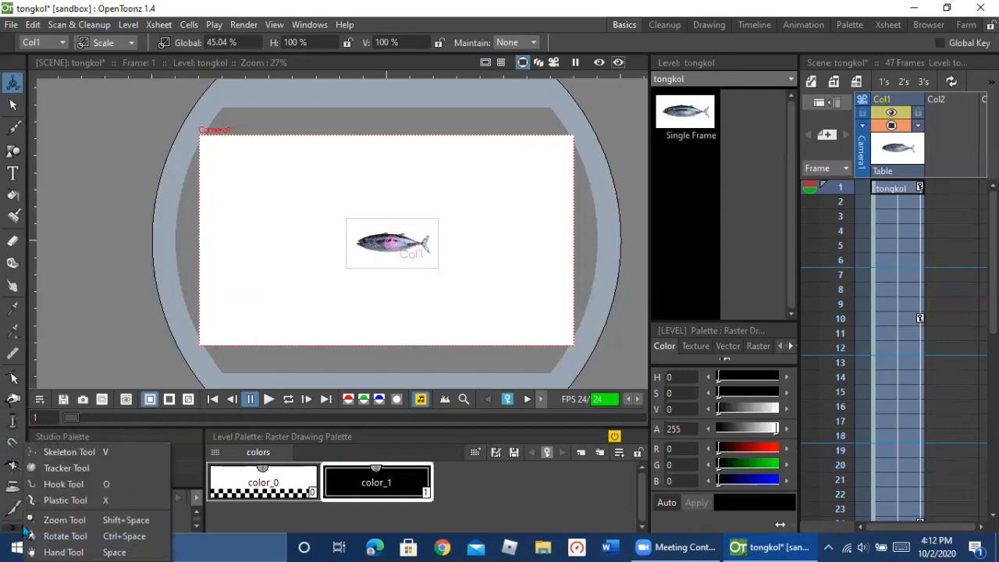
pyautogui.click(79, 500)
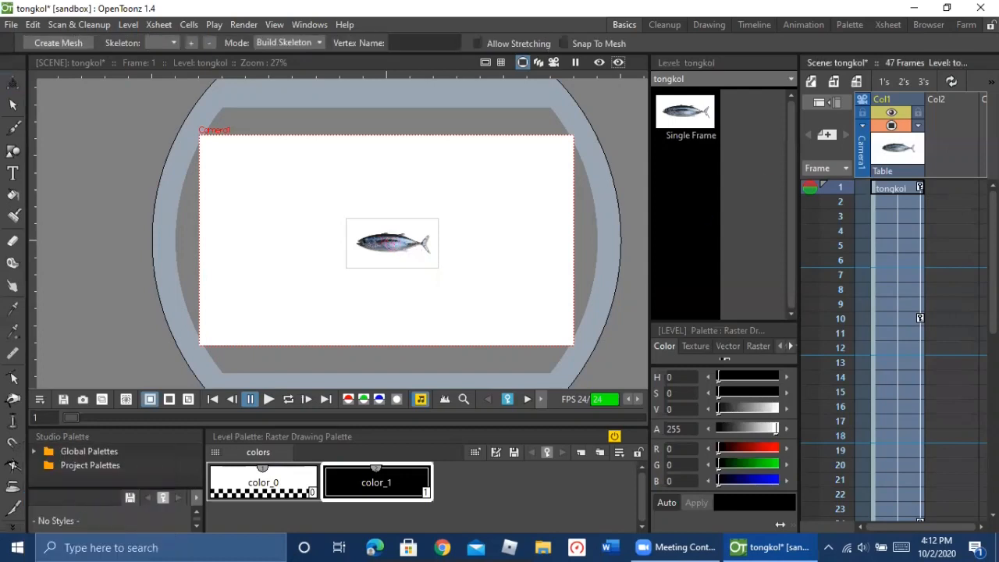
pyautogui.click(905, 189)
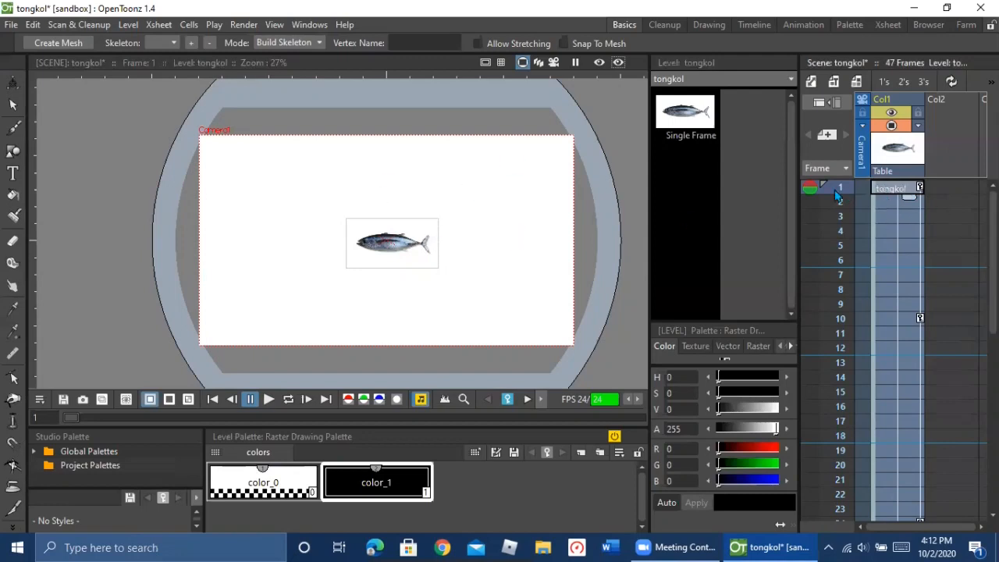
pyautogui.scroll(3, 434, 248)
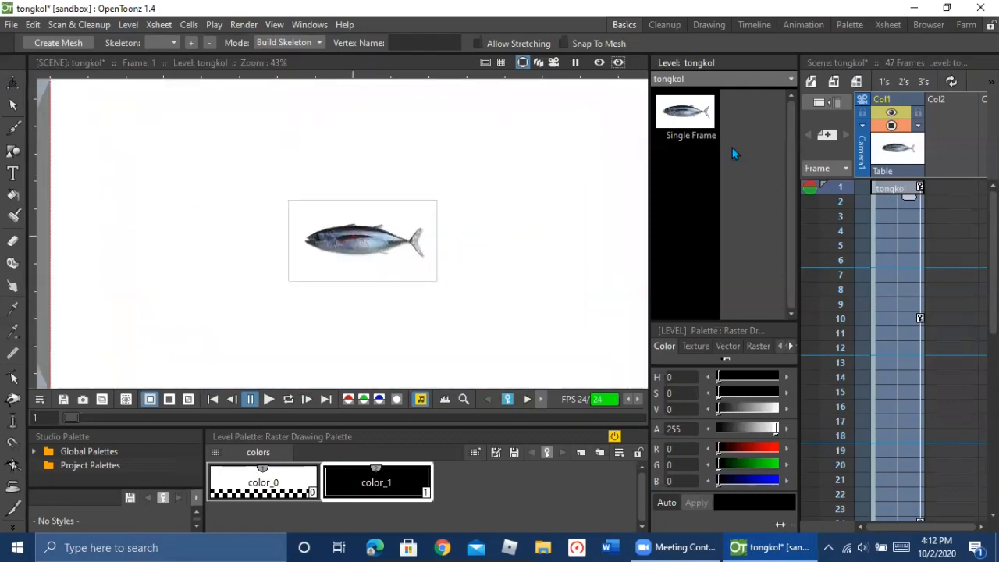
pyautogui.click(693, 116)
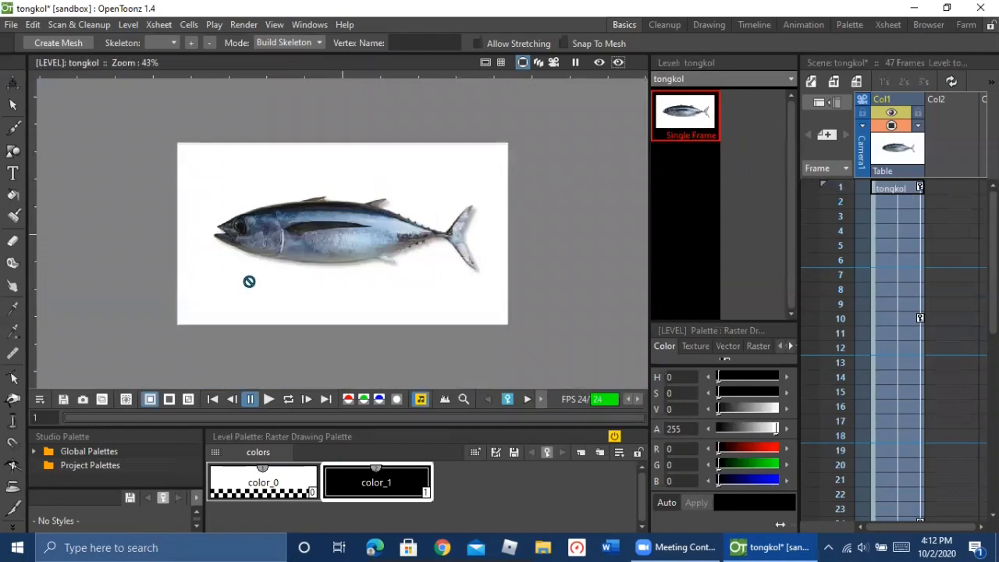
# Step: Create a mesh over the fish image with the Plastic tool, using a 5.08 mm edge length and a 5-pixel margin
pyautogui.click(16, 528)
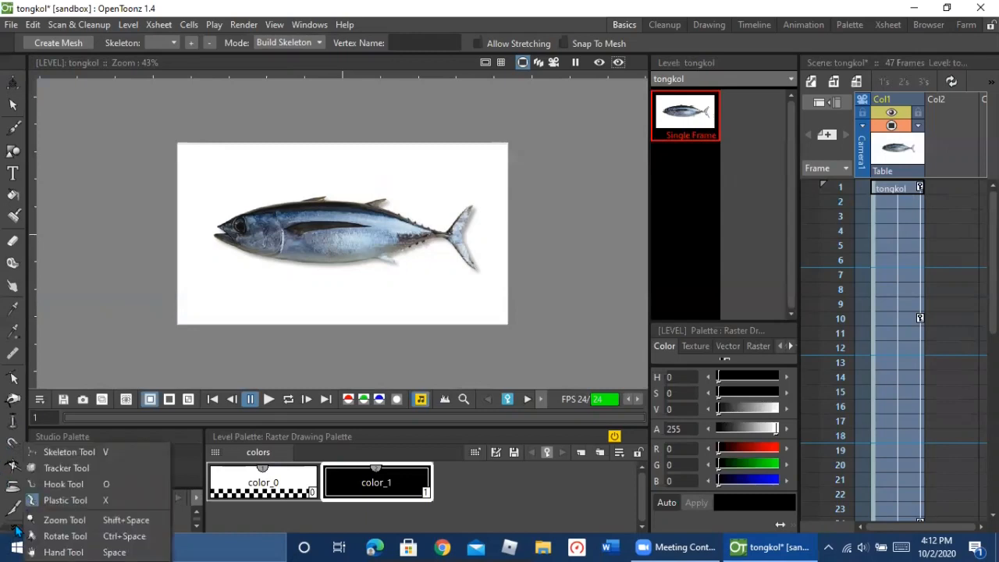
pyautogui.click(71, 500)
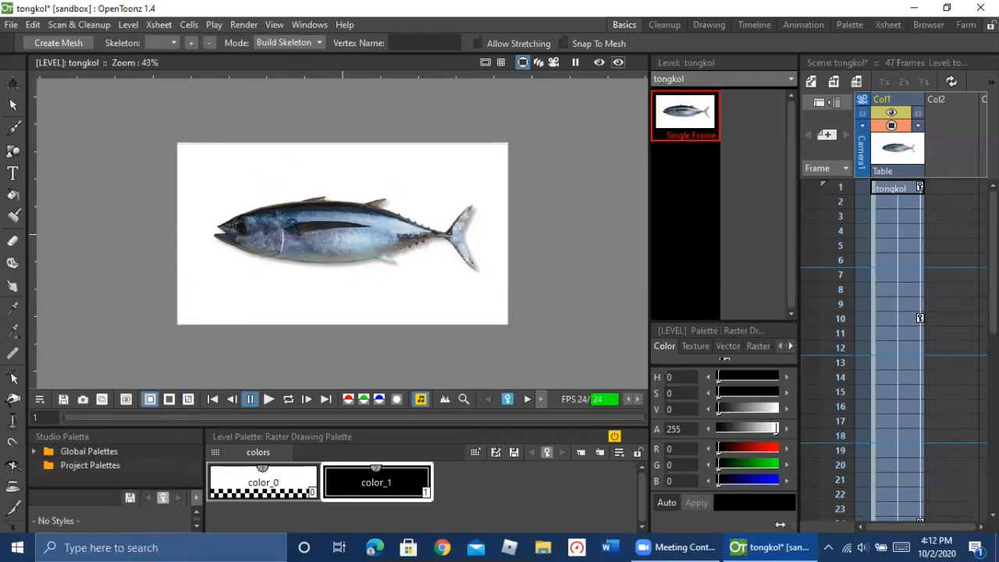
pyautogui.click(66, 45)
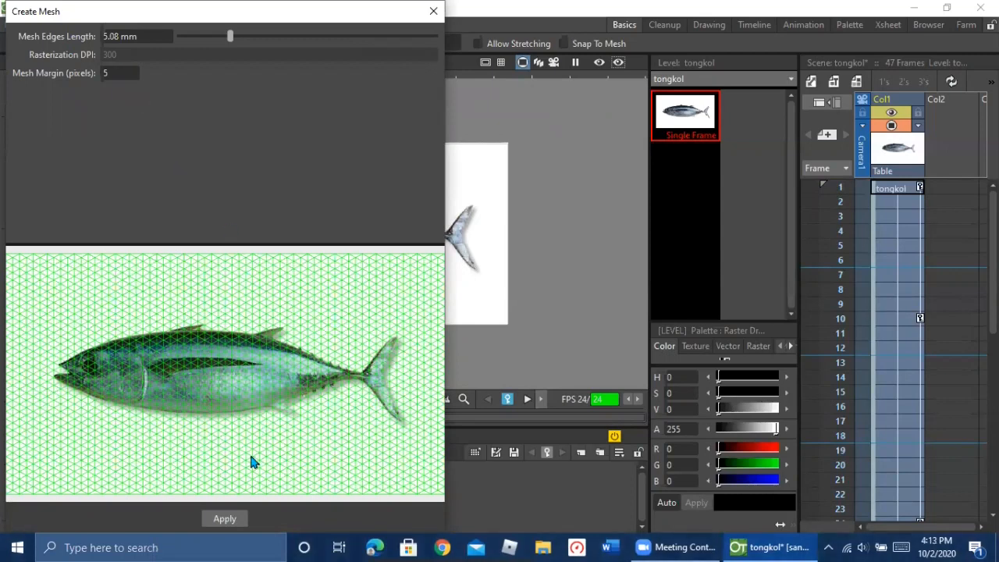
pyautogui.click(226, 519)
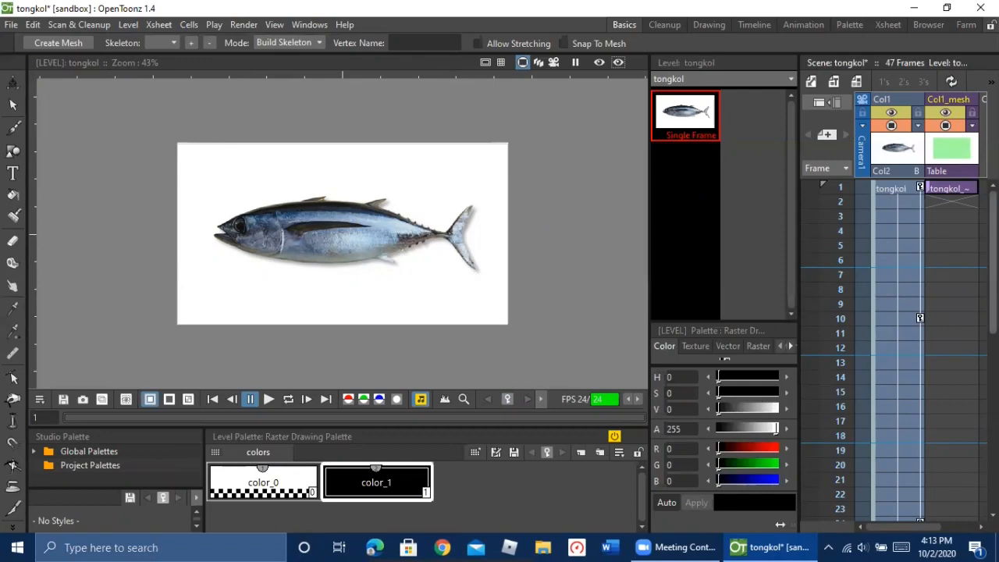
# Step: Build a skeleton on the mesh with its root below the fish and three separate branches to the head, mid-body and tail base
pyautogui.click(962, 190)
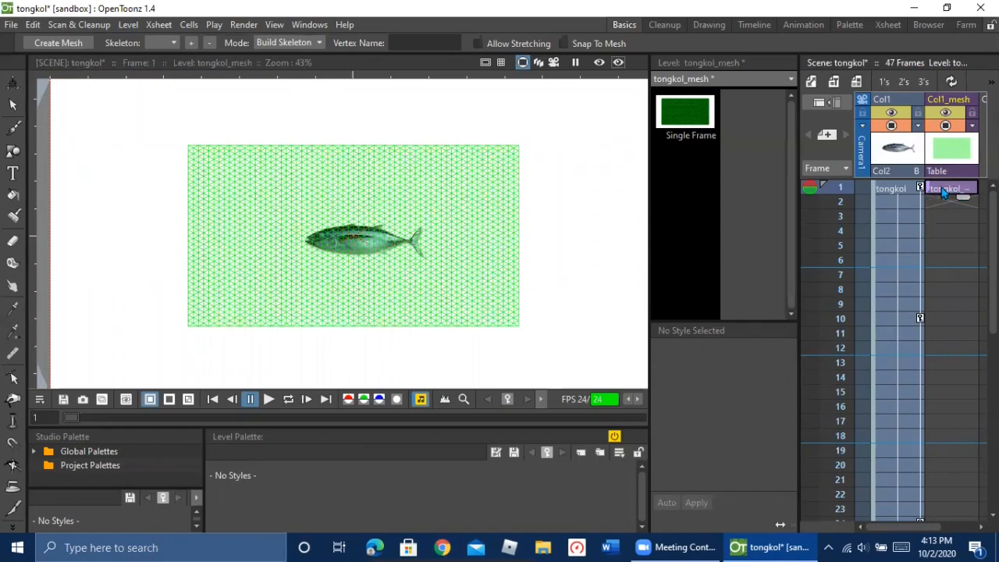
pyautogui.click(352, 306)
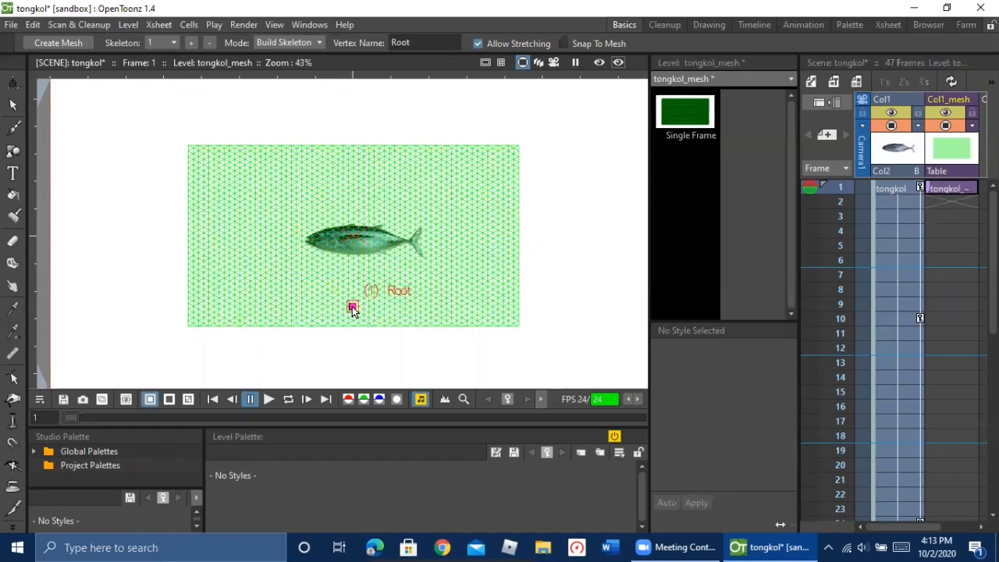
pyautogui.click(312, 240)
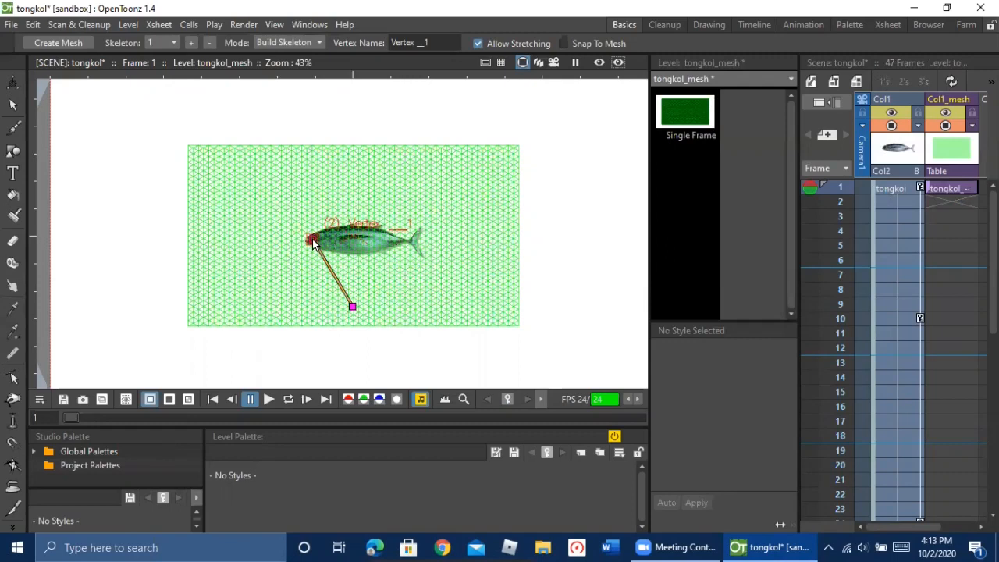
pyautogui.click(352, 306)
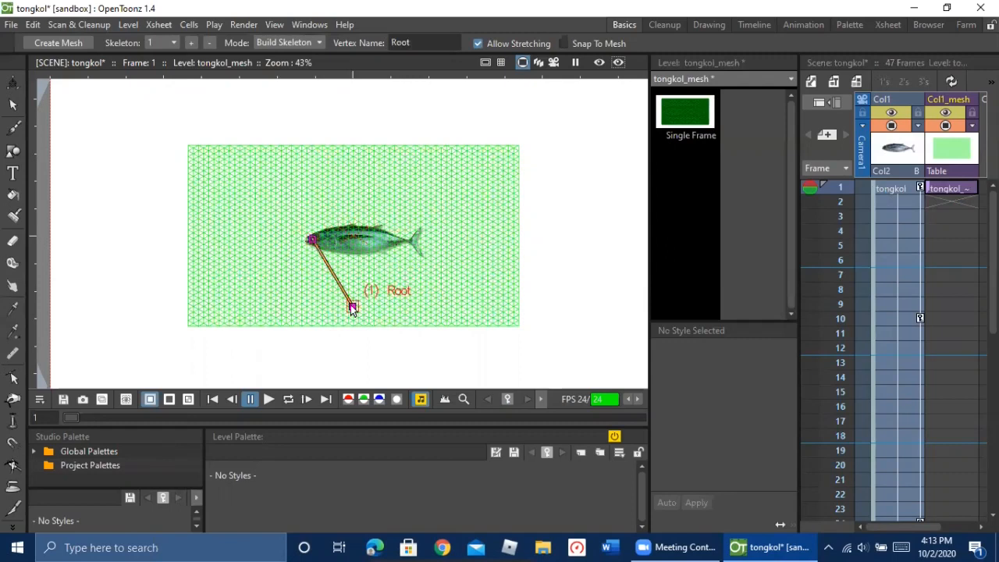
pyautogui.click(354, 238)
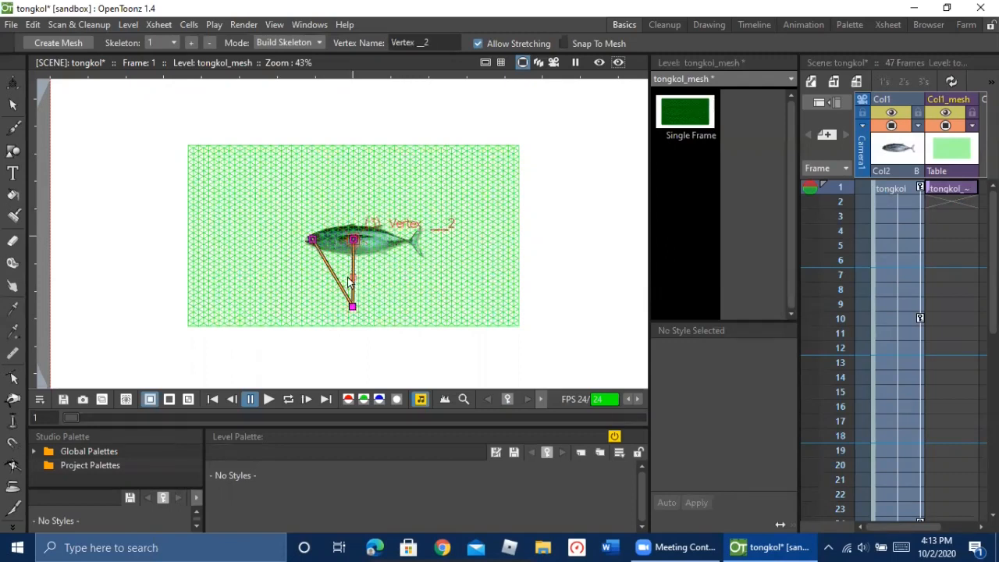
pyautogui.click(352, 307)
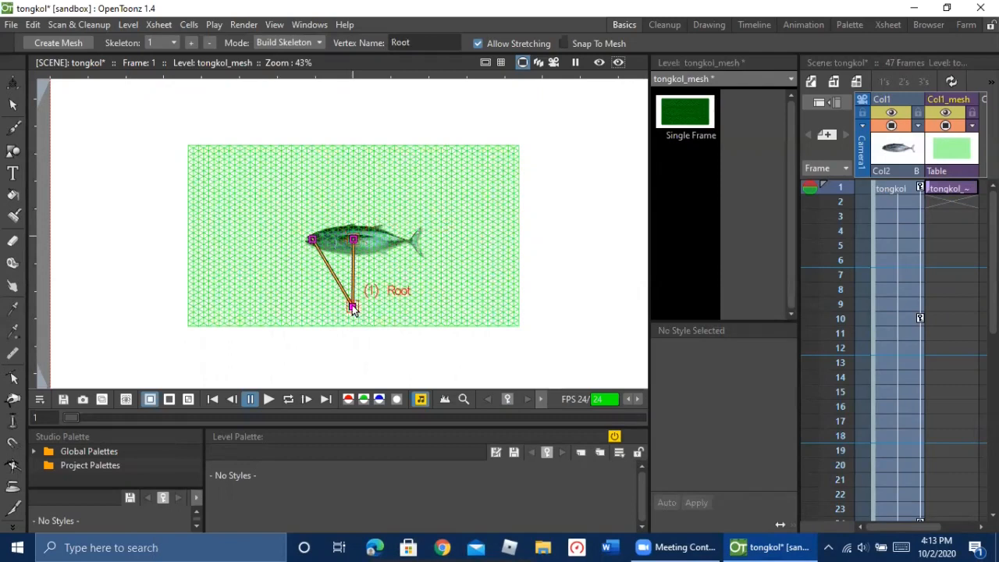
pyautogui.click(393, 243)
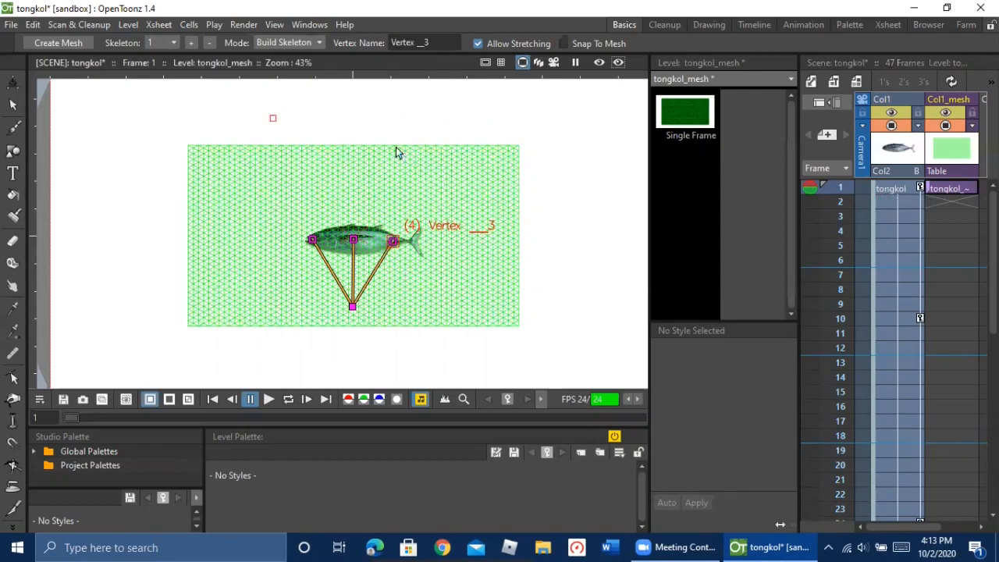
# Step: In Animate mode at frame 1, turn off Keep Distance and pull the mid-body vertex down to about -9.25 mm distance and -5.59° angle
pyautogui.click(291, 43)
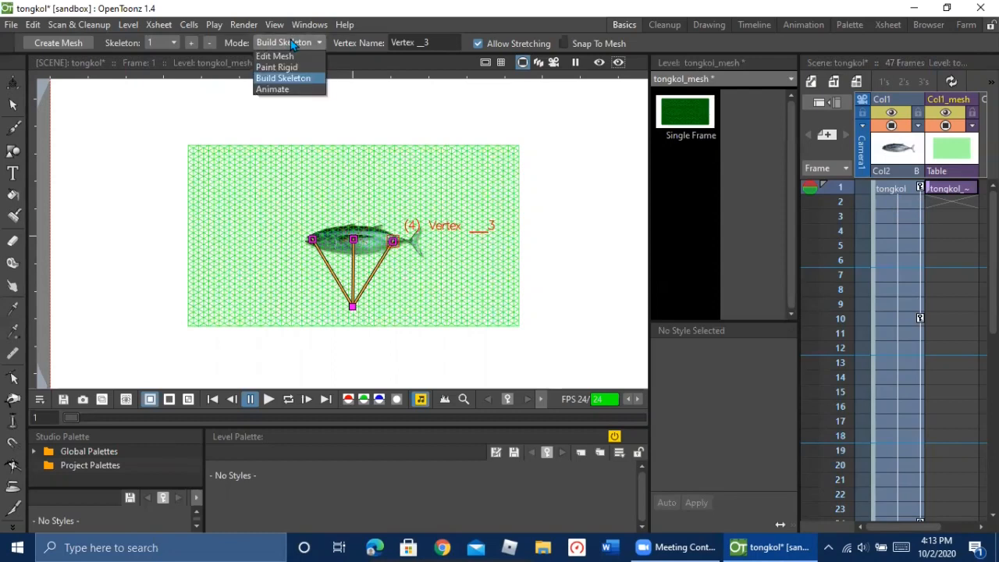
pyautogui.click(272, 89)
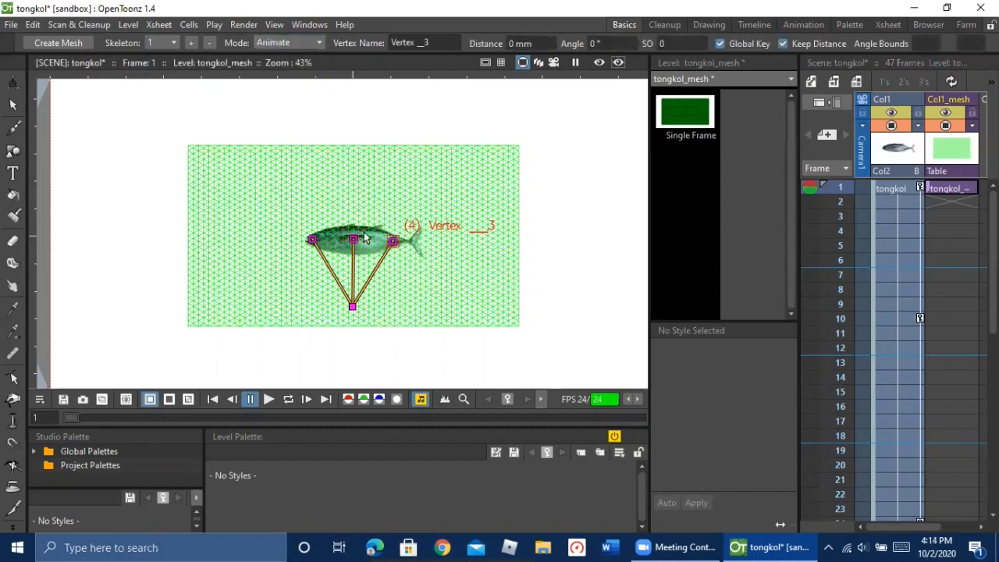
pyautogui.scroll(2, 388, 283)
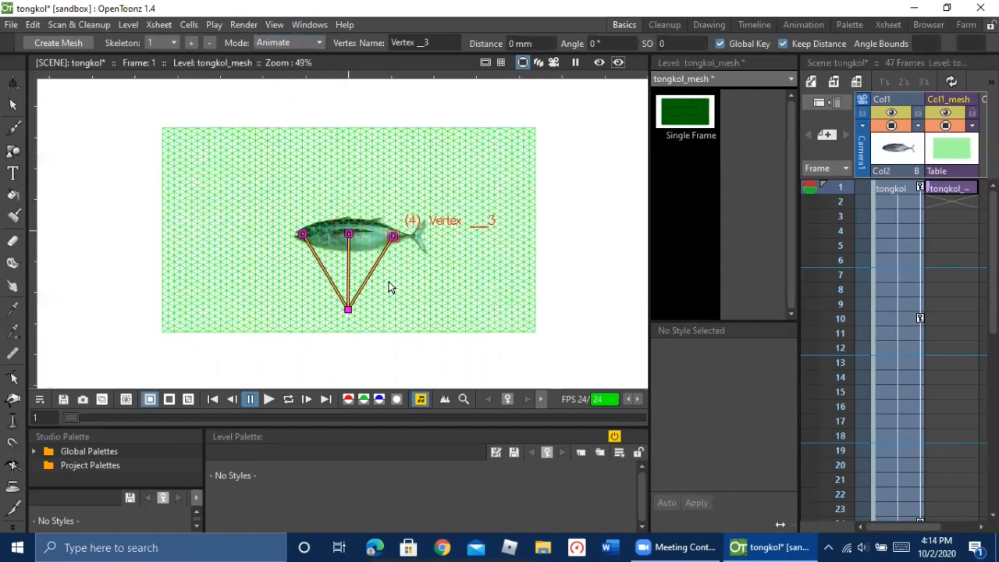
pyautogui.scroll(1, 389, 286)
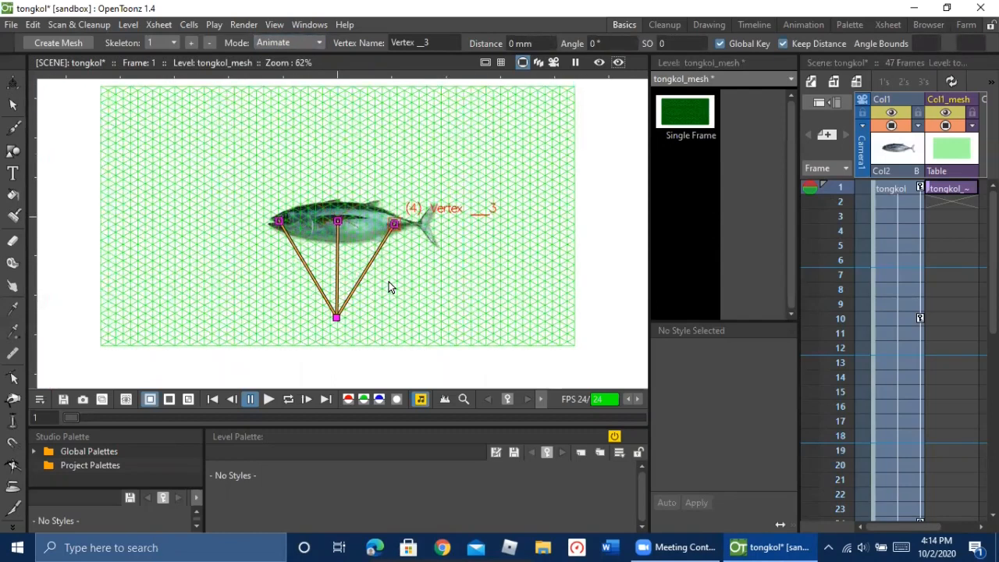
pyautogui.scroll(1, 390, 286)
pyautogui.scroll(1, 389, 280)
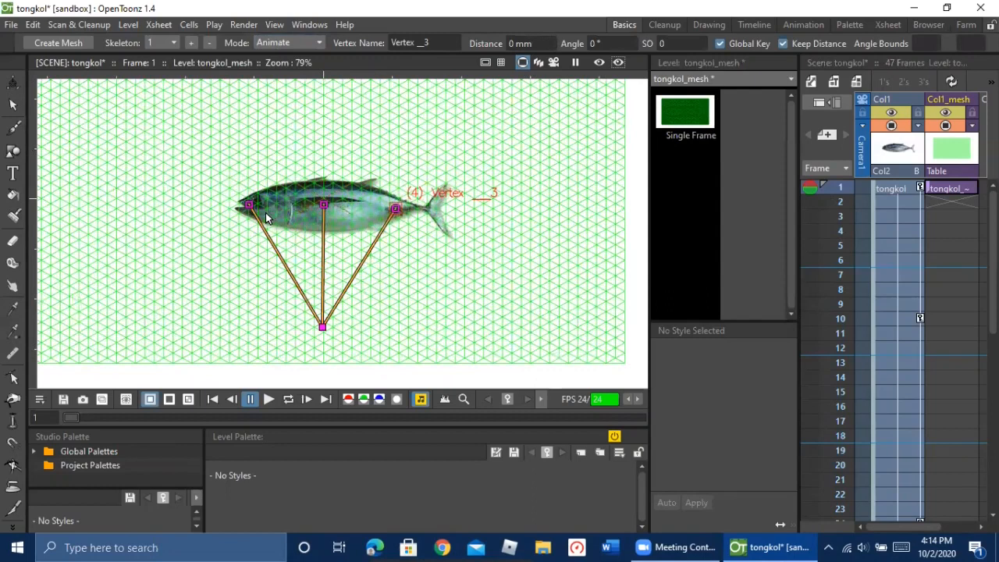
pyautogui.scroll(1, 389, 279)
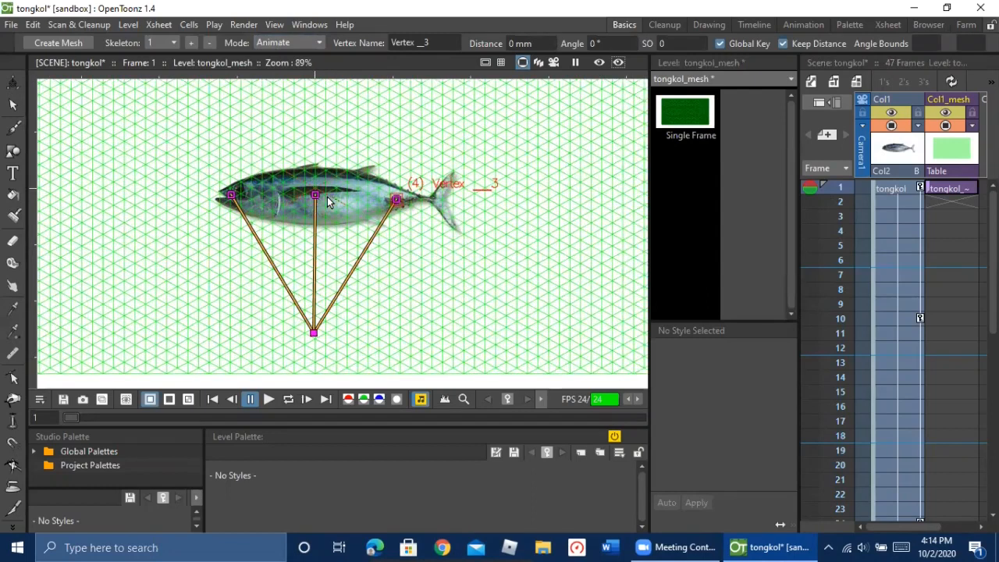
pyautogui.moveTo(317, 200); pyautogui.dragTo(346, 186)
pyautogui.moveTo(330, 238); pyautogui.dragTo(306, 201)
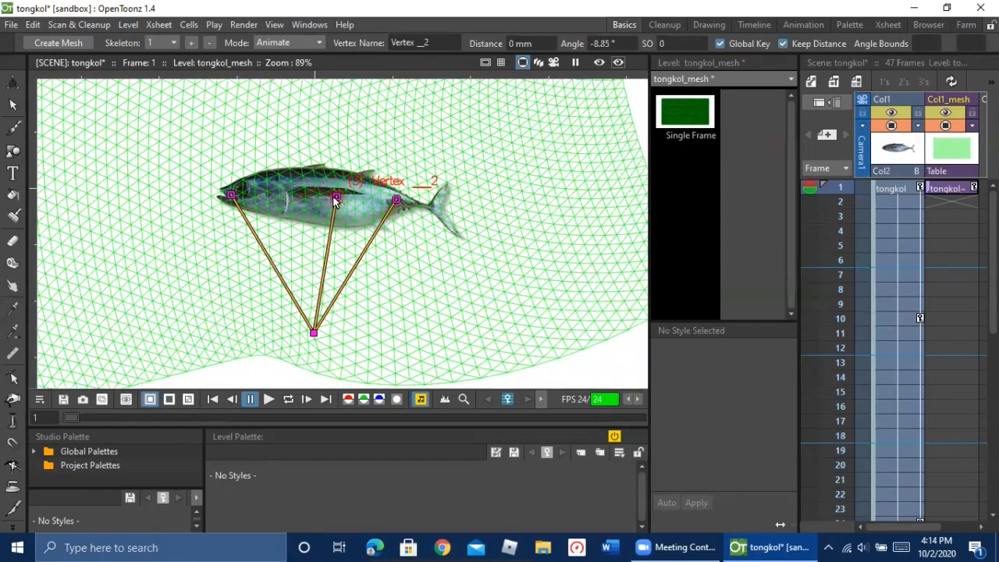
pyautogui.click(783, 44)
pyautogui.moveTo(336, 200); pyautogui.dragTo(328, 234)
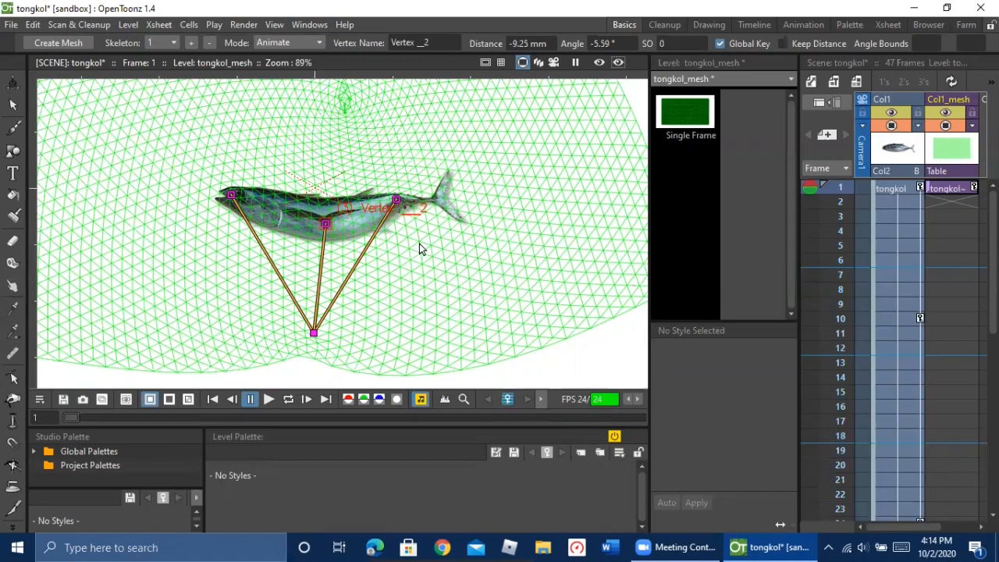
# Step: Extend the mesh column's exposure from frame 1 to frame 24
pyautogui.click(957, 192)
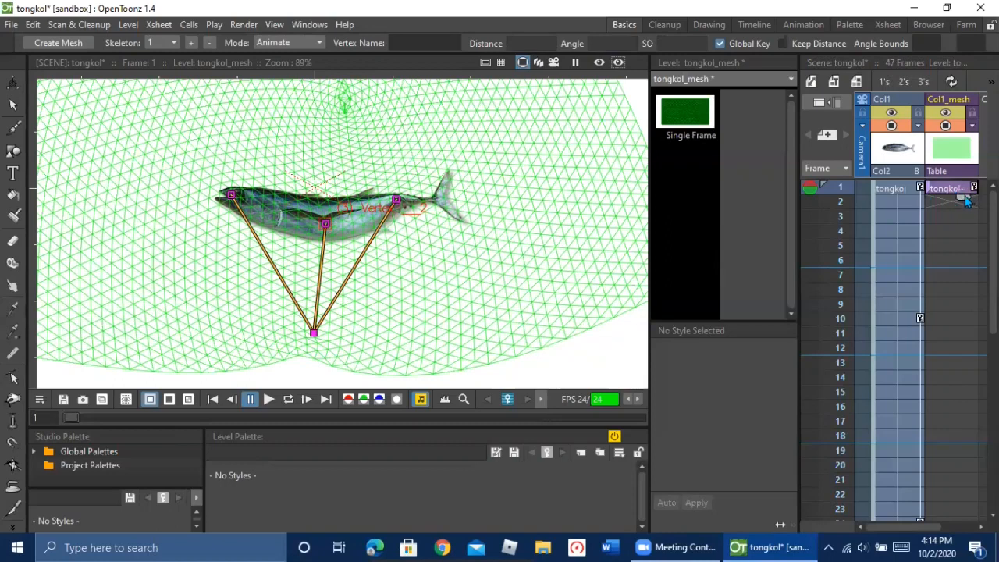
pyautogui.moveTo(966, 201); pyautogui.dragTo(950, 417)
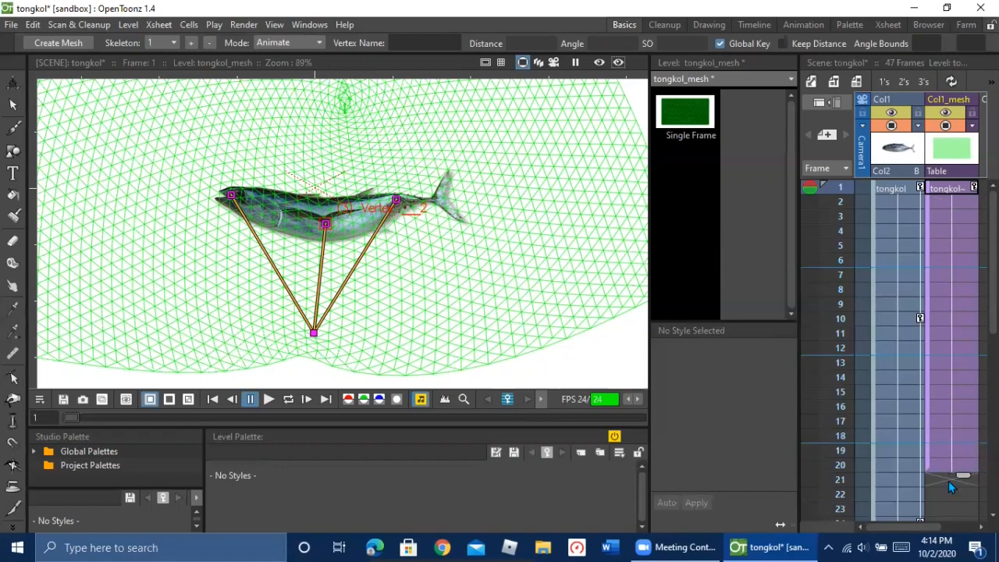
pyautogui.moveTo(953, 506)
pyautogui.mouseDown()
pyautogui.moveTo(969, 524)
pyautogui.moveTo(964, 496)
pyautogui.mouseUp()
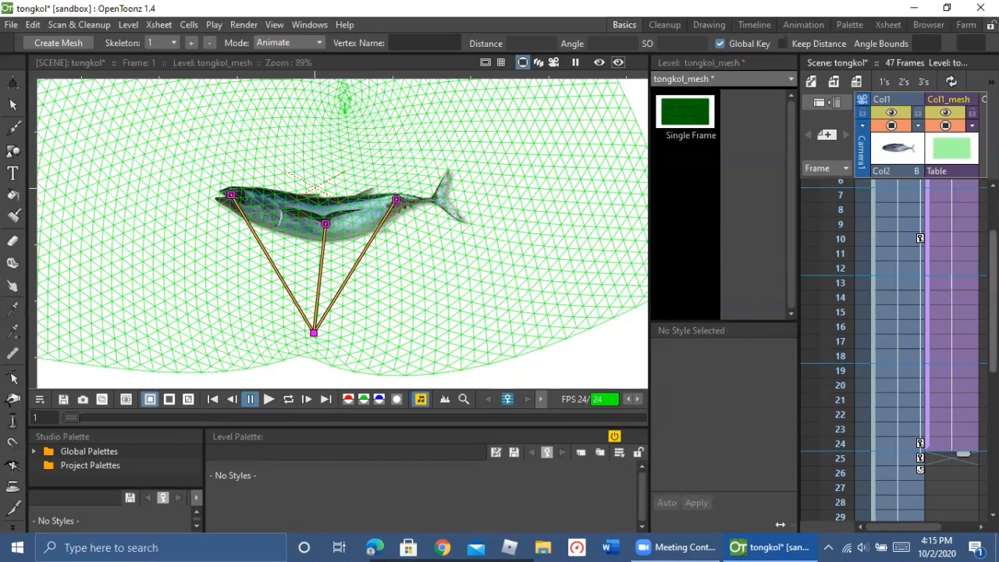
pyautogui.moveTo(993, 296); pyautogui.dragTo(993, 252)
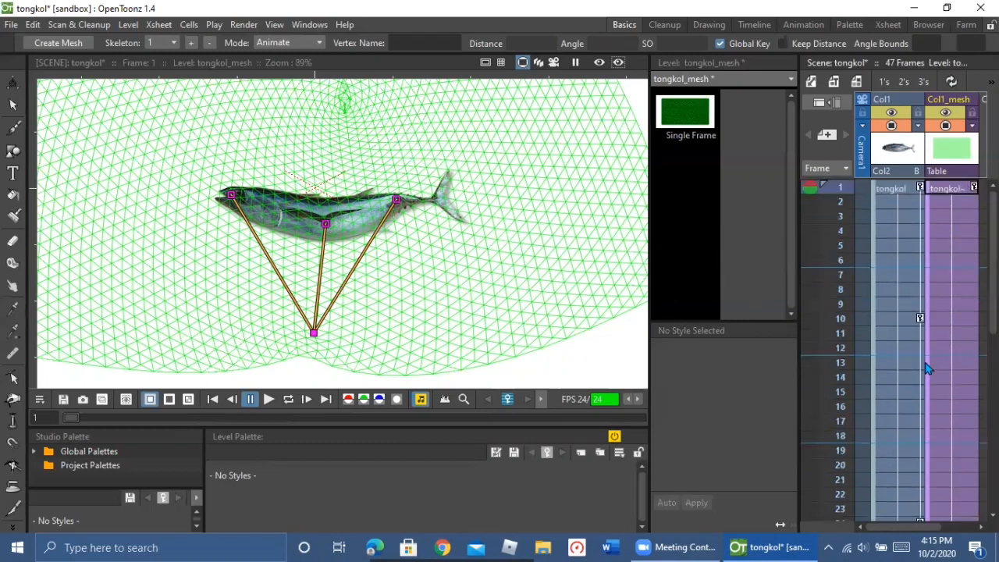
# Step: Compare the fish's placement relative to the mesh and skeleton at frames 1 and 10 in both columns
pyautogui.click(952, 320)
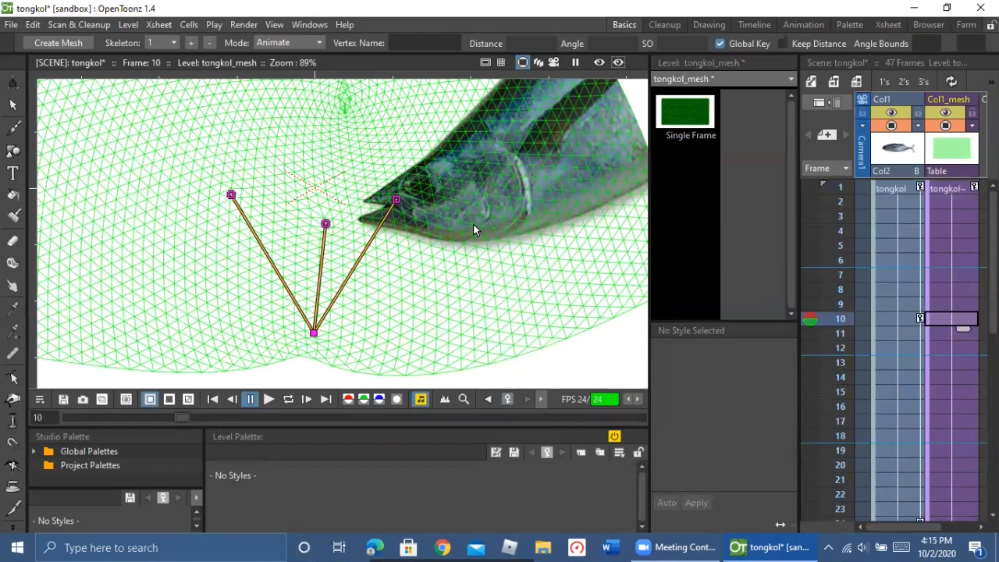
pyautogui.scroll(-2, 473, 224)
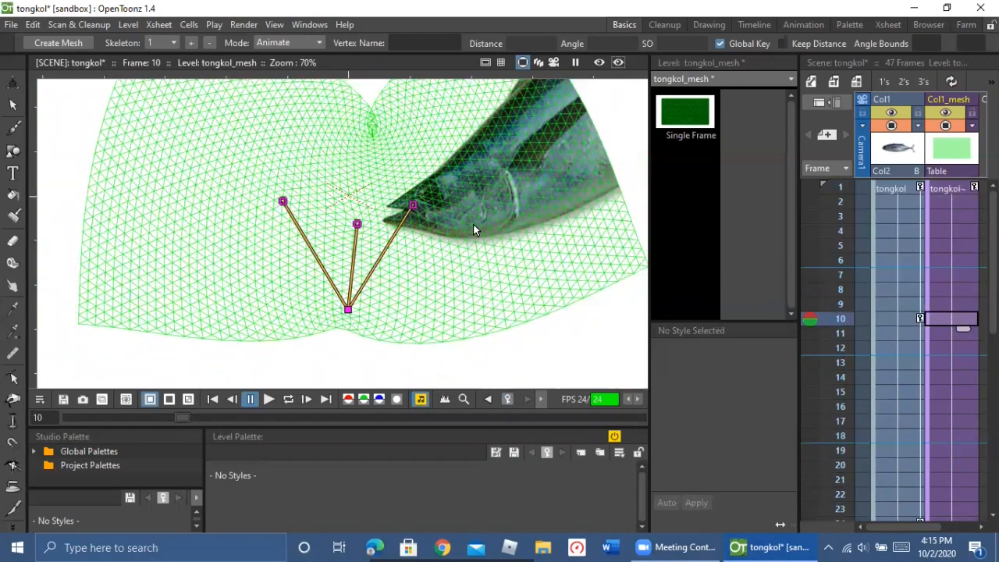
pyautogui.scroll(-1, 473, 229)
pyautogui.scroll(-1, 507, 228)
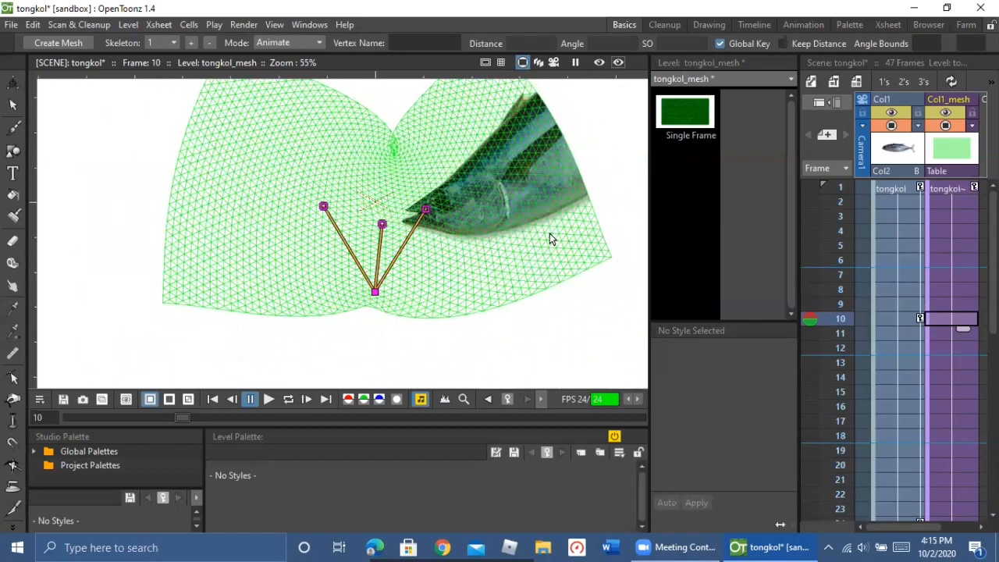
pyautogui.scroll(-1, 586, 244)
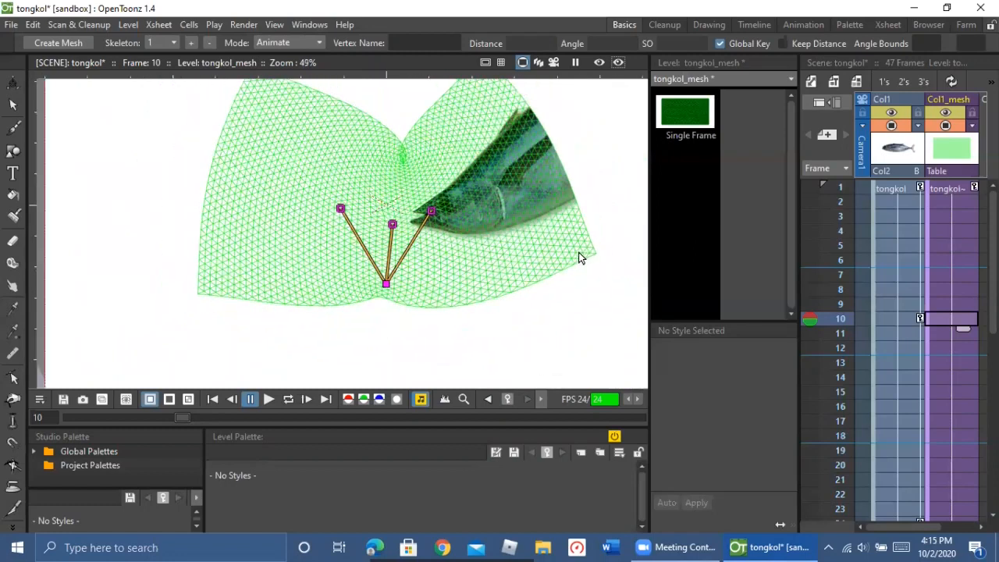
pyautogui.click(897, 321)
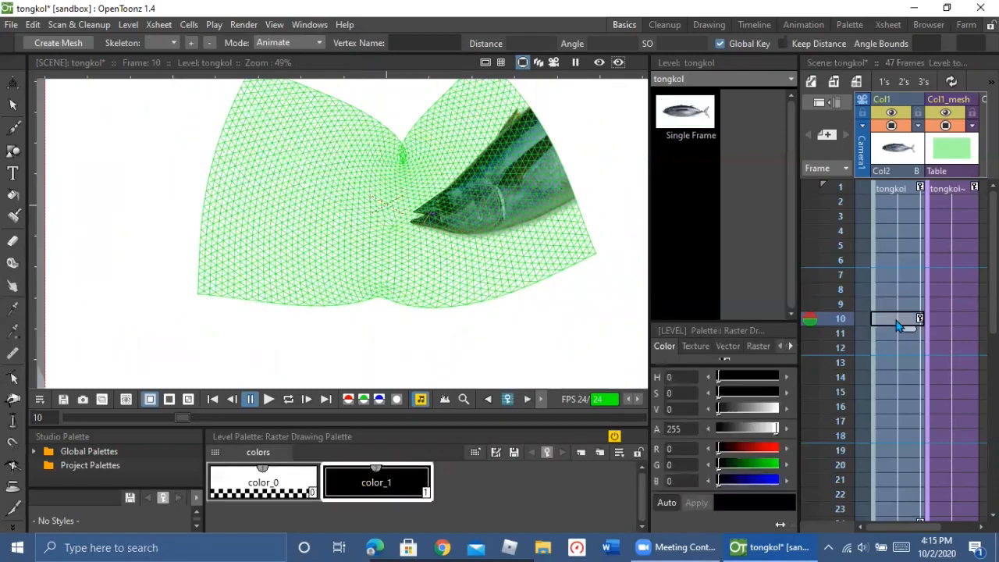
pyautogui.click(965, 321)
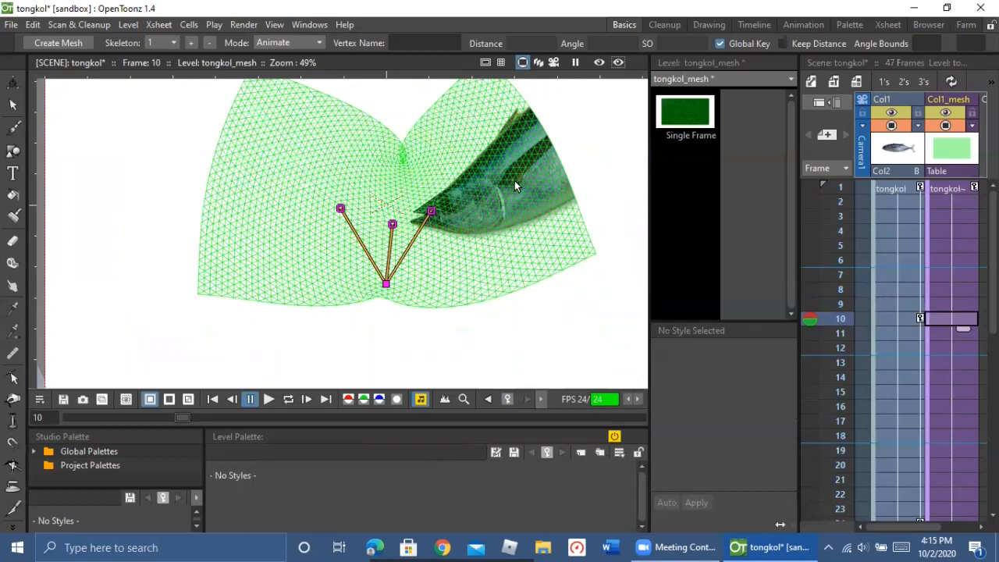
pyautogui.click(898, 196)
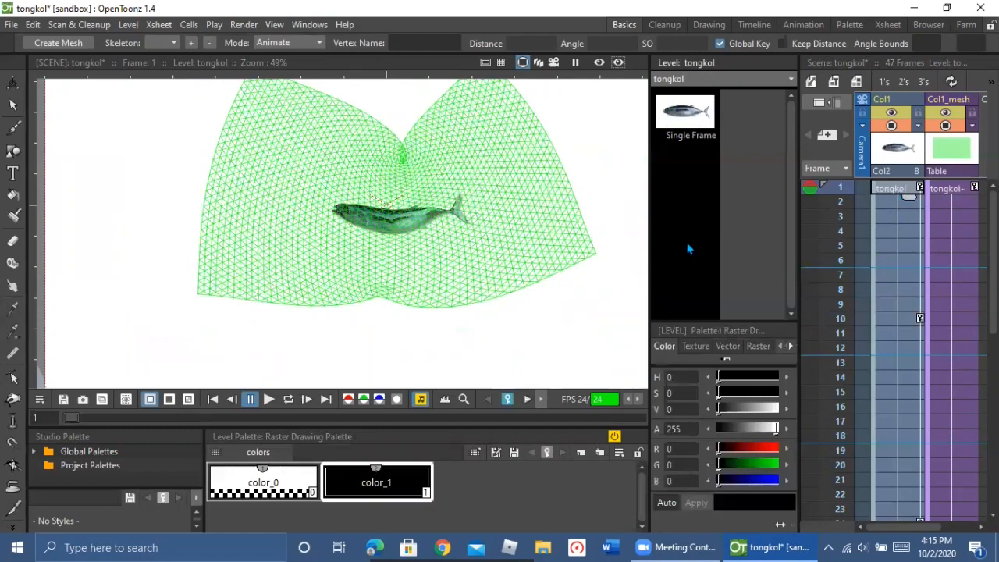
pyautogui.click(883, 322)
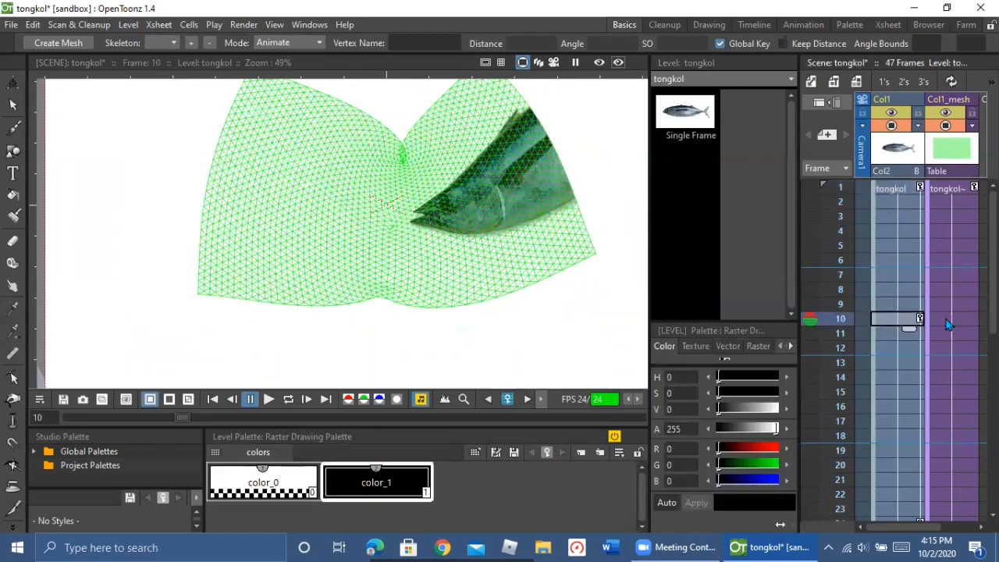
pyautogui.click(962, 326)
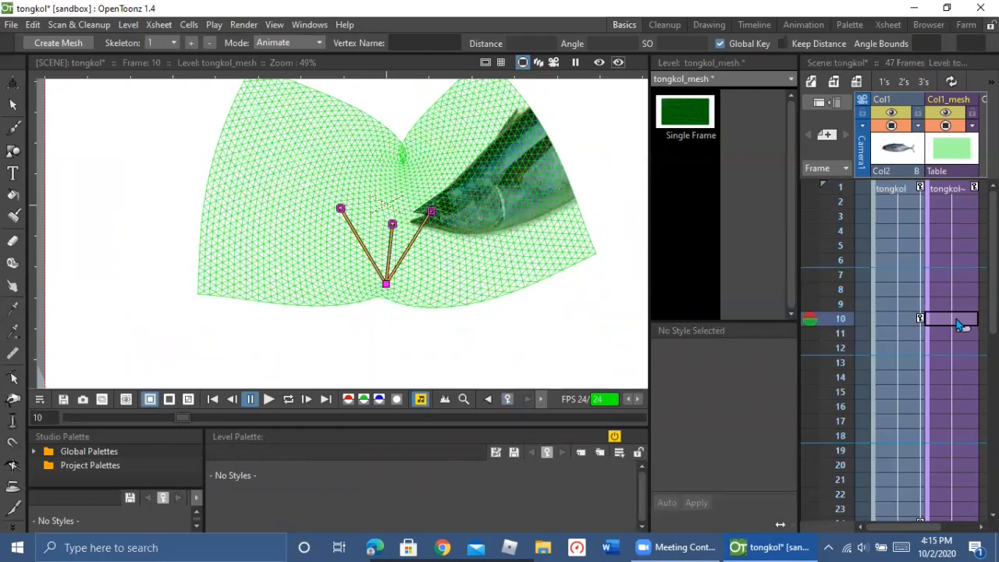
pyautogui.click(890, 327)
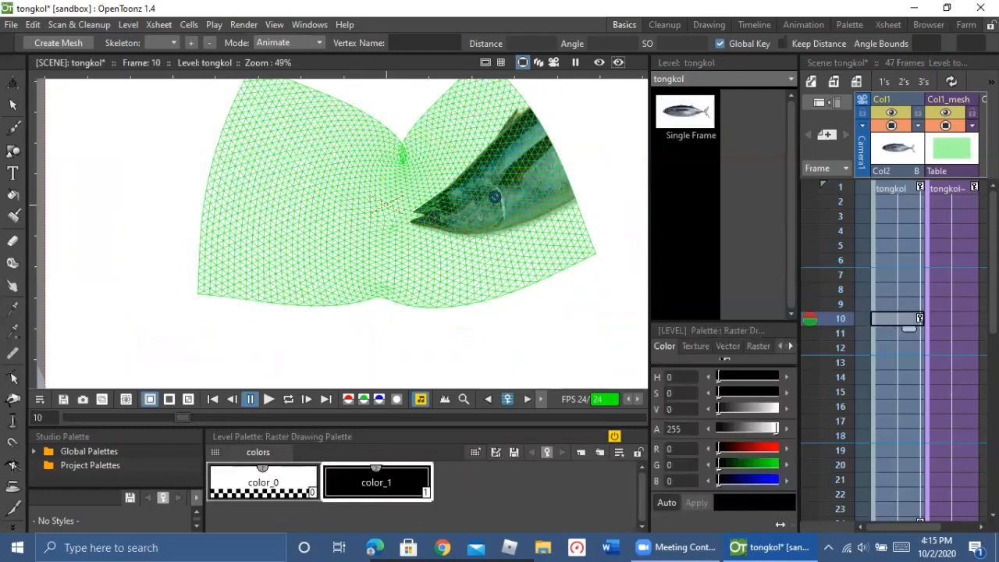
pyautogui.click(900, 194)
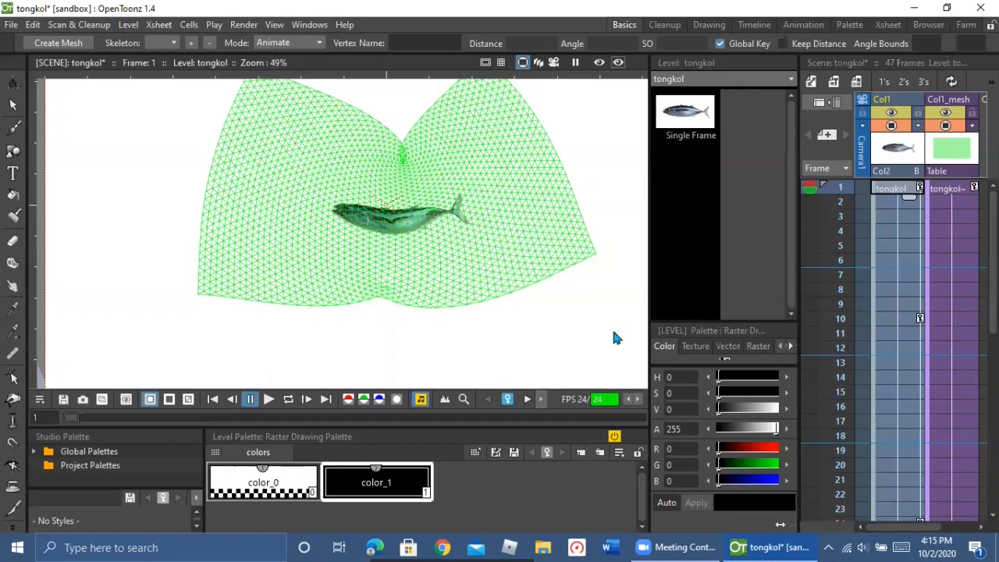
pyautogui.click(950, 319)
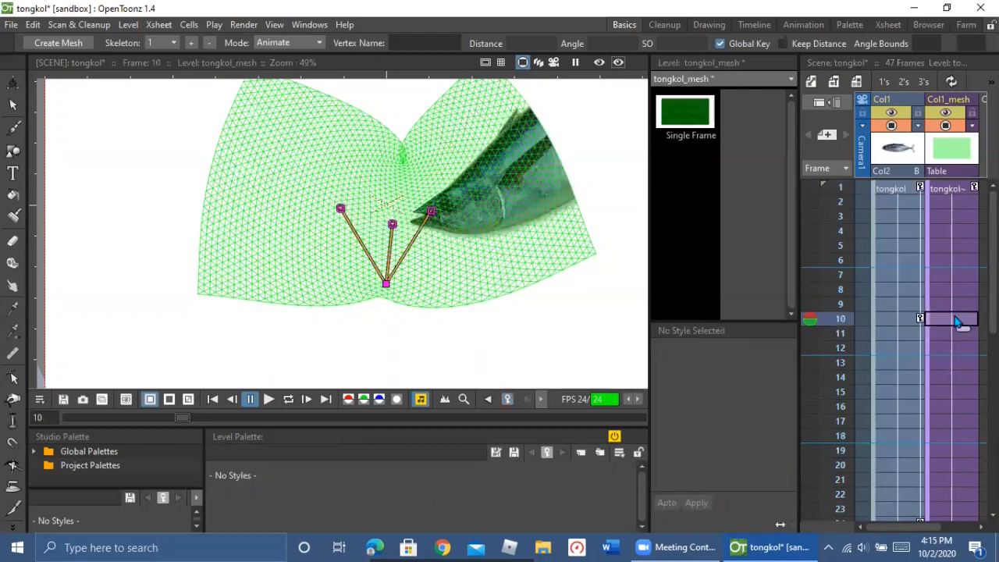
# Step: Start a new scene, discarding the changes to the current tongkol scene and its modified tongkol.mesh file
pyautogui.click(898, 320)
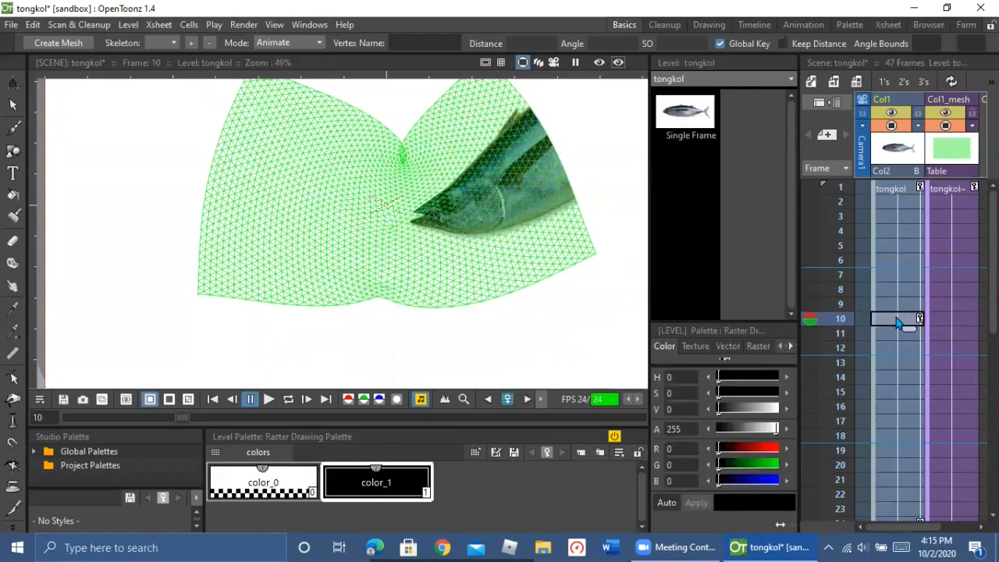
pyautogui.scroll(-5, 898, 352)
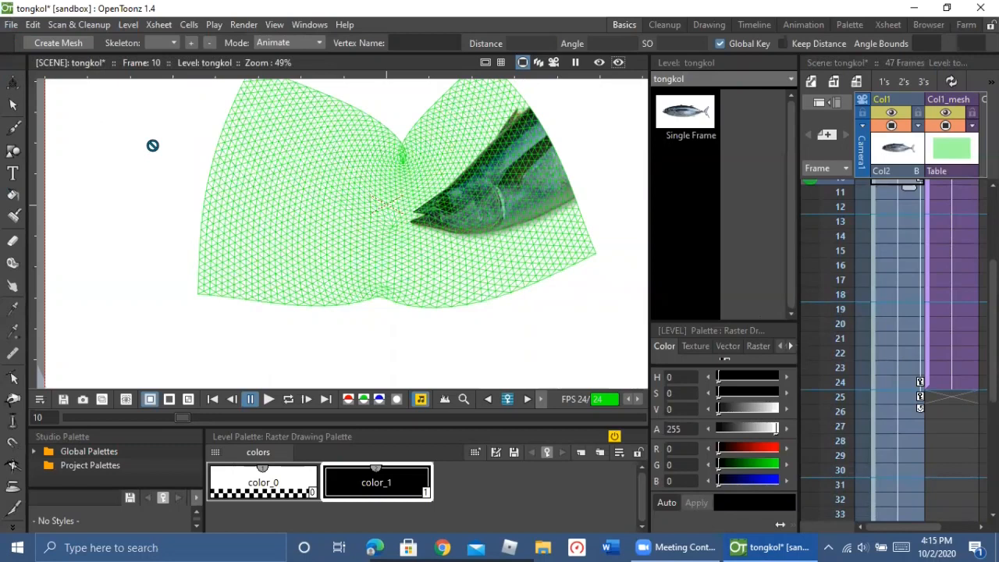
pyautogui.click(11, 25)
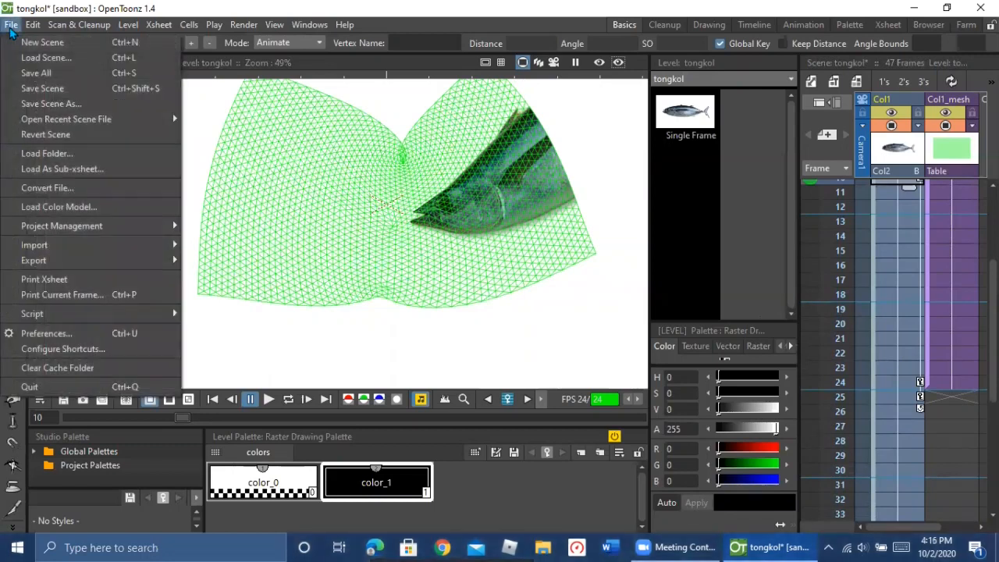
pyautogui.click(35, 43)
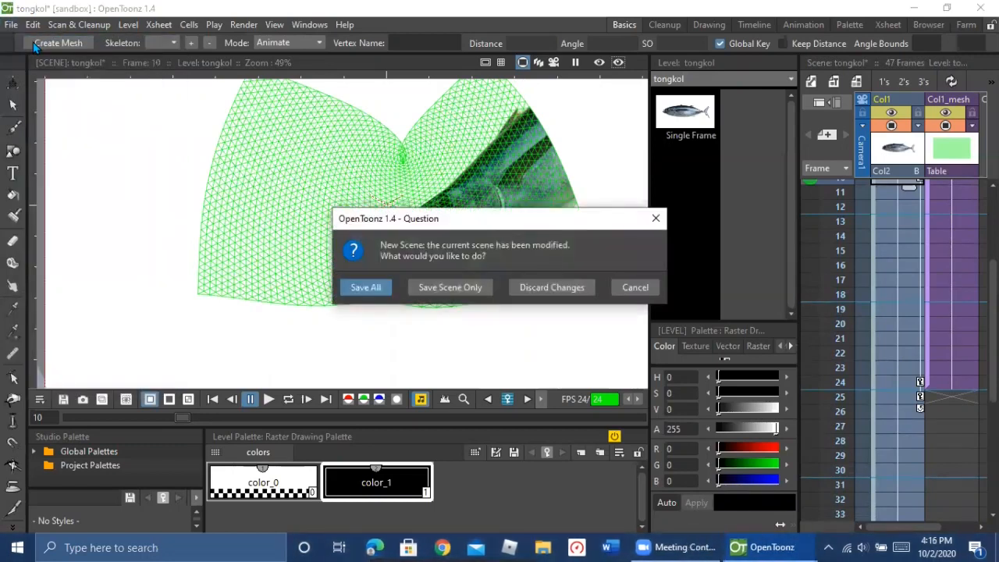
pyautogui.click(559, 290)
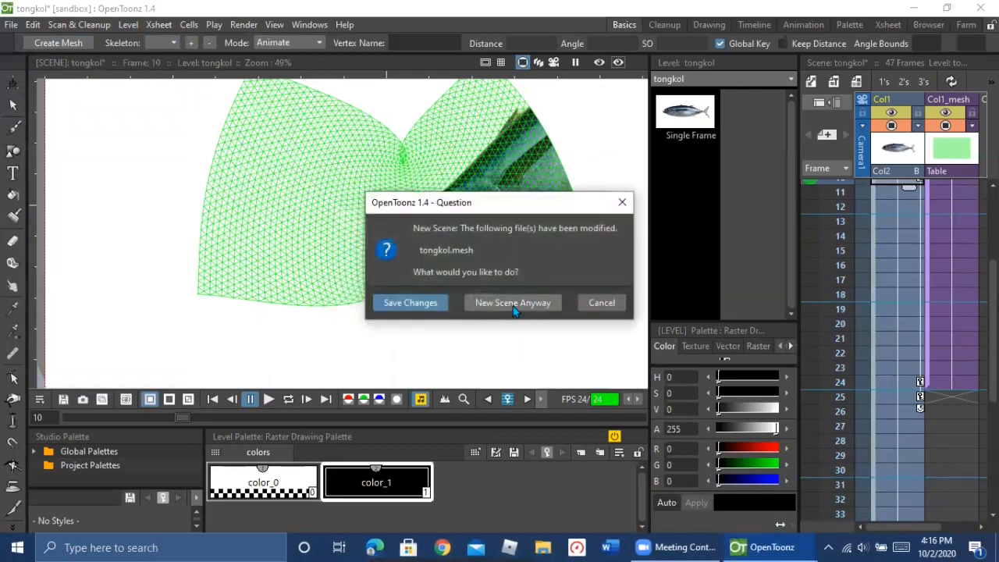
pyautogui.click(511, 305)
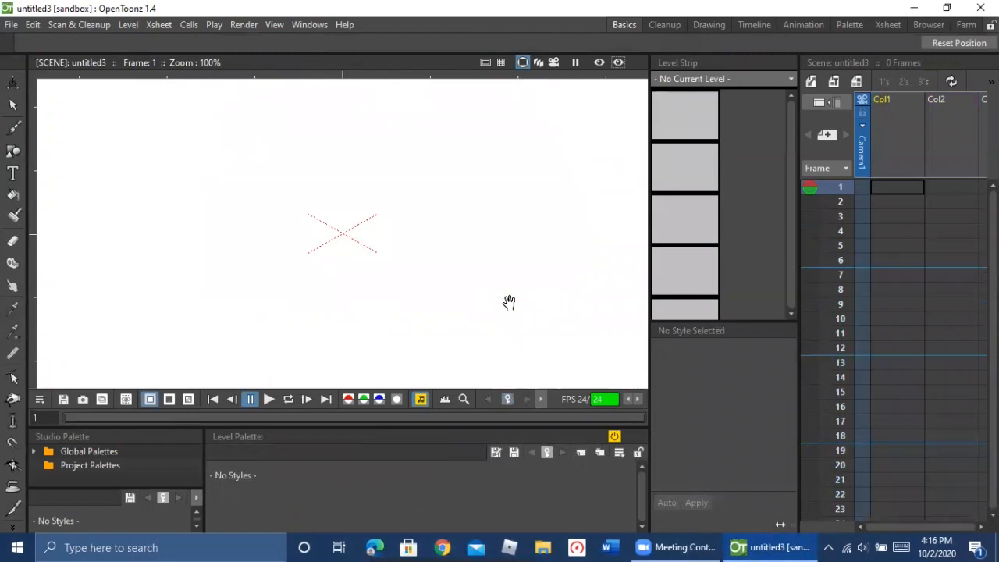
# Step: In File Explorer, open the backround folder under Pictures and import its tongkol.jpg into the new scene at frame 1
pyautogui.click(544, 547)
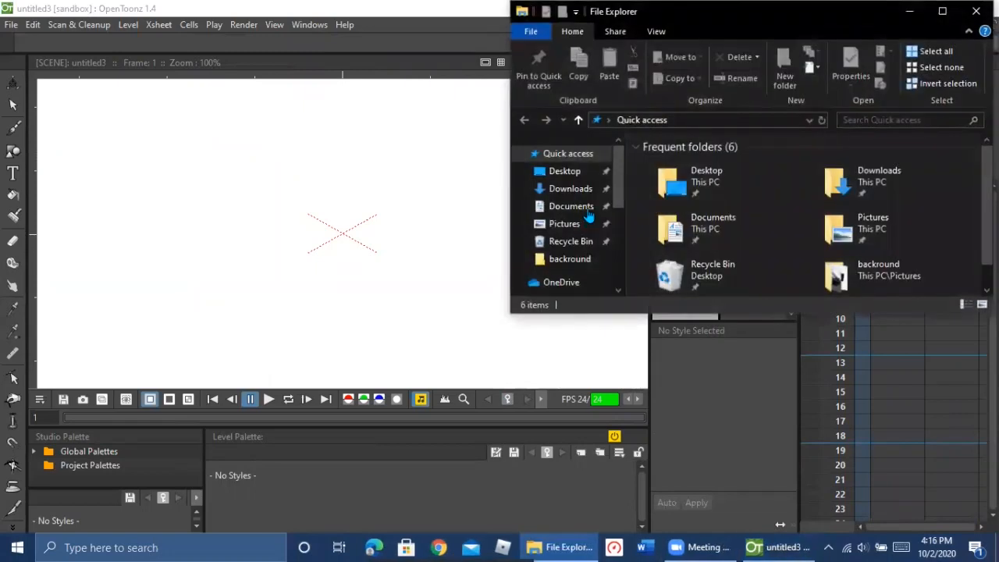
pyautogui.click(581, 224)
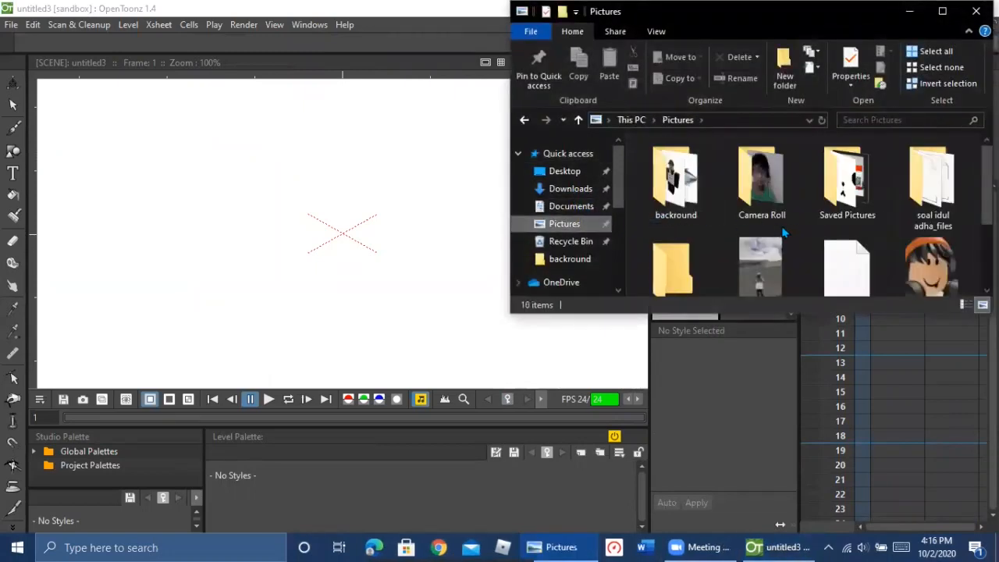
pyautogui.scroll(-1, 696, 227)
pyautogui.click(673, 191)
pyautogui.doubleClick(673, 191)
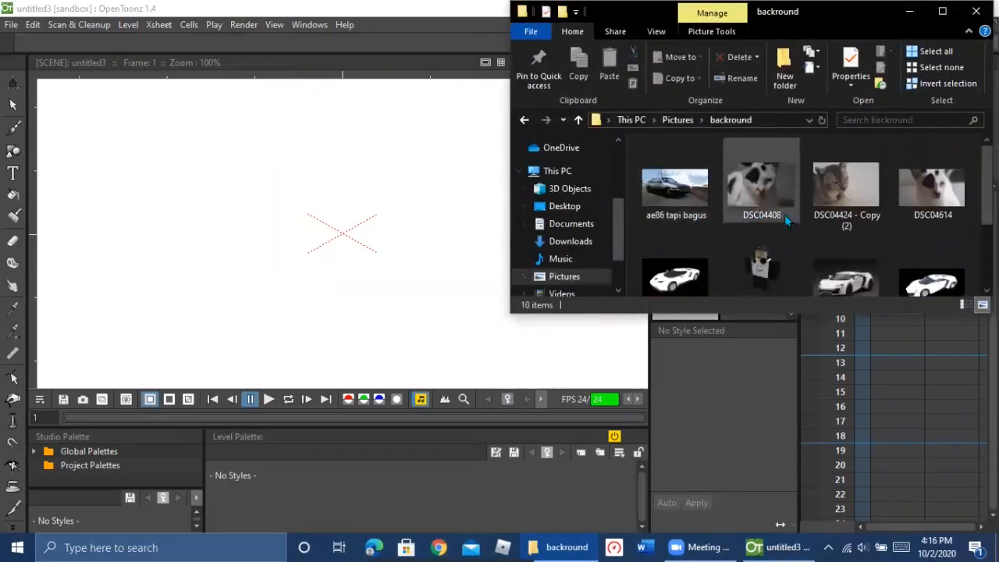
pyautogui.scroll(-2, 697, 285)
pyautogui.moveTo(697, 284); pyautogui.dragTo(335, 248)
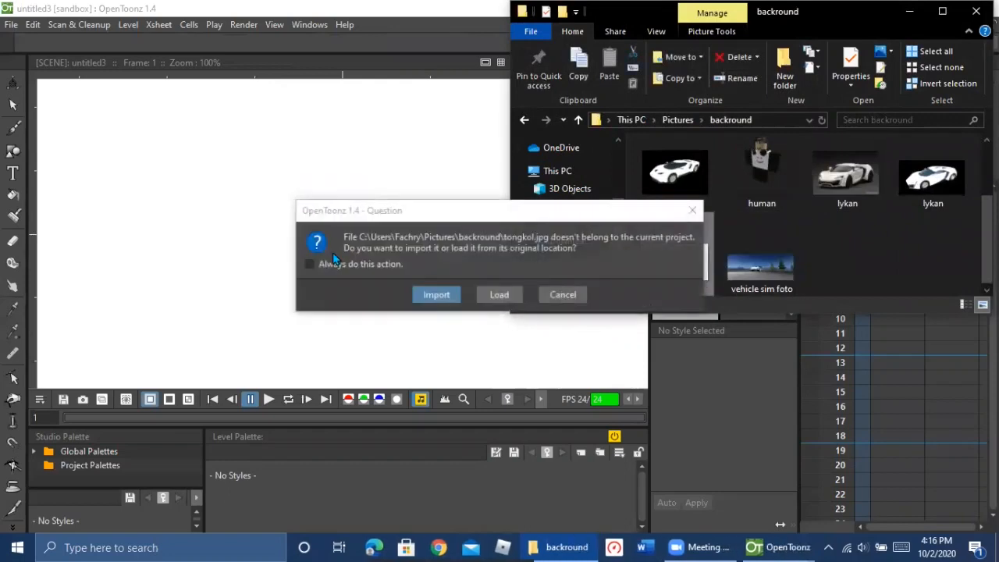
pyautogui.click(426, 294)
pyautogui.click(466, 336)
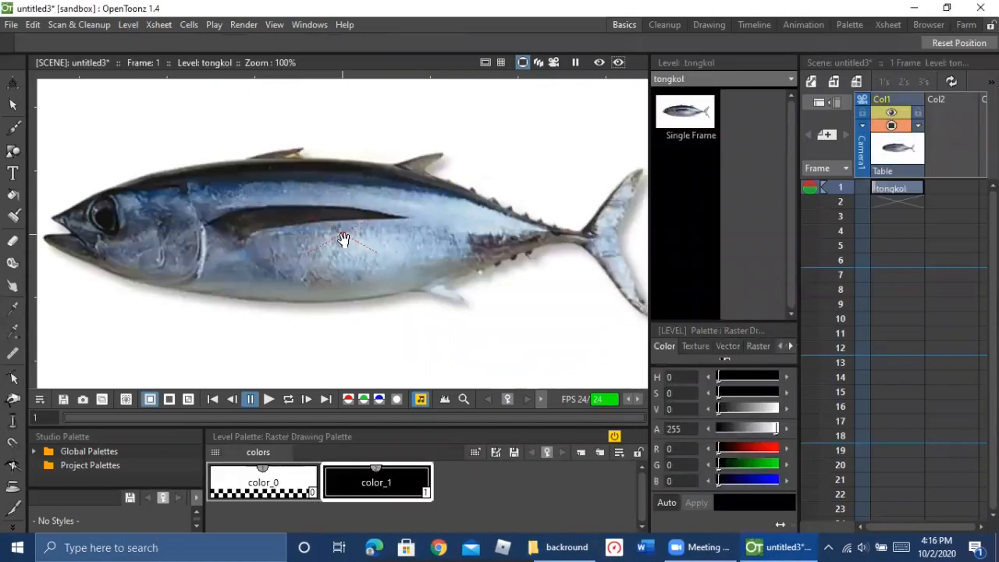
pyautogui.scroll(-3, 343, 239)
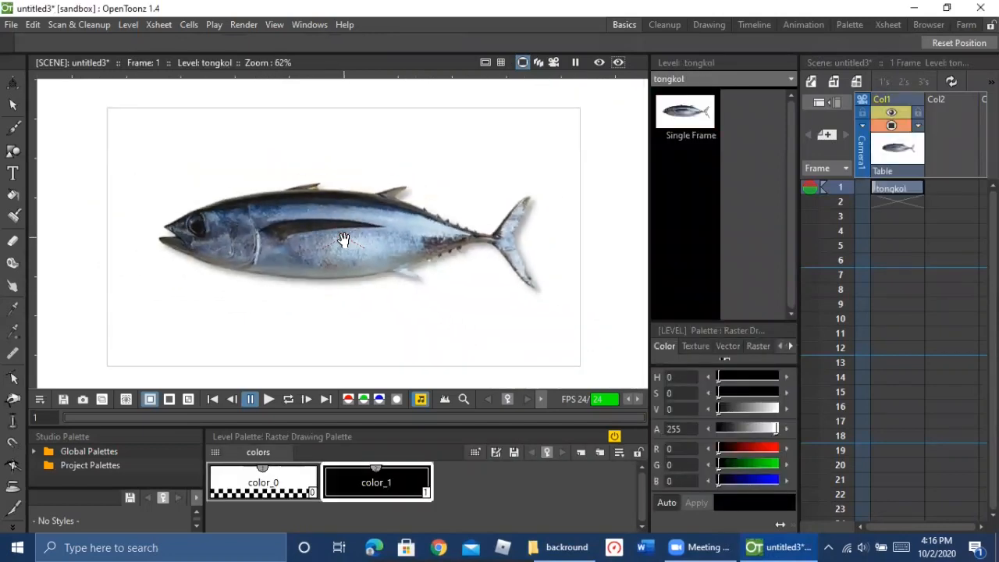
# Step: With the Plastic tool, create a mesh over the fish image with 5.08 mm edges and a 5-pixel margin
pyautogui.click(12, 529)
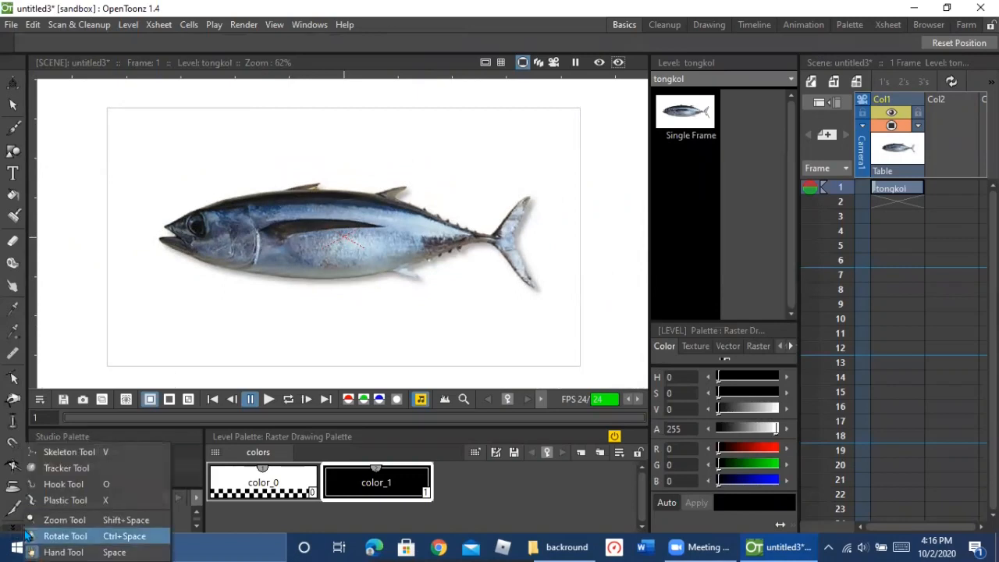
pyautogui.click(77, 500)
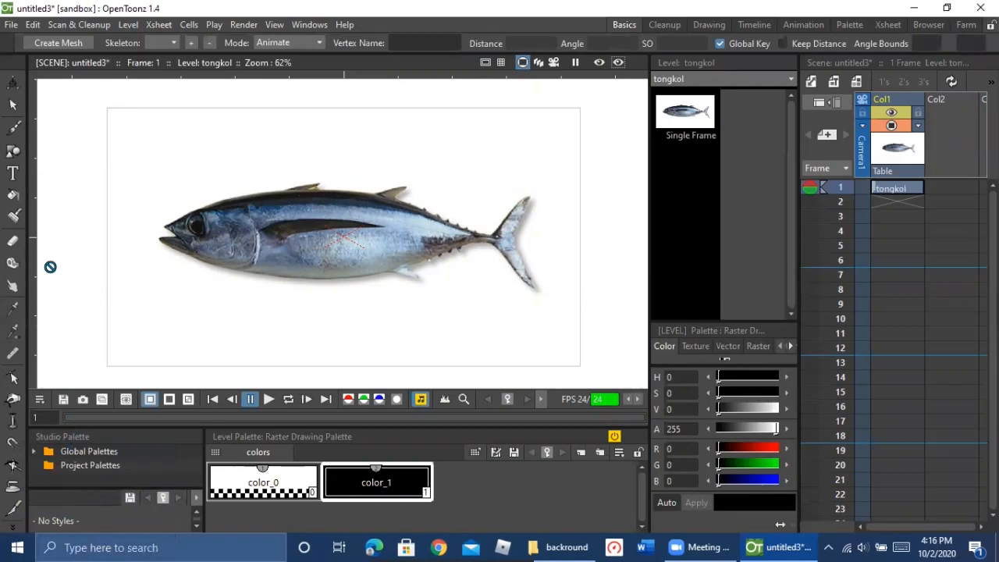
pyautogui.click(58, 40)
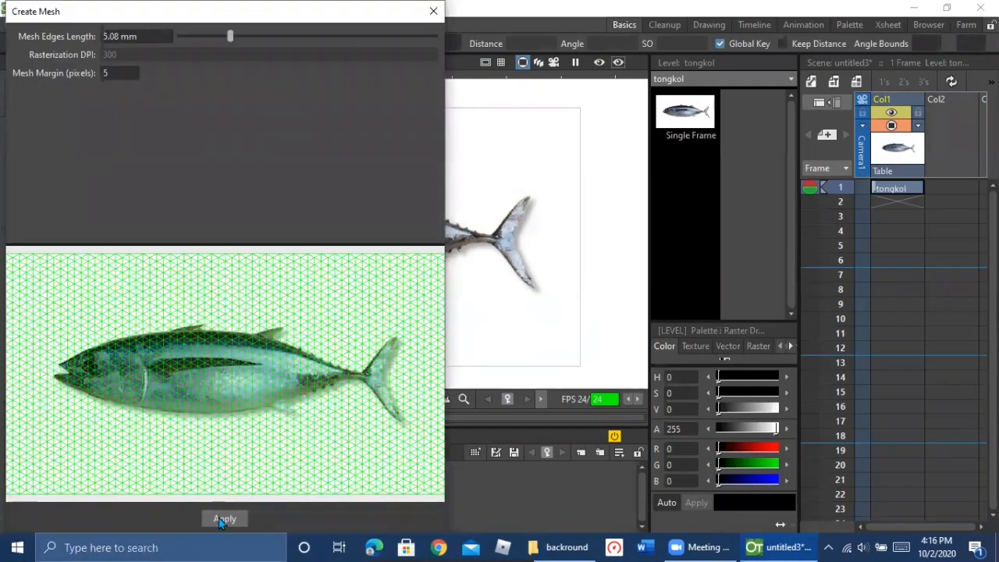
pyautogui.click(224, 518)
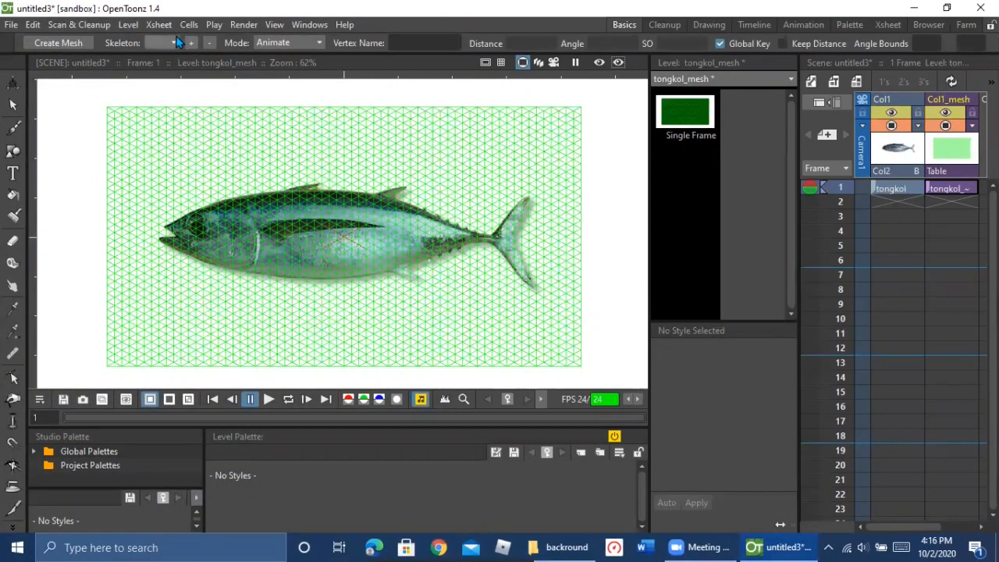
# Step: In Build Skeleton mode, place a root below the fish and three separate branches to the gill area, mid-body and rear body
pyautogui.click(269, 43)
pyautogui.click(311, 42)
pyautogui.click(289, 43)
pyautogui.click(282, 78)
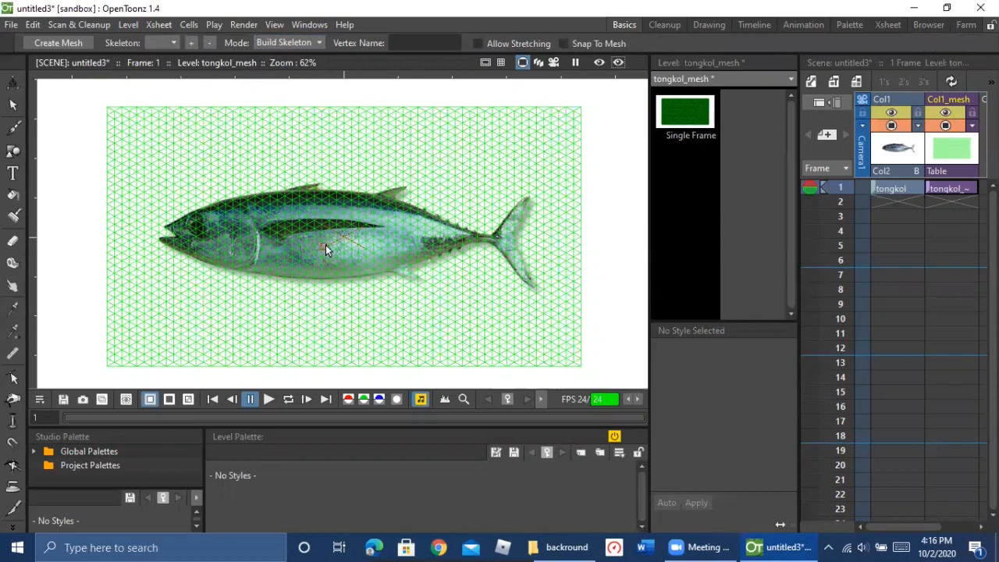
pyautogui.scroll(1, 333, 333)
pyautogui.click(329, 322)
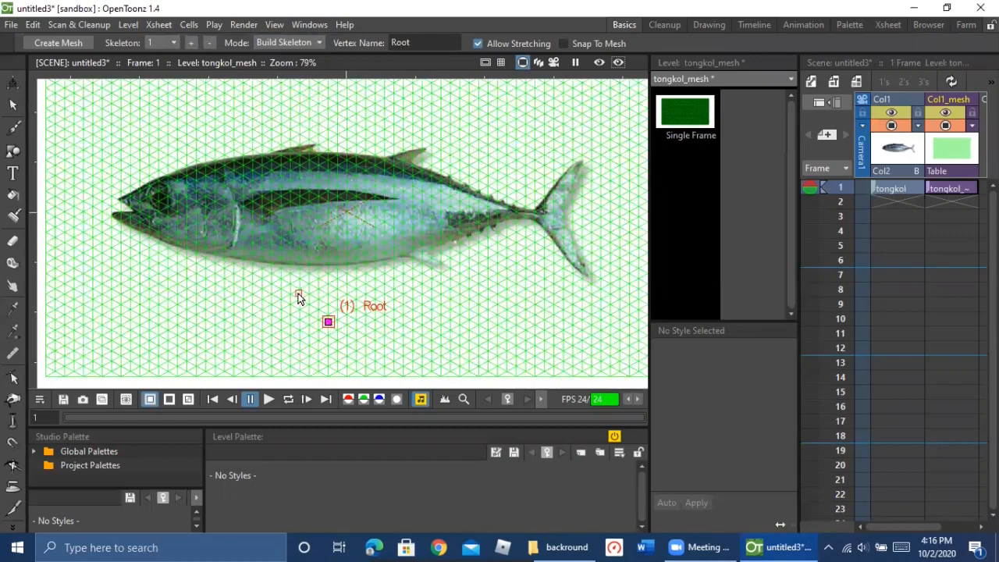
pyautogui.click(226, 206)
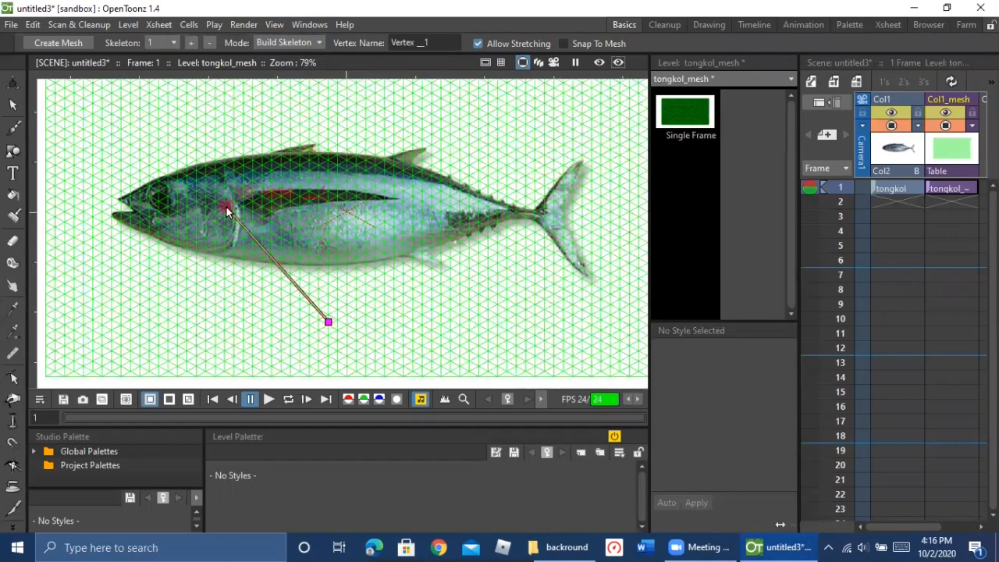
pyautogui.click(329, 322)
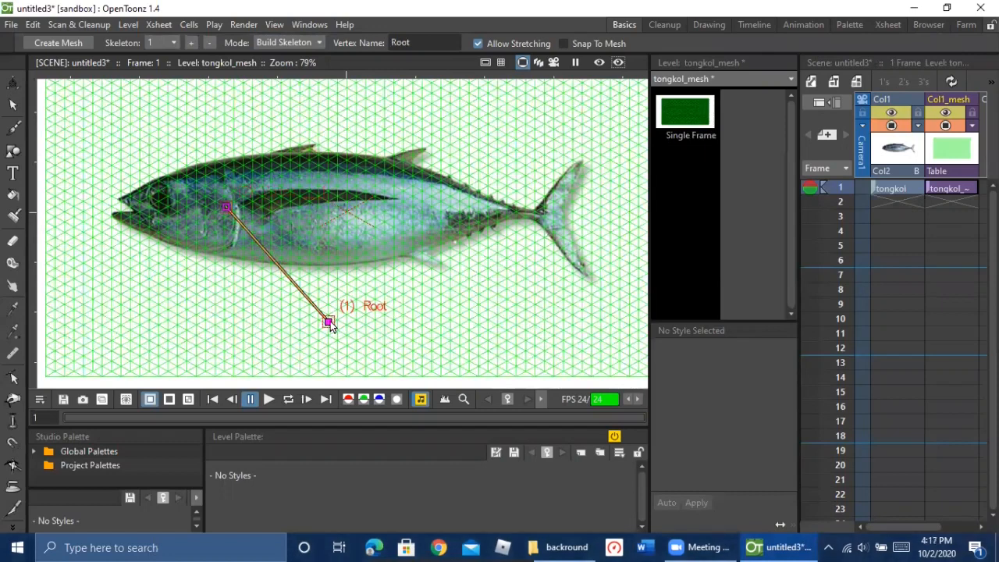
pyautogui.click(324, 204)
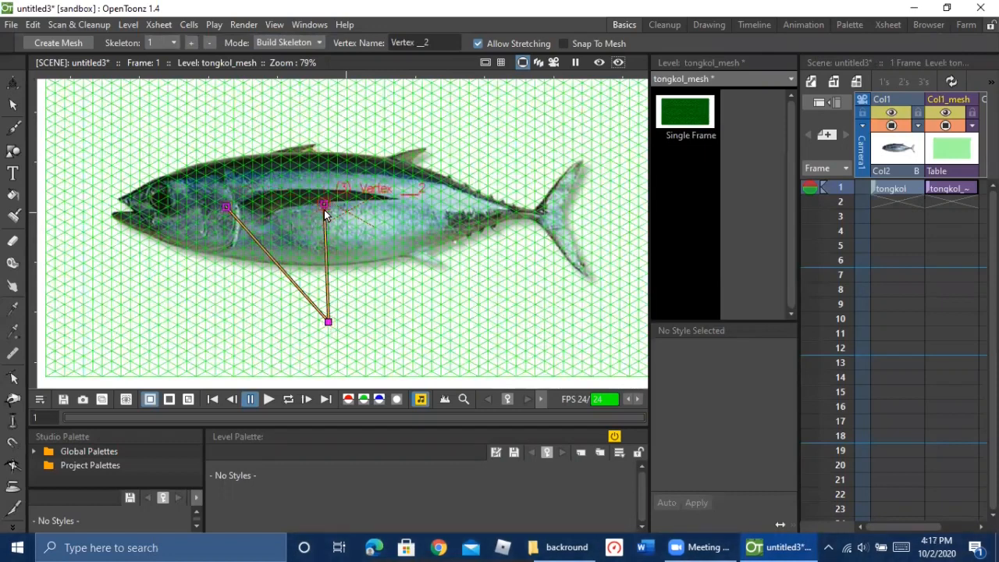
pyautogui.click(329, 323)
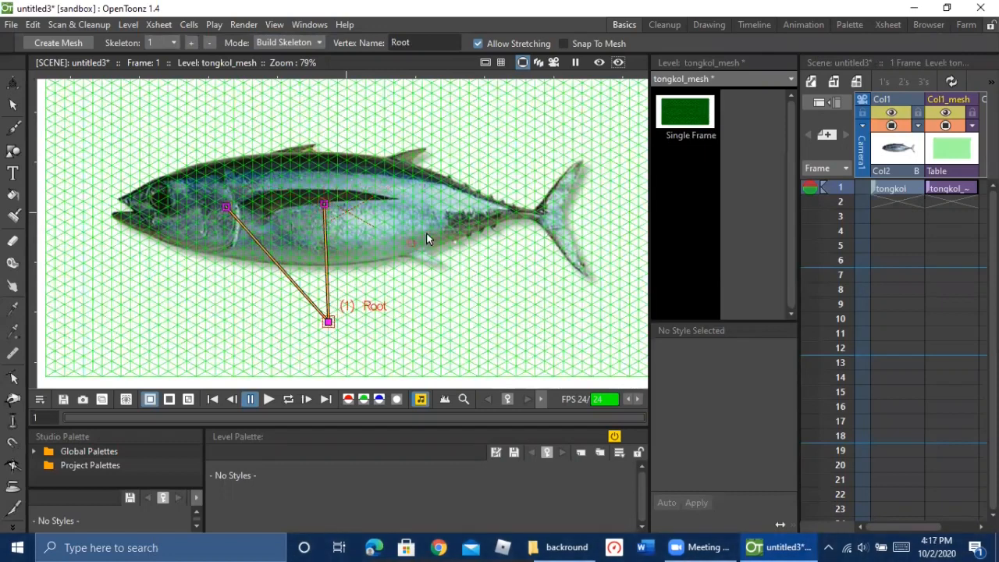
pyautogui.click(439, 210)
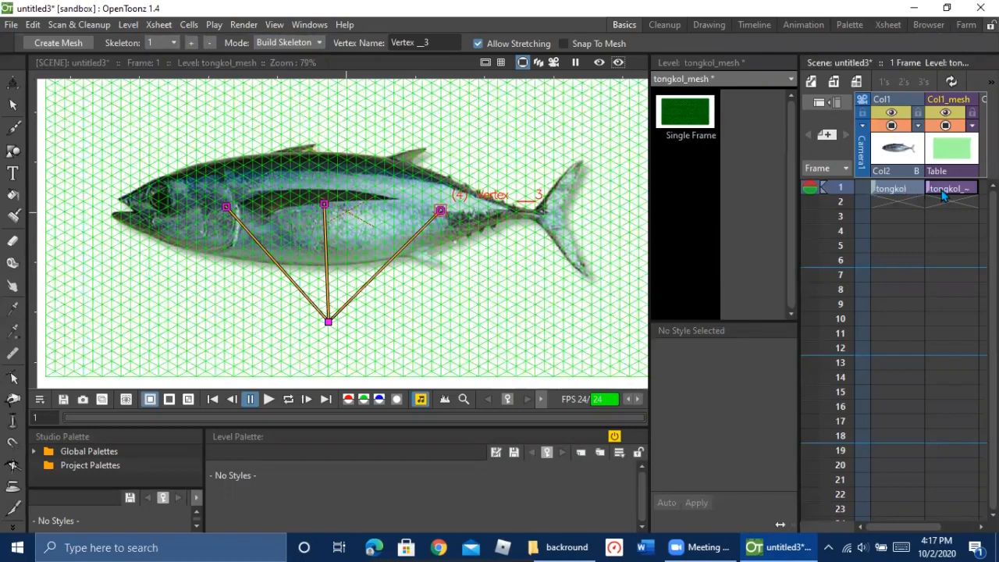
# Step: Extend the exposure of both the fish image column and the mesh column from frame 1 to frame 23
pyautogui.click(903, 191)
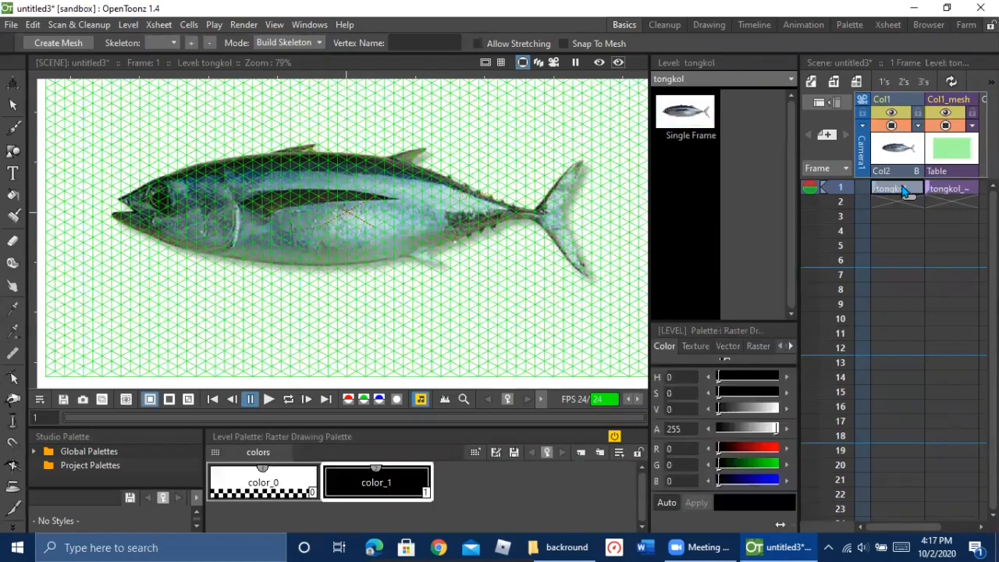
pyautogui.click(962, 194)
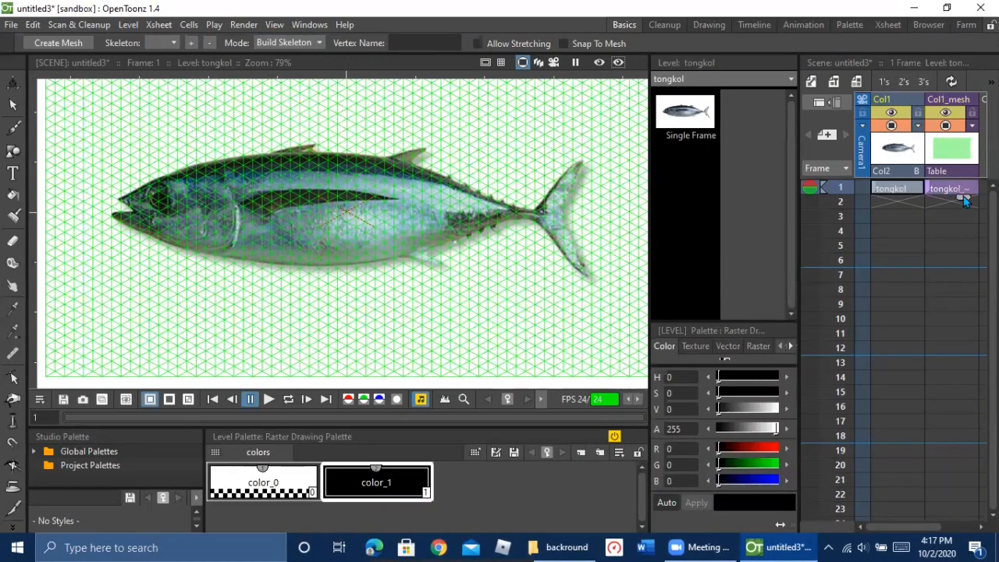
pyautogui.moveTo(964, 201); pyautogui.dragTo(971, 523)
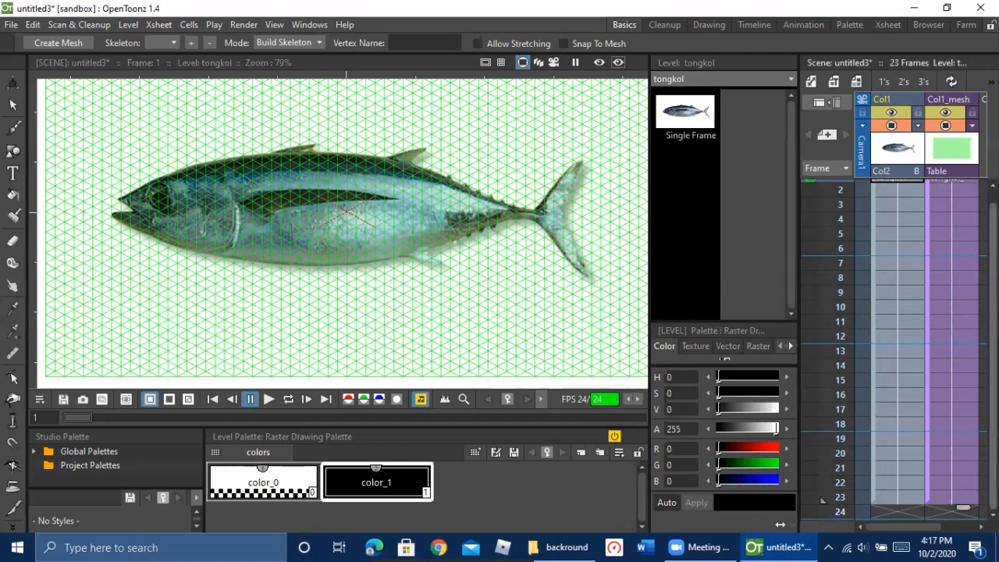
pyautogui.scroll(1, 820, 504)
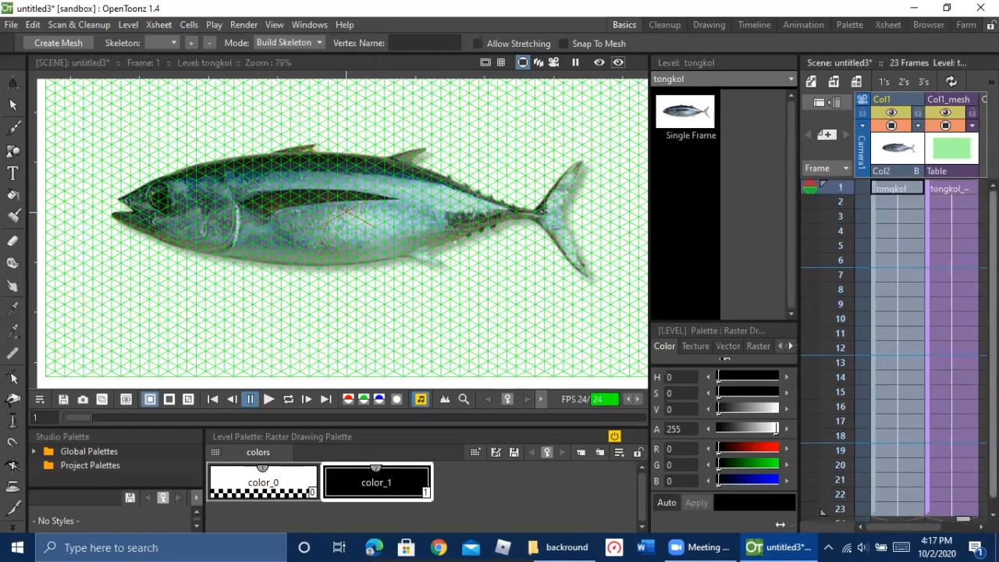
# Step: Set a keyframe on the mesh column at frame 8
pyautogui.click(939, 292)
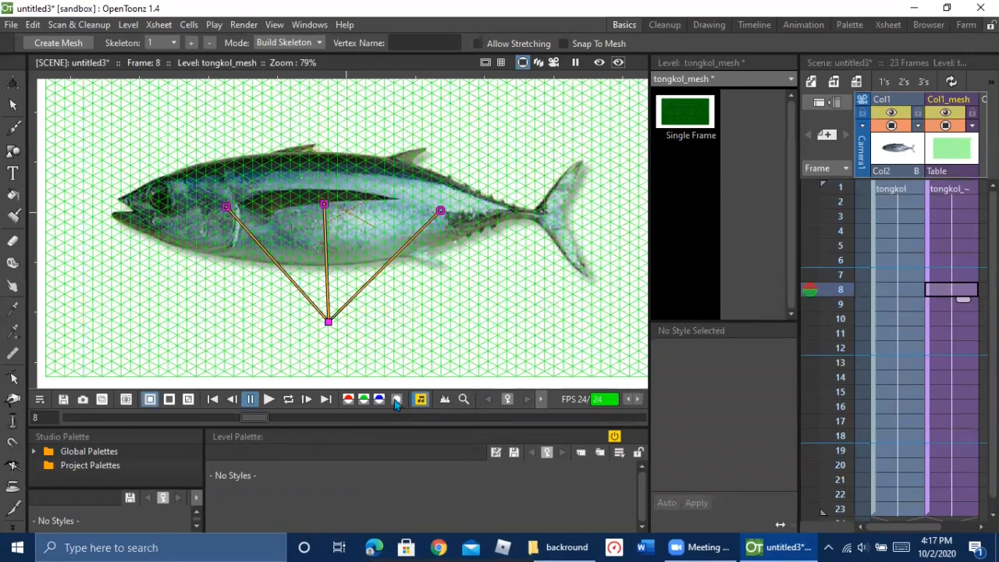
pyautogui.click(508, 399)
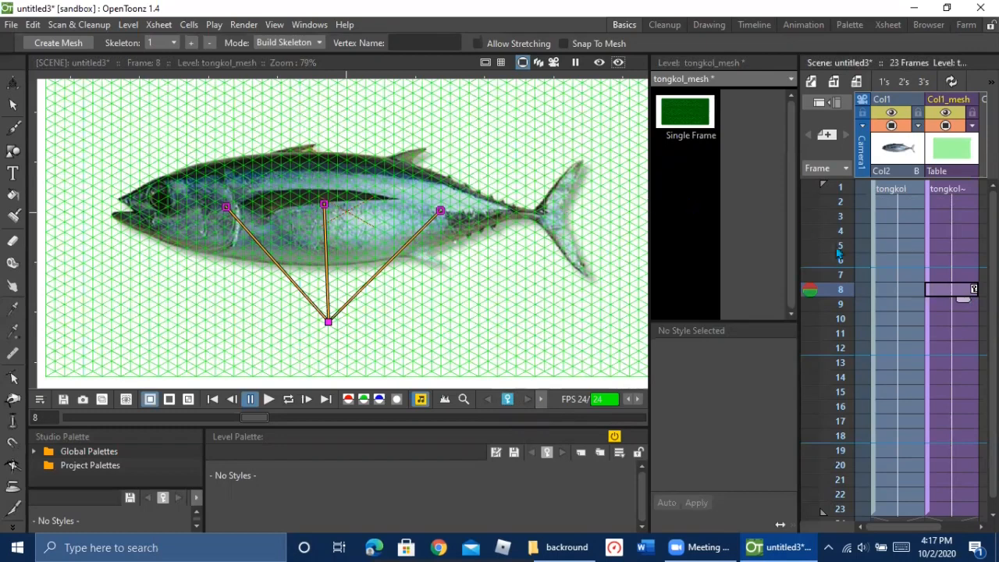
# Step: Rescale the mesh at frame 8 with the Animate tool and undo the enlargements, leaving the fish smaller than its original size
pyautogui.click(13, 82)
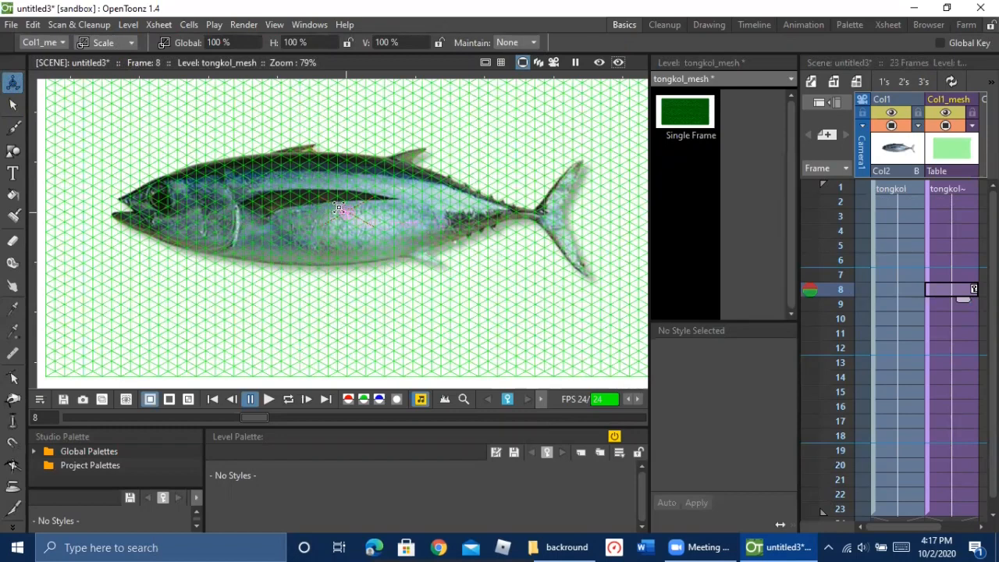
pyautogui.scroll(-1, 346, 209)
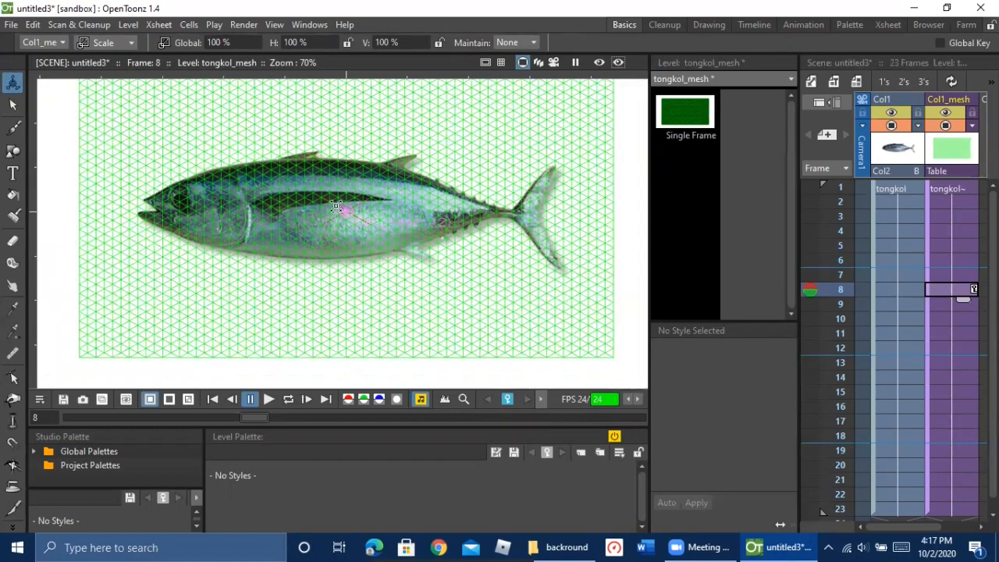
pyautogui.moveTo(328, 199); pyautogui.dragTo(542, 229)
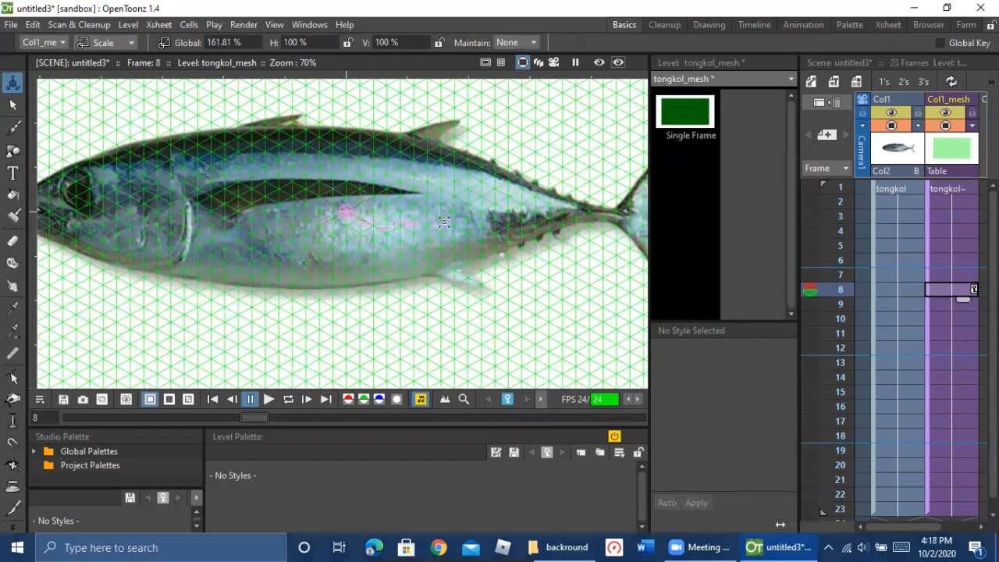
pyautogui.moveTo(403, 222); pyautogui.dragTo(330, 199)
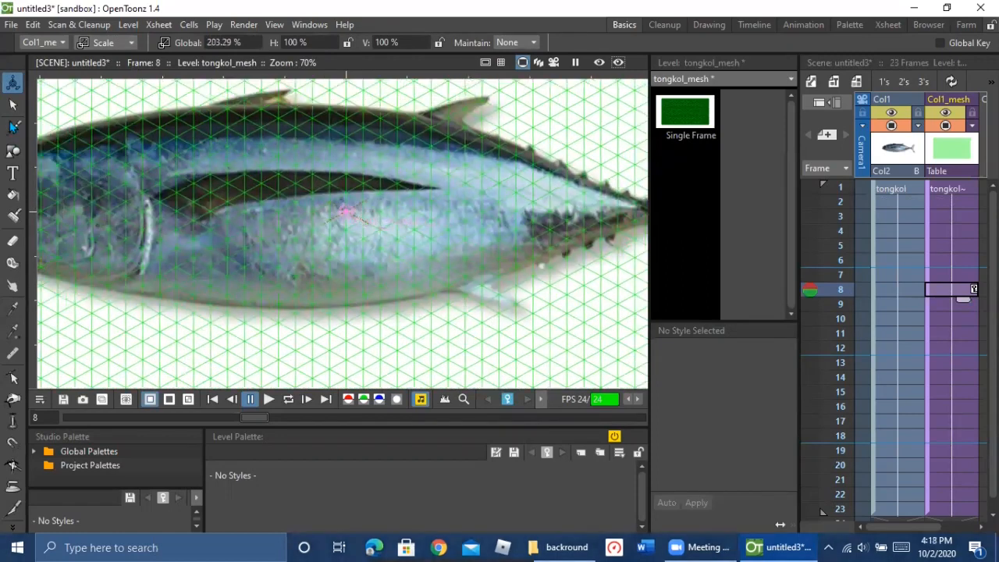
pyautogui.hotkey('ctrl', 'z')
pyautogui.hotkey('ctrl', 'z')
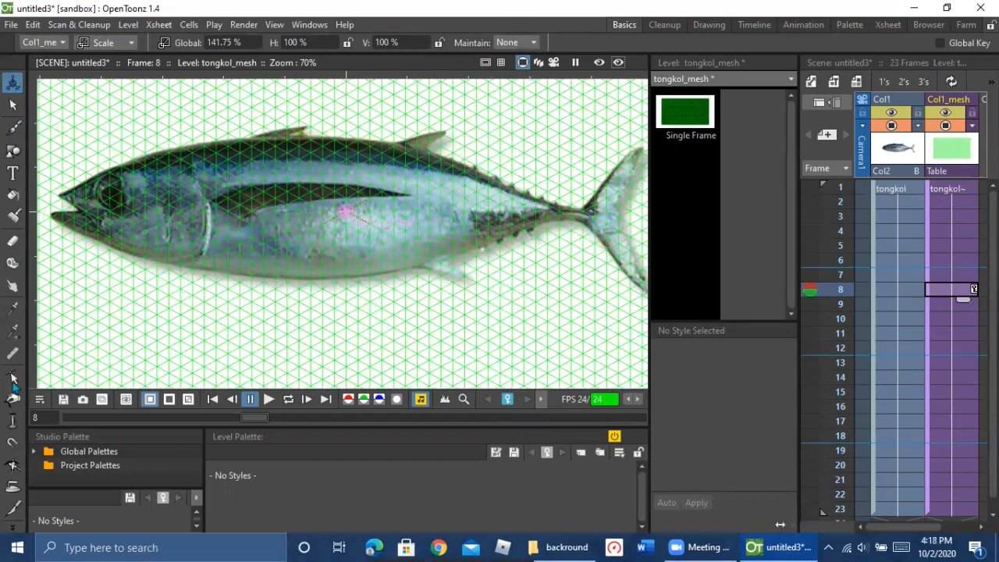
pyautogui.hotkey('ctrl', 'z')
# Step: Switch the Plastic tool to Animate mode and move the rear-body vertex slightly toward the tail at frame 8, about 2.6 mm distance and -2.5° angle
pyautogui.click(12, 526)
pyautogui.click(47, 502)
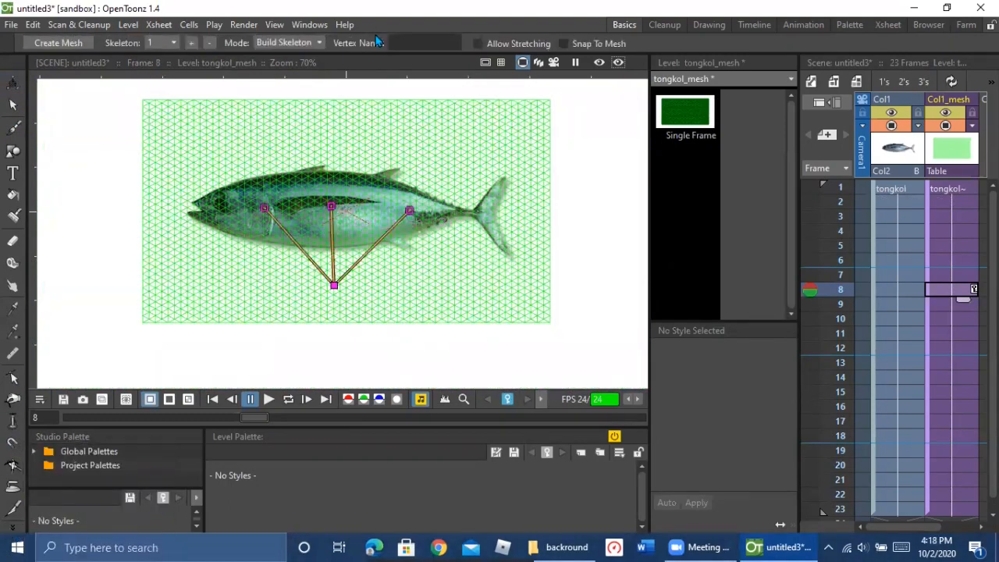
pyautogui.click(311, 43)
pyautogui.click(273, 89)
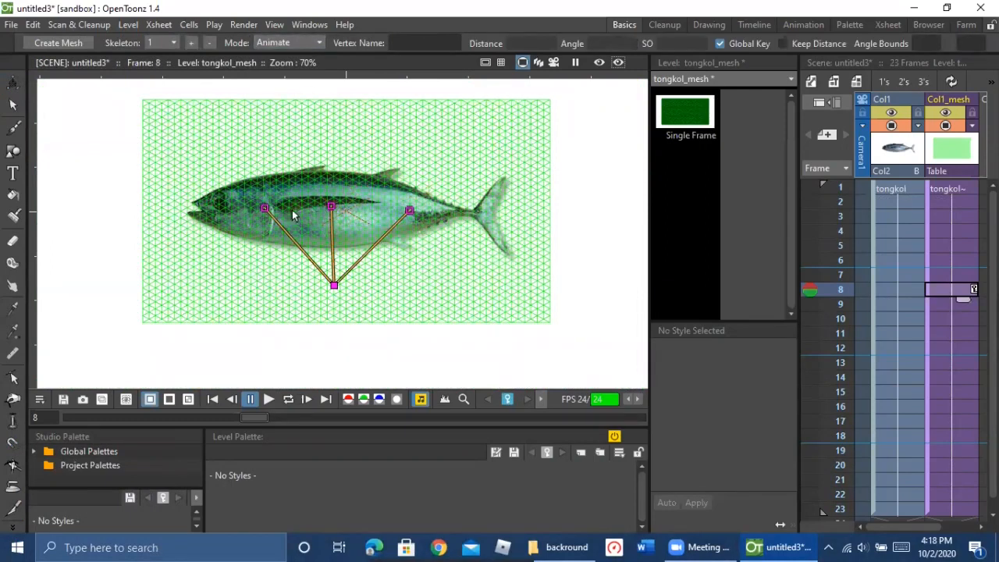
pyautogui.moveTo(408, 215)
pyautogui.mouseDown()
pyautogui.moveTo(399, 187)
pyautogui.moveTo(410, 193)
pyautogui.moveTo(407, 205)
pyautogui.moveTo(408, 171)
pyautogui.moveTo(416, 211)
pyautogui.mouseUp()
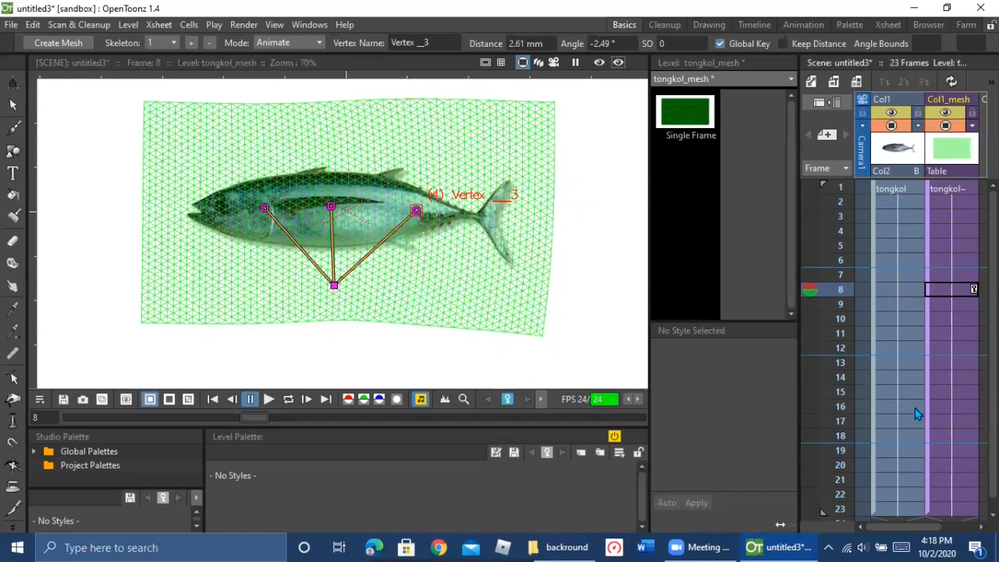
# Step: At frame 16 of the mesh column, shift the gill-area vertex slightly toward the fish's mouth
pyautogui.click(918, 414)
pyautogui.click(938, 408)
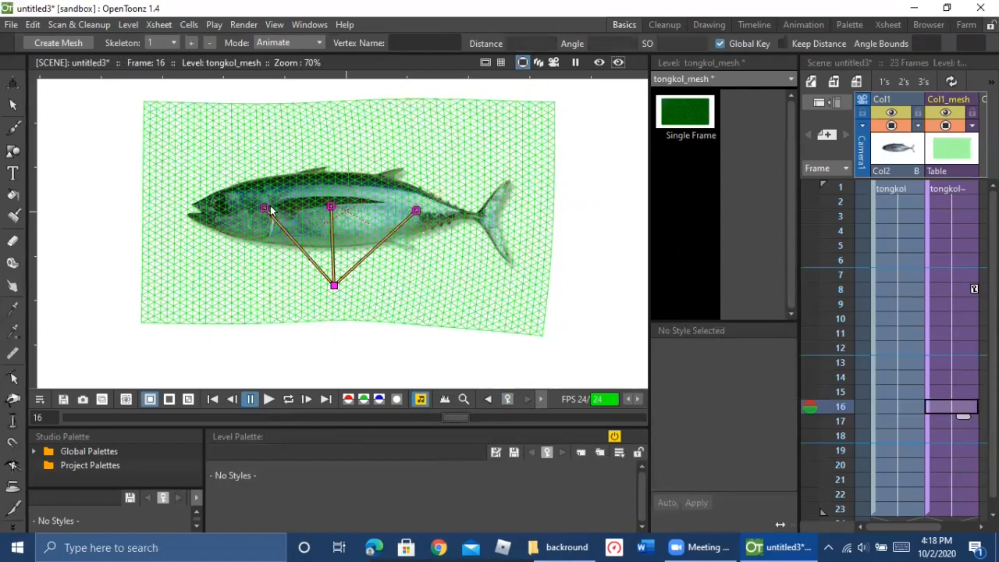
pyautogui.click(886, 409)
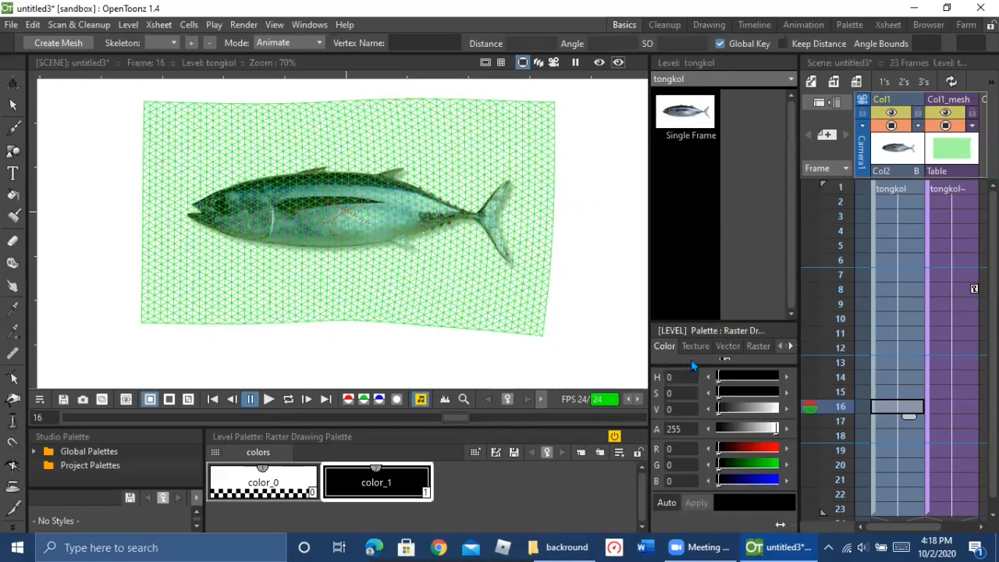
pyautogui.click(949, 412)
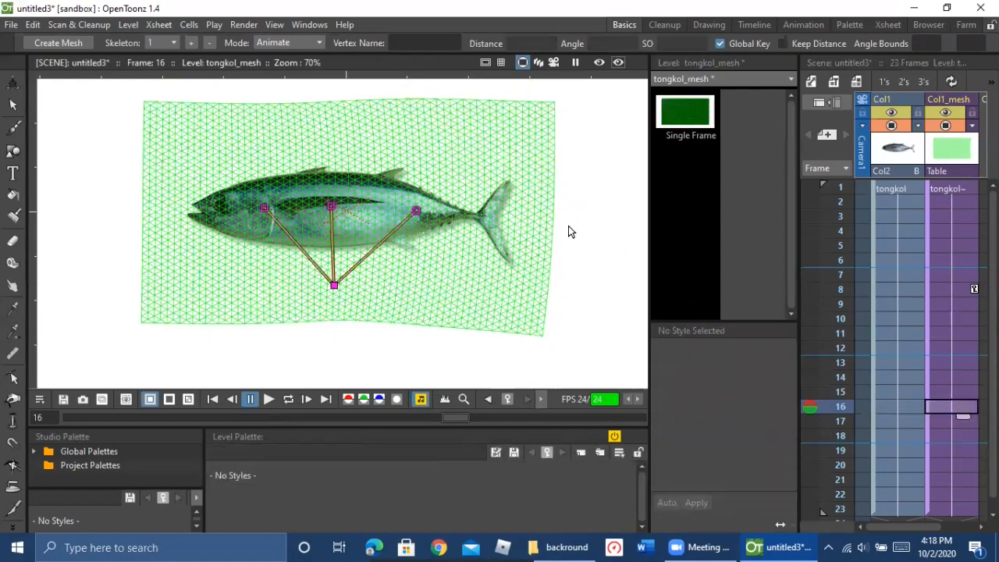
pyautogui.click(265, 208)
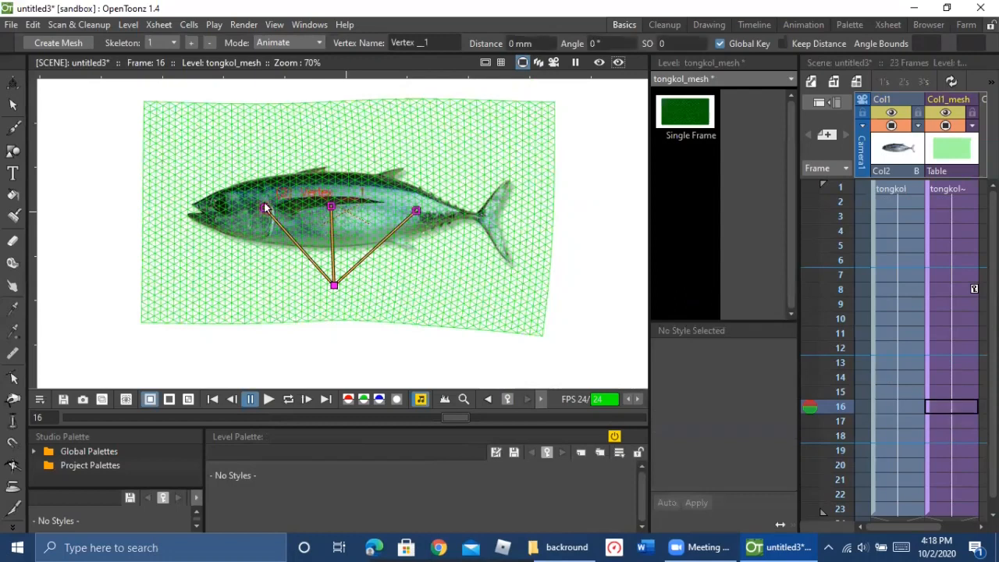
pyautogui.moveTo(309, 193); pyautogui.dragTo(264, 217)
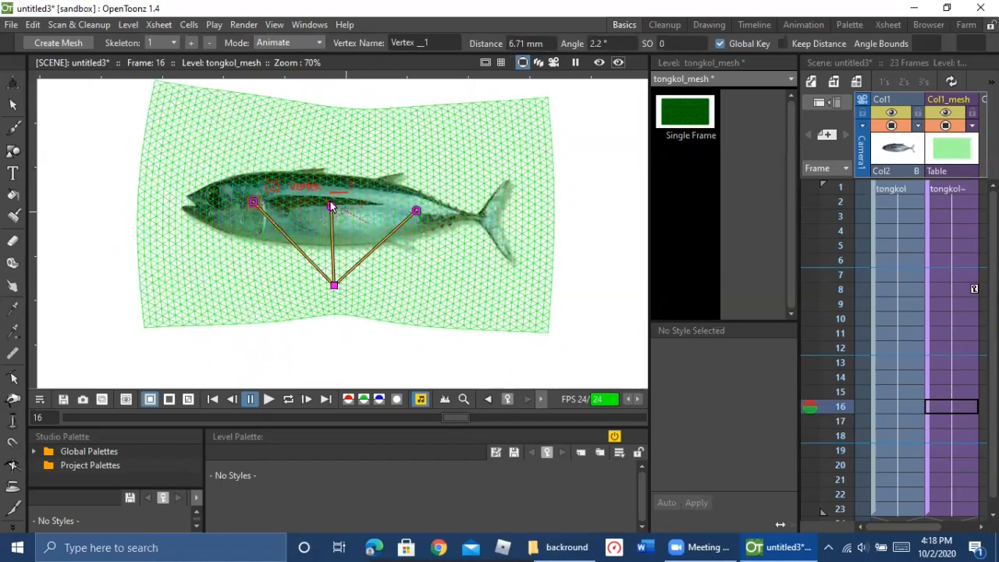
# Step: Reposition the mid-body vertex at frame 16, ending slightly lower and toward the tail, about -2.9 mm distance and -5.3° angle
pyautogui.moveTo(332, 225); pyautogui.dragTo(331, 185)
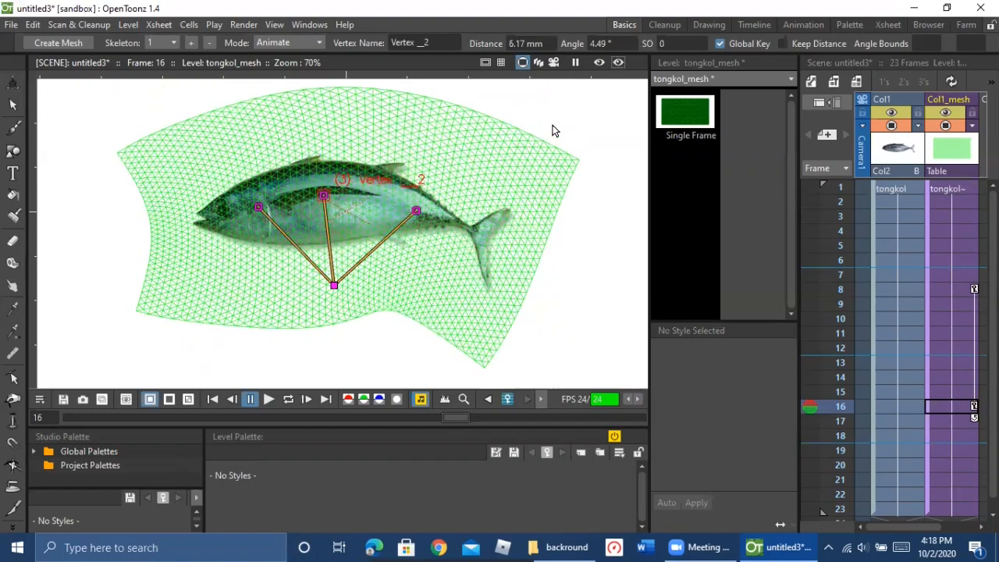
pyautogui.hotkey('ctrl', 'z')
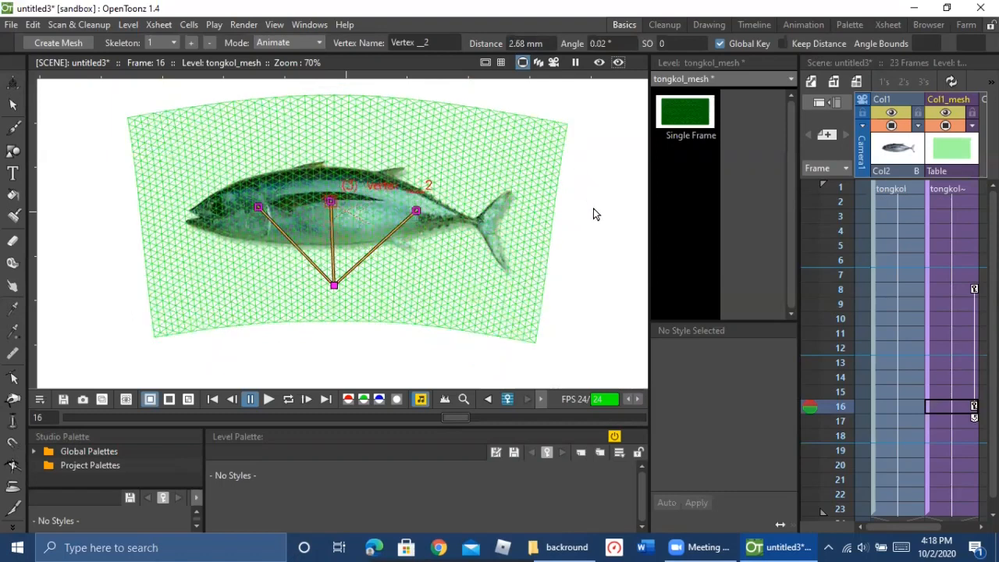
pyautogui.hotkey('ctrl', 'z')
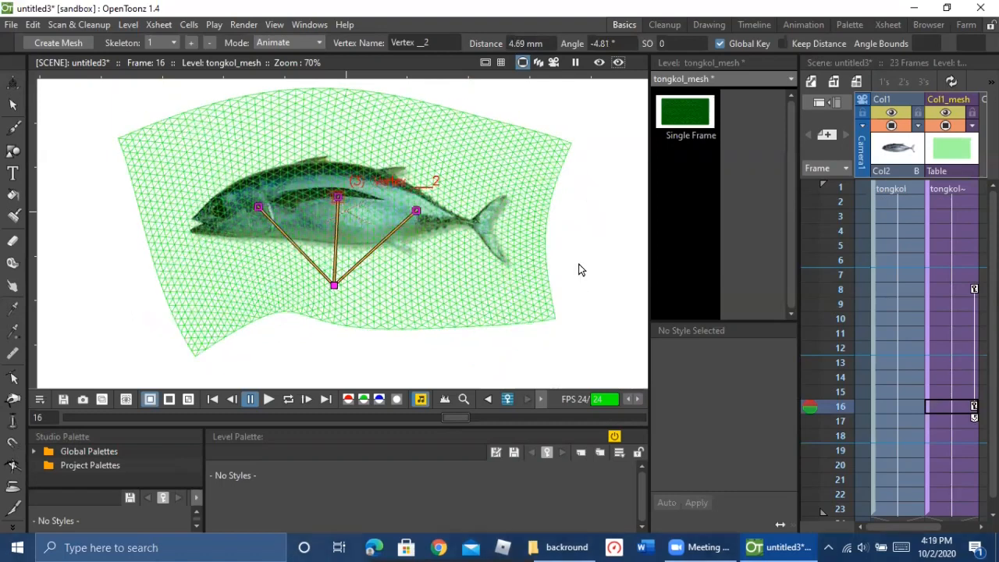
pyautogui.hotkey('ctrl', 'z')
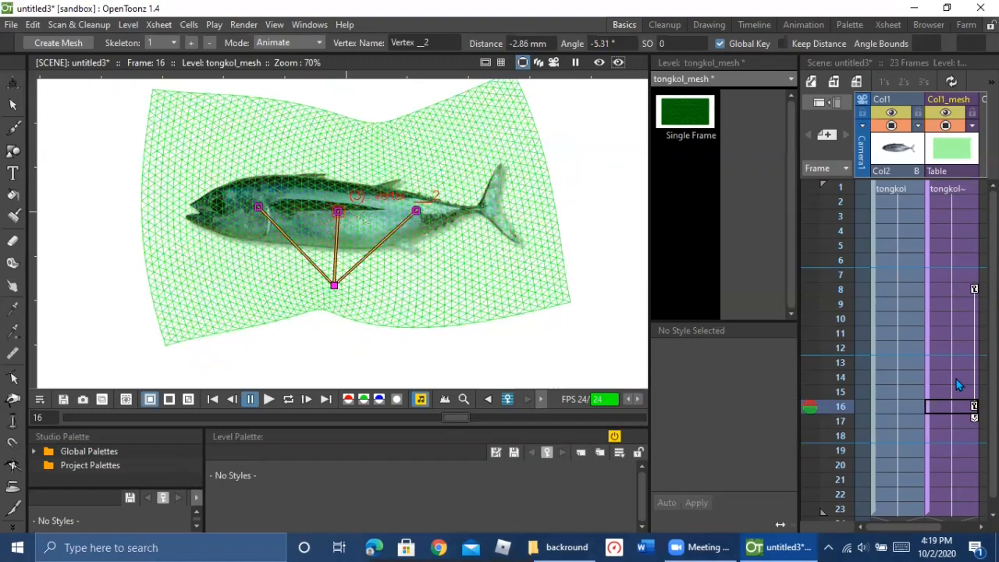
# Step: At frame 23 of the mesh column, raise the gill-area vertex to about 7.3 mm distance and -2.1° angle to lift the head
pyautogui.scroll(-2, 886, 339)
pyautogui.click(898, 335)
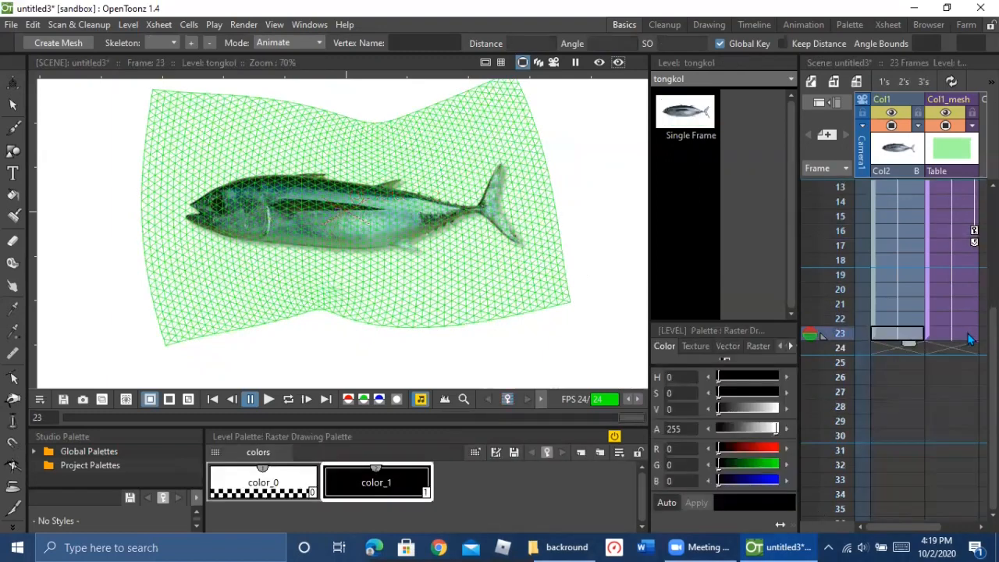
pyautogui.click(967, 334)
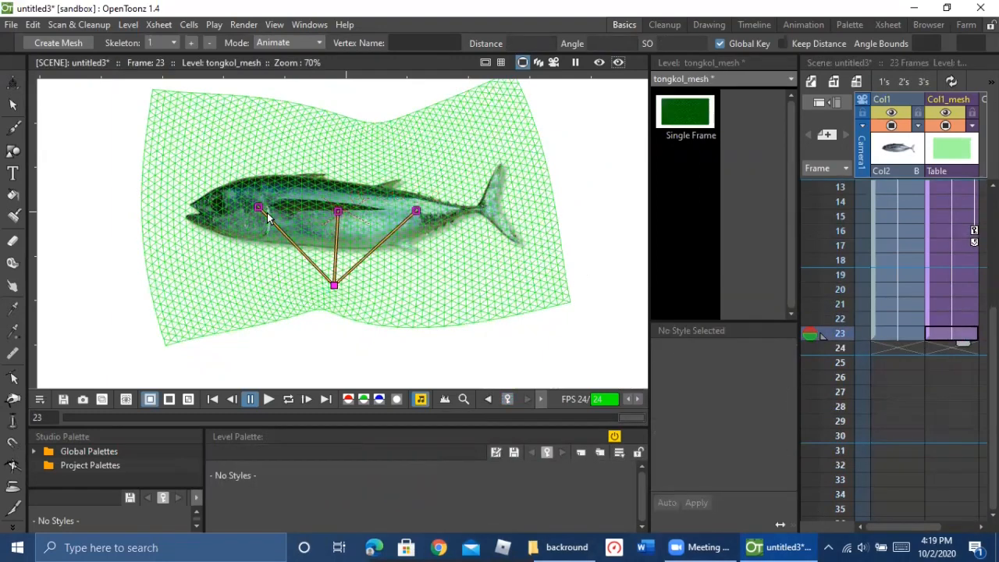
pyautogui.moveTo(260, 207)
pyautogui.mouseDown()
pyautogui.moveTo(256, 224)
pyautogui.moveTo(260, 194)
pyautogui.moveTo(269, 201)
pyautogui.moveTo(258, 211)
pyautogui.moveTo(258, 193)
pyautogui.mouseUp()
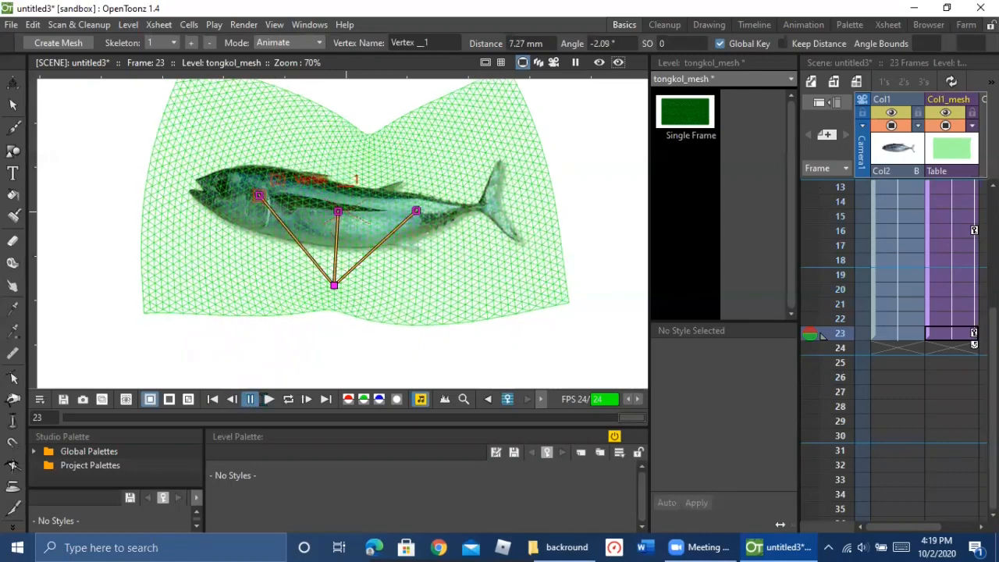
# Step: Play back the deformed fish animation in the main viewer
pyautogui.click(268, 399)
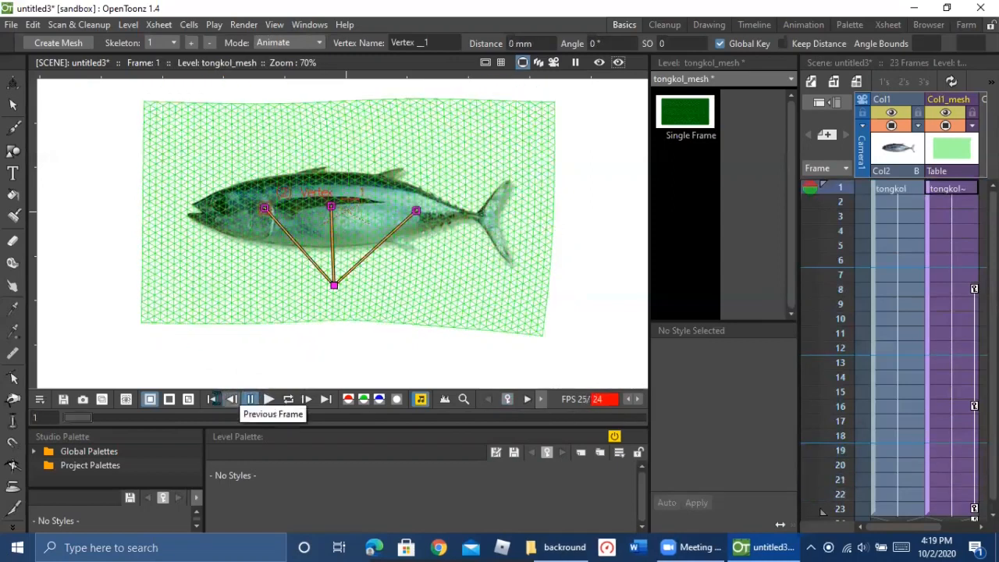
pyautogui.click(263, 400)
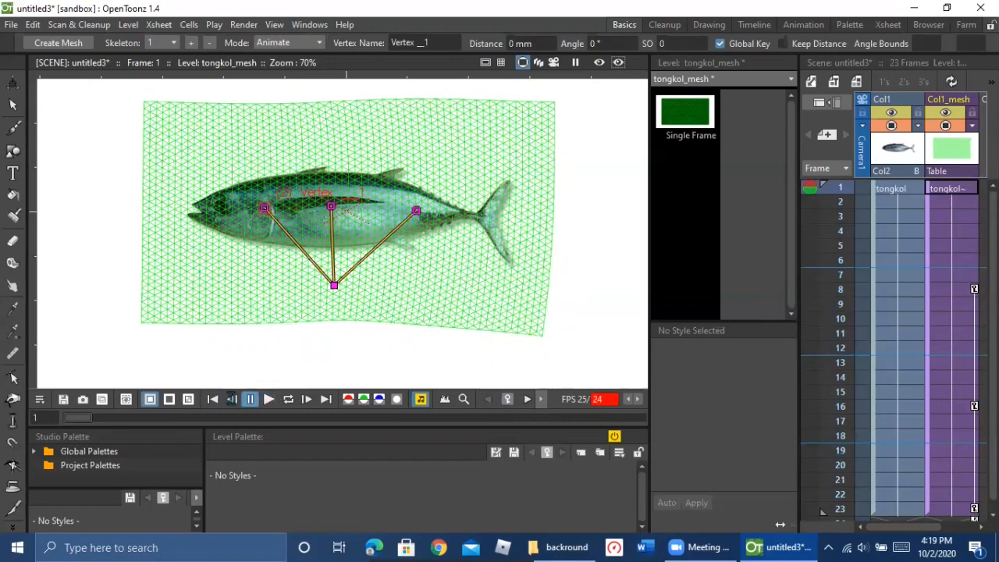
pyautogui.click(268, 399)
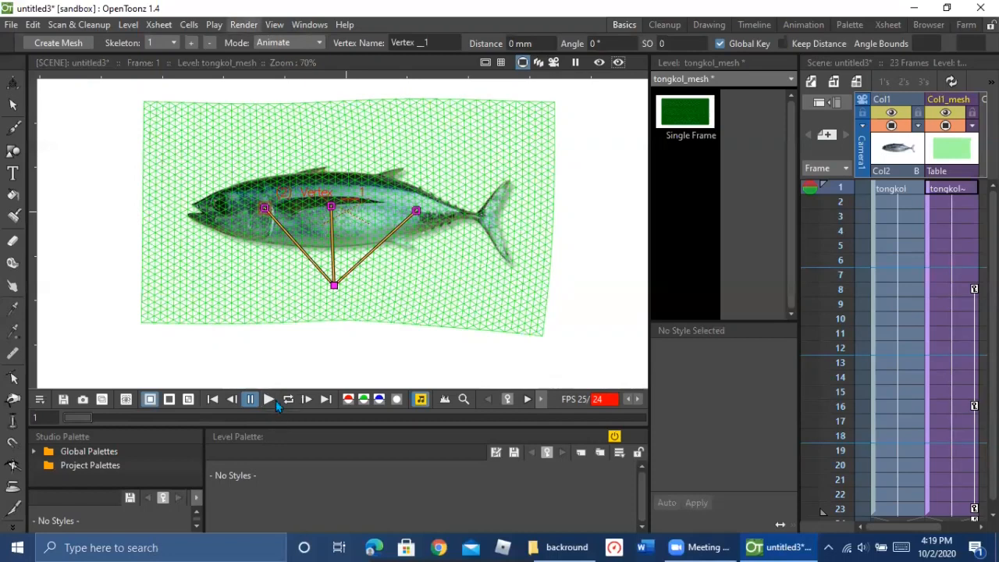
# Step: Generate a rendered preview of the scene and play its frames
pyautogui.click(243, 26)
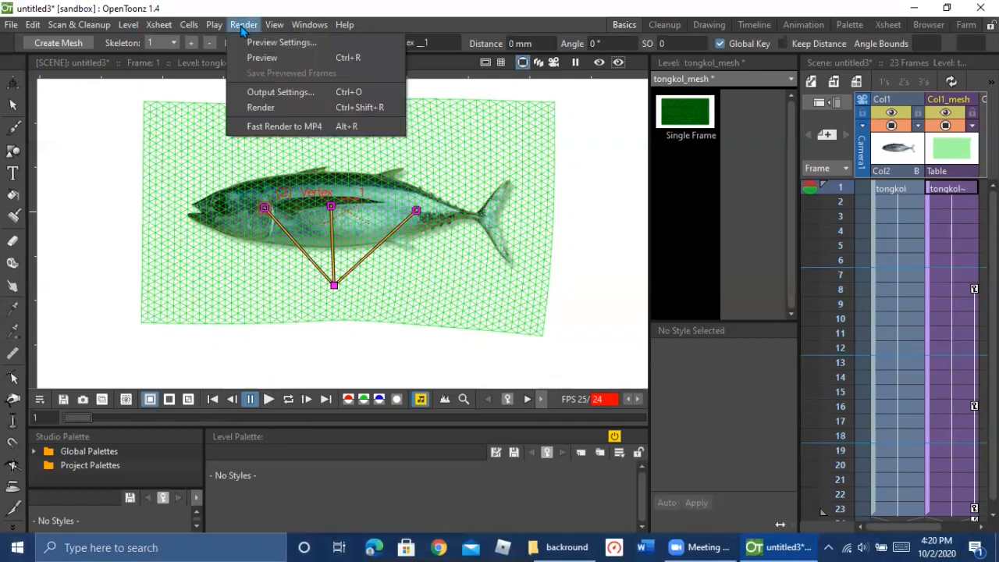
pyautogui.click(282, 62)
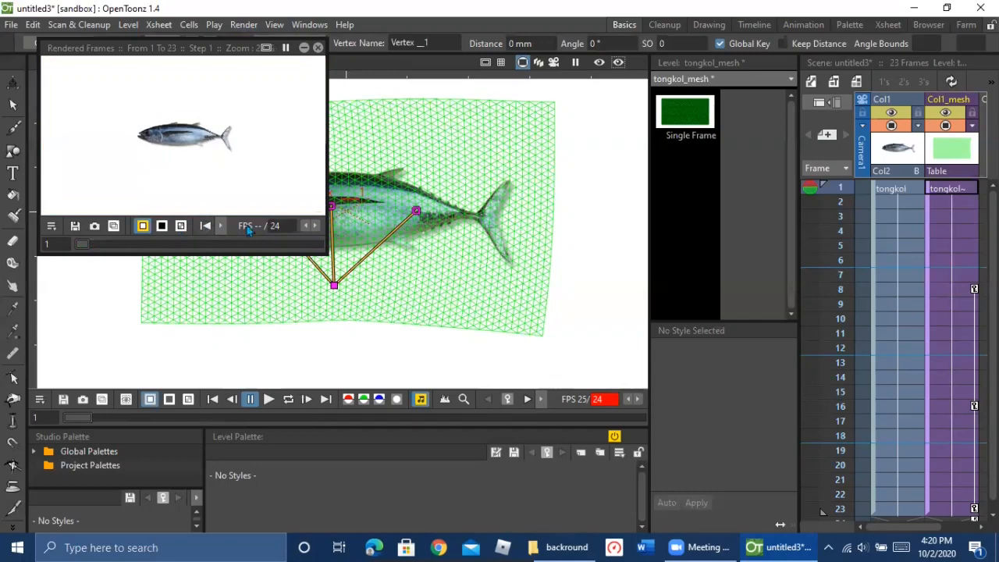
pyautogui.click(206, 227)
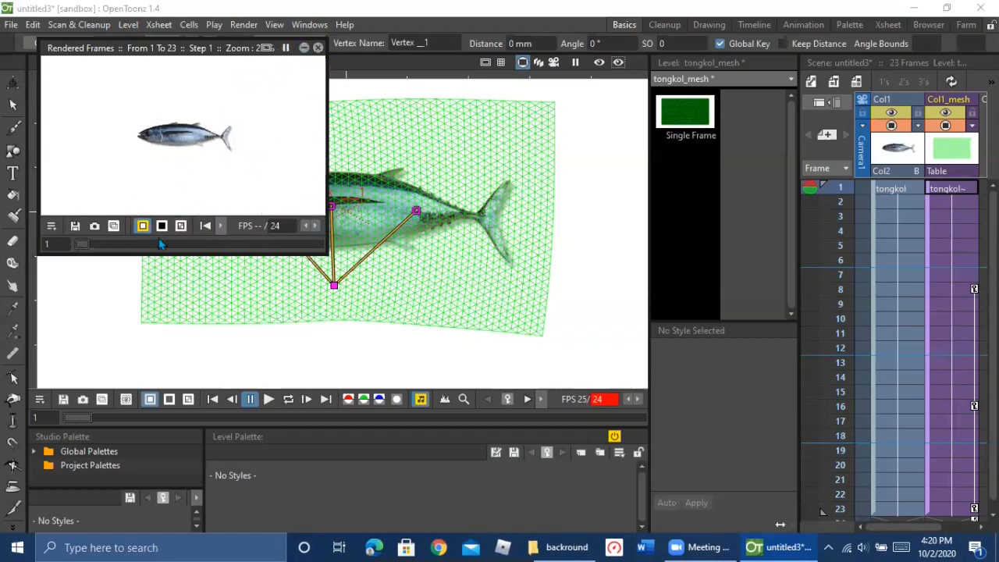
pyautogui.click(221, 226)
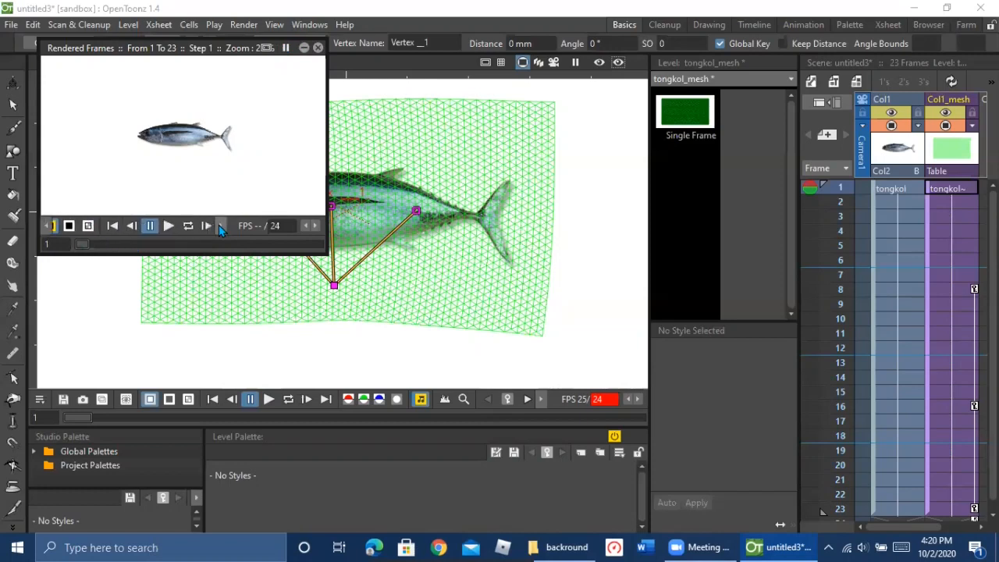
pyautogui.click(206, 225)
pyautogui.click(169, 225)
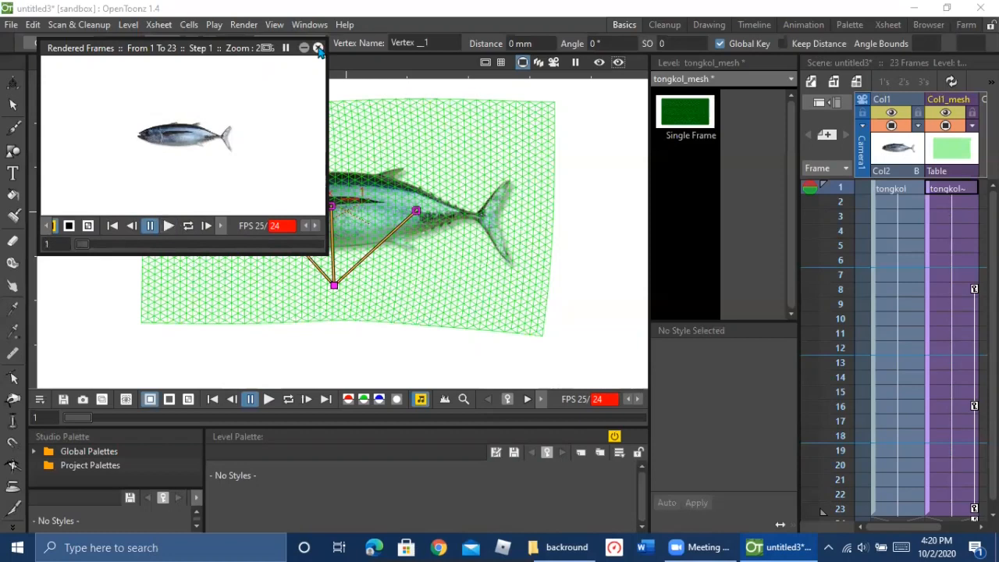
# Step: Set the output camera width to 1080 pixels in the output settings, then close the settings and the rendered preview
pyautogui.click(238, 28)
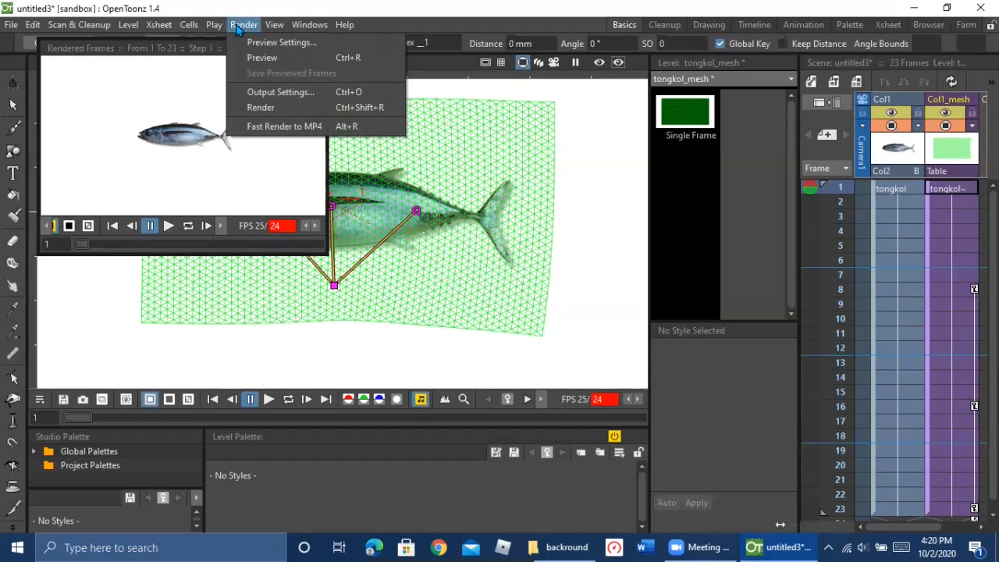
pyautogui.click(314, 94)
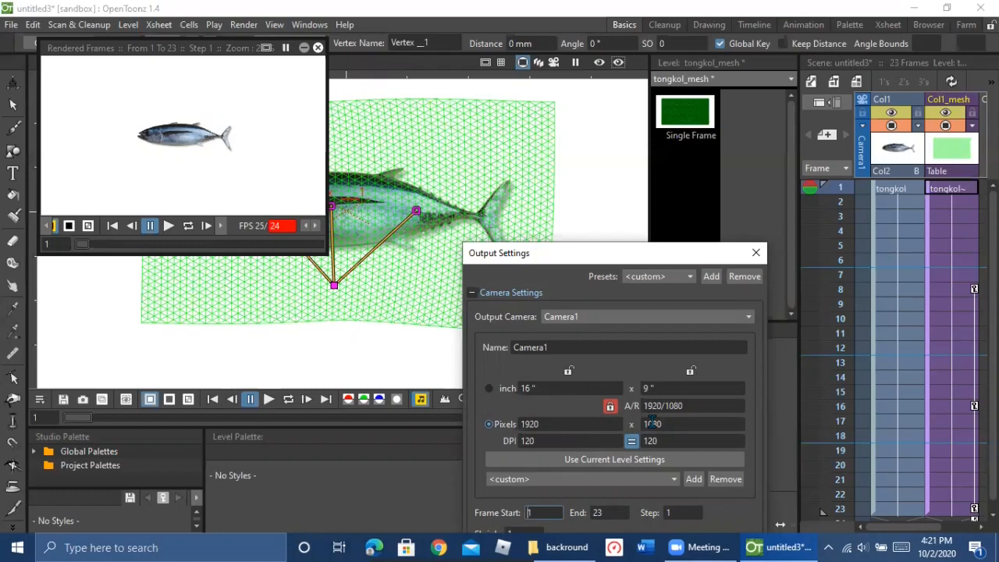
pyautogui.click(554, 424)
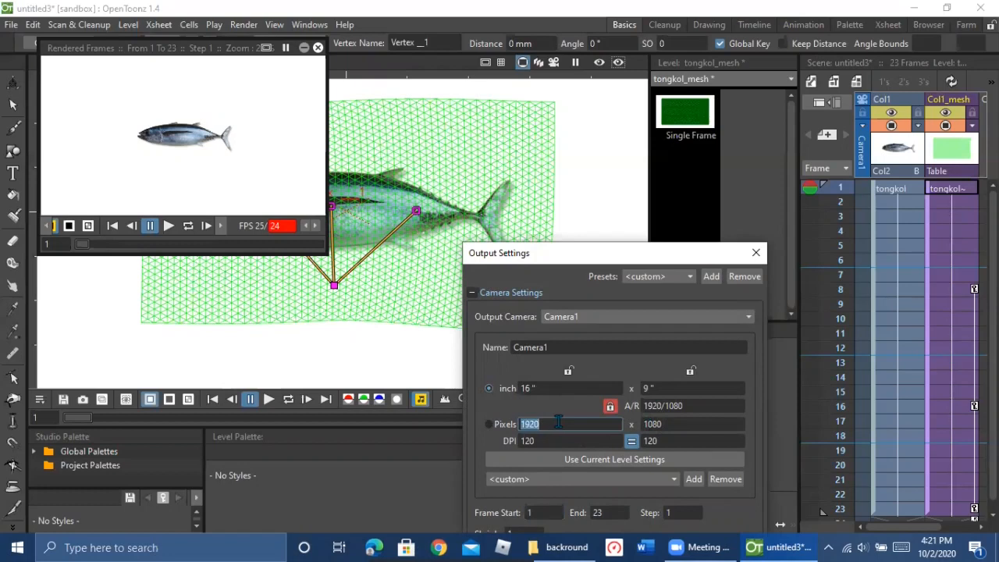
pyautogui.write('1080')
pyautogui.click(564, 443)
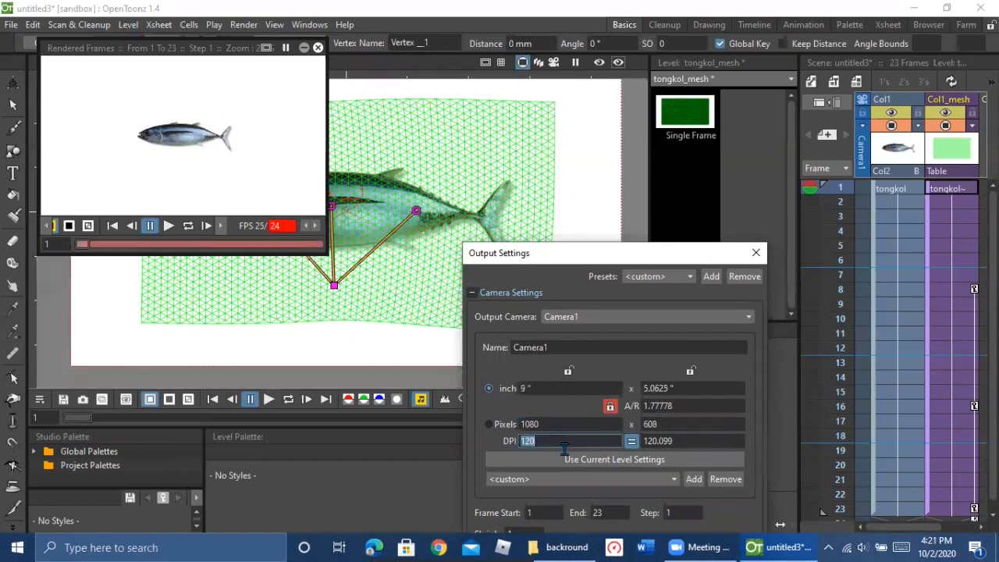
pyautogui.click(569, 442)
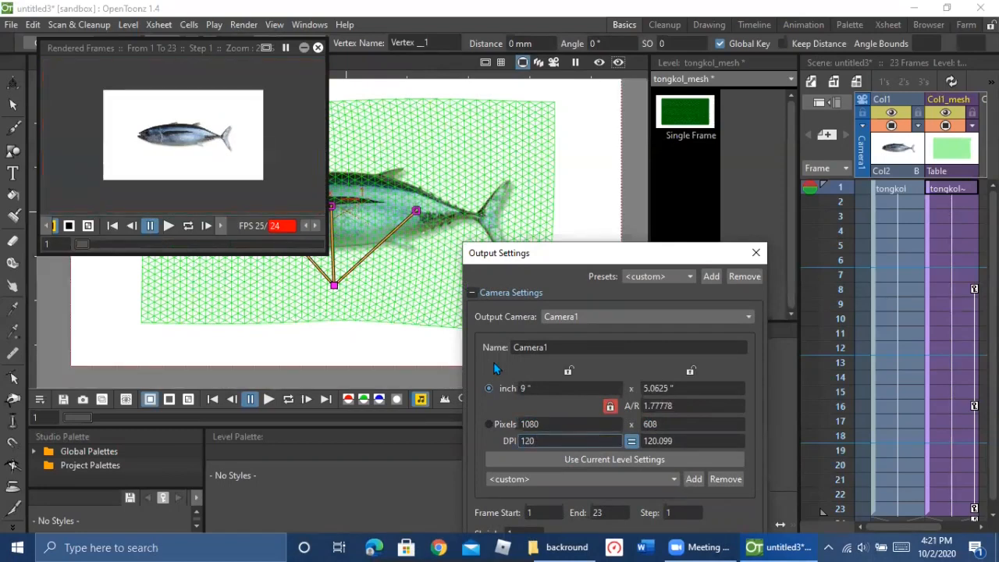
pyautogui.click(756, 252)
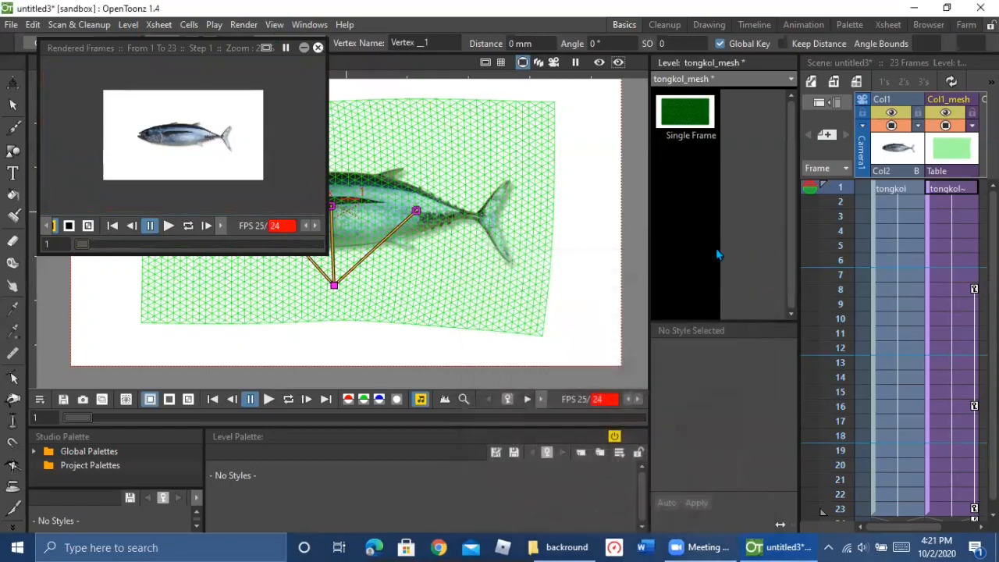
pyautogui.click(318, 47)
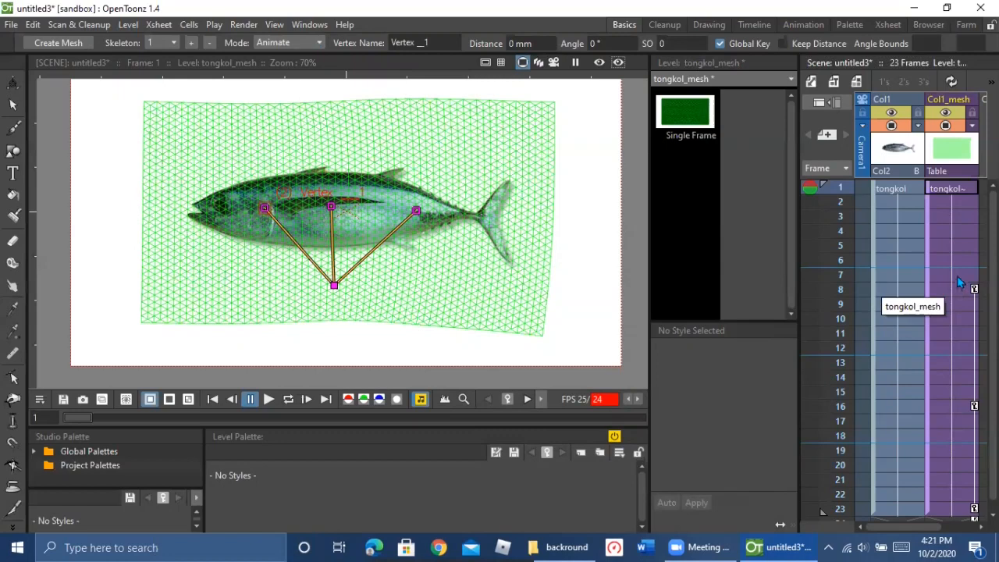
# Step: At frame 3 of the mesh column, raise the rear-body vertex and lower the gill-area vertex to about -13.4 mm distance and 8.4° angle
pyautogui.click(953, 219)
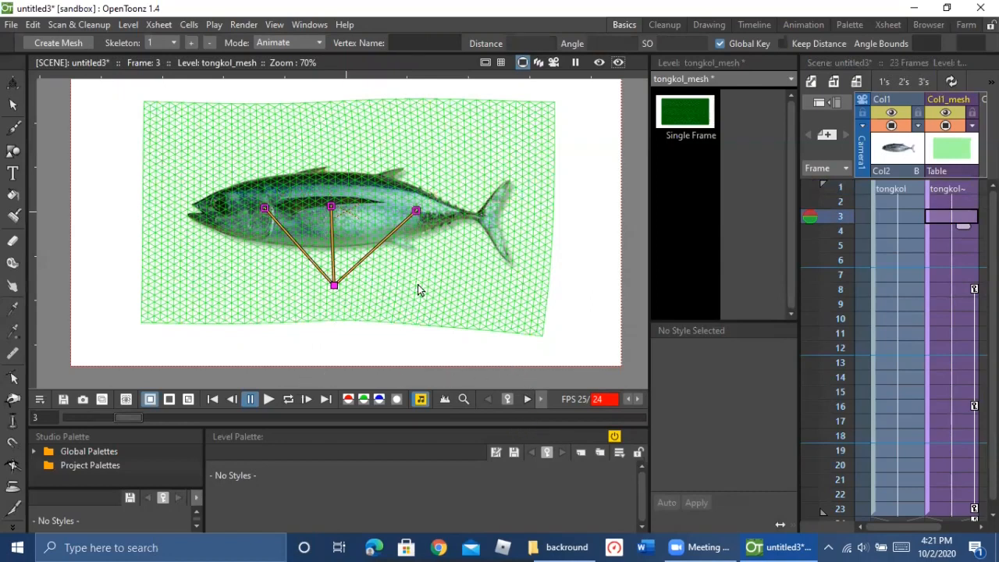
pyautogui.moveTo(416, 211); pyautogui.dragTo(399, 187)
pyautogui.moveTo(265, 209); pyautogui.dragTo(273, 235)
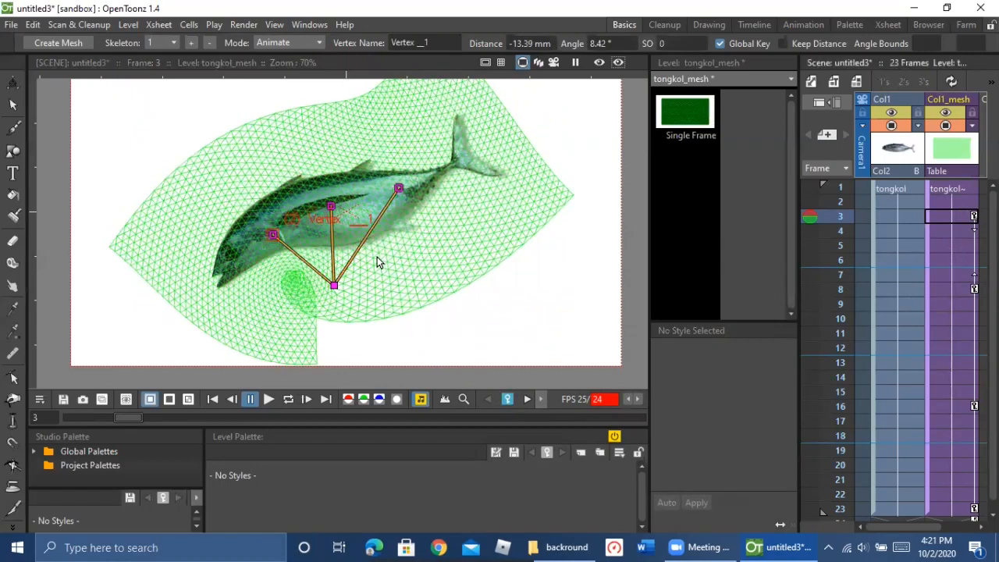
# Step: At frame 5, lower the rear-body vertex, raise the mid-body vertex and lift the gill-area vertex to about 20.8 mm distance and -19.9° angle
pyautogui.click(506, 400)
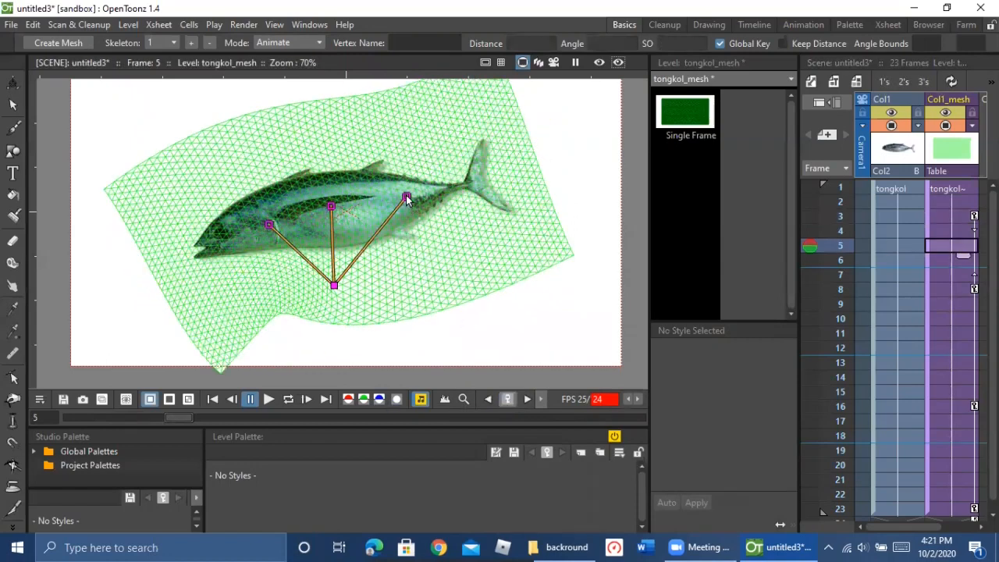
pyautogui.moveTo(407, 197); pyautogui.dragTo(414, 228)
pyautogui.moveTo(331, 207); pyautogui.dragTo(330, 186)
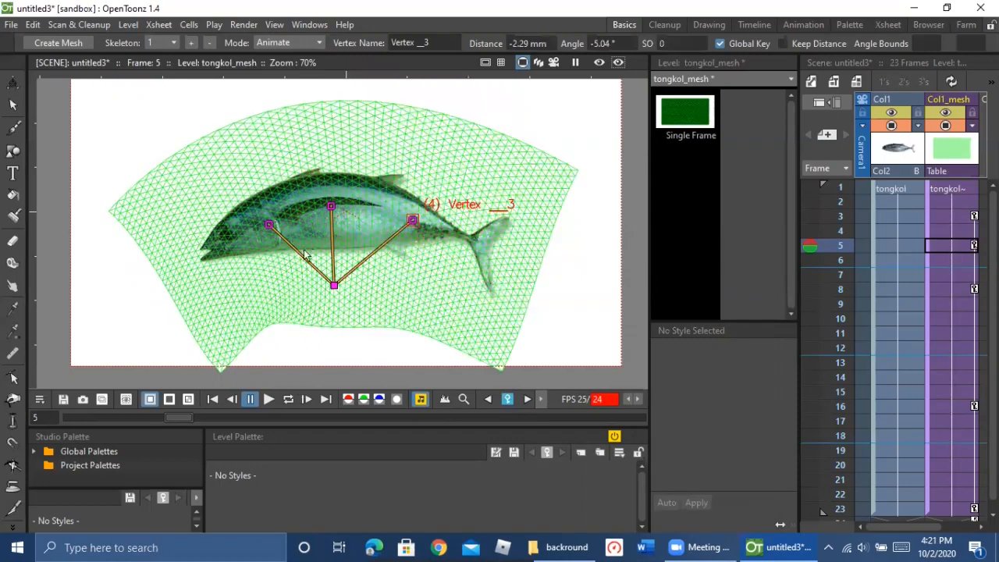
pyautogui.click(269, 227)
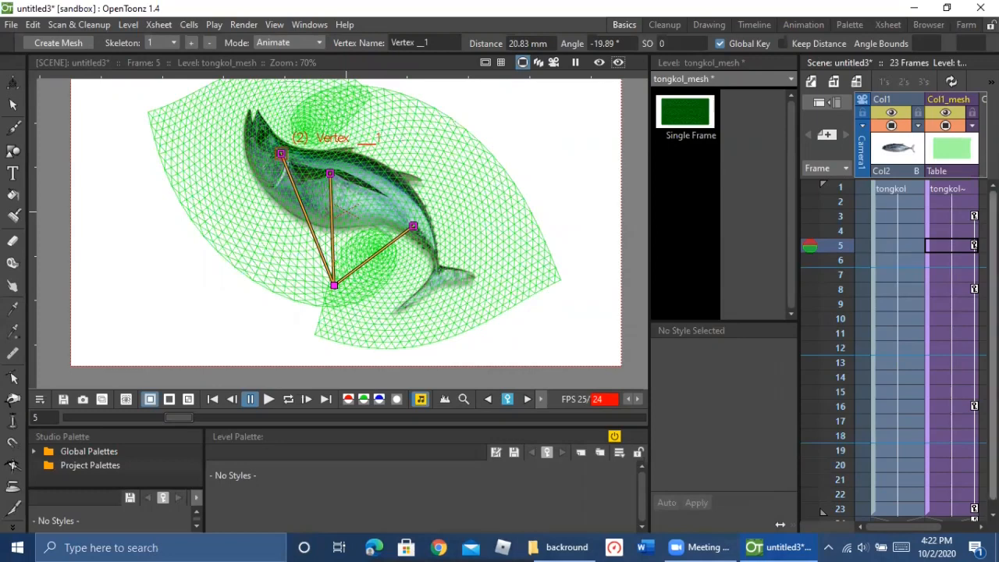
# Step: Extend the tongkol image column and its mesh column down to frame 75
pyautogui.moveTo(993, 344); pyautogui.dragTo(993, 354)
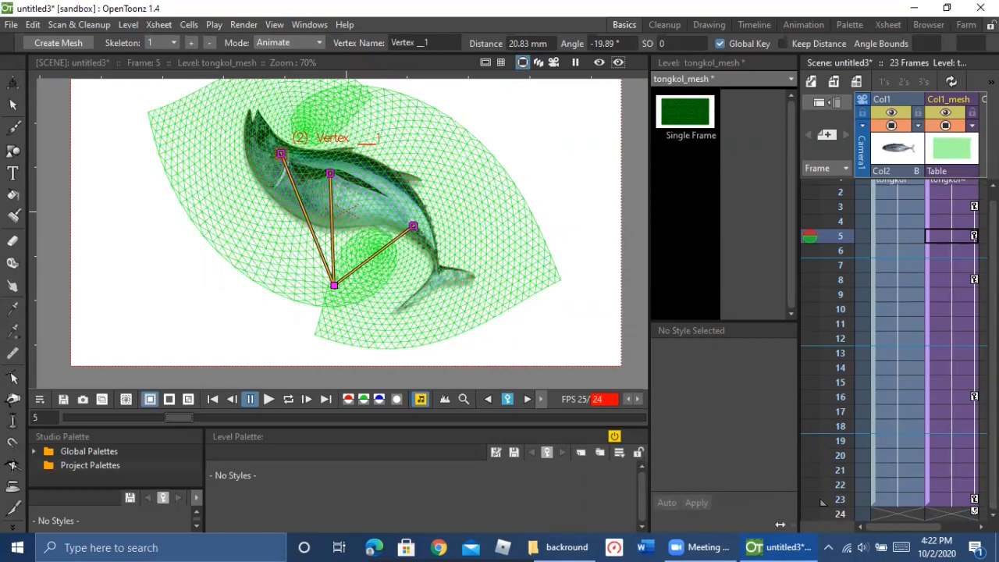
pyautogui.click(903, 504)
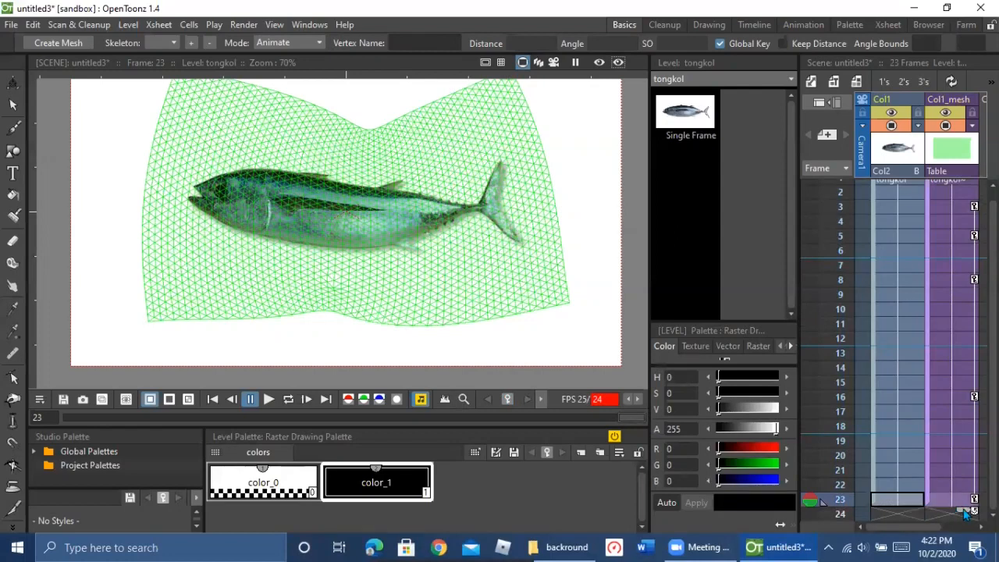
pyautogui.moveTo(965, 513)
pyautogui.mouseDown()
pyautogui.moveTo(962, 538)
pyautogui.moveTo(945, 511)
pyautogui.mouseUp()
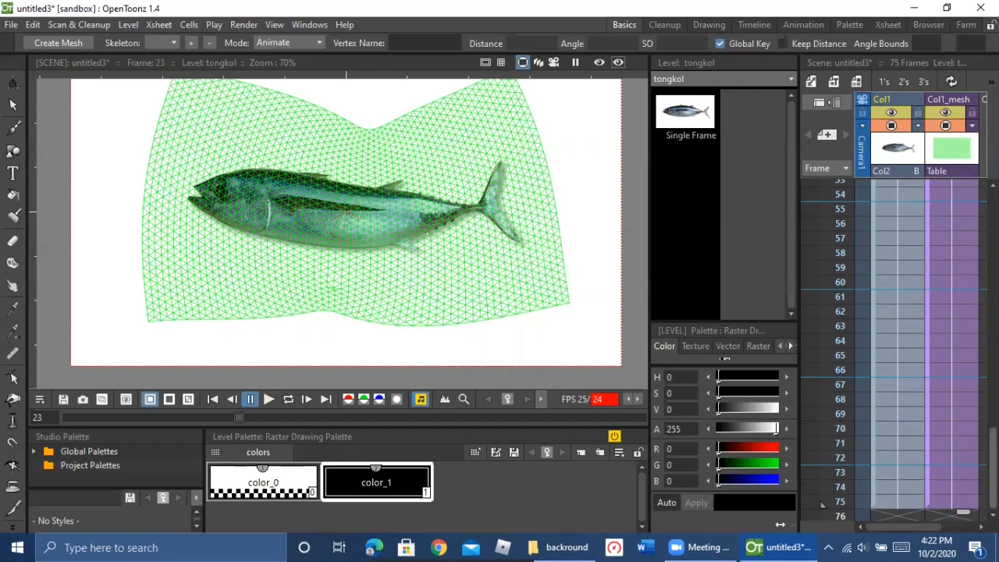
pyautogui.scroll(10, 918, 420)
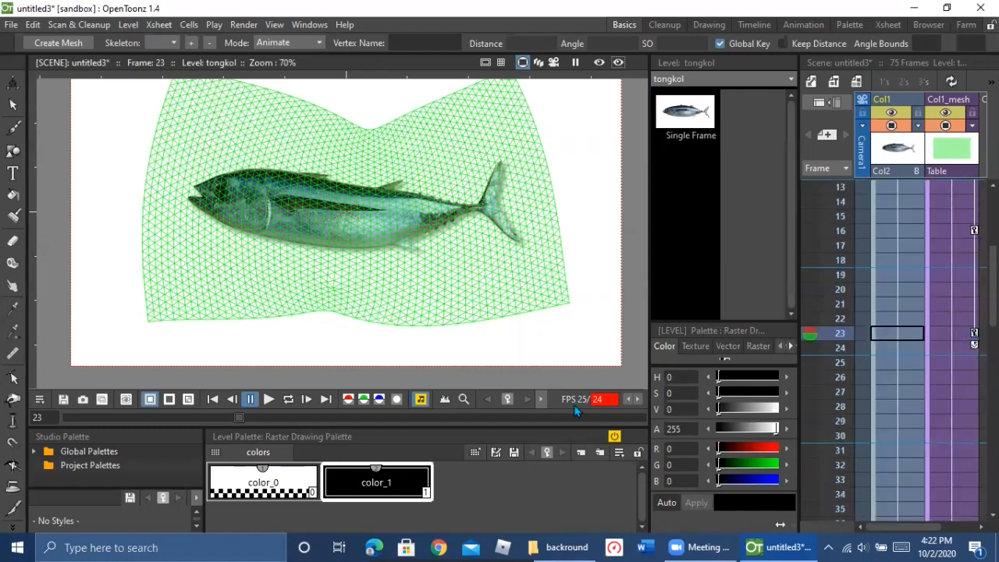
pyautogui.scroll(3, 965, 289)
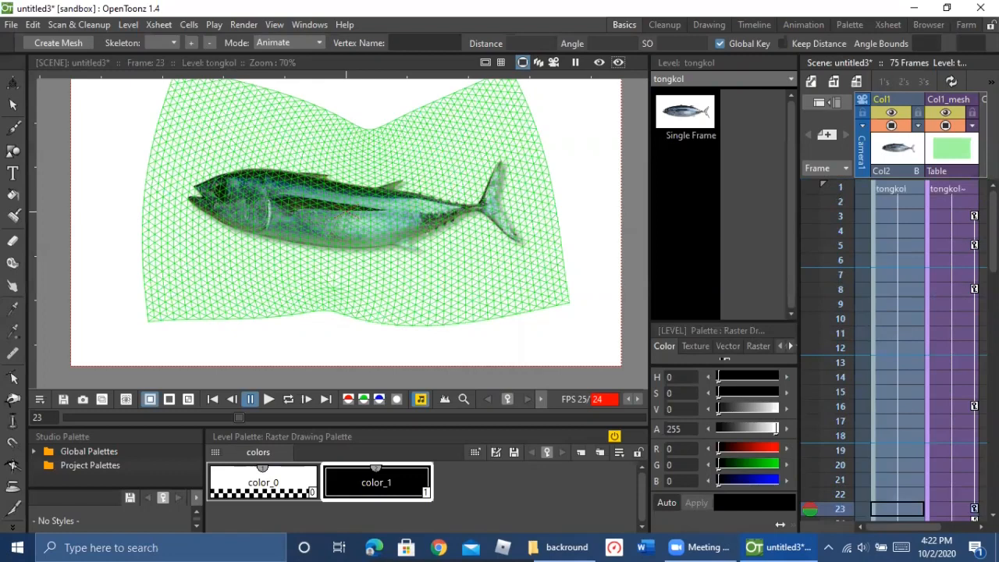
# Step: Delete the mesh column's keyframe at frame 5 and close the Function Editor
pyautogui.click(898, 245)
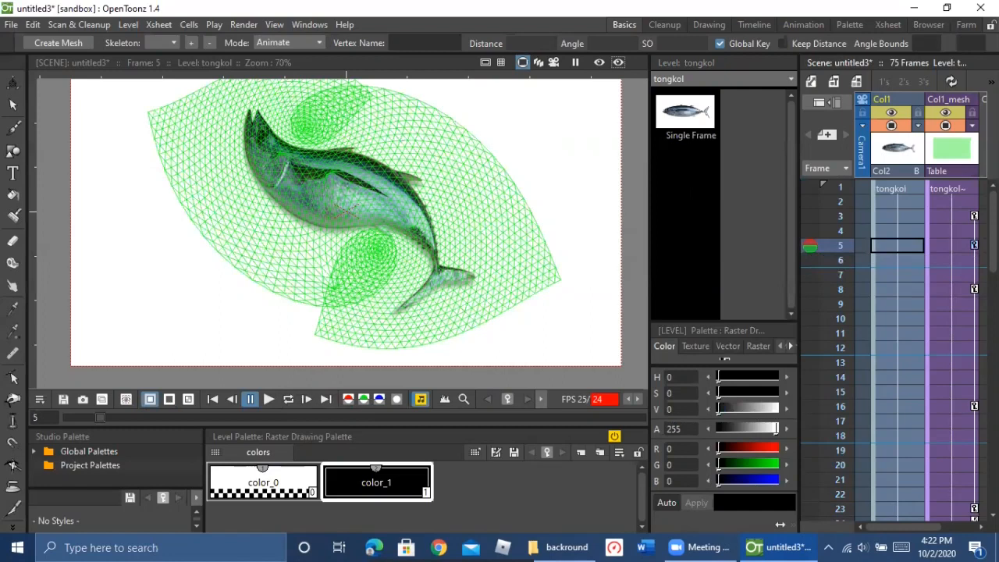
pyautogui.doubleClick(975, 246)
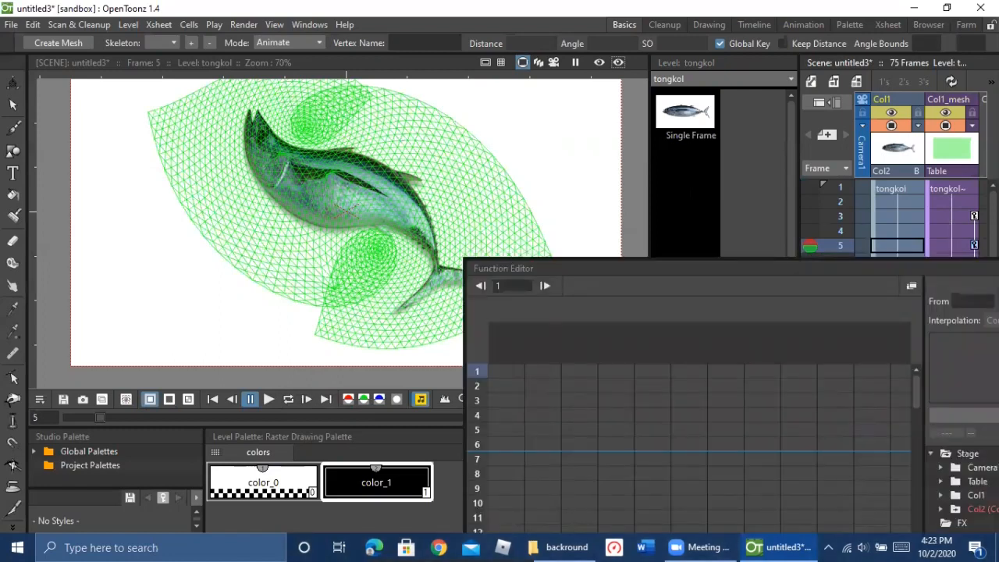
pyautogui.rightClick(974, 246)
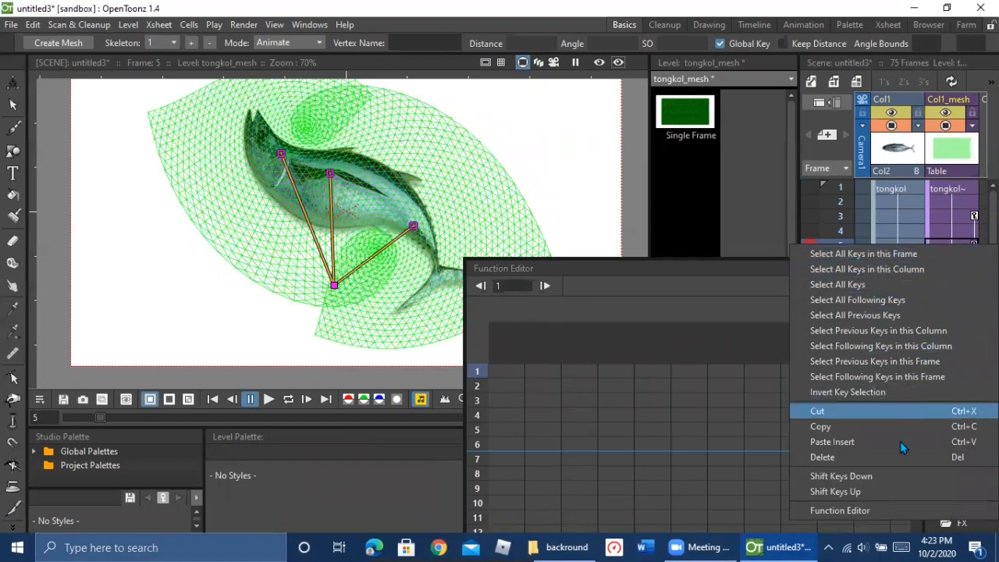
pyautogui.click(890, 458)
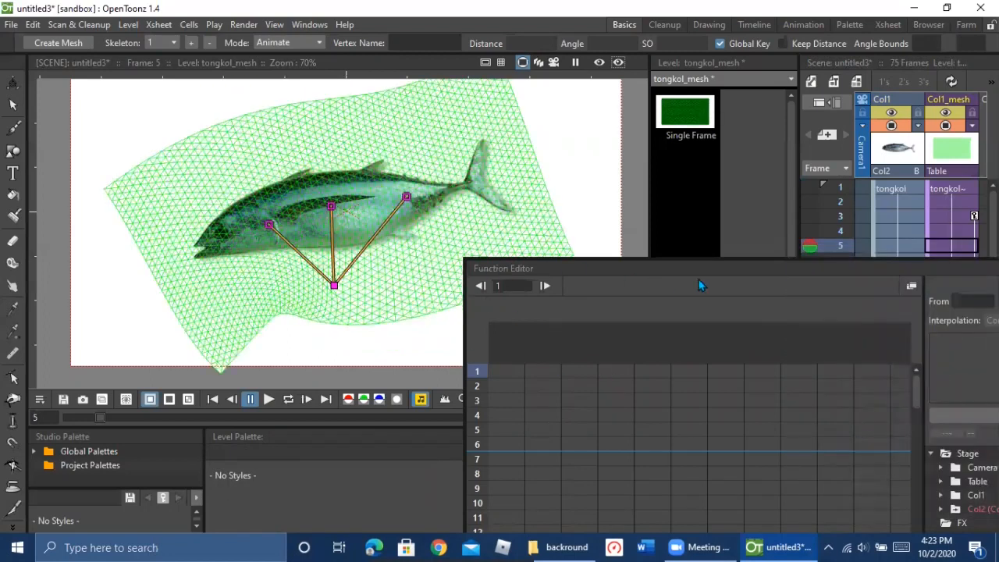
pyautogui.moveTo(728, 267); pyautogui.dragTo(588, 289)
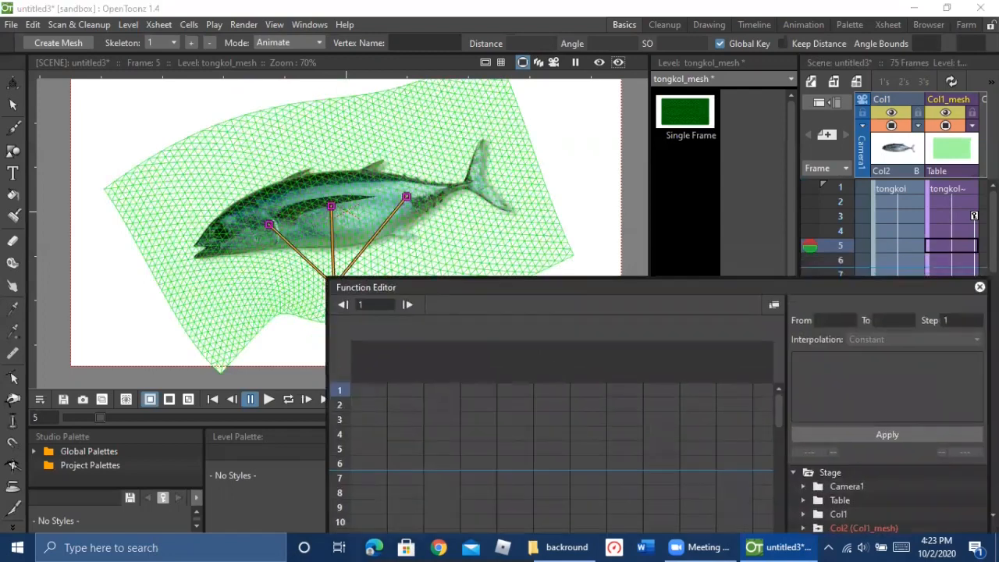
pyautogui.click(980, 286)
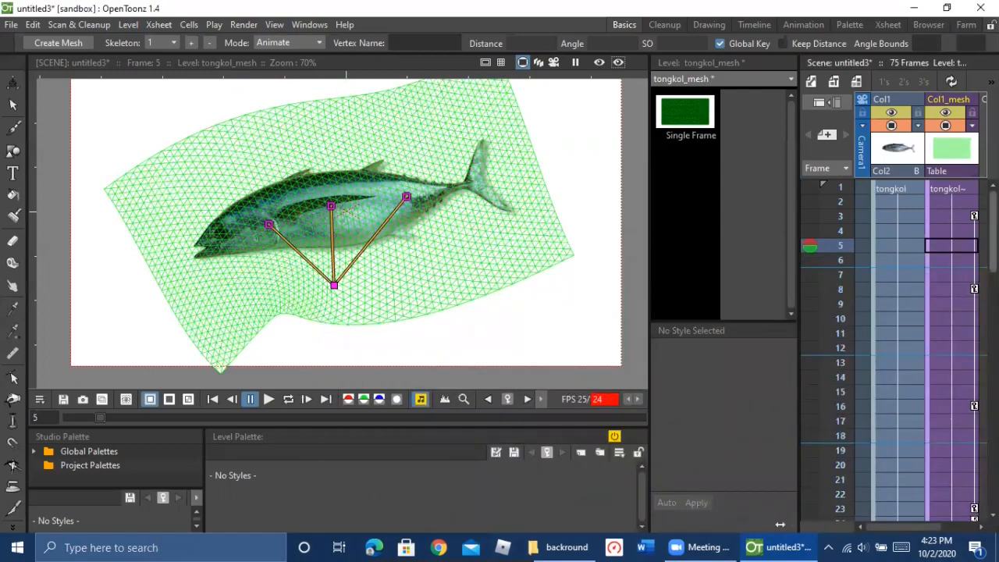
# Step: Play the lengthened animation from its first frame
pyautogui.scroll(-2, 948, 277)
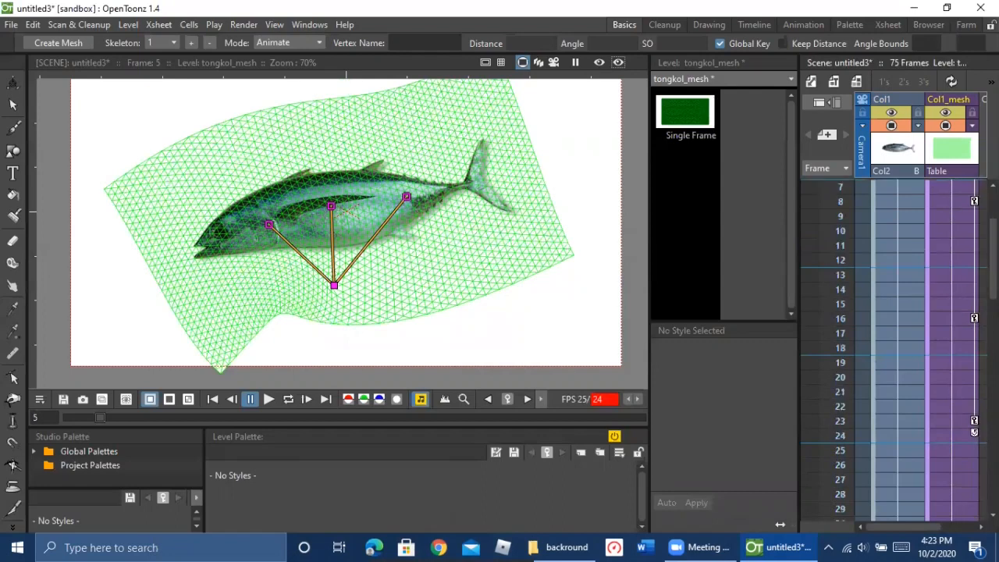
pyautogui.click(213, 400)
pyautogui.click(267, 399)
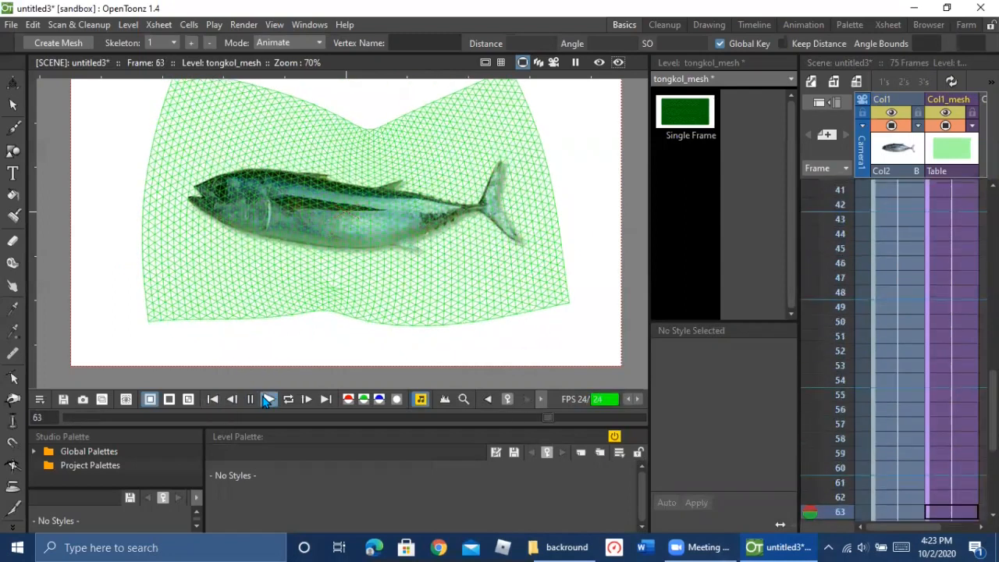
# Step: At frame 1, pull the rear-body vertex out toward the tail and raise the gill-area vertex to about 13.8 mm distance and -6° angle
pyautogui.scroll(-2, 933, 315)
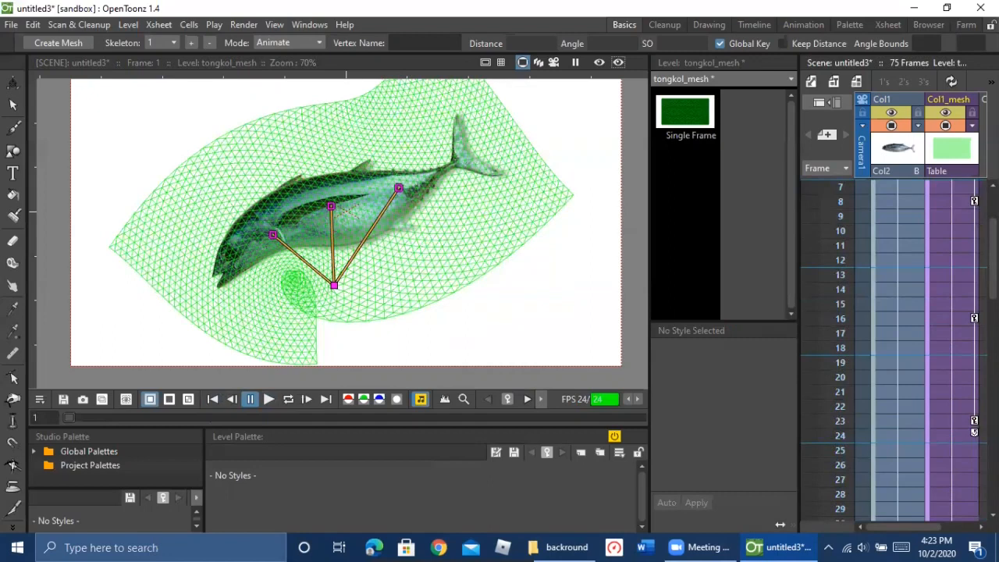
pyautogui.scroll(-2, 972, 430)
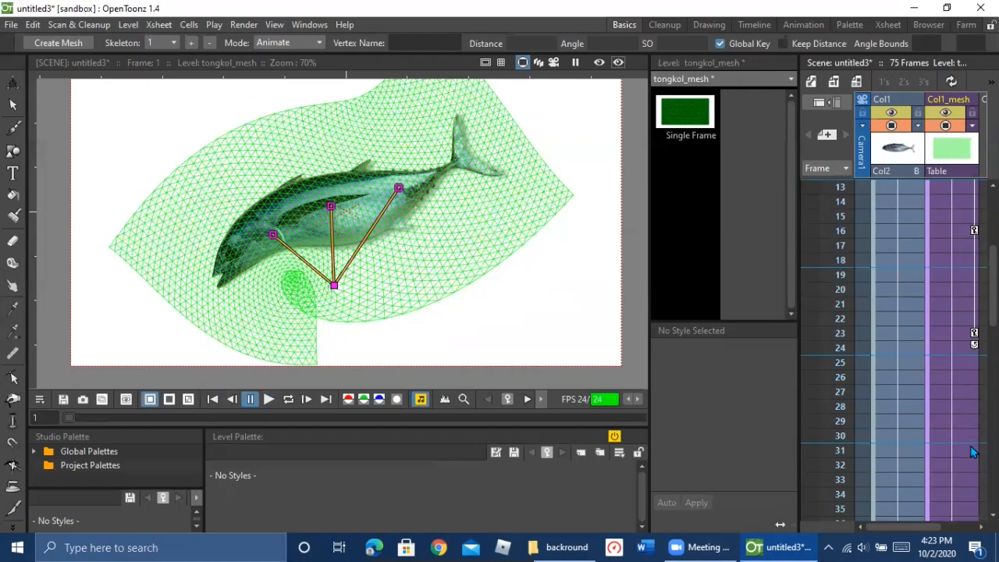
pyautogui.moveTo(398, 189); pyautogui.dragTo(247, 209)
pyautogui.moveTo(306, 338); pyautogui.dragTo(259, 180)
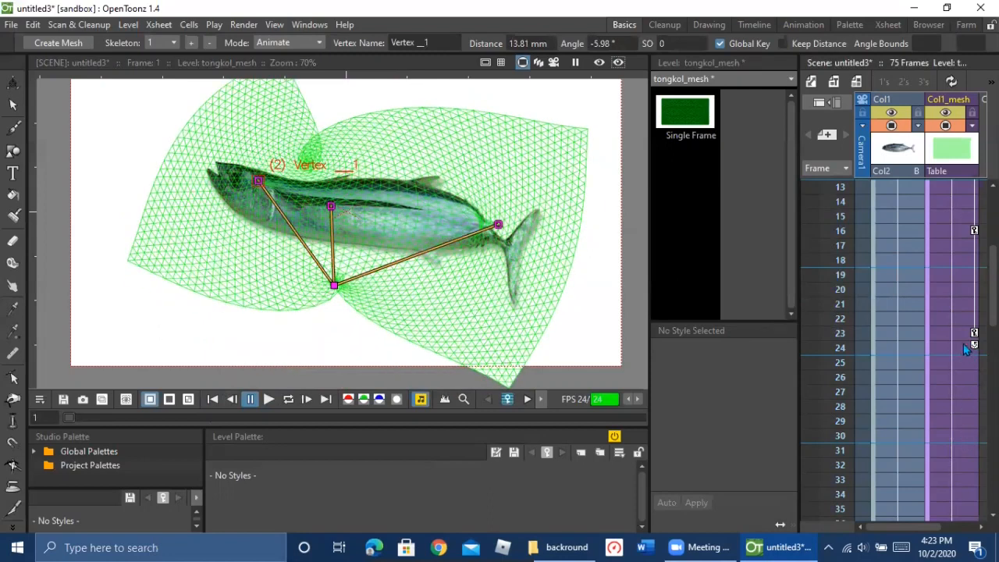
# Step: Add a mesh keyframe at frame 30, raising the mid-body and gill-area vertices and the rear-body vertex to about 16.6 mm distance and 5.2° angle
pyautogui.click(964, 435)
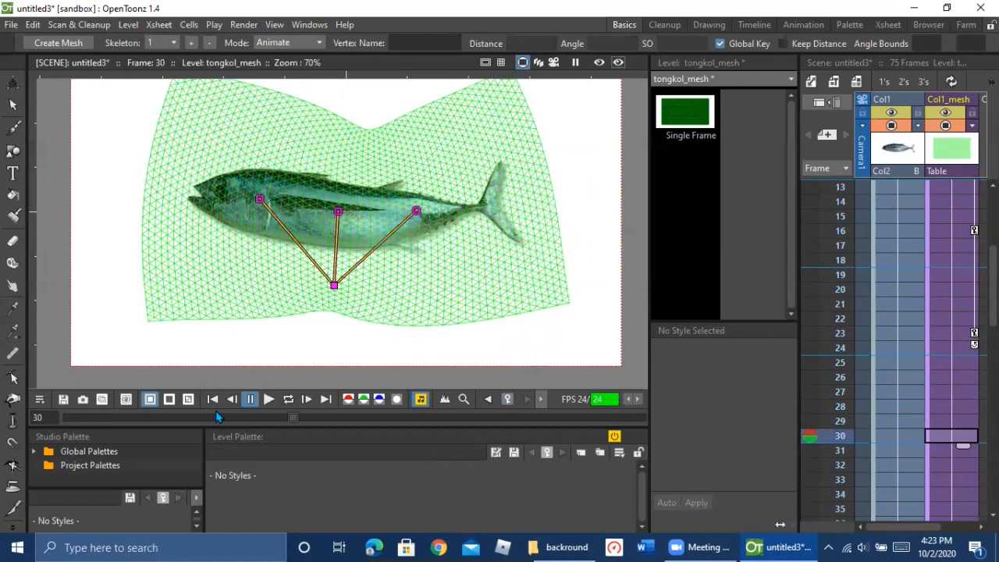
pyautogui.click(507, 399)
pyautogui.moveTo(336, 210); pyautogui.dragTo(276, 167)
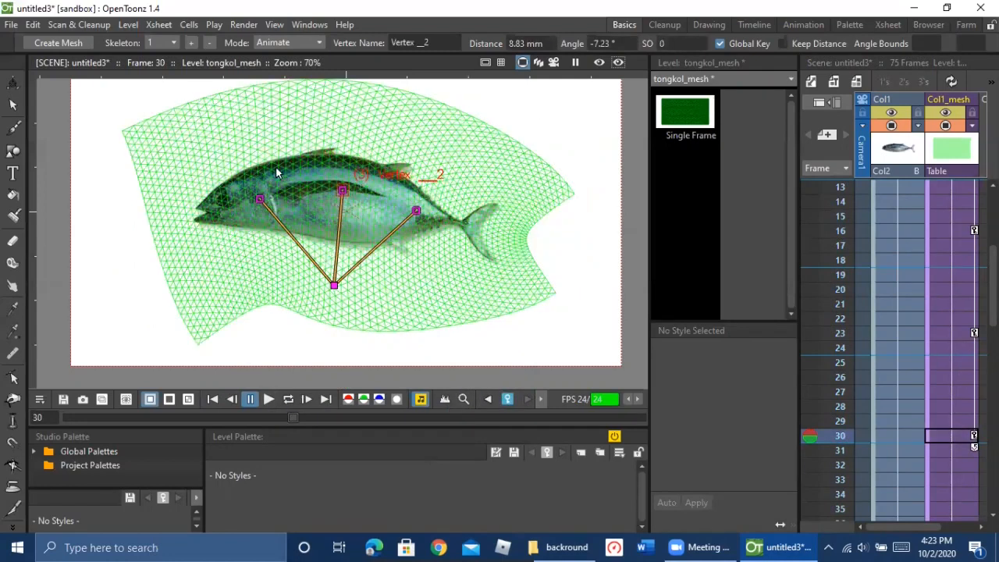
pyautogui.click(416, 211)
pyautogui.moveTo(418, 188); pyautogui.dragTo(422, 181)
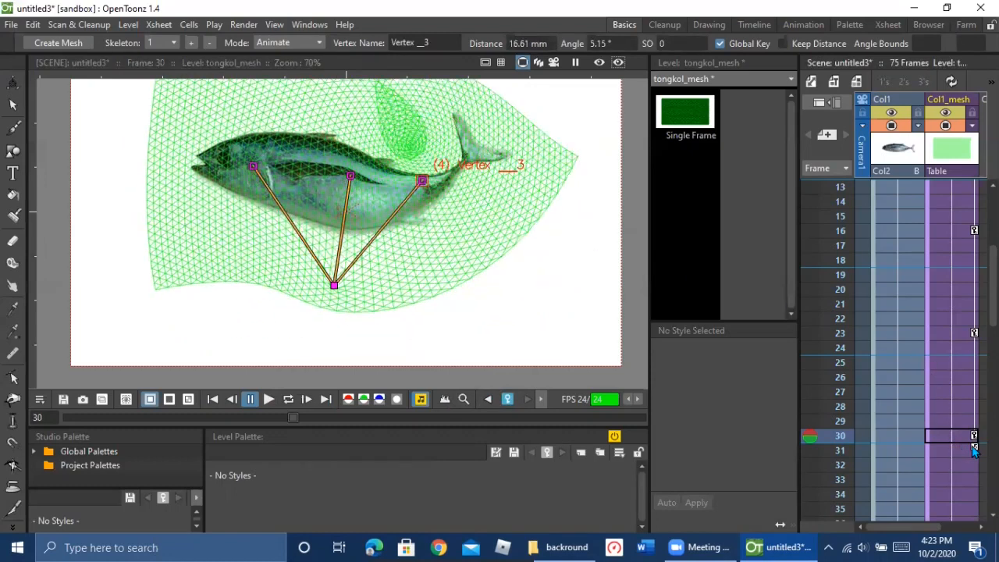
# Step: At frame 36, lower the gill-area and mid-body vertices and stretch the rear-body vertex to about 63 mm distance and -26.5° angle
pyautogui.scroll(-2, 972, 451)
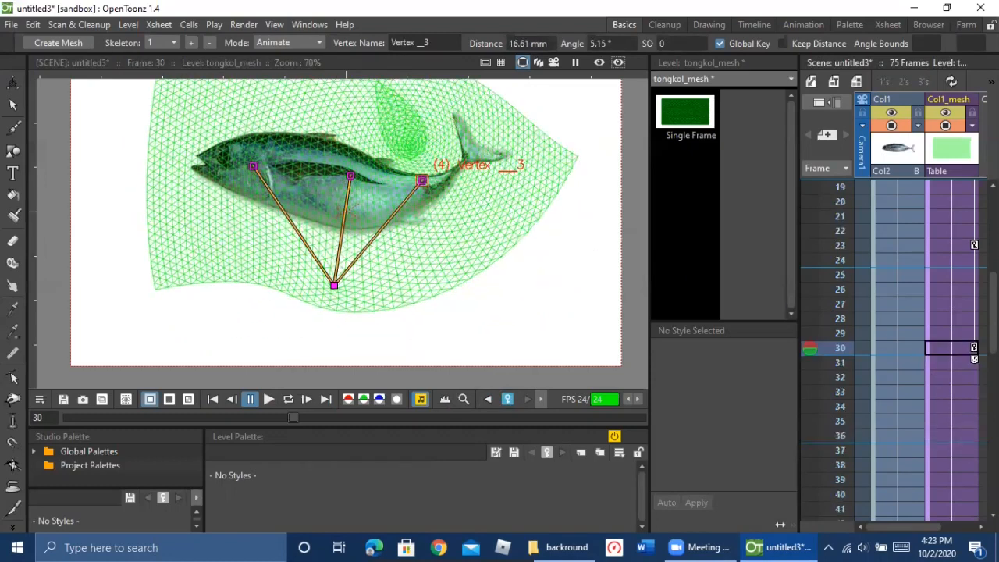
pyautogui.click(968, 441)
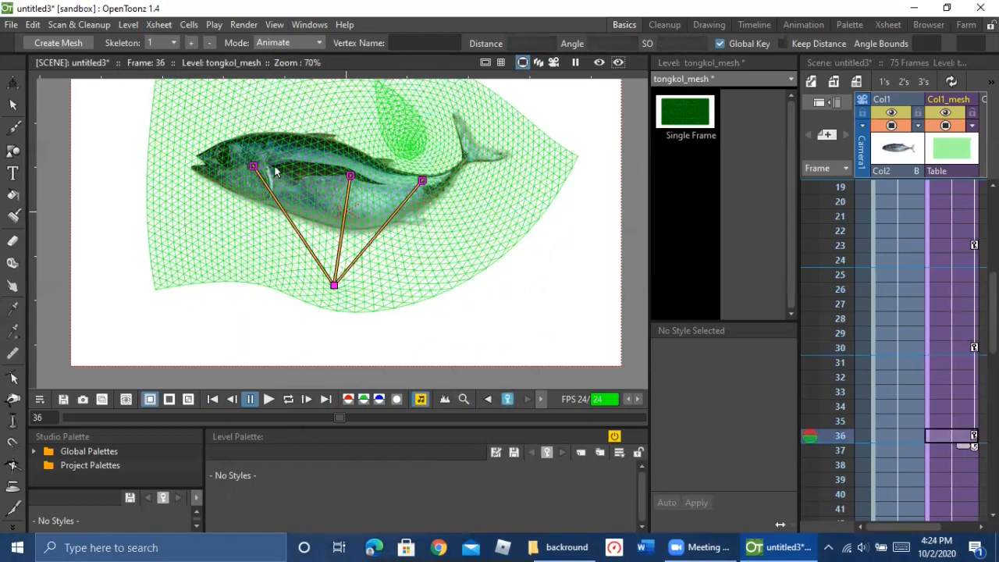
pyautogui.click(253, 168)
pyautogui.moveTo(254, 167); pyautogui.dragTo(244, 204)
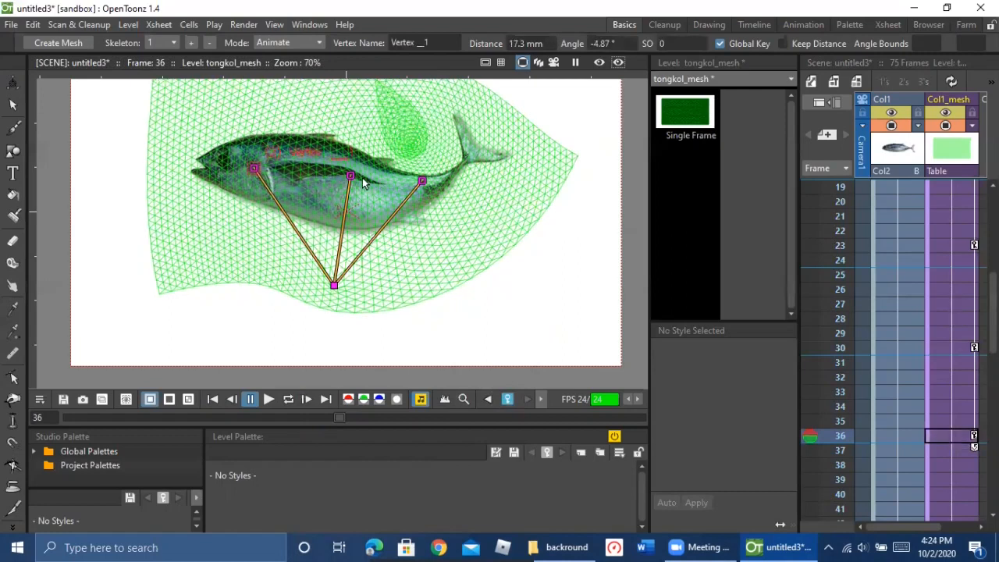
pyautogui.moveTo(352, 139); pyautogui.dragTo(346, 187)
pyautogui.click(335, 286)
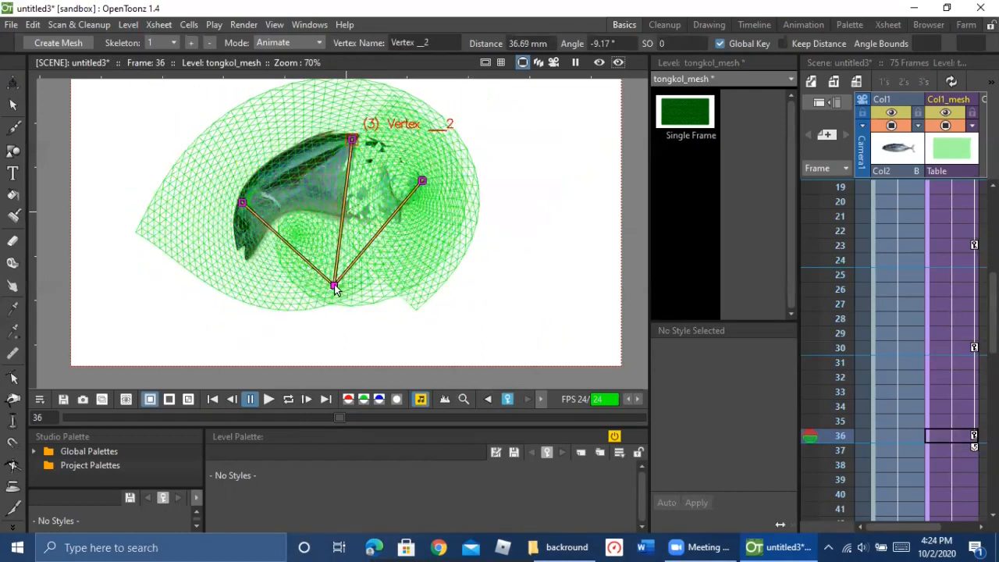
pyautogui.moveTo(422, 183); pyautogui.dragTo(586, 222)
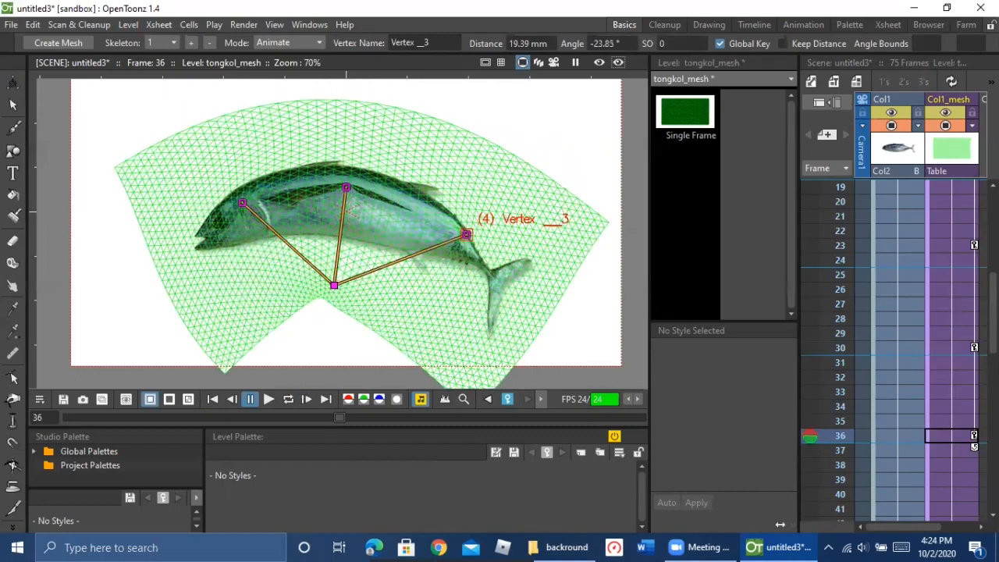
pyautogui.moveTo(466, 234); pyautogui.dragTo(545, 216)
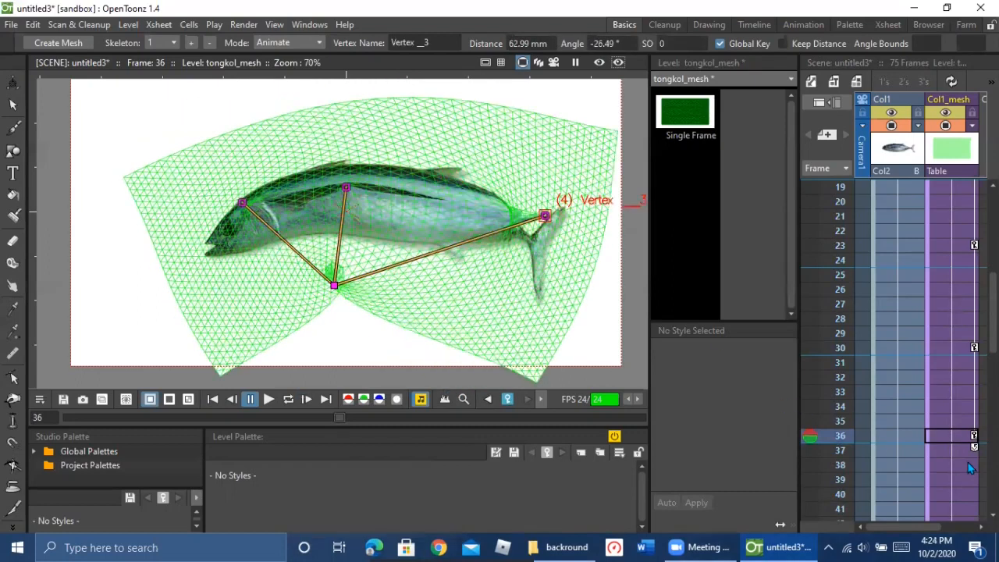
# Step: At frame 42 of the mesh column, move the gill-area vertex up and outward to about 27.6 mm distance and 5.2° angle
pyautogui.scroll(-2, 968, 463)
pyautogui.click(946, 352)
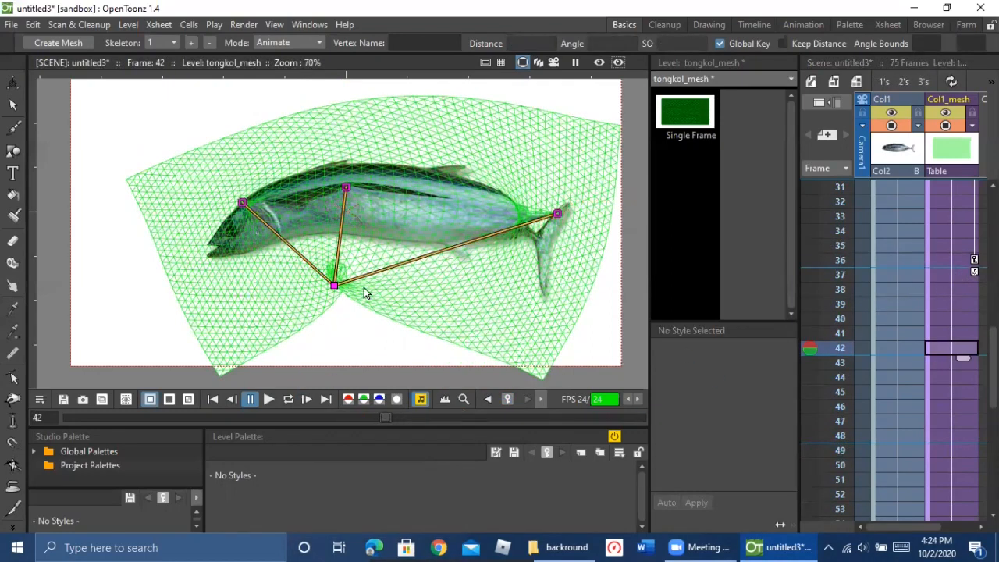
pyautogui.moveTo(228, 191); pyautogui.dragTo(218, 182)
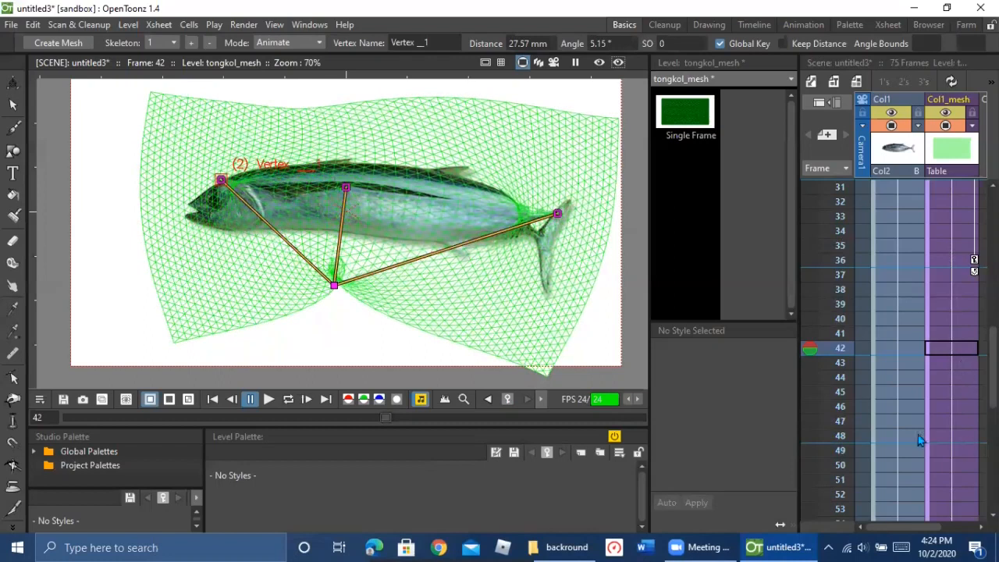
# Step: Pose the skeleton at frames 48, 54, 60 and 66, with the frame 66 mid-body vertex at about -4.1 mm distance and -18.4° angle
pyautogui.moveTo(221, 179); pyautogui.dragTo(85, 170)
pyautogui.moveTo(346, 186); pyautogui.dragTo(373, 115)
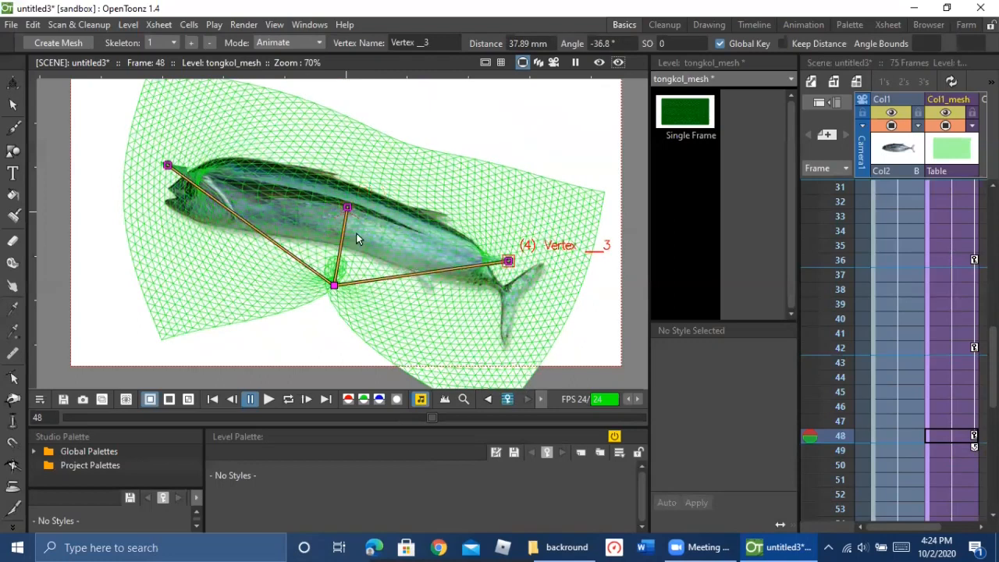
pyautogui.moveTo(357, 233); pyautogui.dragTo(424, 201)
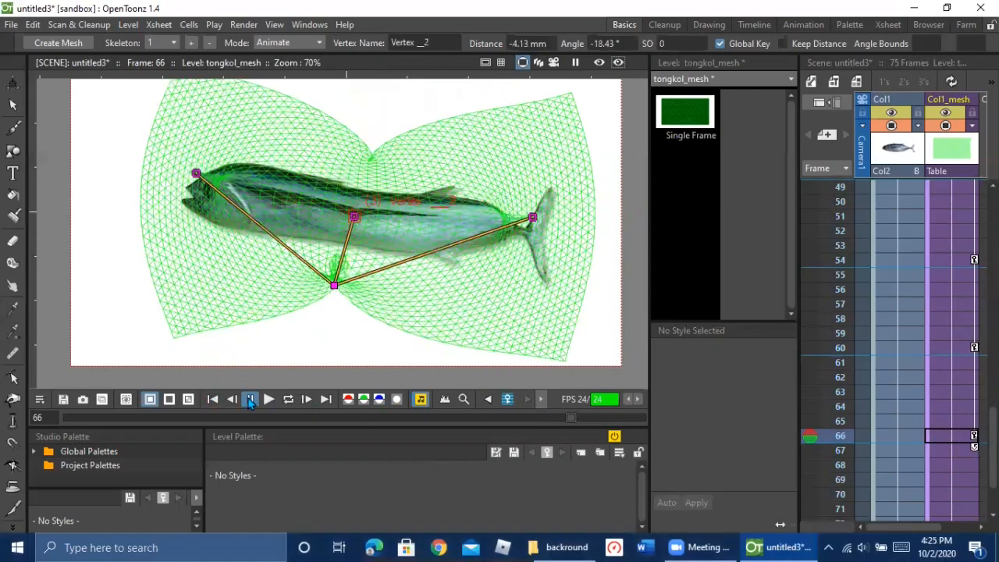
# Step: Play back the newly posed animation from frame 1
pyautogui.click(266, 402)
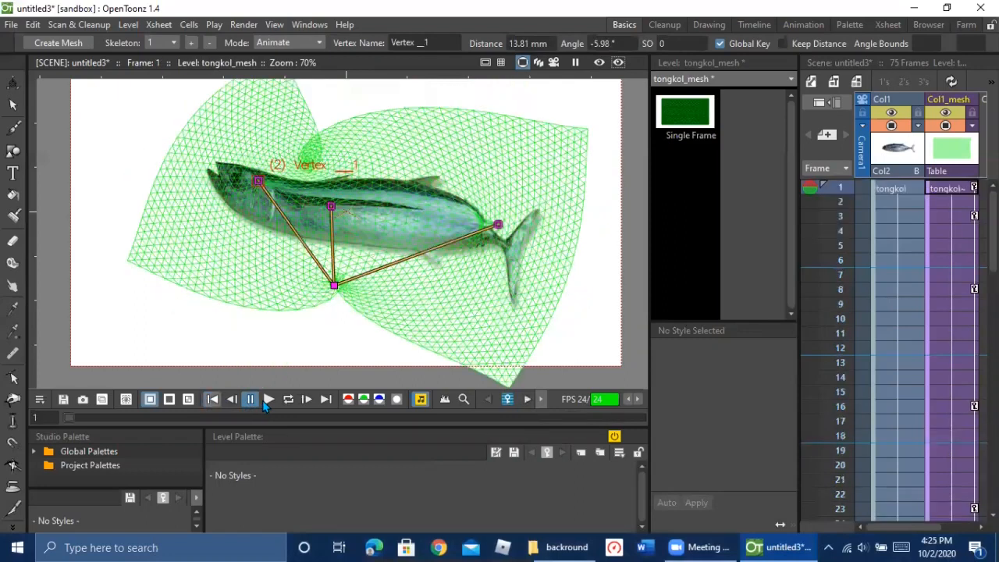
pyautogui.click(268, 399)
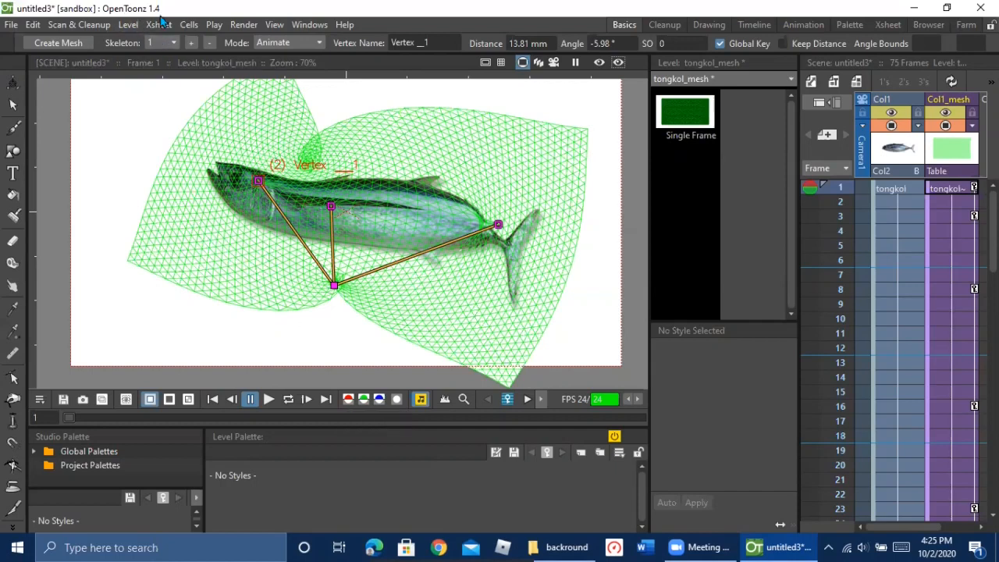
# Step: Open the output settings and check the available presets and output cameras
pyautogui.click(10, 26)
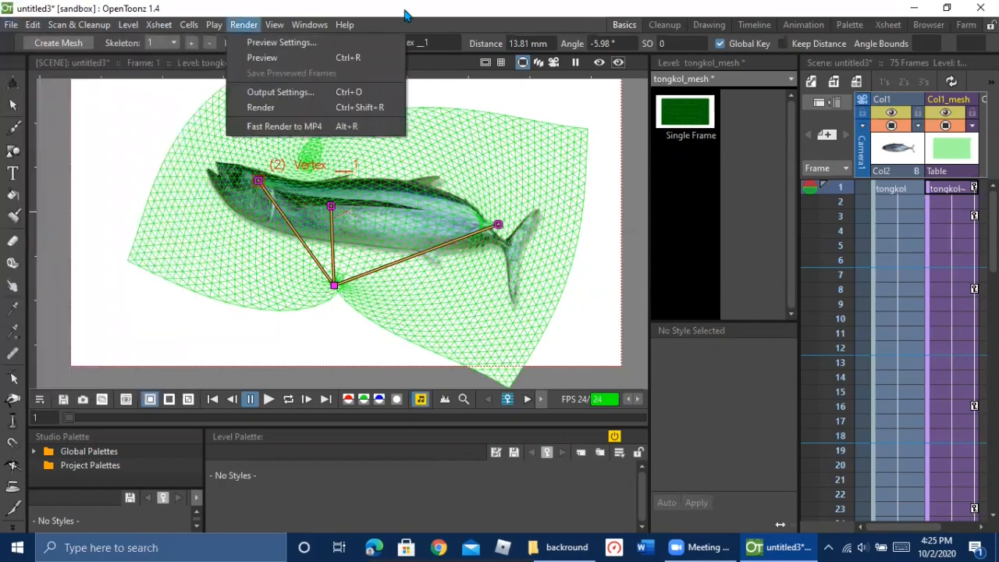
pyautogui.moveTo(242, 26)
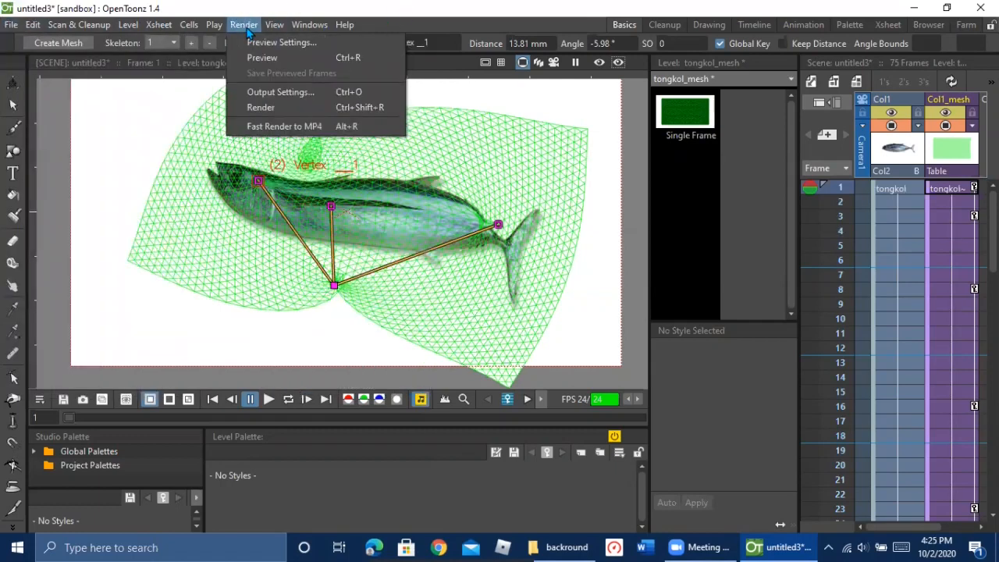
pyautogui.click(273, 93)
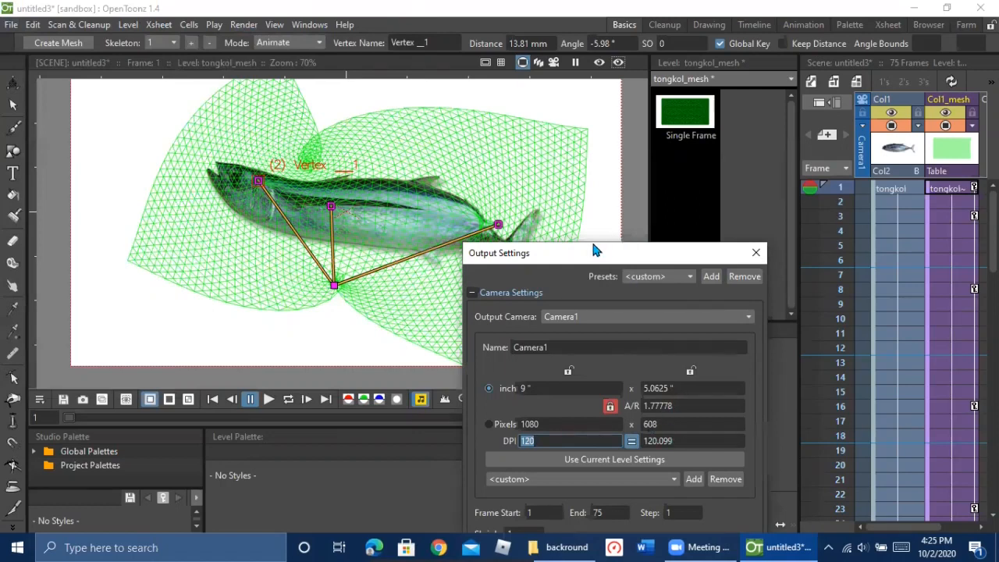
pyautogui.moveTo(592, 248); pyautogui.dragTo(587, 138)
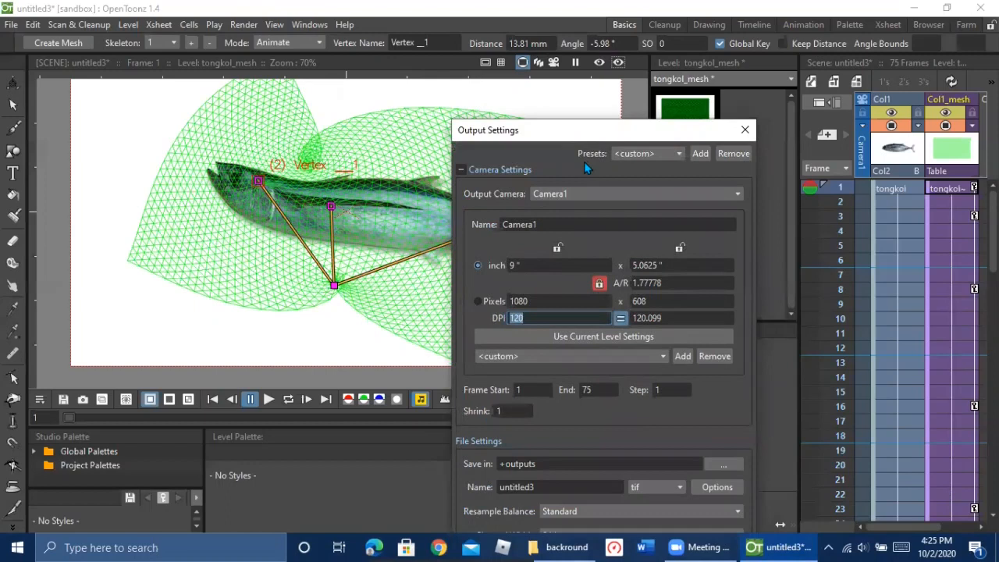
pyautogui.click(552, 303)
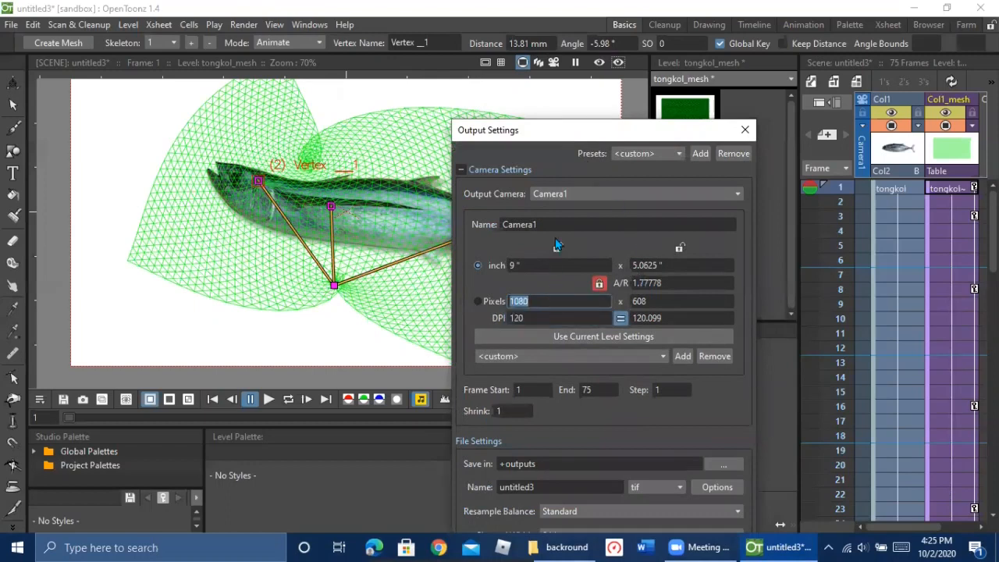
pyautogui.click(558, 194)
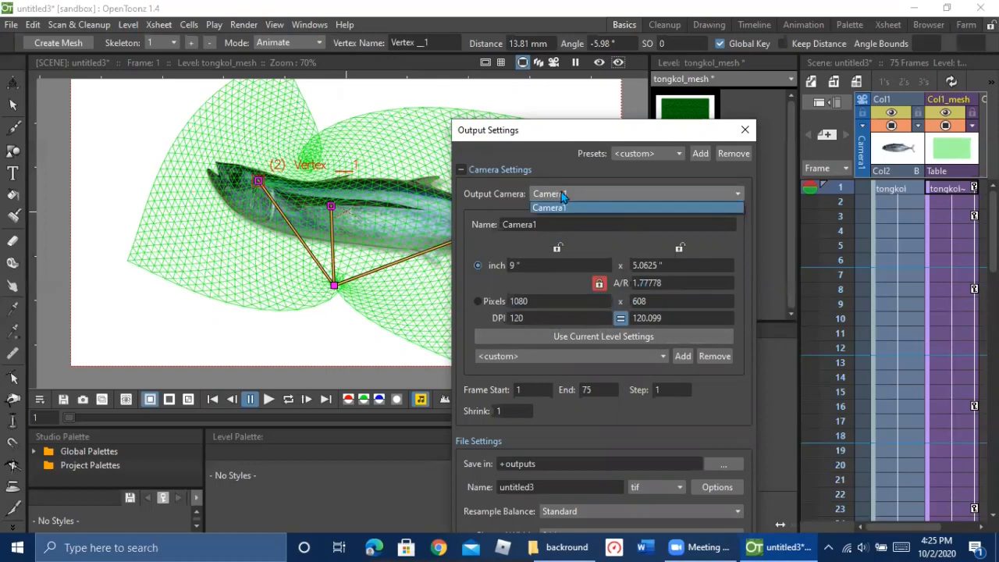
pyautogui.click(620, 188)
pyautogui.click(630, 150)
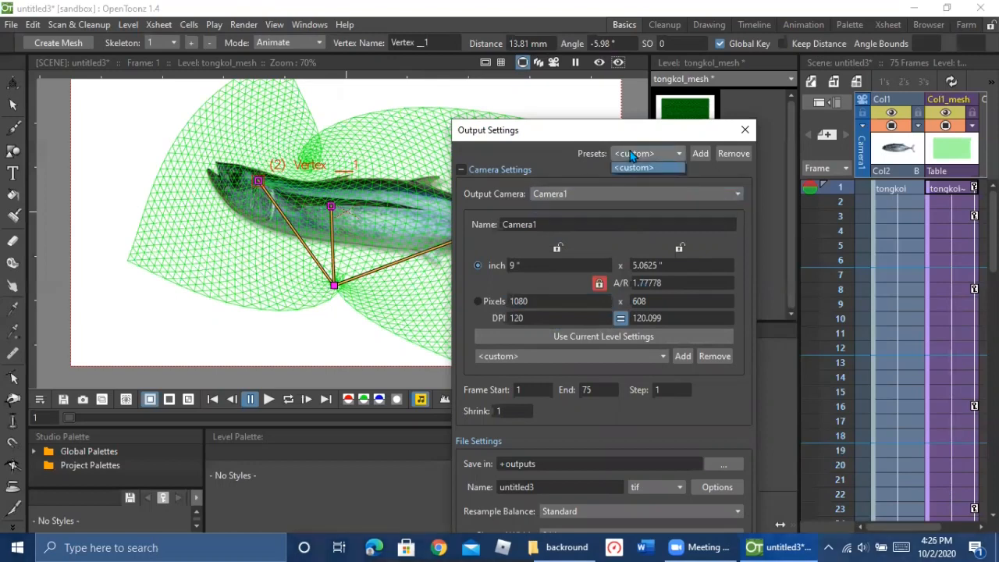
pyautogui.click(647, 168)
pyautogui.click(539, 194)
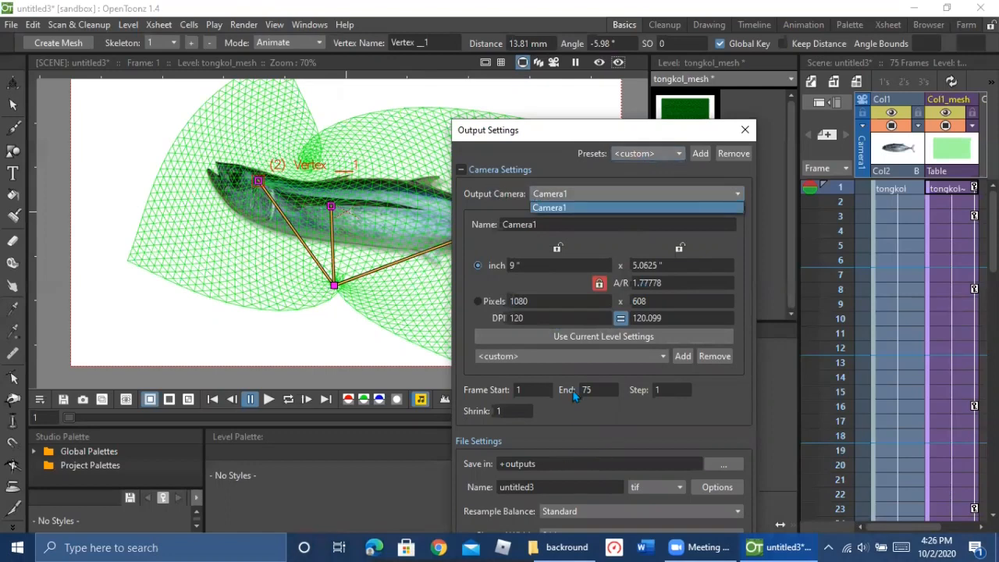
# Step: Set Camera1's output height to 1080 pixels with the aspect ratio locked
pyautogui.click(656, 303)
pyautogui.moveTo(656, 301); pyautogui.dragTo(578, 296)
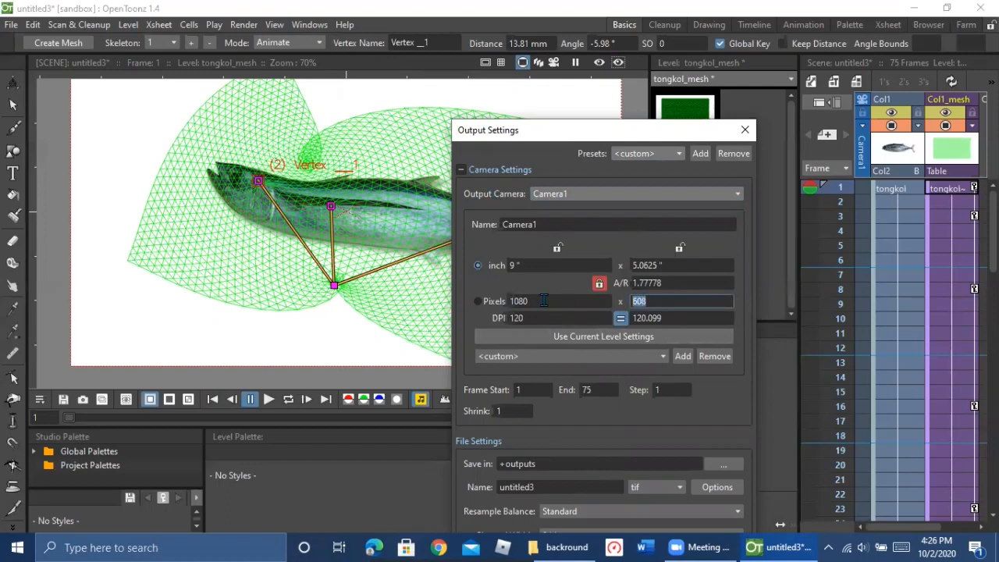
pyautogui.write('1080')
pyautogui.press('Return')
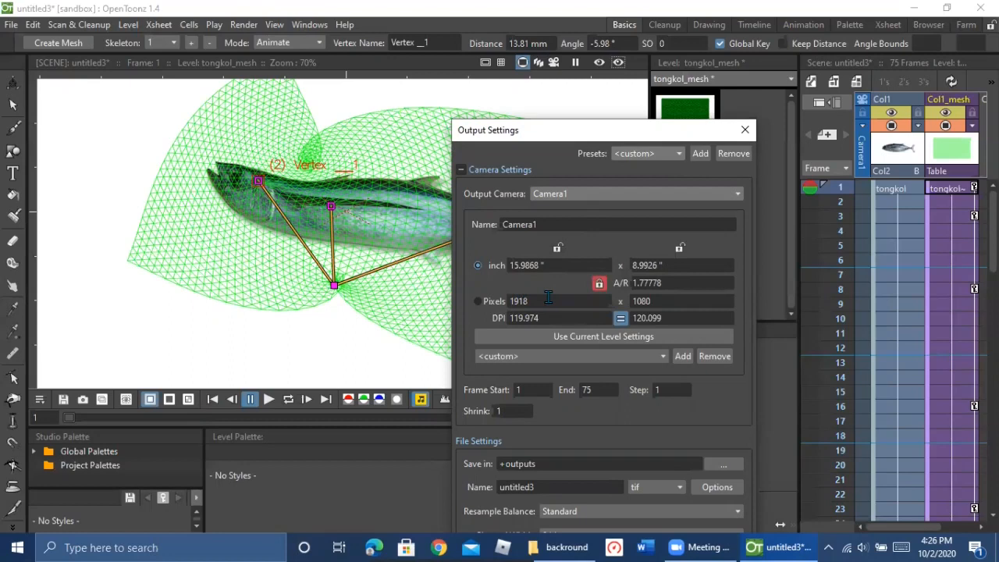
# Step: Set Camera1's output width to 1080 pixels
pyautogui.click(538, 301)
pyautogui.click(600, 286)
pyautogui.click(593, 297)
pyautogui.write('1')
pyautogui.press('Return')
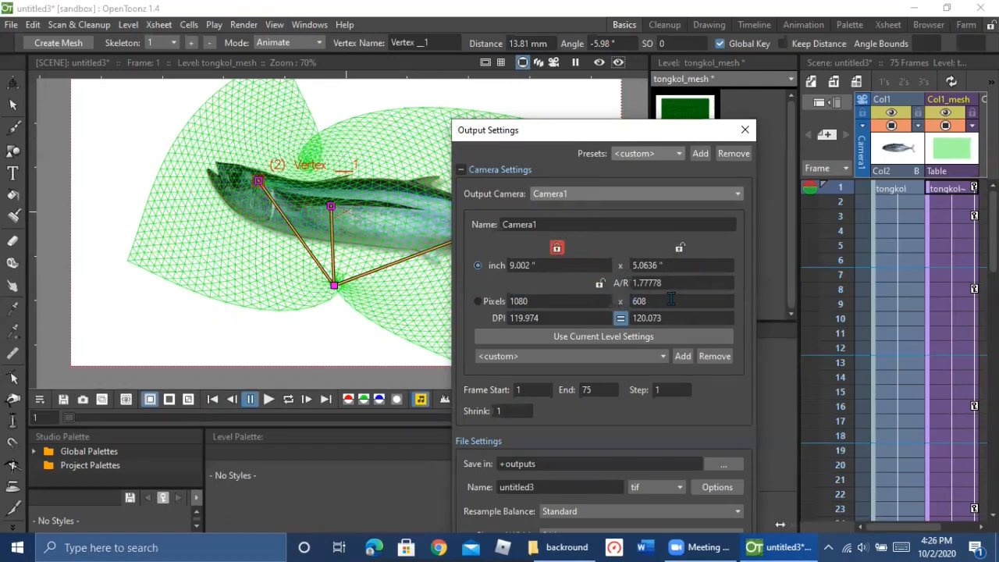
# Step: With the aspect ratio unlocked and the width locked, set Camera1's output height to 1080 pixels and close the output settings
pyautogui.click(599, 283)
pyautogui.click(556, 247)
pyautogui.doubleClick(654, 303)
pyautogui.write('1080')
pyautogui.press('Return')
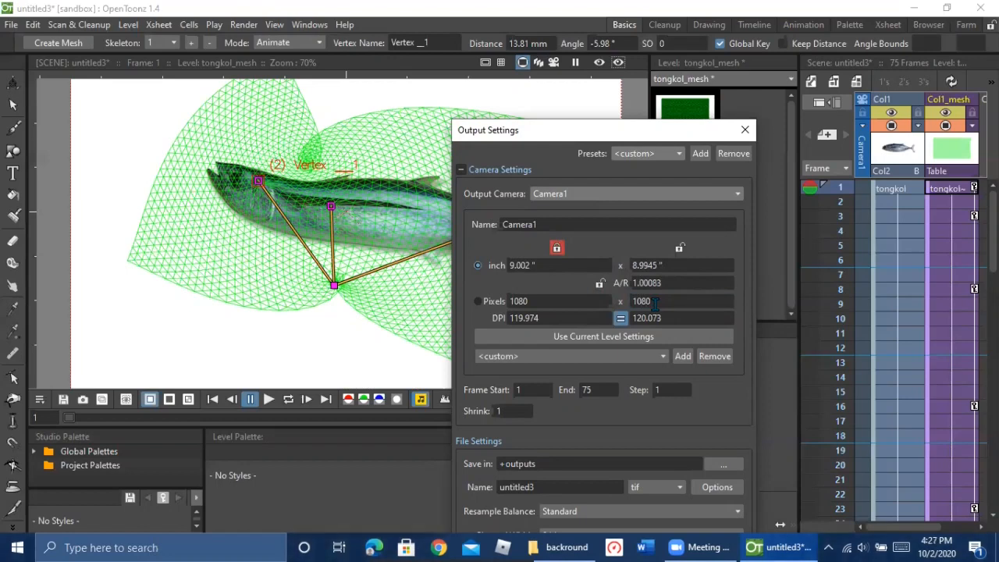
pyautogui.click(744, 130)
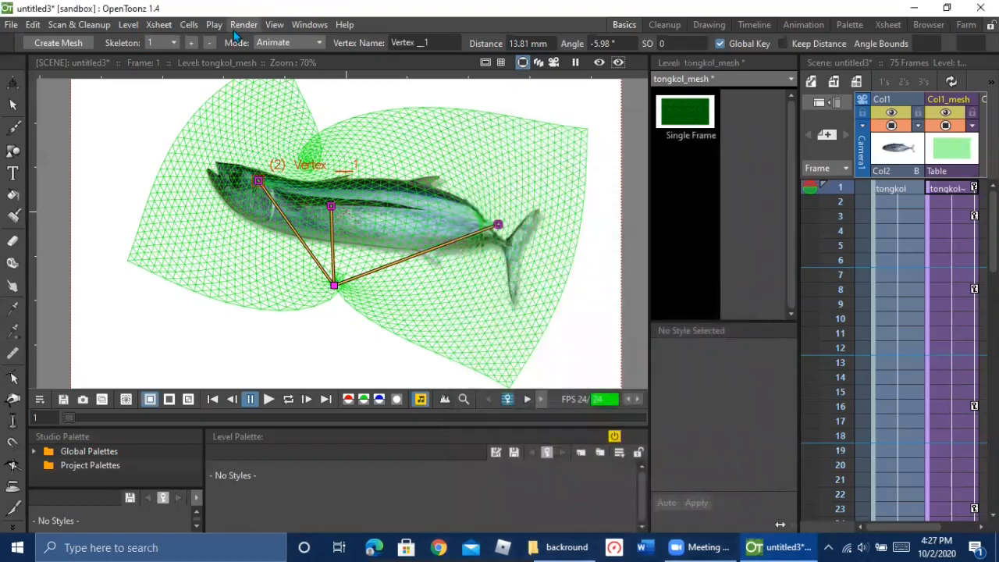
# Step: Preview the rendered frames of the fish animation and close the preview
pyautogui.click(245, 28)
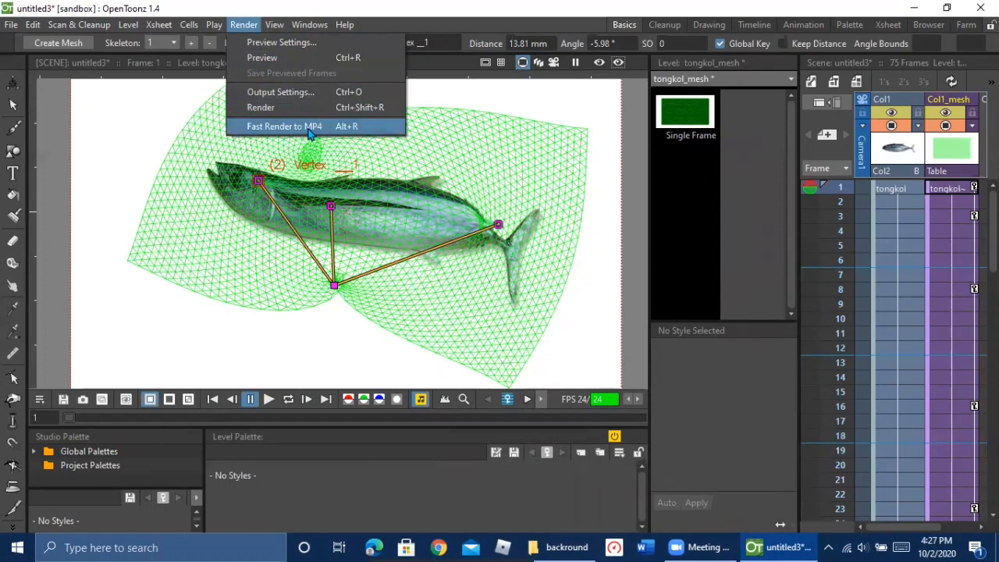
pyautogui.click(309, 59)
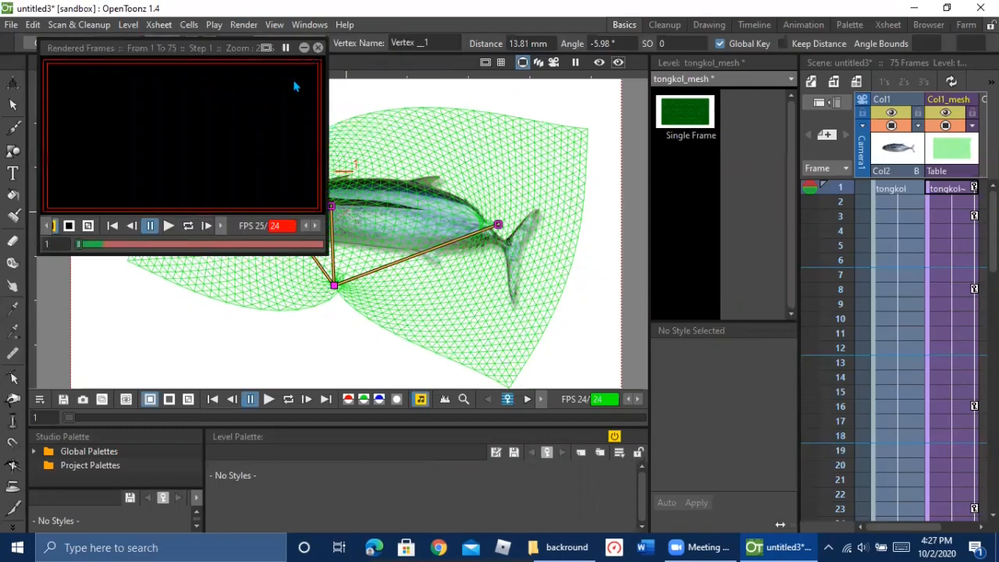
pyautogui.click(318, 48)
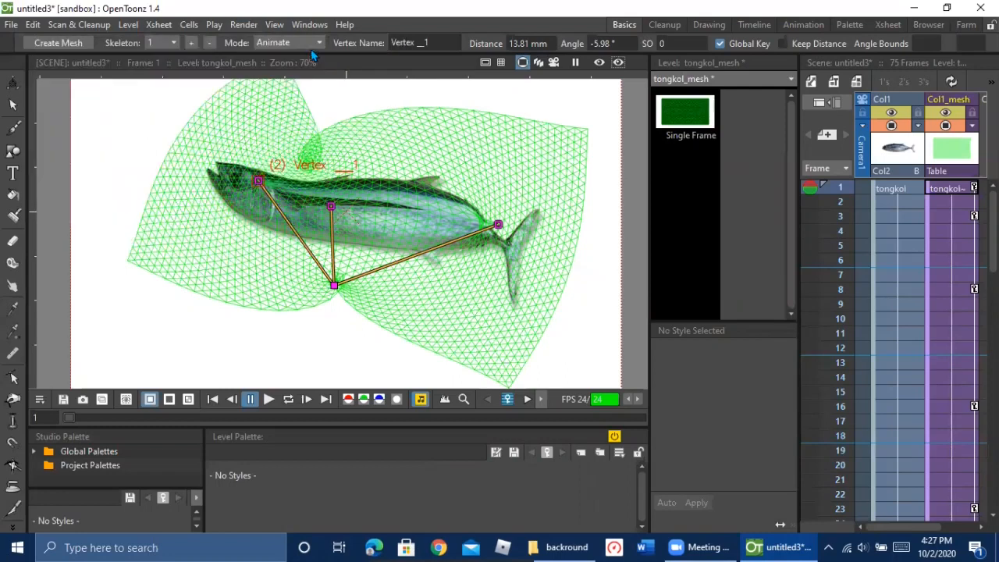
# Step: Try to render the 75-frame scene as tif images named untitled3 in the outputs folder
pyautogui.click(242, 24)
pyautogui.click(284, 112)
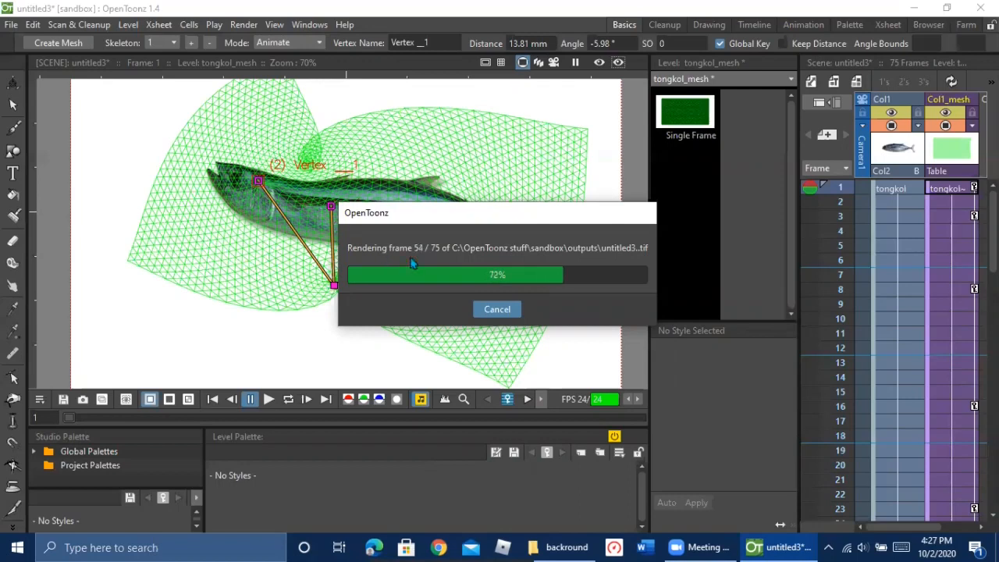
pyautogui.click(491, 306)
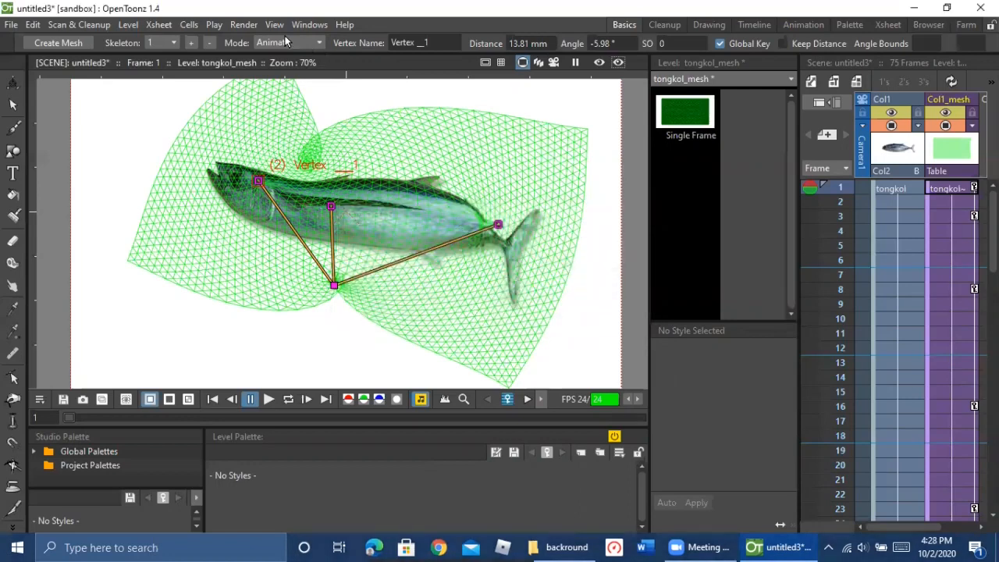
# Step: Try a fast render of the scene to MP4
pyautogui.click(244, 25)
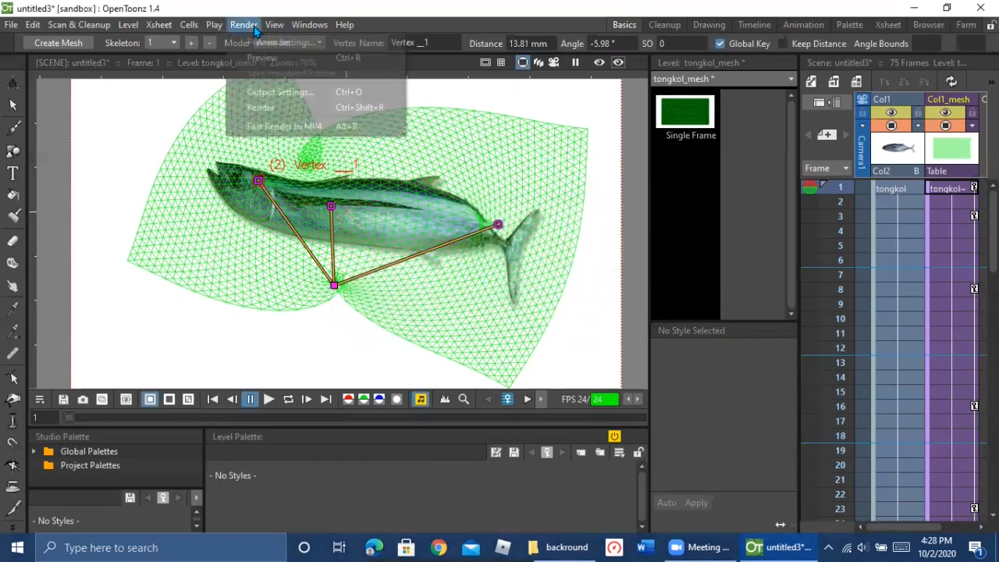
pyautogui.click(305, 125)
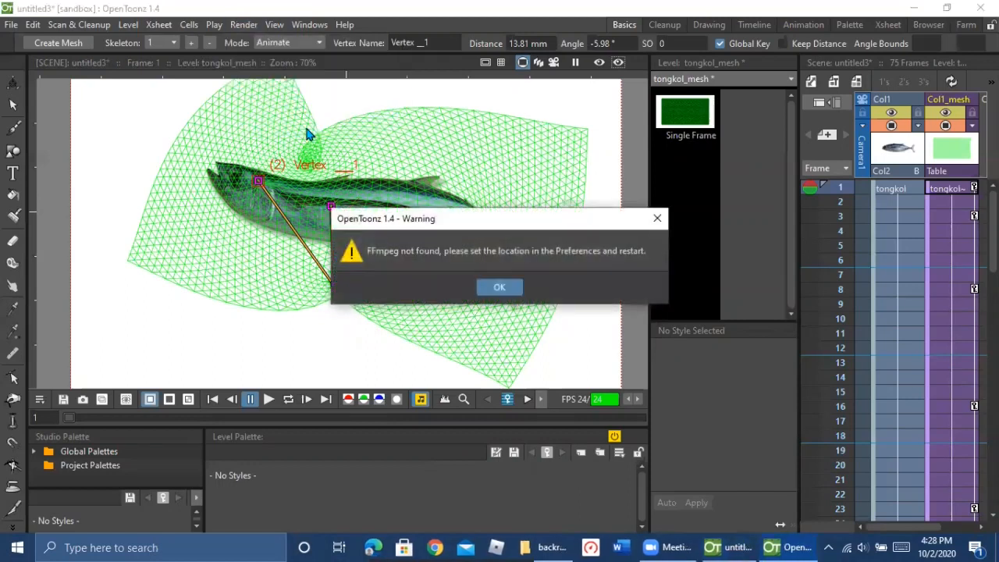
pyautogui.click(494, 292)
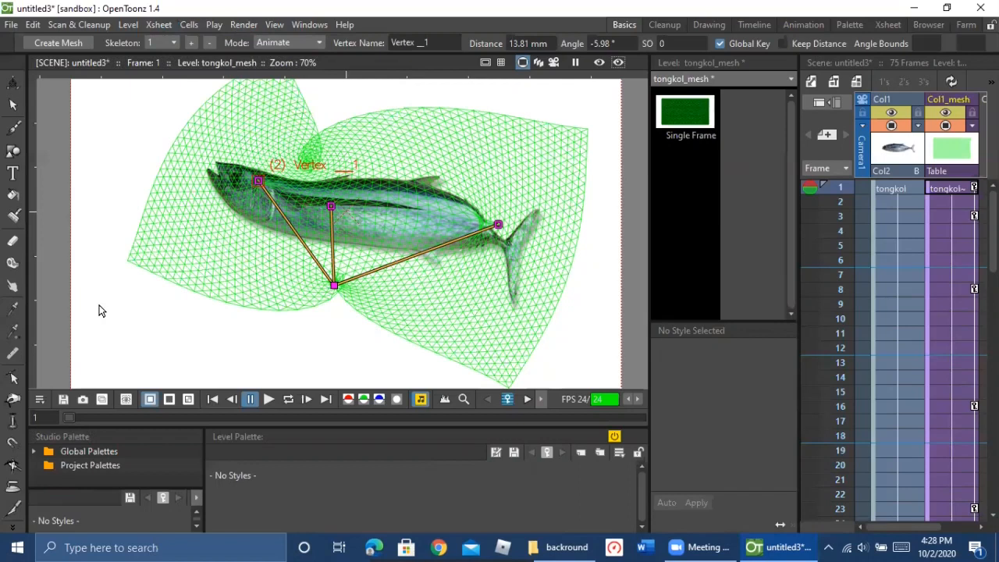
# Step: Start a new scene, saving all changes to the current one as tongkol in the scenes folder and overwriting the existing file
pyautogui.click(11, 25)
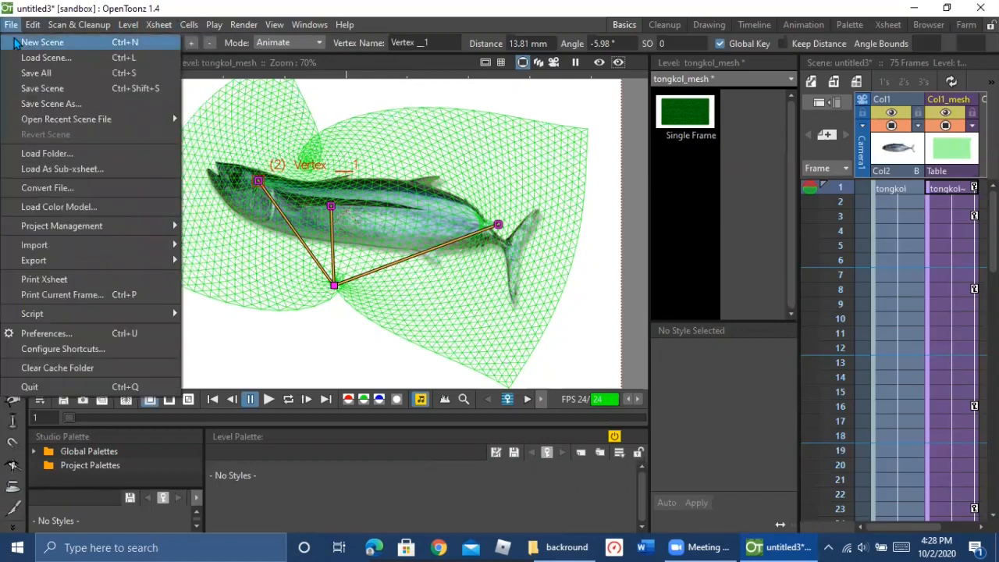
pyautogui.click(14, 41)
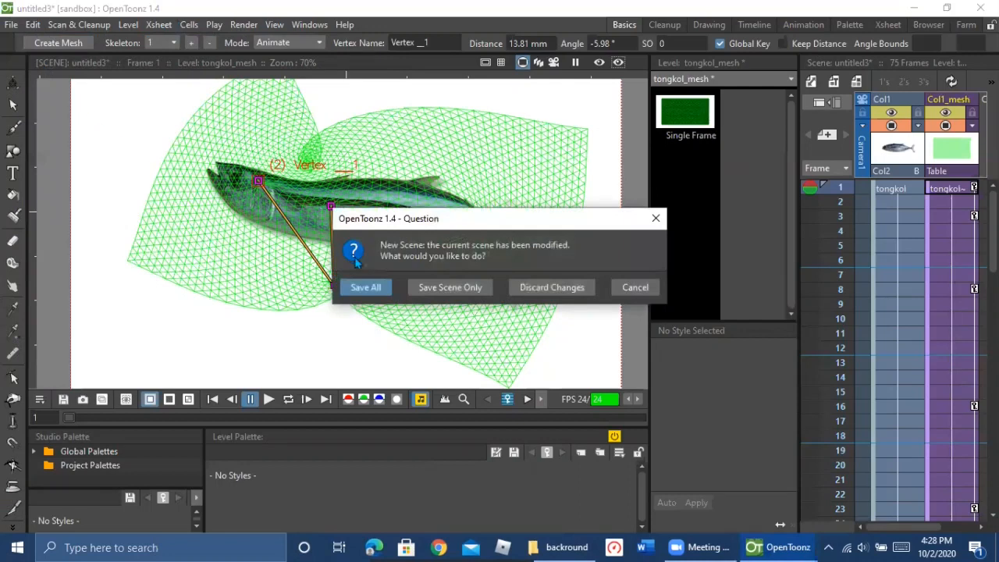
pyautogui.click(370, 290)
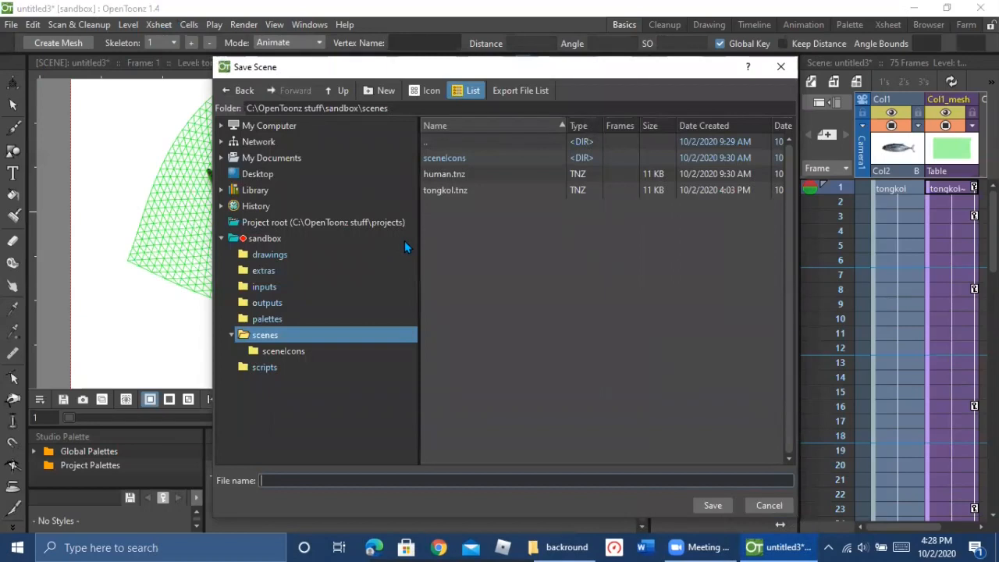
pyautogui.write('tongkol')
pyautogui.click(715, 506)
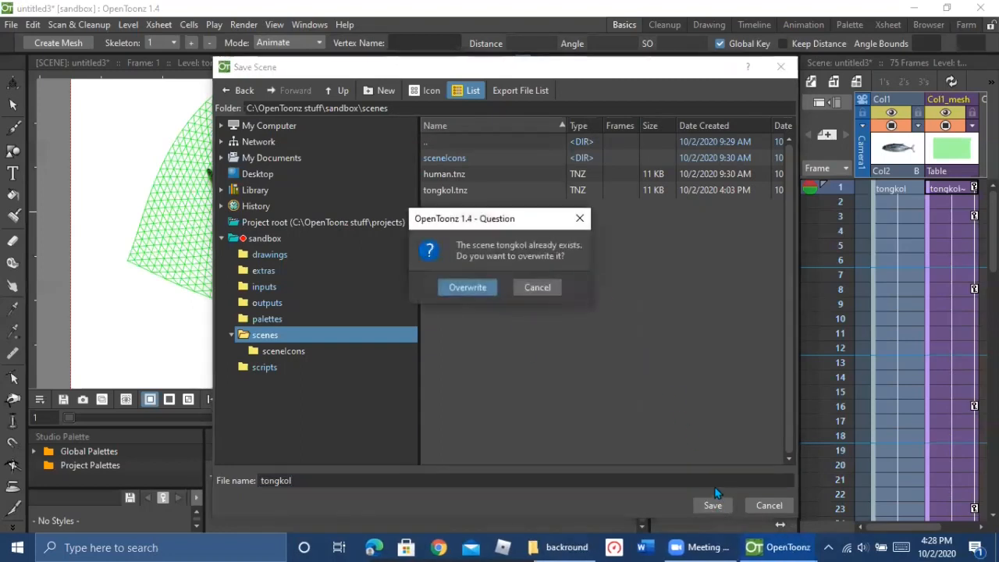
pyautogui.click(462, 287)
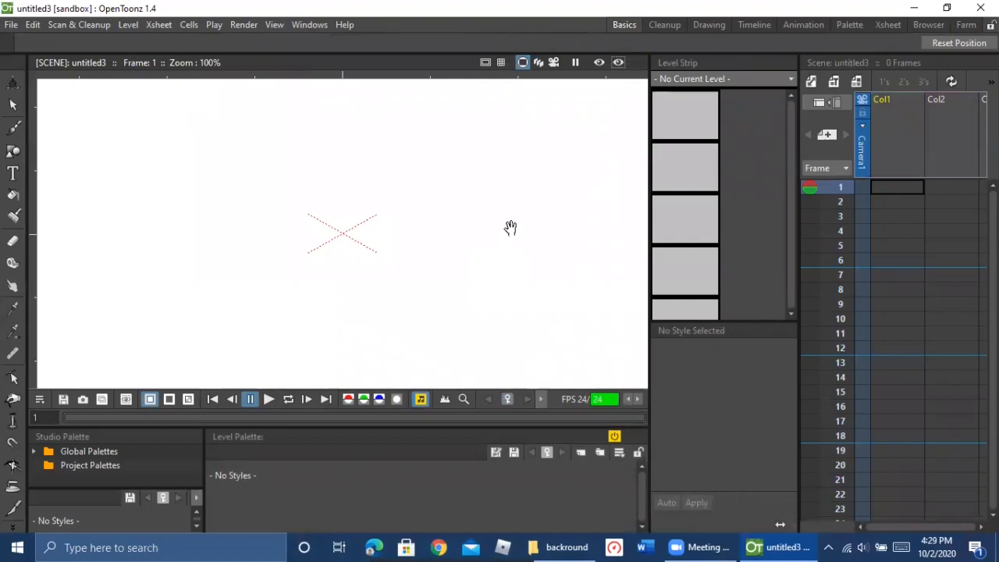
pyautogui.scroll(-1, 506, 216)
pyautogui.scroll(1, 506, 214)
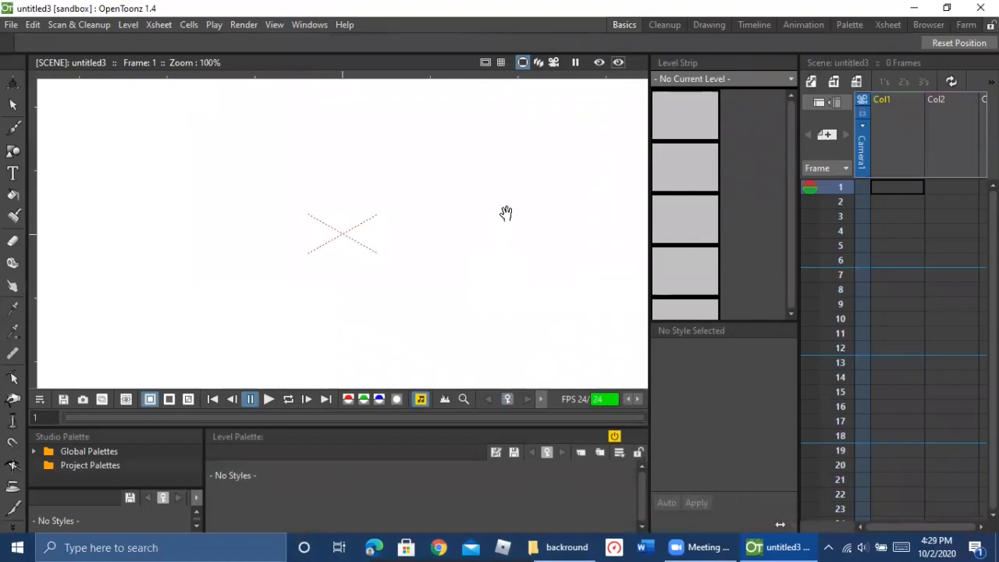
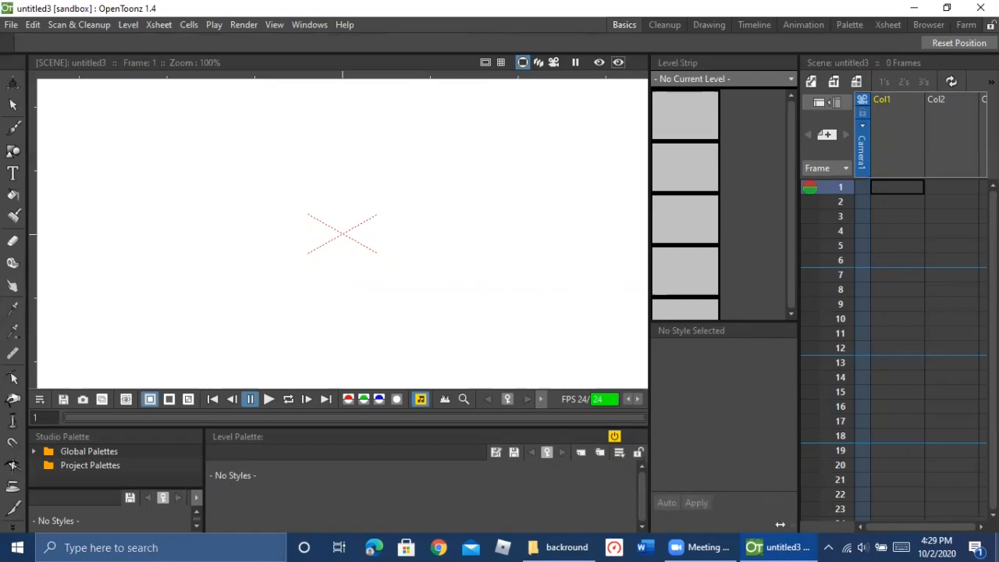
pyautogui.click(17, 547)
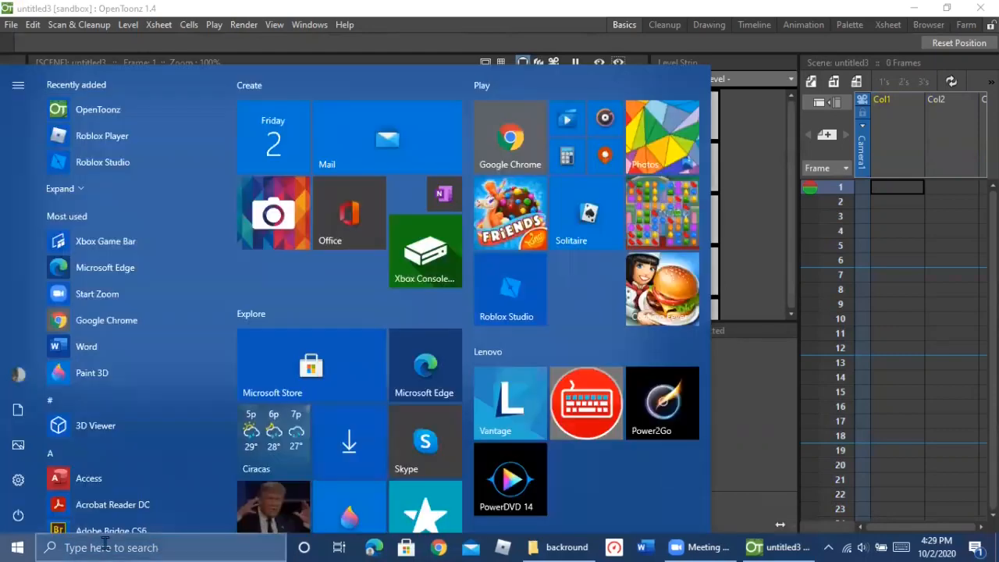
# Step: Search the computer for gimp
pyautogui.click(105, 547)
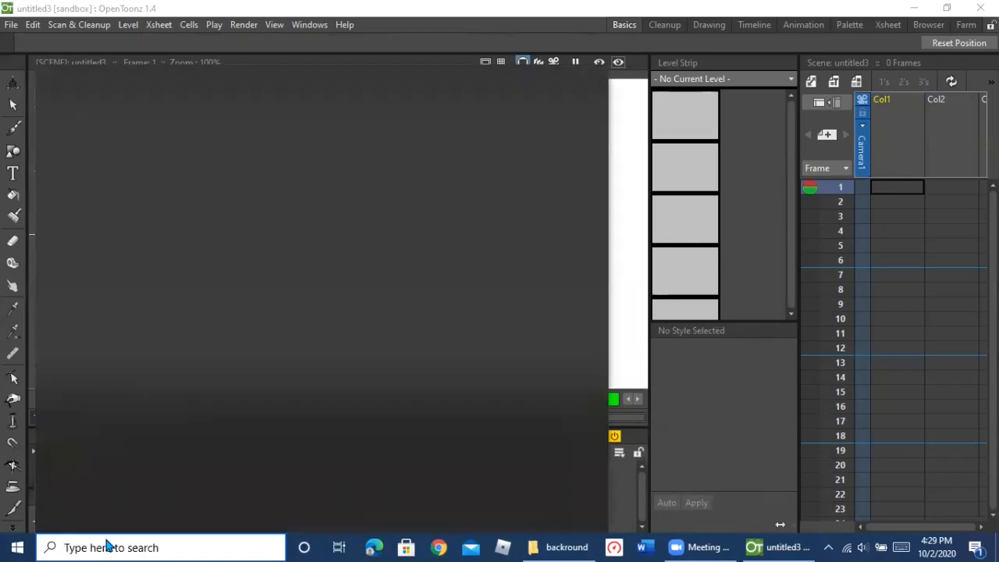
pyautogui.write('gimp')
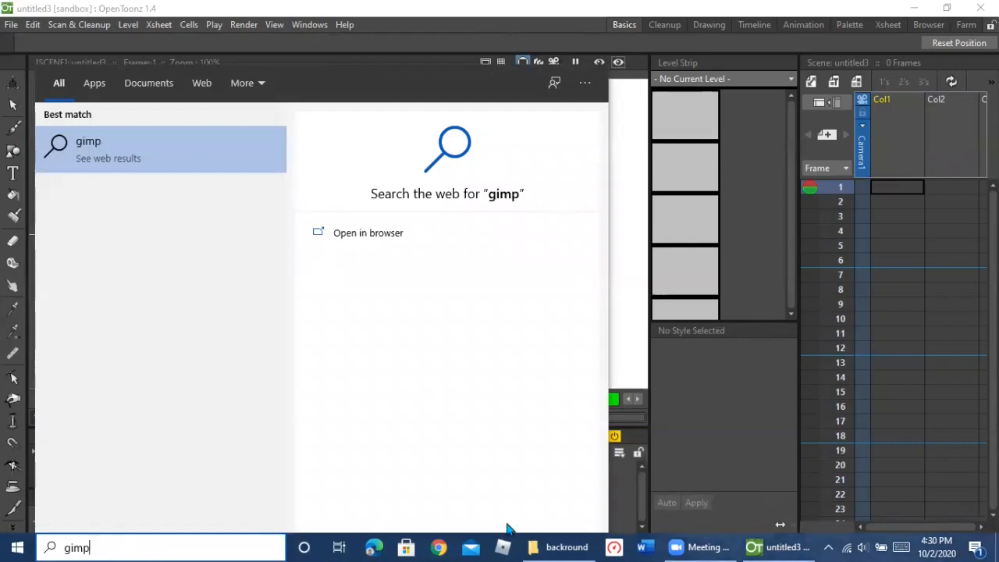
pyautogui.click(444, 546)
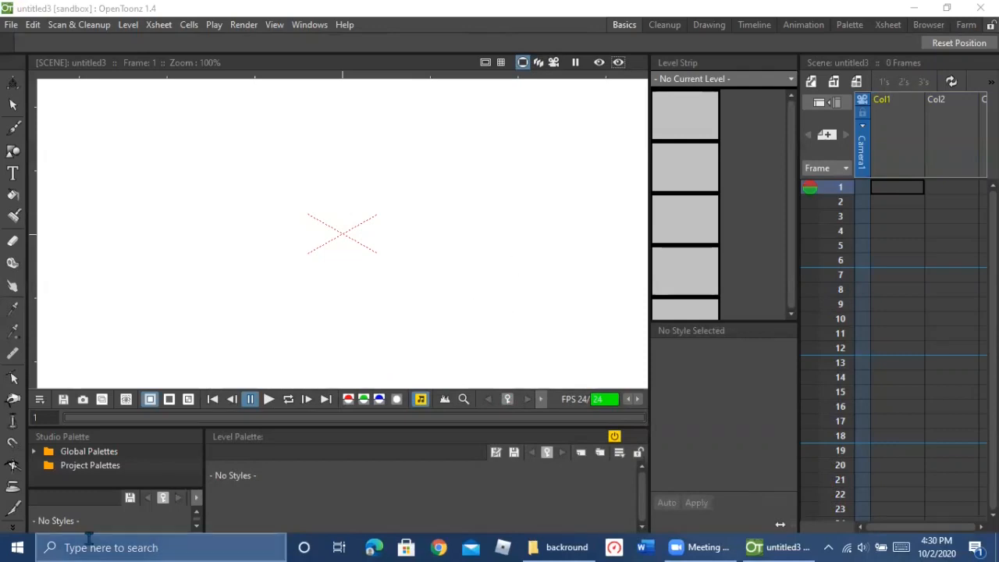
# Step: Find and open Paint on the computer, and close the blank Chrome window
pyautogui.click(22, 547)
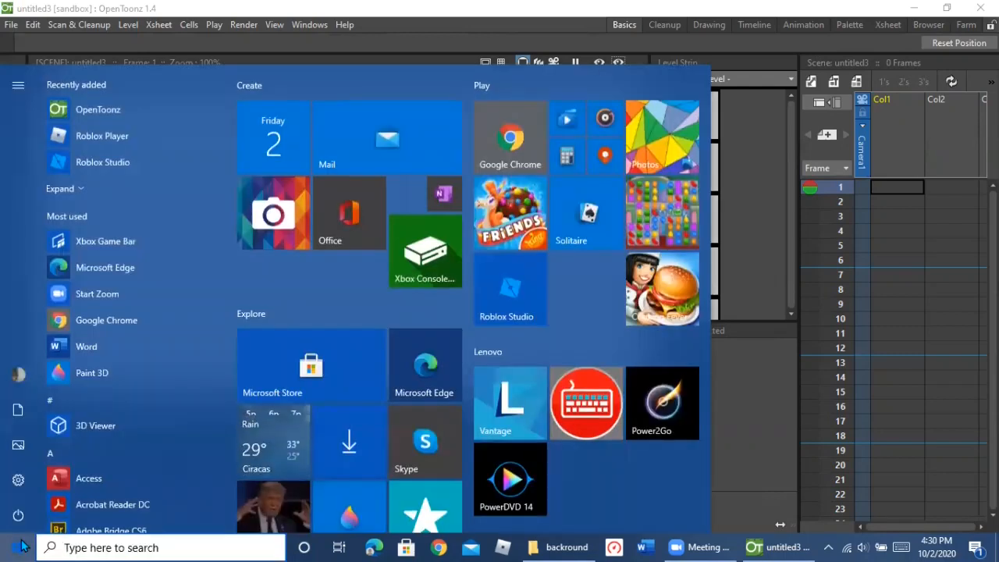
pyautogui.write('paint')
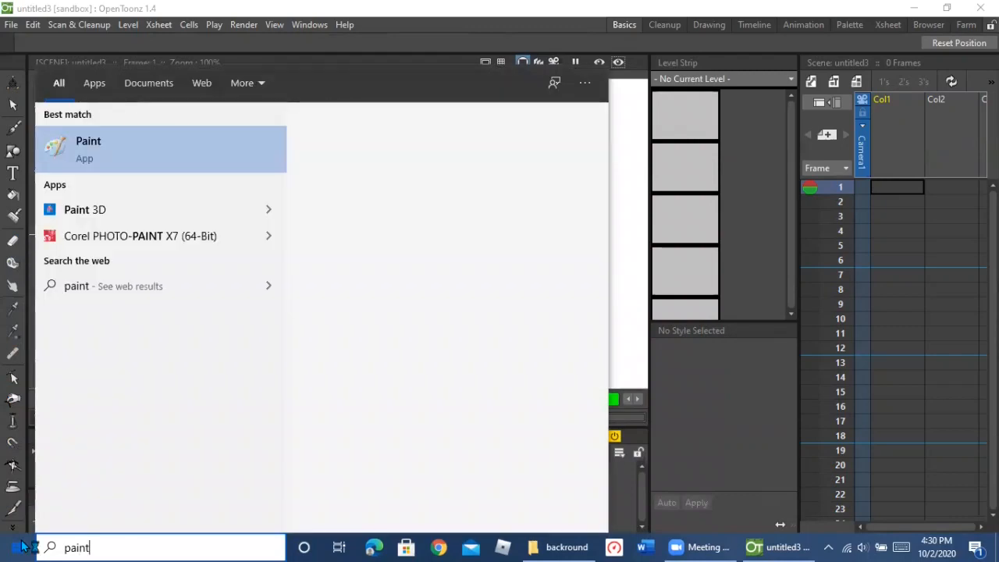
pyautogui.click(23, 547)
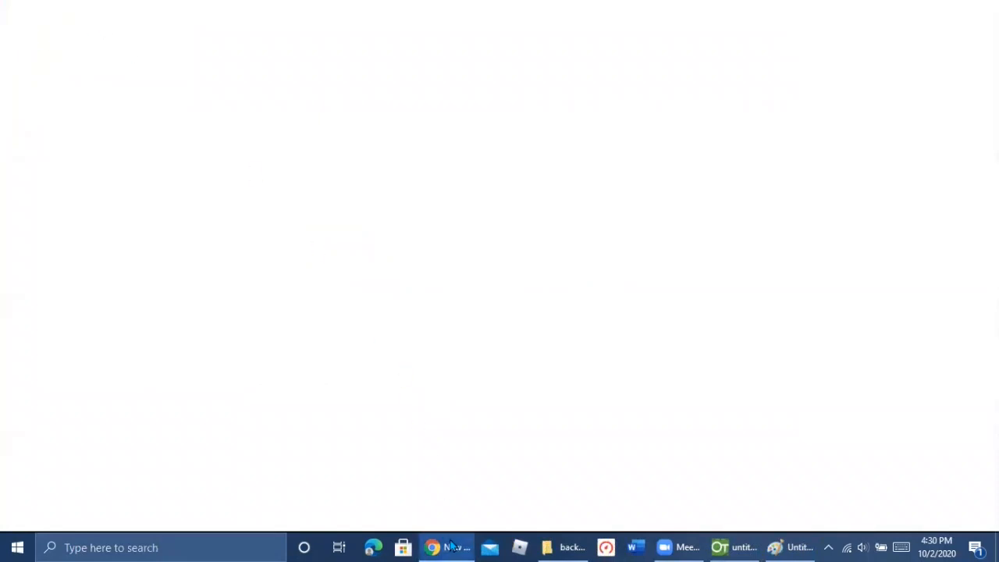
pyautogui.moveTo(454, 545)
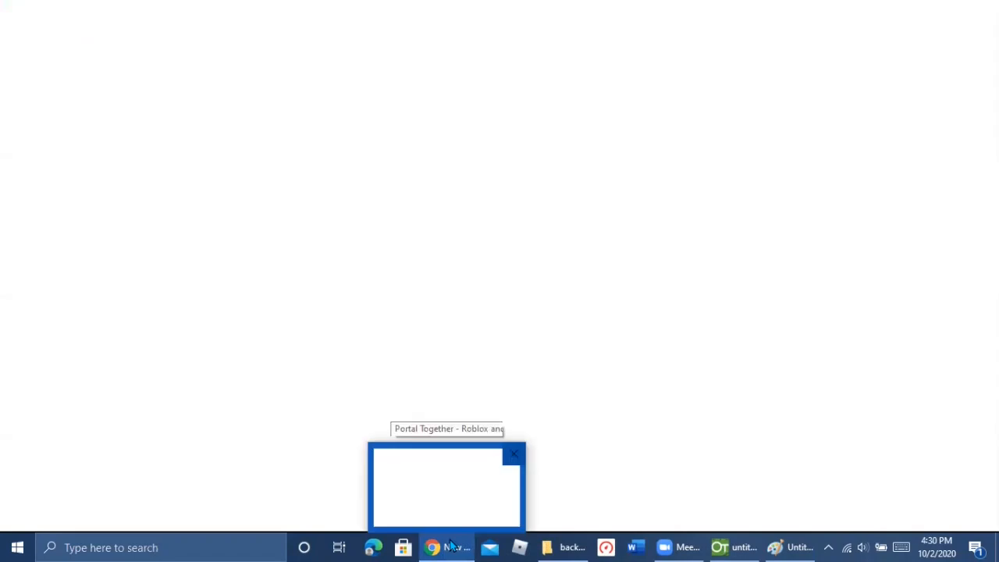
pyautogui.click(515, 457)
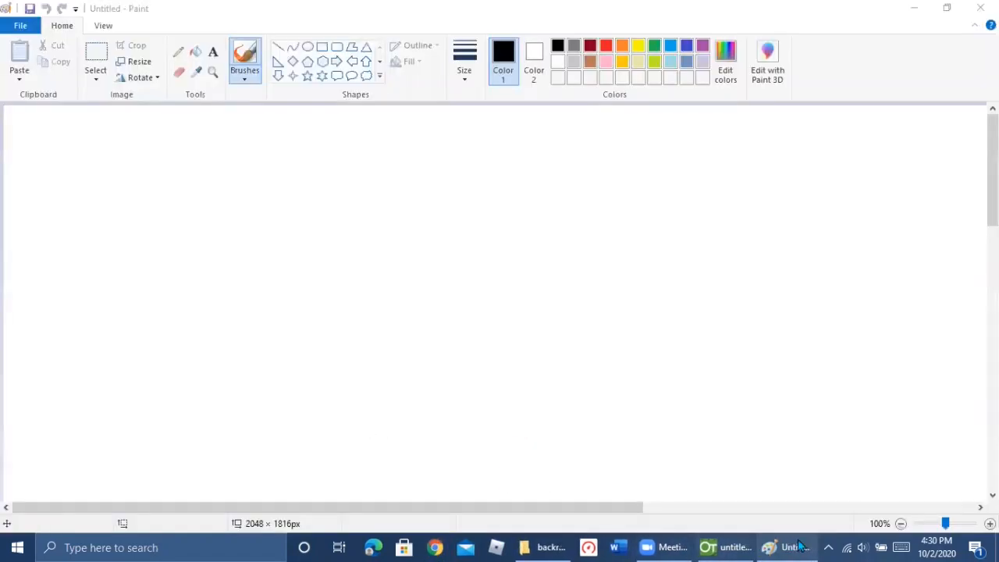
pyautogui.moveTo(796, 545)
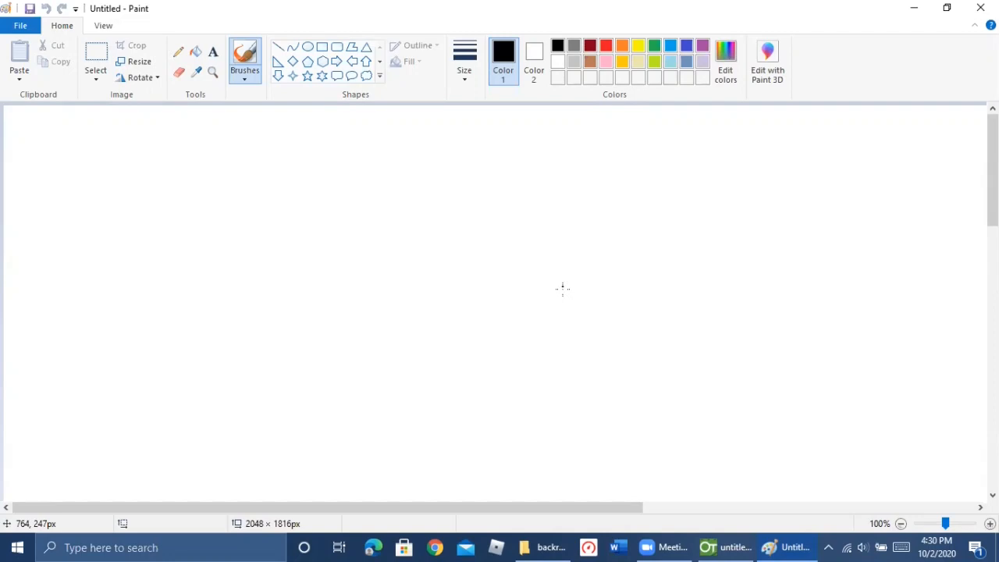
# Step: Open the tongkol picture from the backround folder in Paint and close the folder window
pyautogui.moveTo(687, 277); pyautogui.dragTo(325, 244)
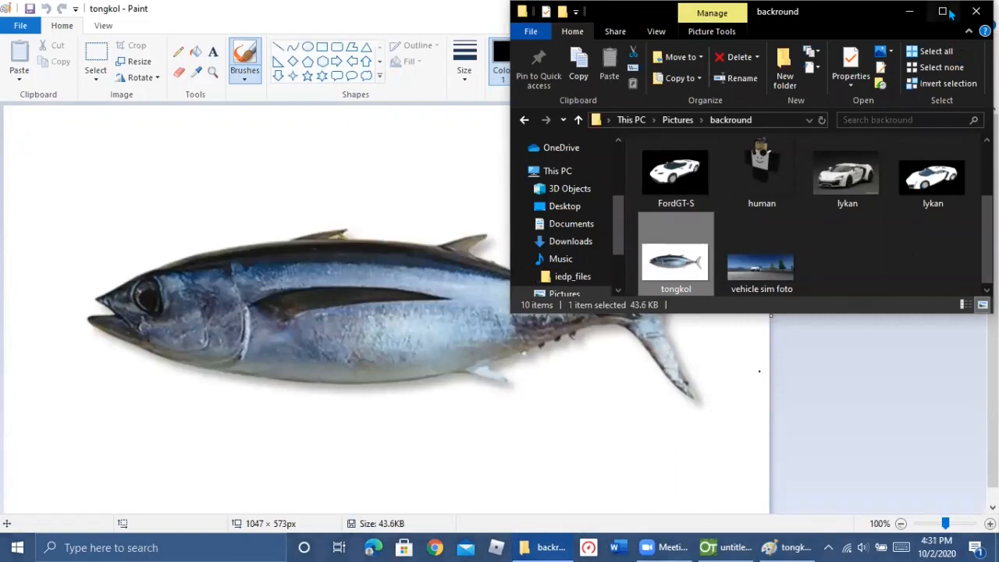
pyautogui.click(911, 14)
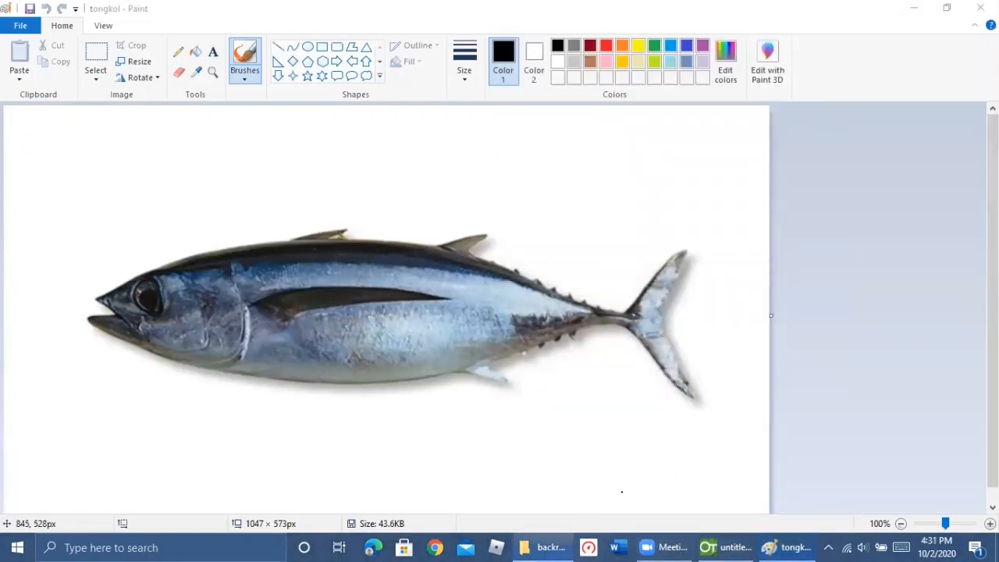
pyautogui.click(544, 547)
pyautogui.click(976, 11)
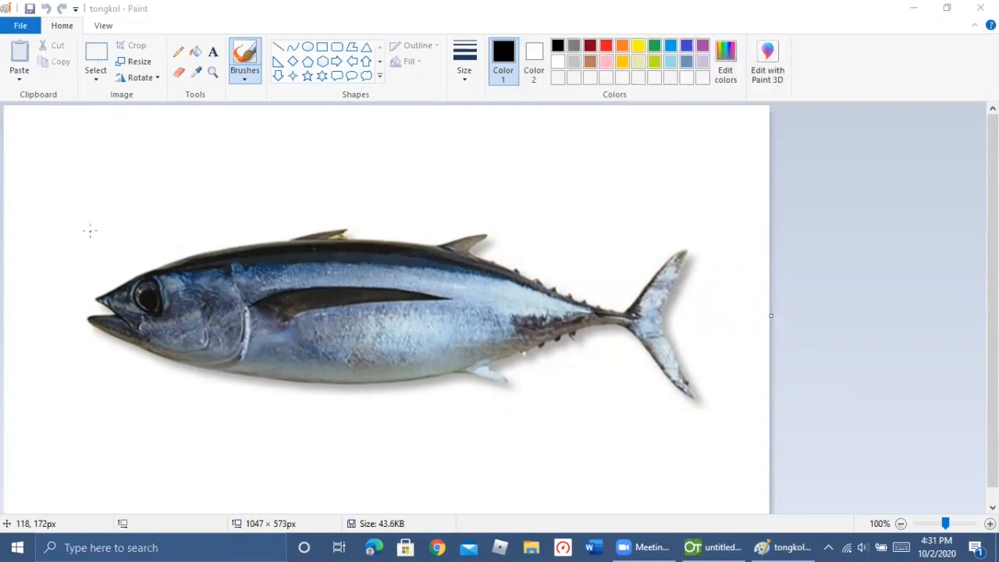
# Step: Draw a black freehand brush stroke across the fish's head and undo it
pyautogui.moveTo(81, 222)
pyautogui.mouseDown()
pyautogui.moveTo(113, 267)
pyautogui.moveTo(258, 361)
pyautogui.mouseUp()
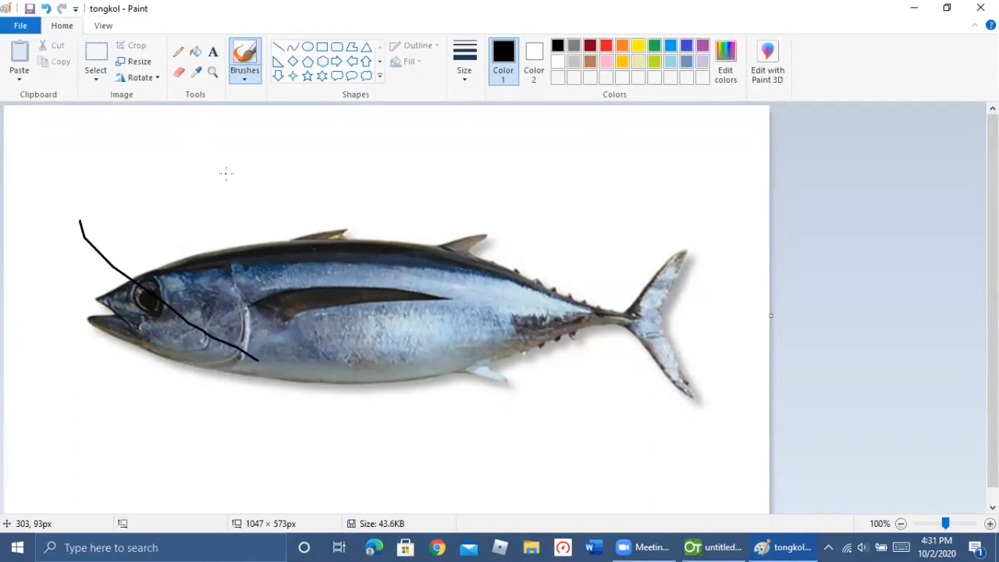
pyautogui.hotkey('ctrl', 'z')
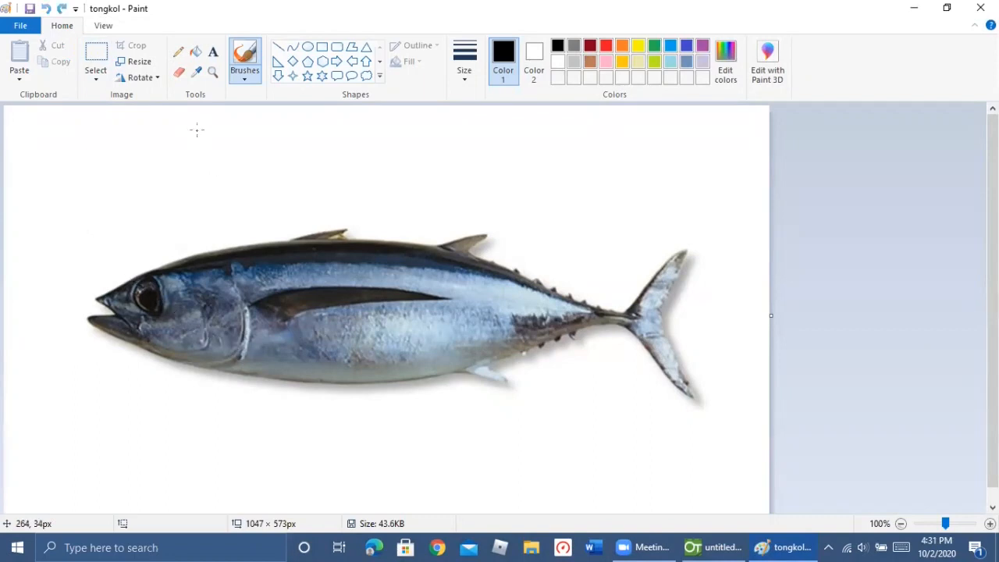
# Step: Crop the picture closely around the whole fish, to about 915 × 286 px, and save it
pyautogui.click(97, 55)
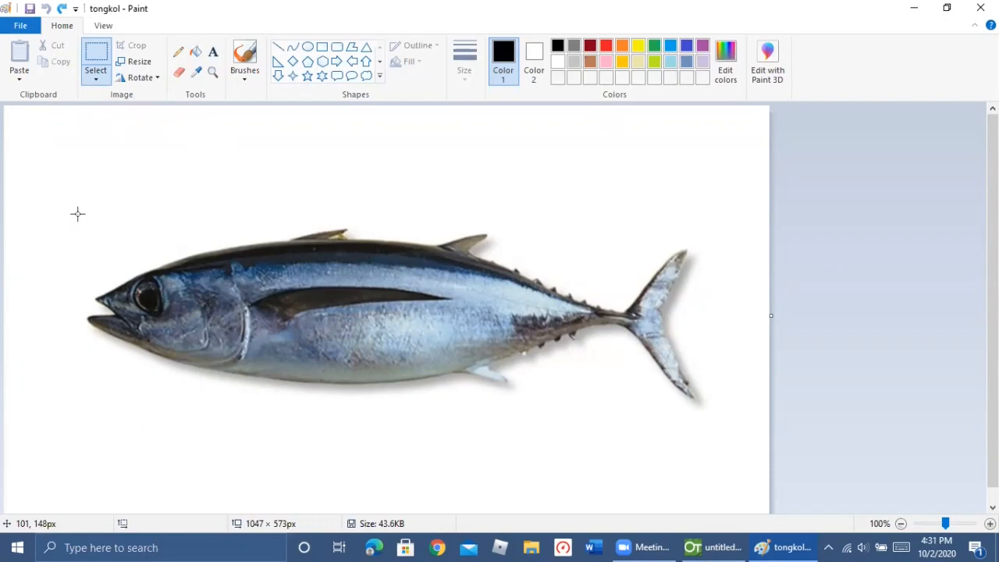
pyautogui.moveTo(78, 213); pyautogui.dragTo(746, 423)
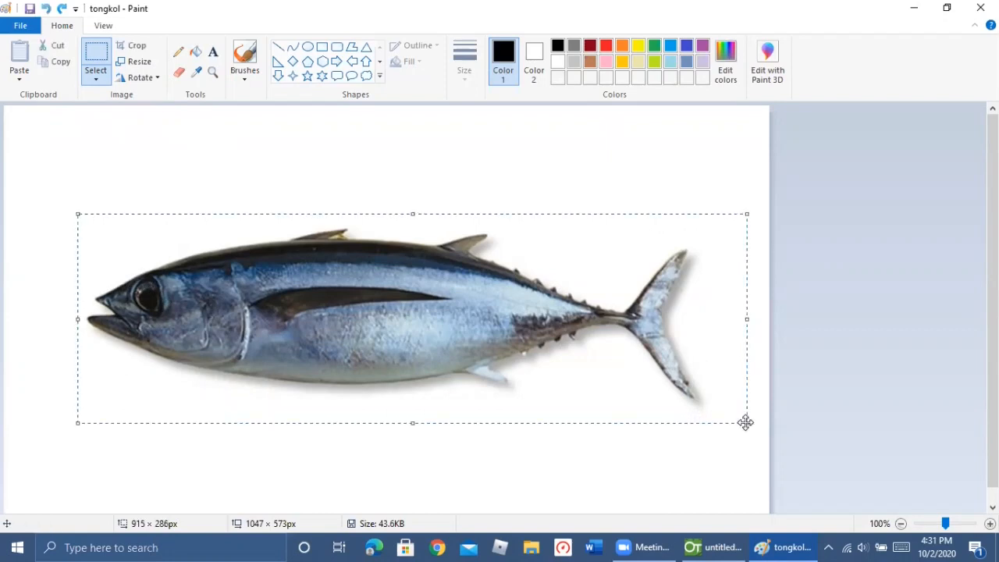
pyautogui.click(138, 46)
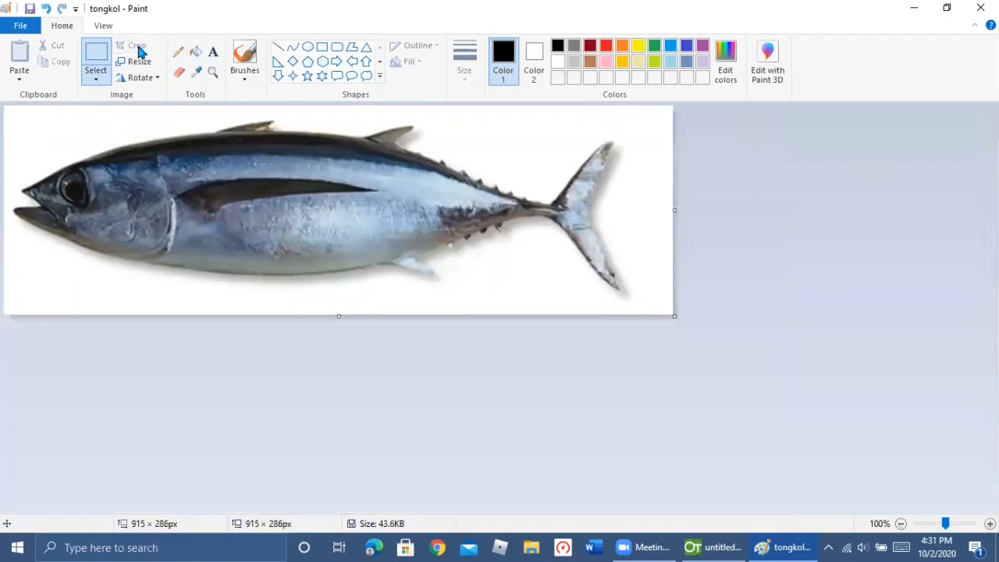
pyautogui.click(30, 10)
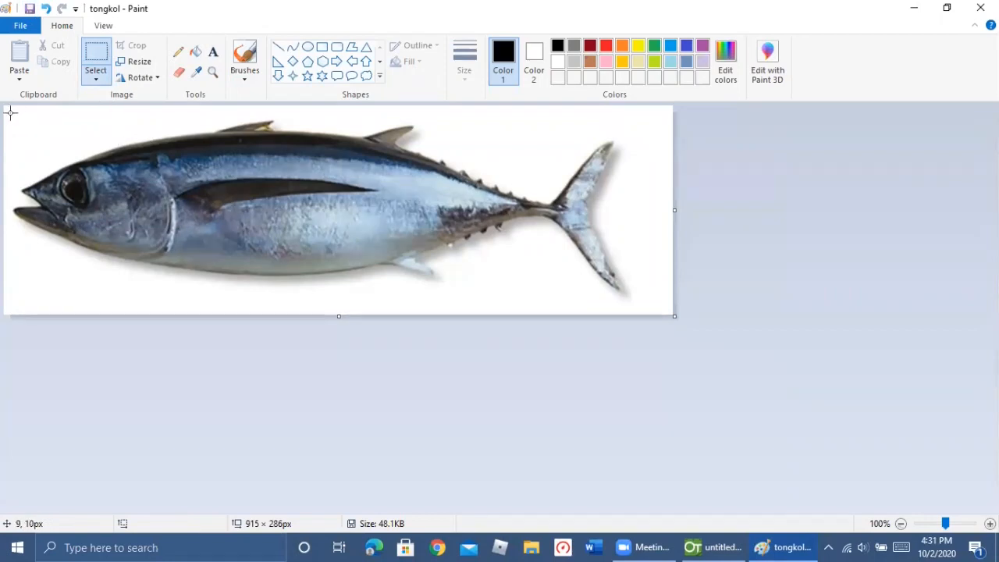
# Step: Crop the picture to the fish's head, about 300 × 256 px, and save it as the JPEG "kepala tongkol" in Pictures
pyautogui.moveTo(10, 112)
pyautogui.mouseDown()
pyautogui.moveTo(50, 201)
pyautogui.moveTo(109, 235)
pyautogui.moveTo(246, 280)
pyautogui.moveTo(252, 292)
pyautogui.moveTo(230, 299)
pyautogui.mouseUp()
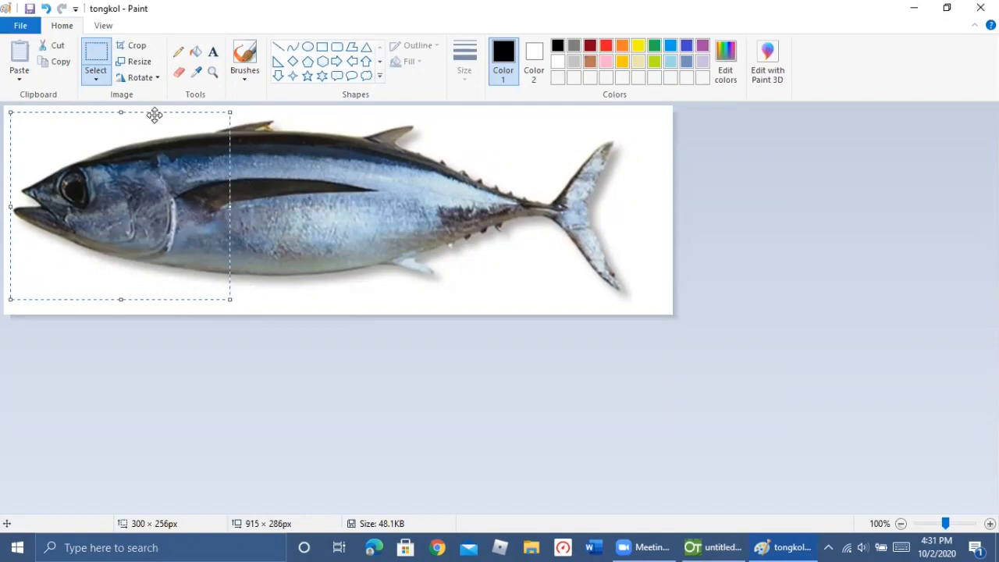
pyautogui.click(140, 49)
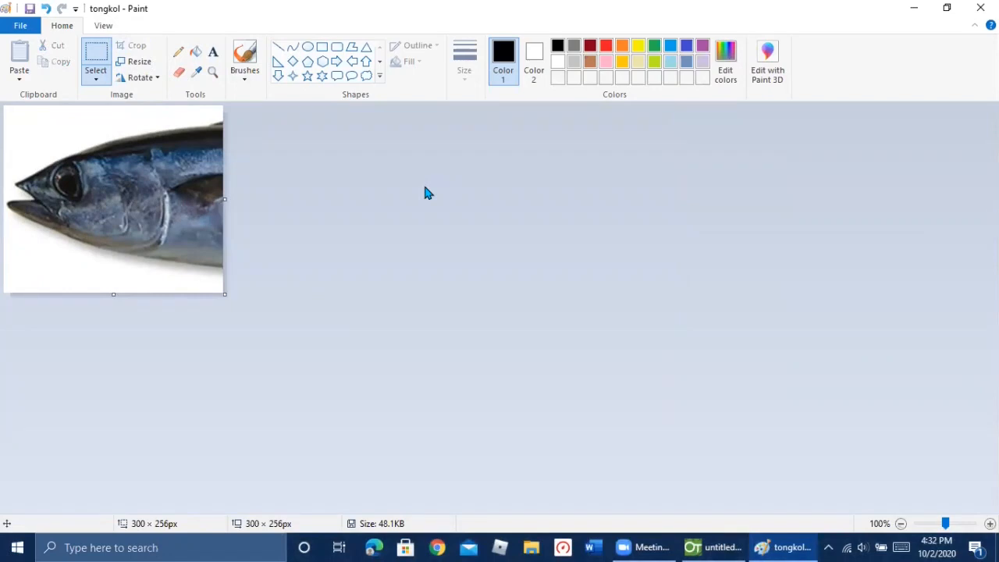
pyautogui.click(26, 27)
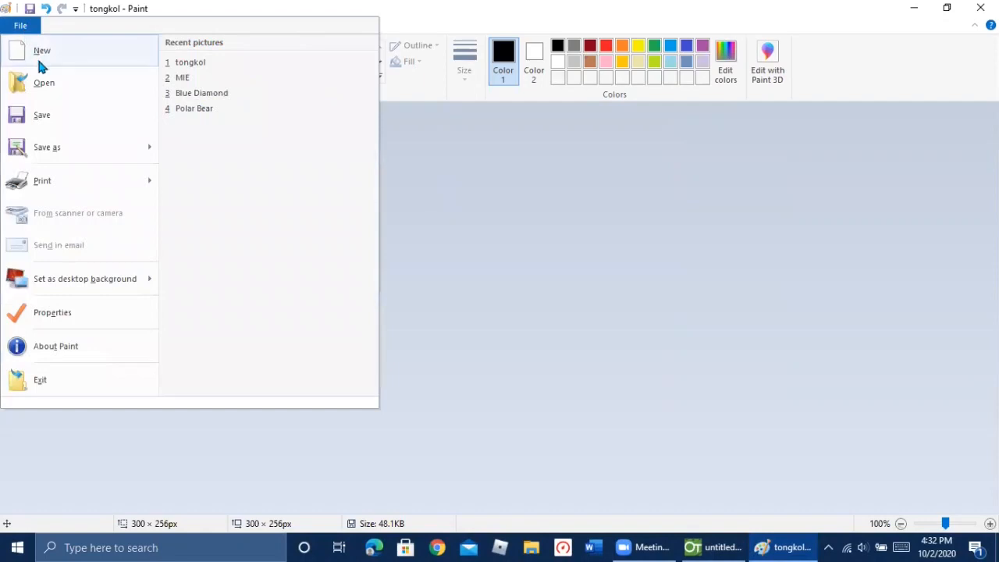
pyautogui.click(91, 148)
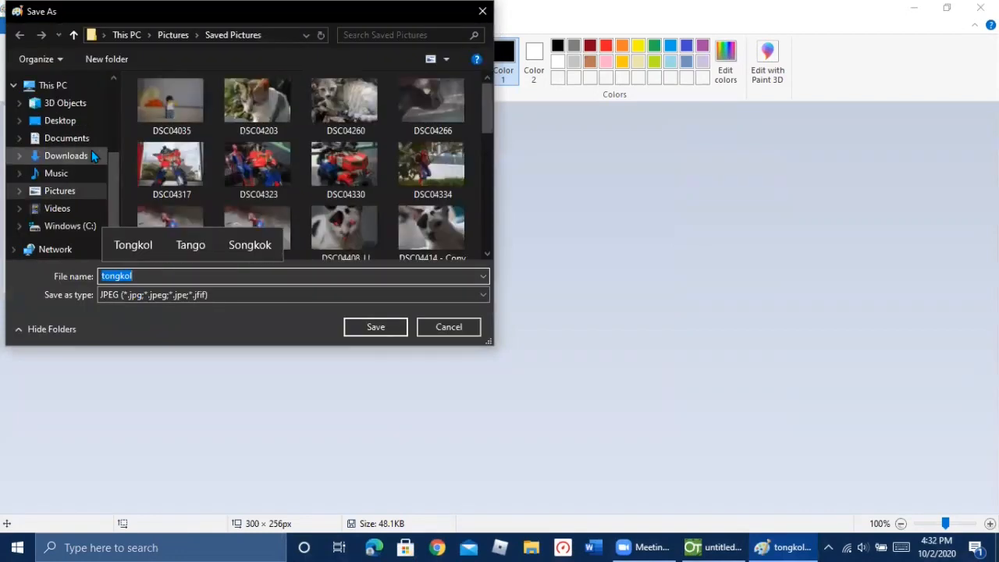
pyautogui.write('kepala')
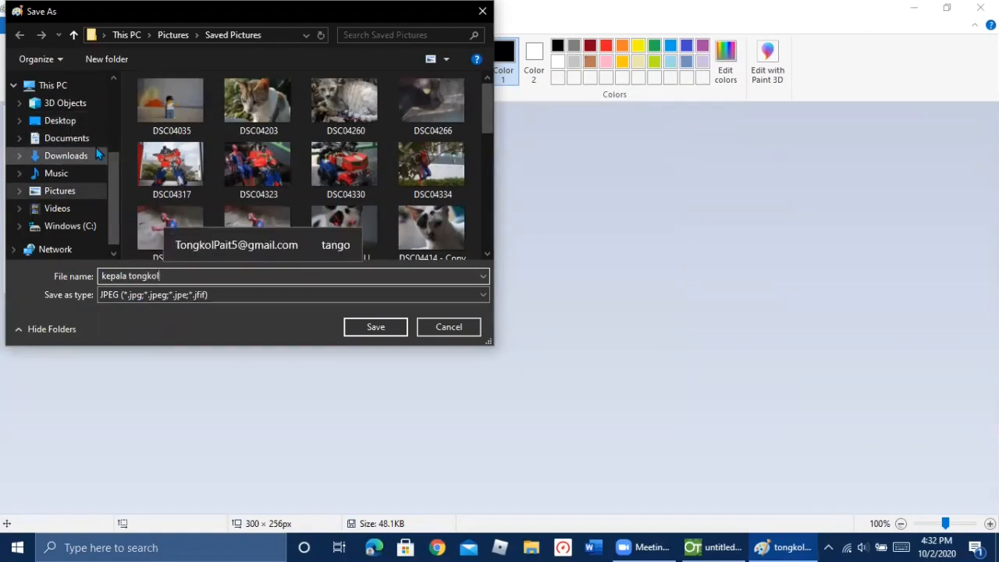
pyautogui.click(84, 192)
pyautogui.click(357, 327)
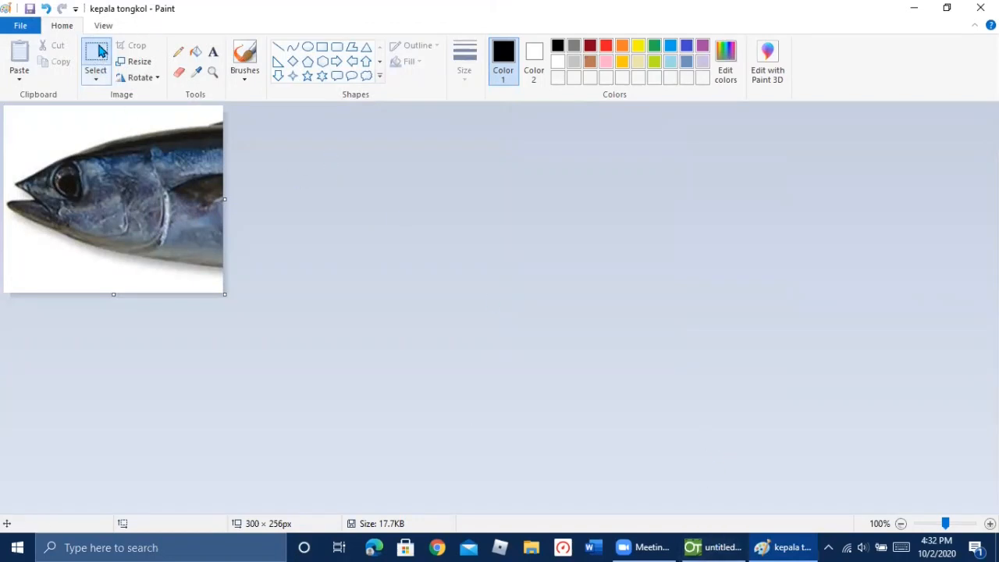
# Step: Undo the head crop, crop the fish to its middle body section, about 355 × 268 px, and save under the current name
pyautogui.click(44, 9)
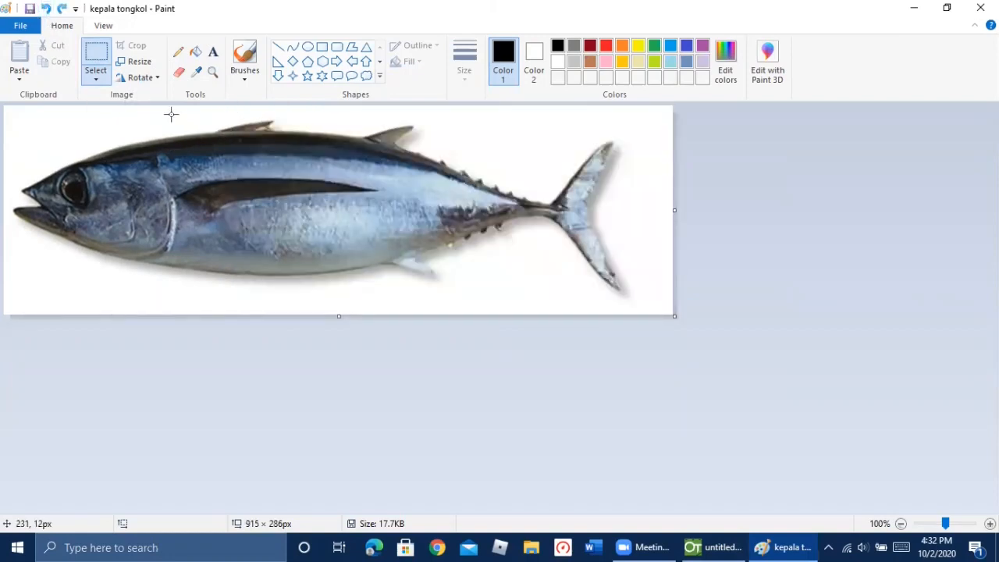
pyautogui.moveTo(168, 110); pyautogui.dragTo(426, 305)
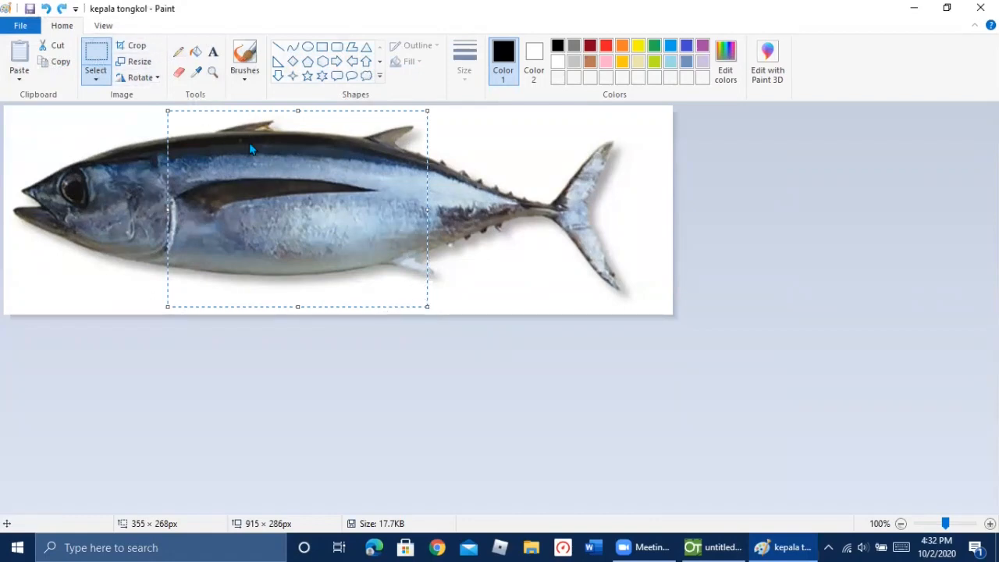
pyautogui.click(136, 48)
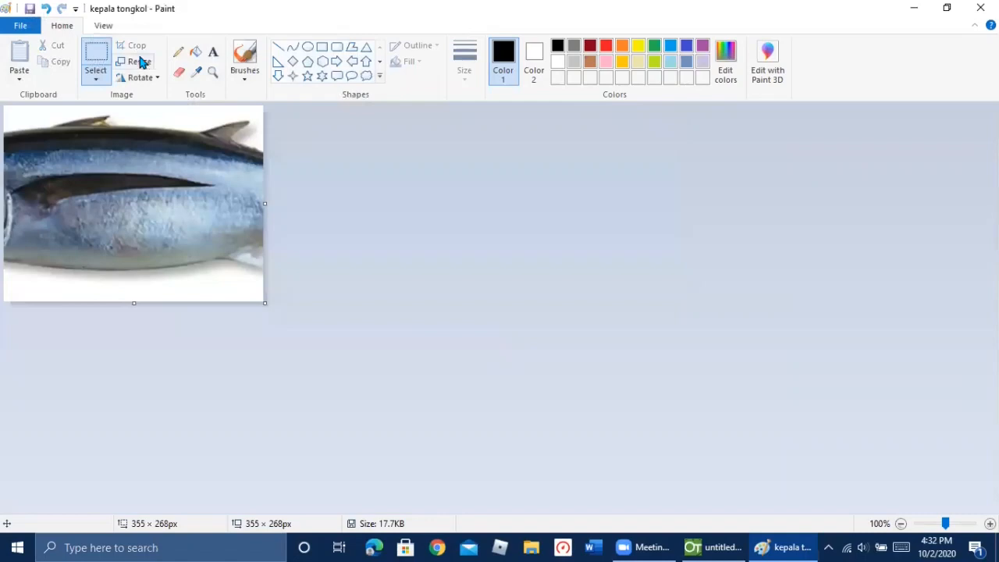
pyautogui.click(24, 27)
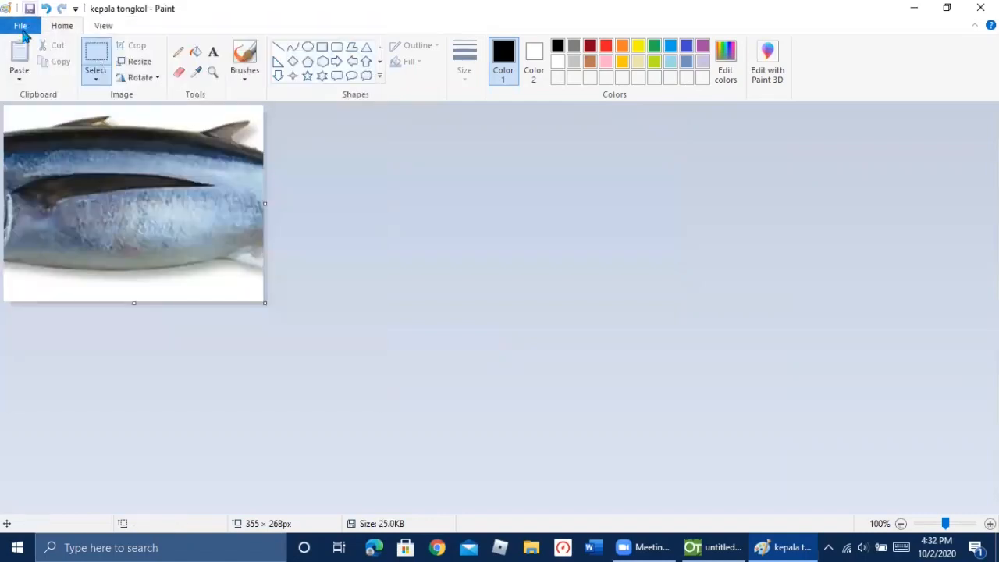
pyautogui.click(22, 26)
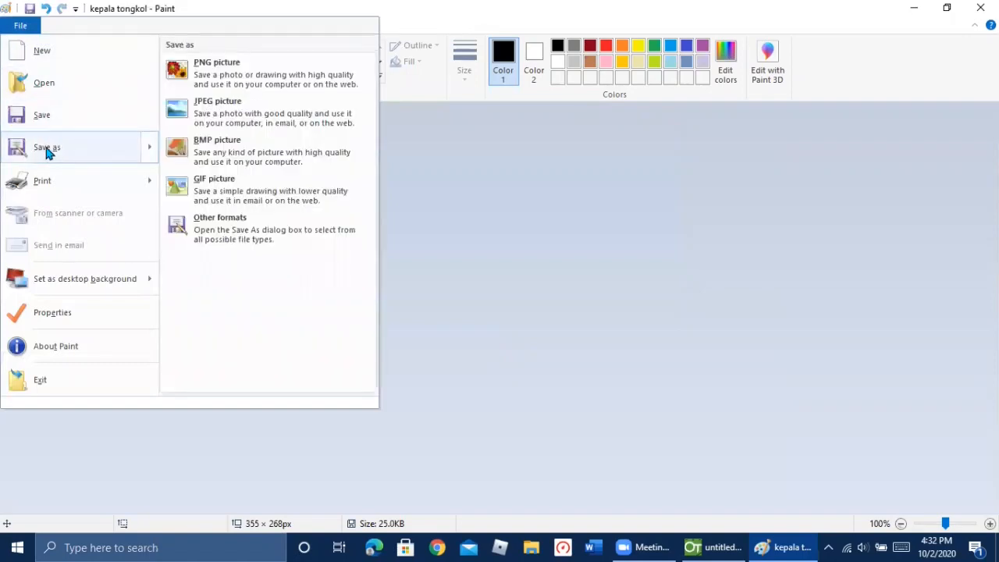
pyautogui.click(47, 151)
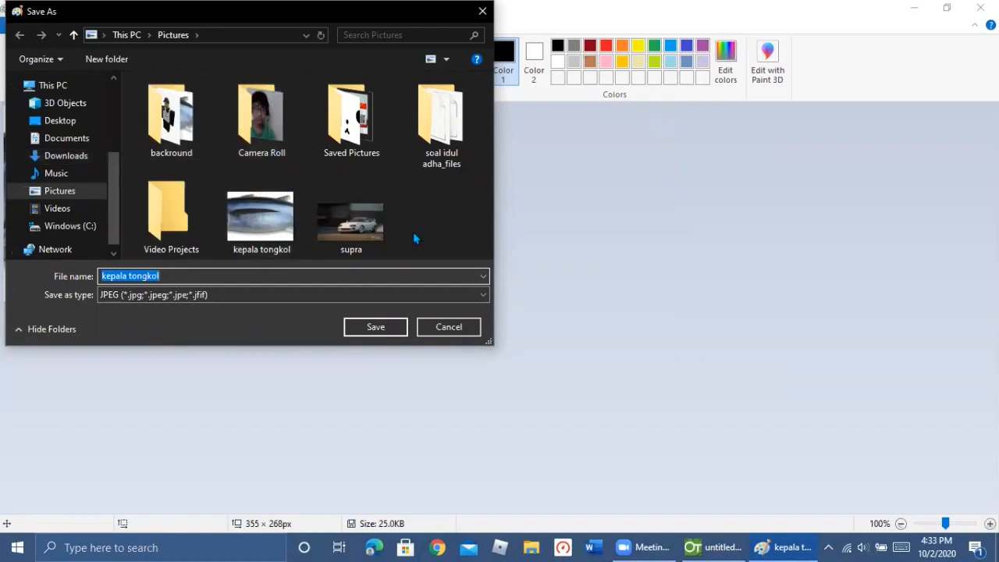
pyautogui.click(437, 328)
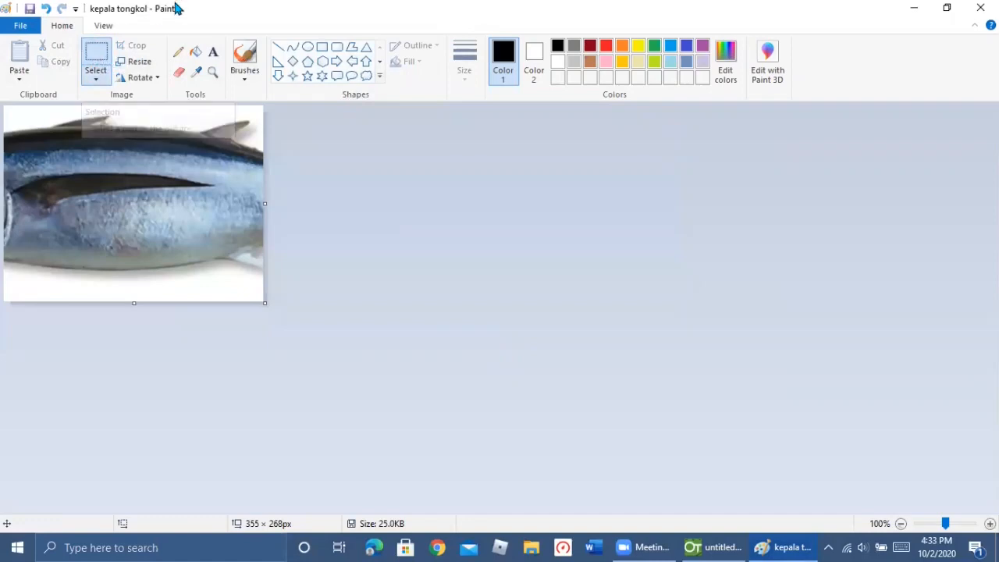
# Step: Undo the body crop and the whole-fish crop, and redo both
pyautogui.click(45, 8)
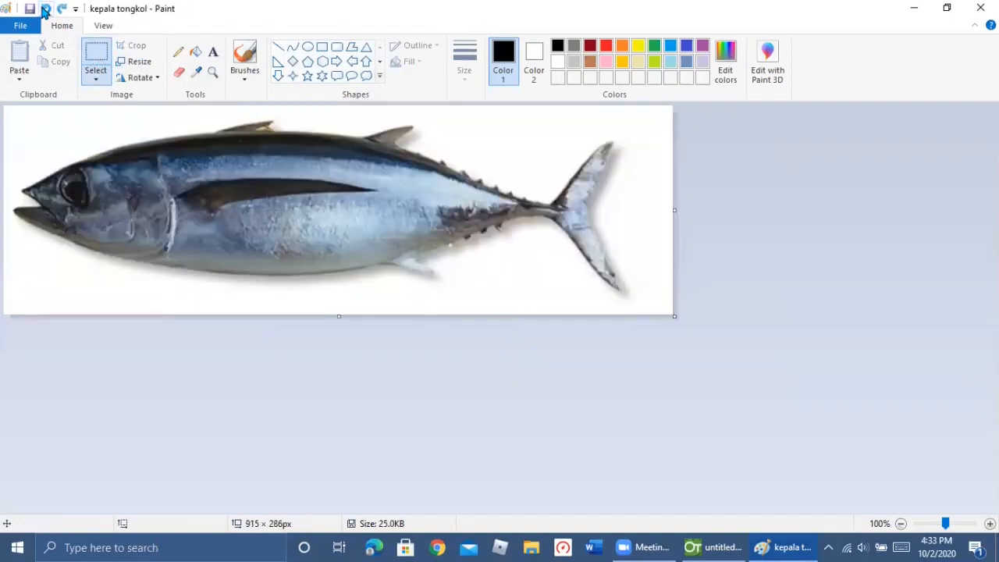
pyautogui.click(45, 8)
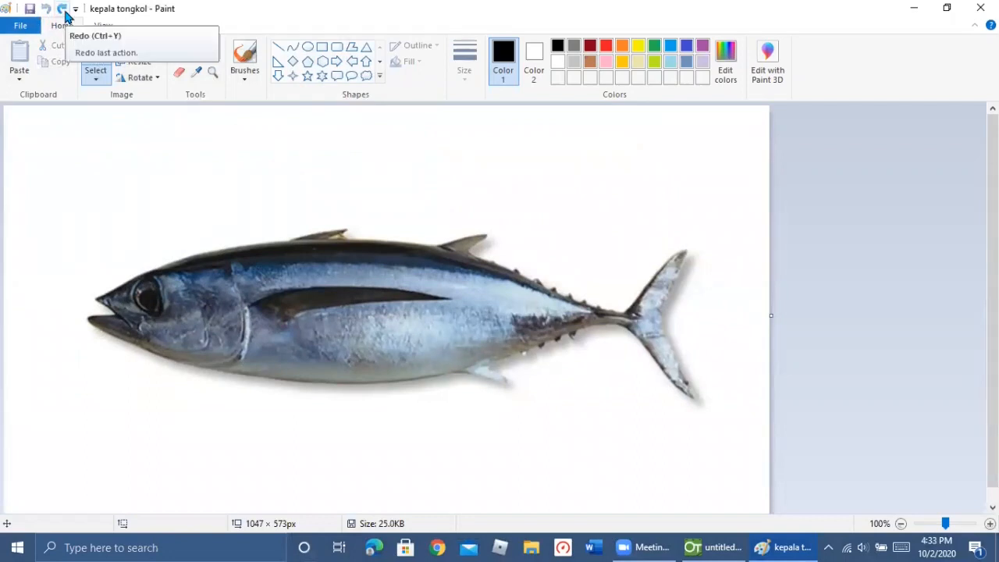
pyautogui.click(64, 11)
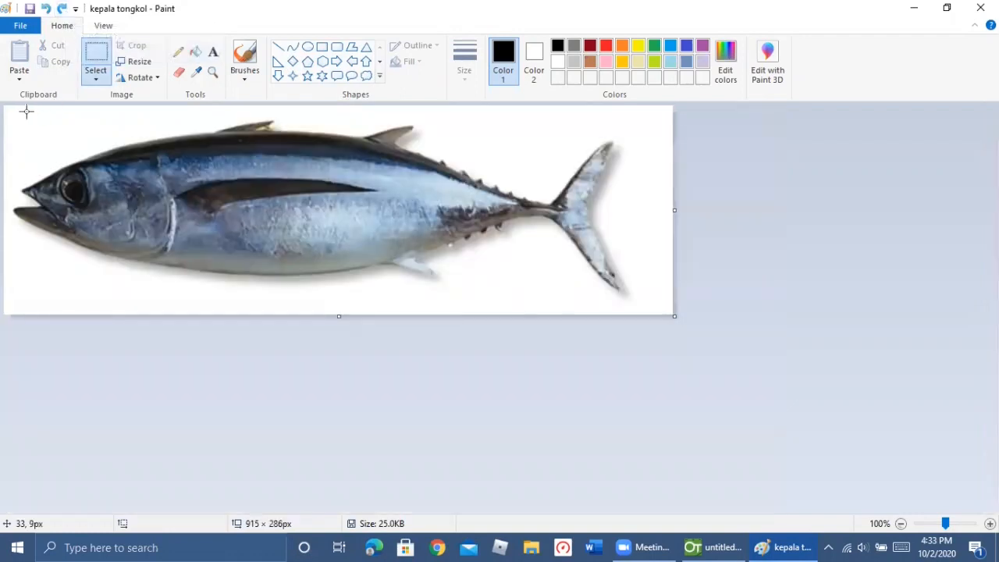
pyautogui.click(62, 10)
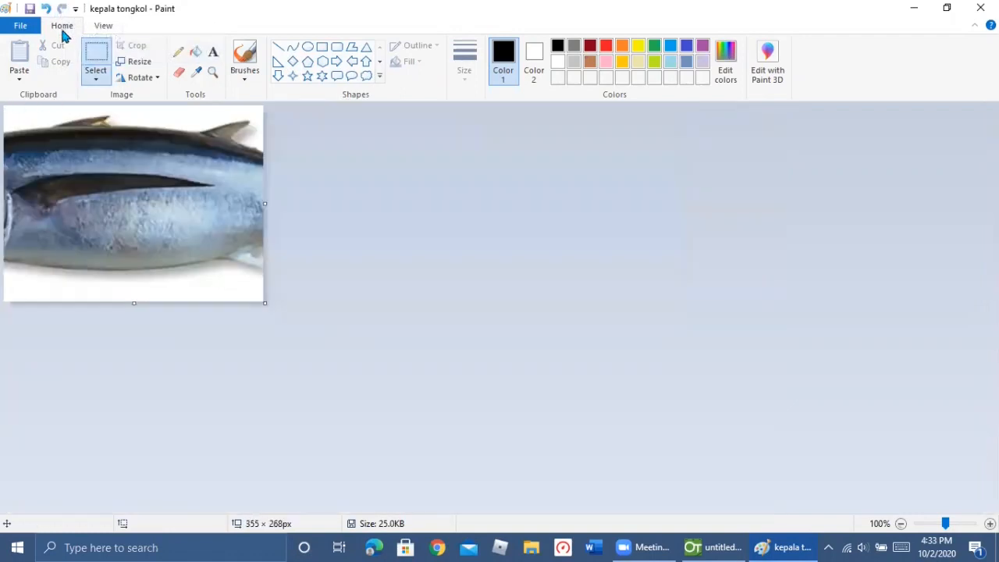
# Step: Undo the body crop, crop the picture to the fish's head, about 264 × 272 px, and save it over the JPEG "kepala tongkol"
pyautogui.click(46, 8)
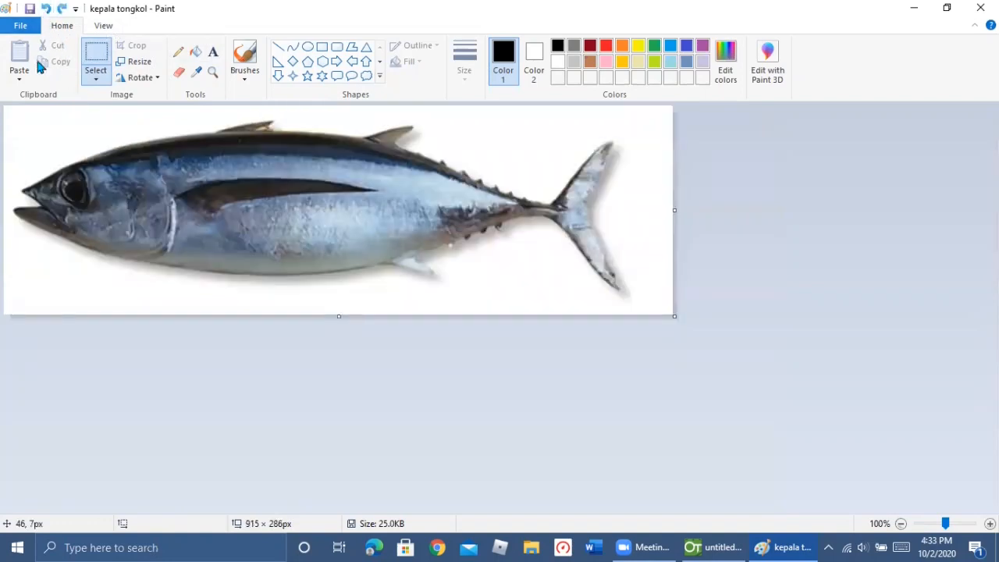
pyautogui.moveTo(7, 107); pyautogui.dragTo(198, 305)
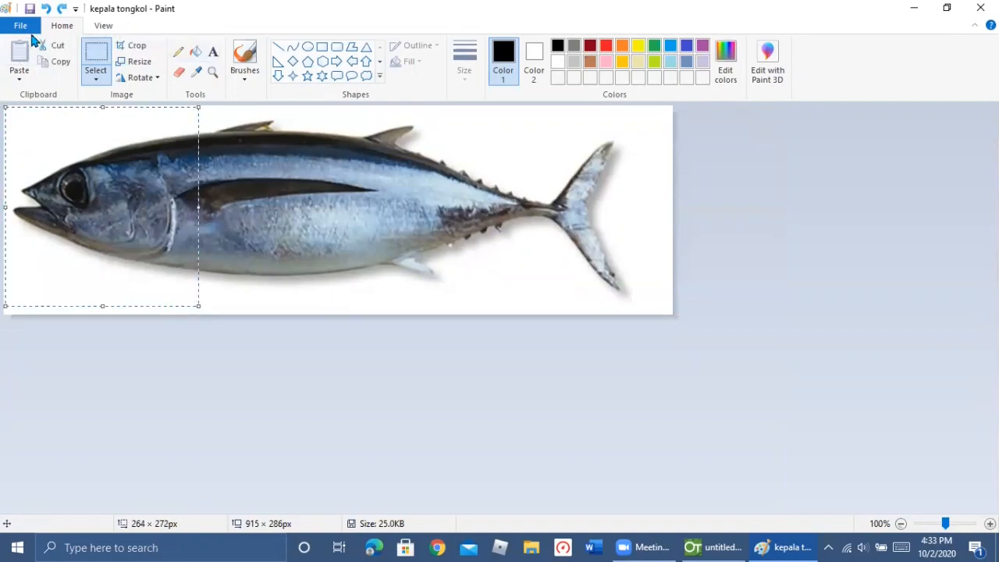
pyautogui.click(133, 45)
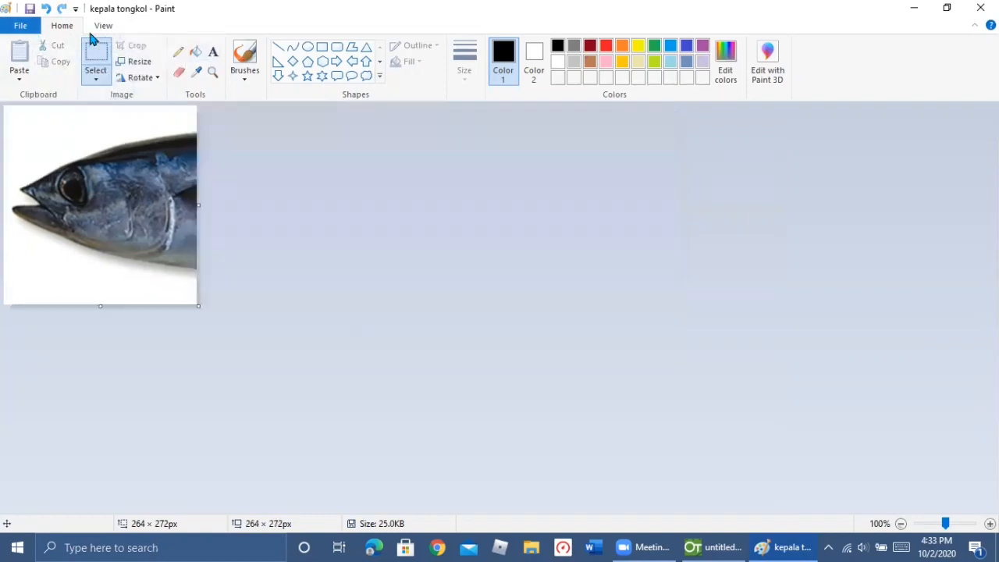
pyautogui.click(24, 28)
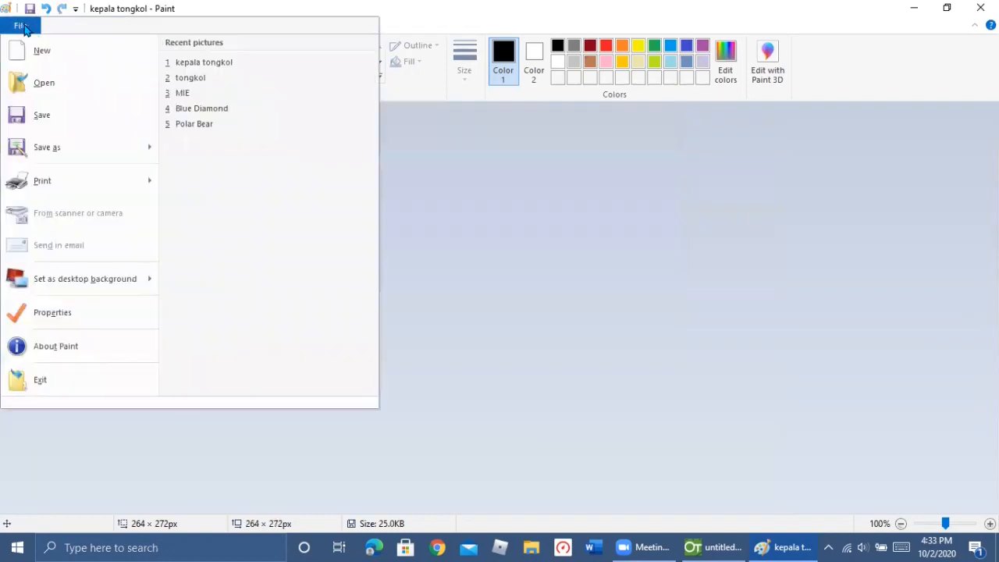
pyautogui.click(86, 147)
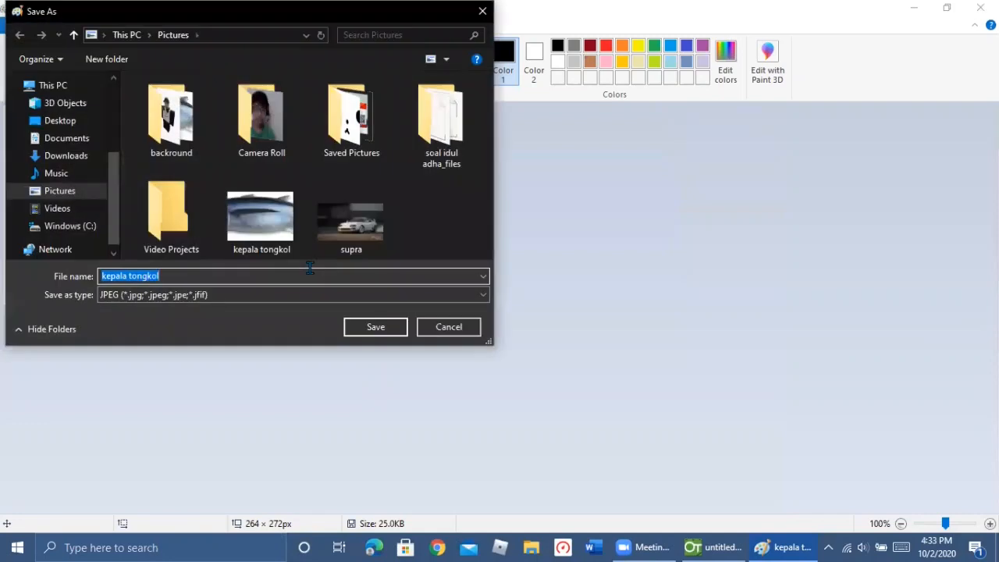
pyautogui.click(355, 327)
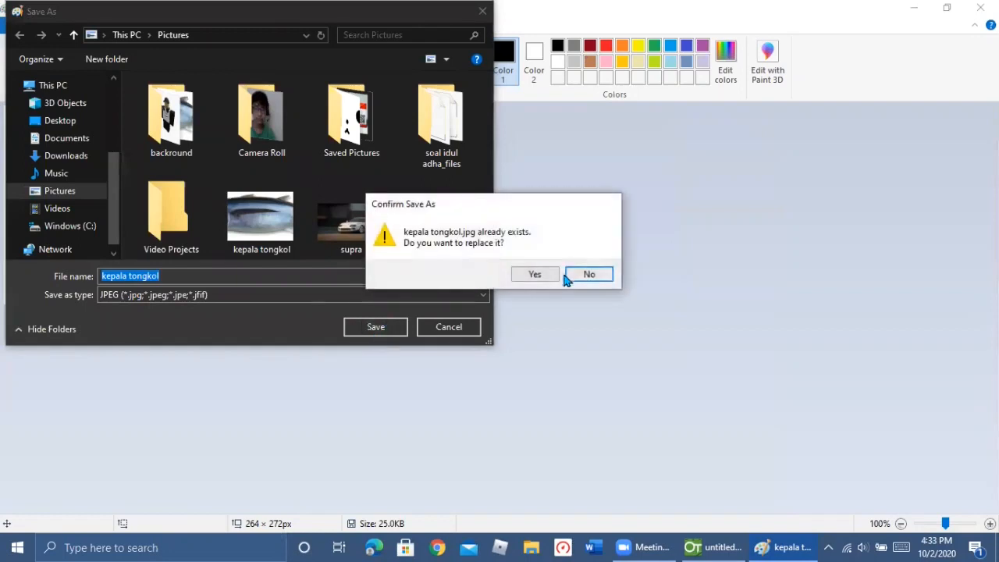
pyautogui.click(536, 277)
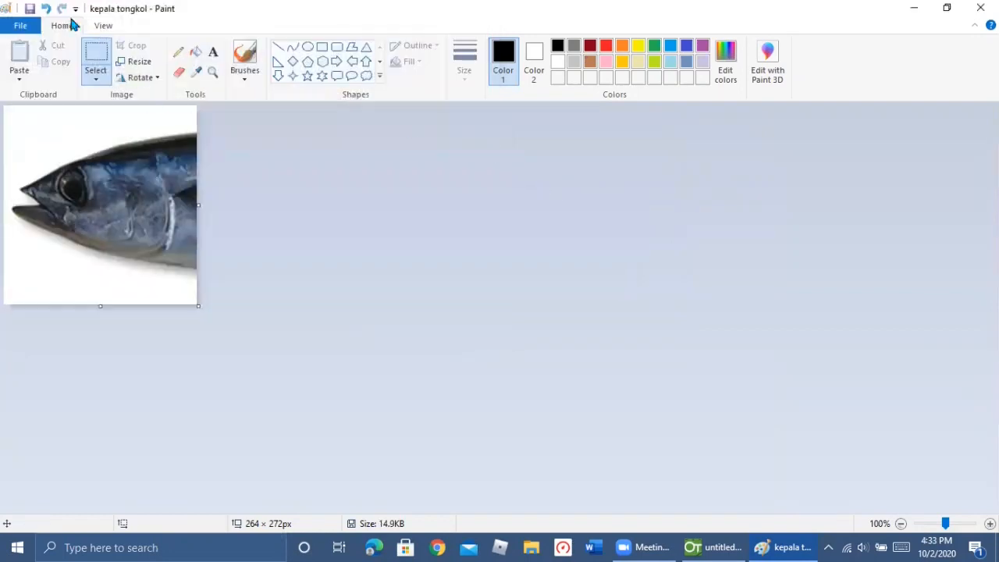
# Step: Undo the head crop, crop to the fish's middle body, about 340 × 258 px, and save it as the JPEG "badan tongkol" in Pictures
pyautogui.click(46, 9)
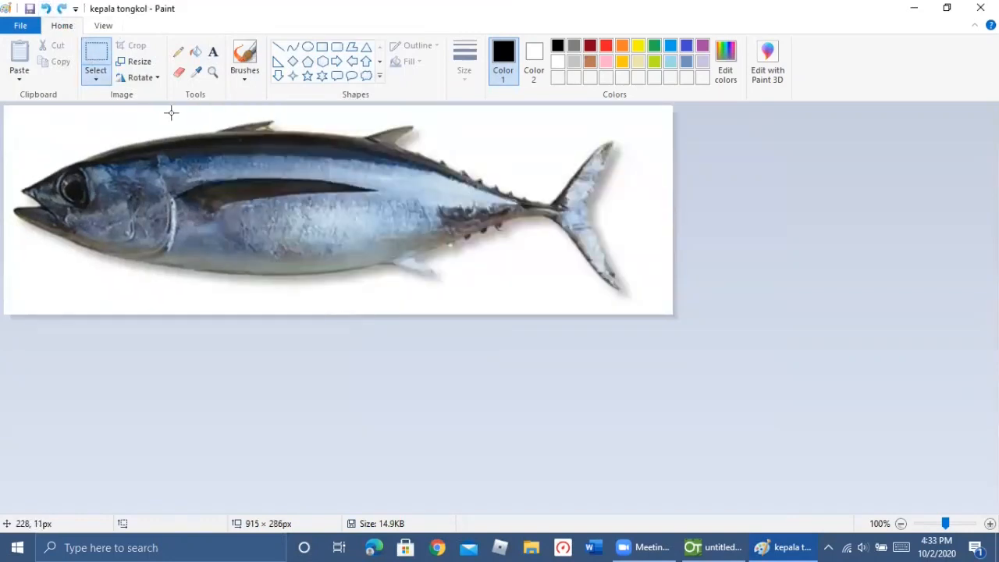
pyautogui.moveTo(171, 113); pyautogui.dragTo(420, 303)
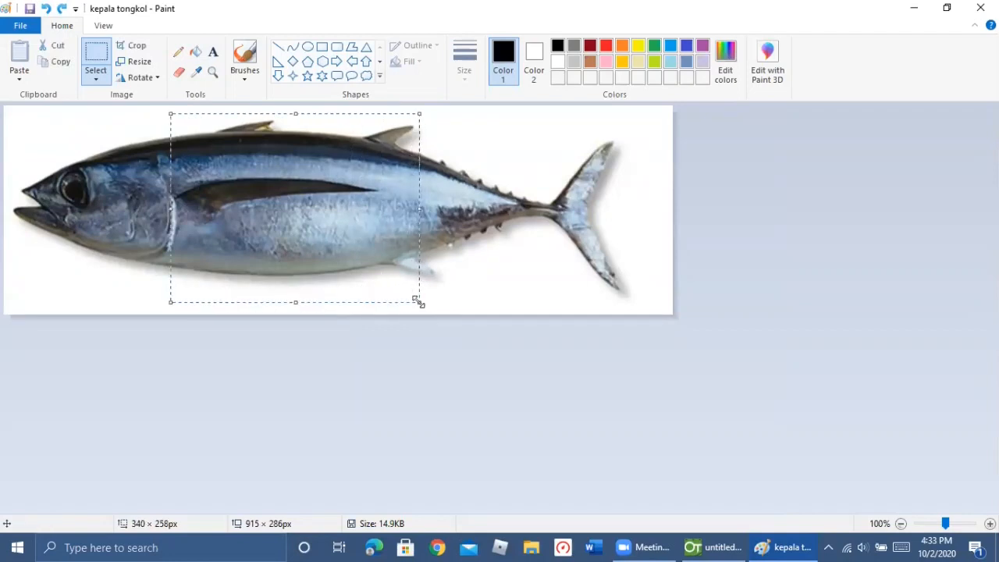
pyautogui.click(133, 45)
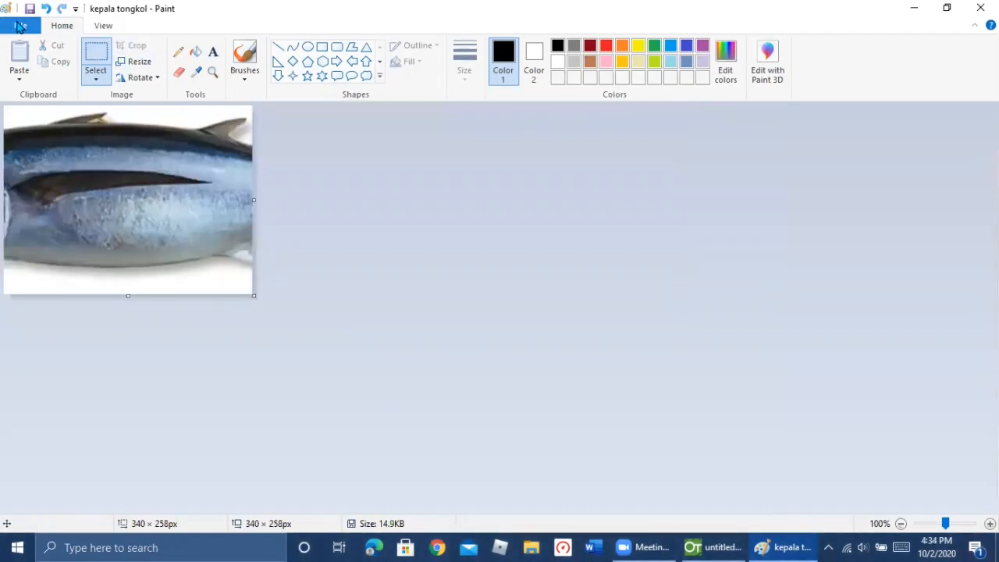
pyautogui.click(20, 26)
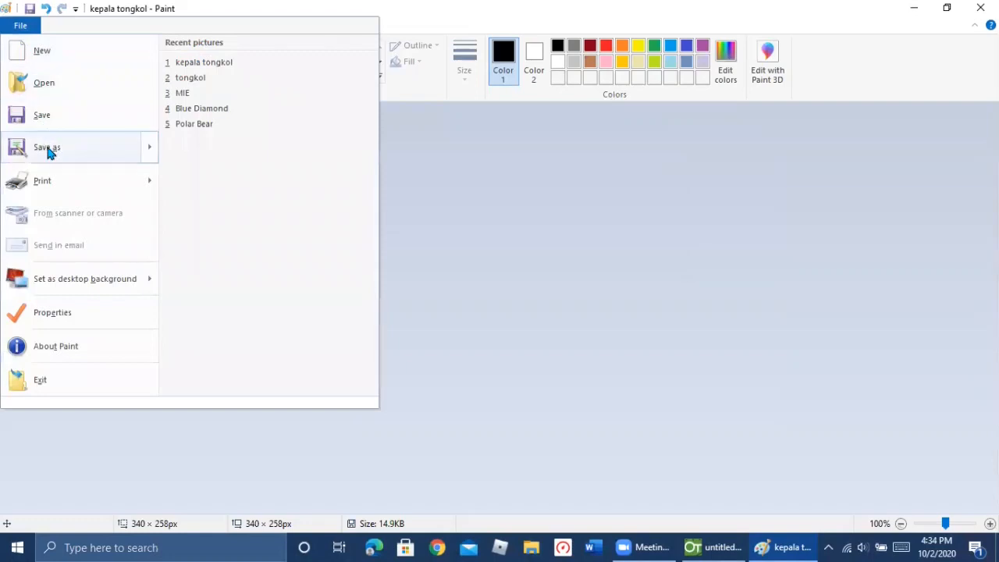
pyautogui.click(44, 149)
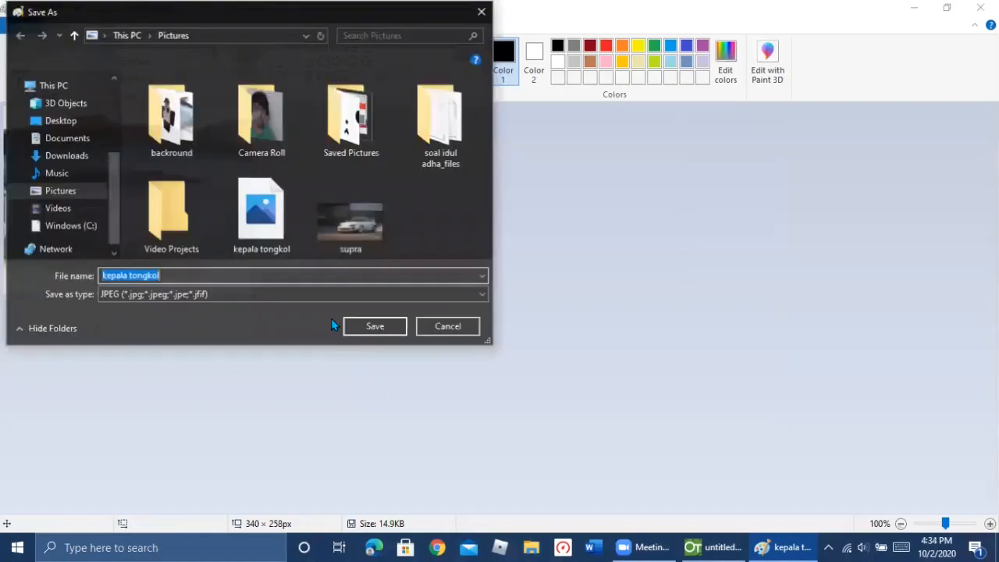
pyautogui.write('badan ton')
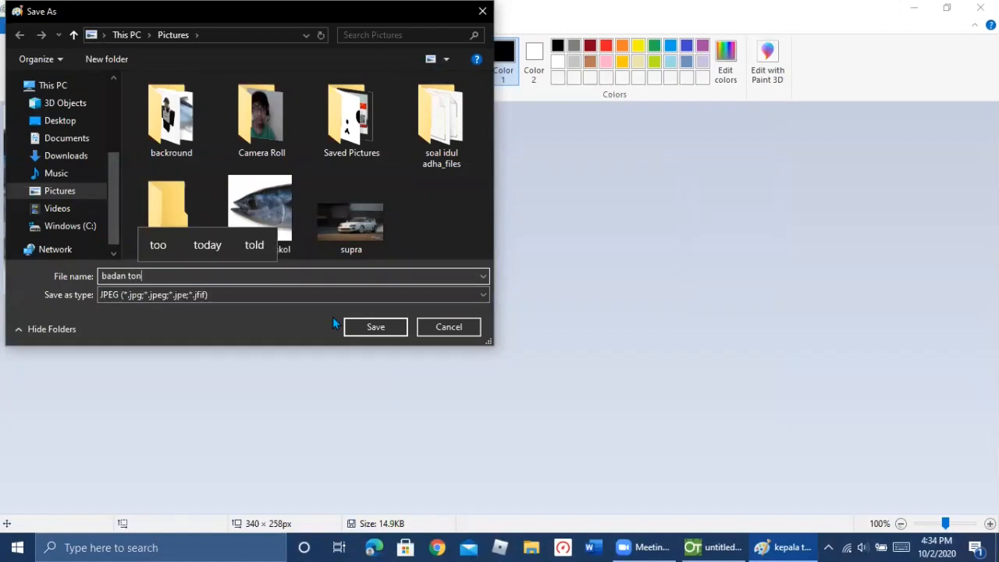
pyautogui.write('gkol')
pyautogui.click(355, 326)
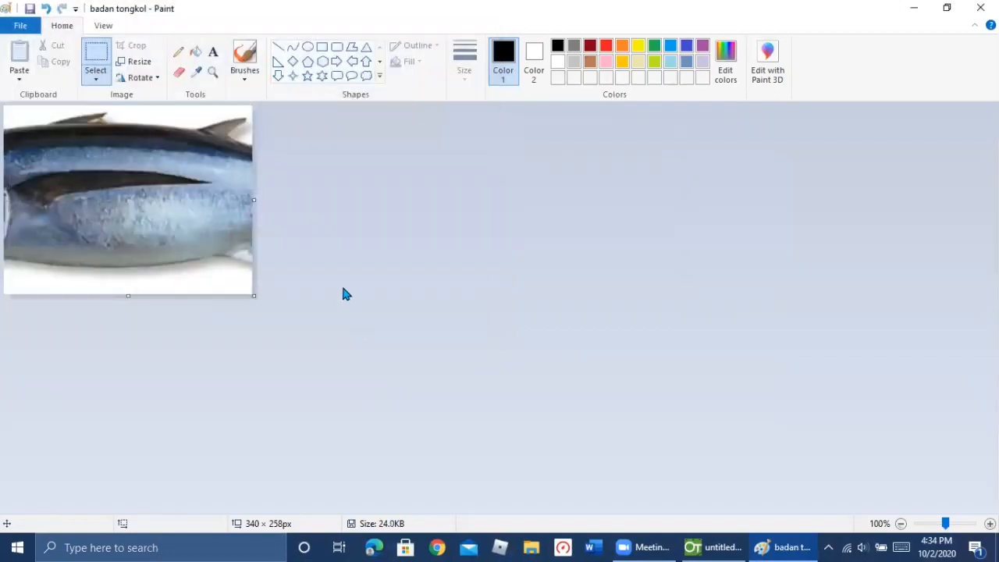
# Step: Undo the body crop, crop to the fish's tail, about 334 × 239 px, and save it as the JPEG "ekor tongkol" in Pictures
pyautogui.click(46, 10)
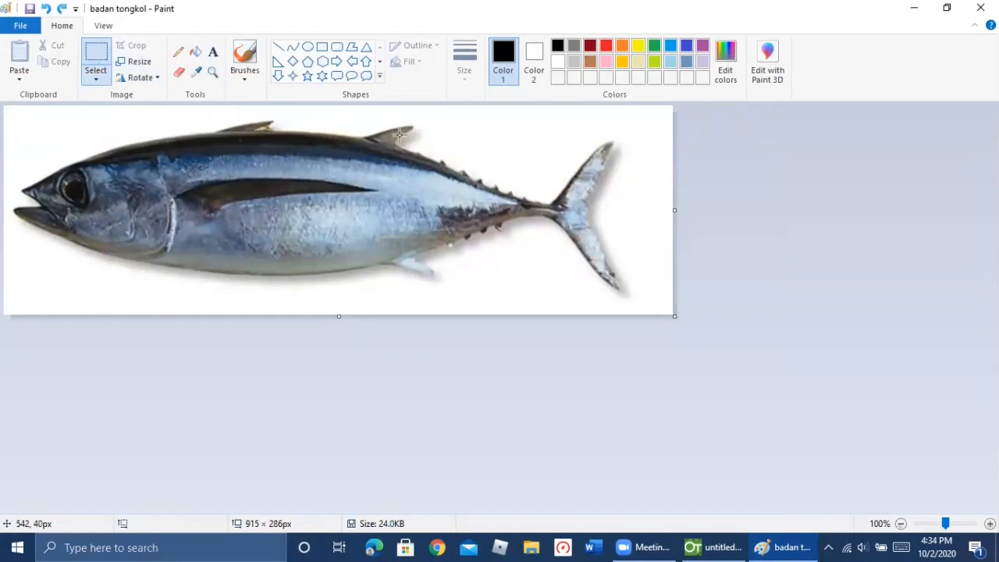
pyautogui.moveTo(390, 124); pyautogui.dragTo(633, 298)
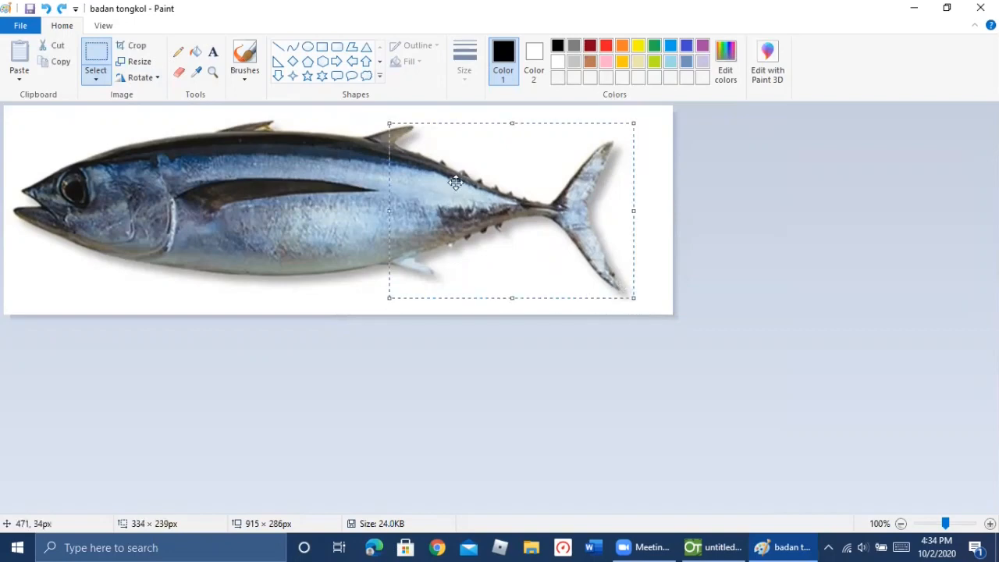
pyautogui.click(132, 47)
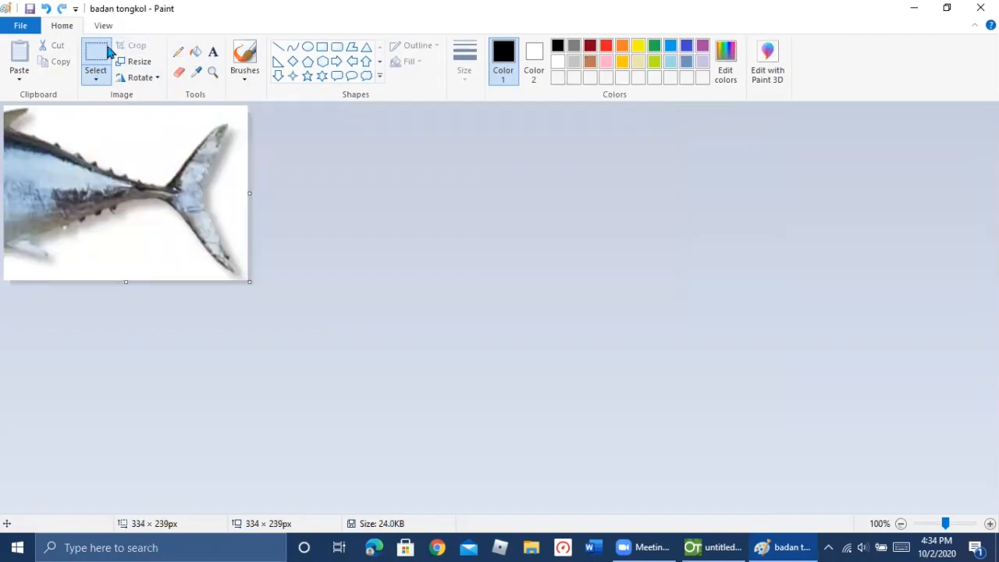
pyautogui.click(21, 26)
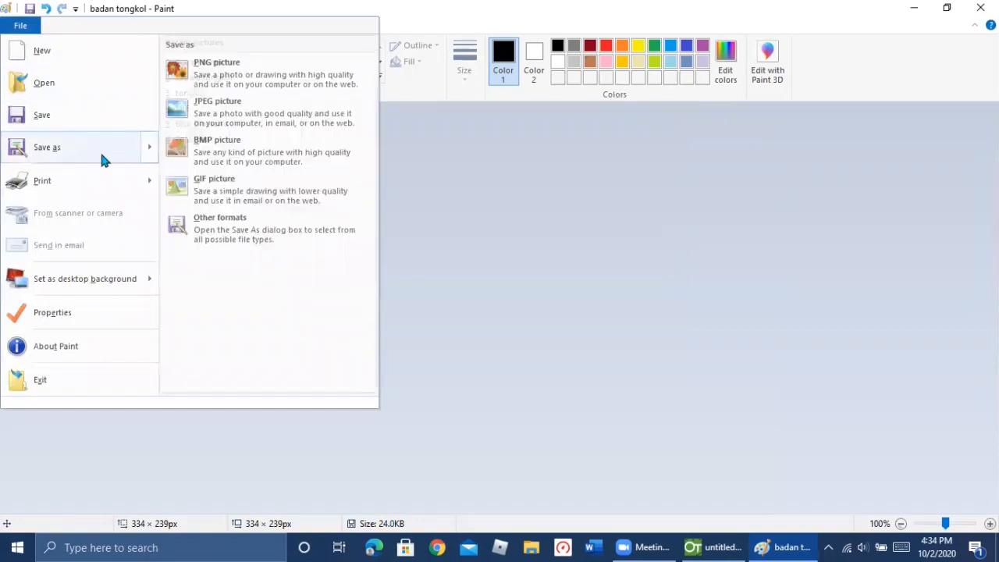
pyautogui.click(100, 150)
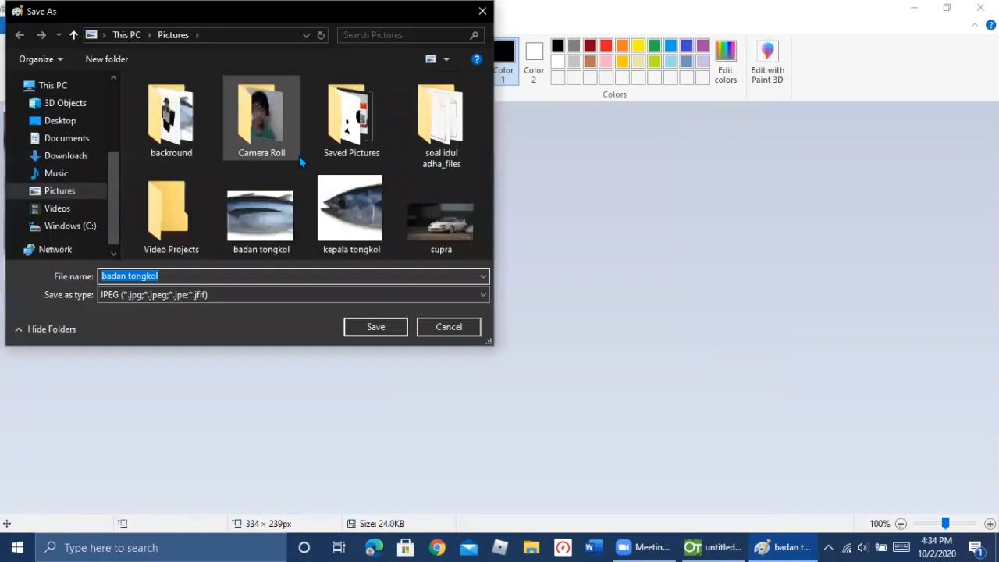
pyautogui.write('ekor to')
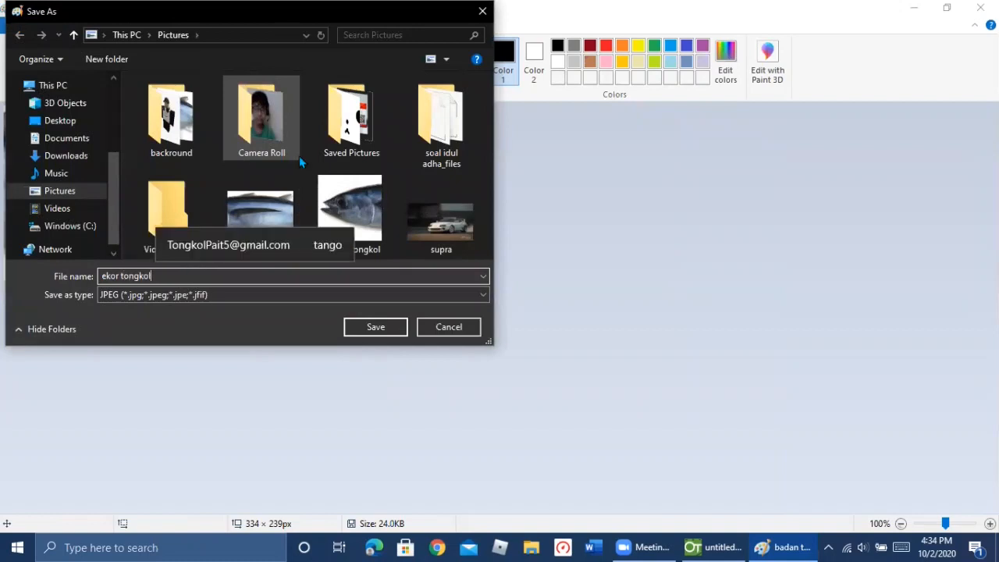
pyautogui.click(370, 327)
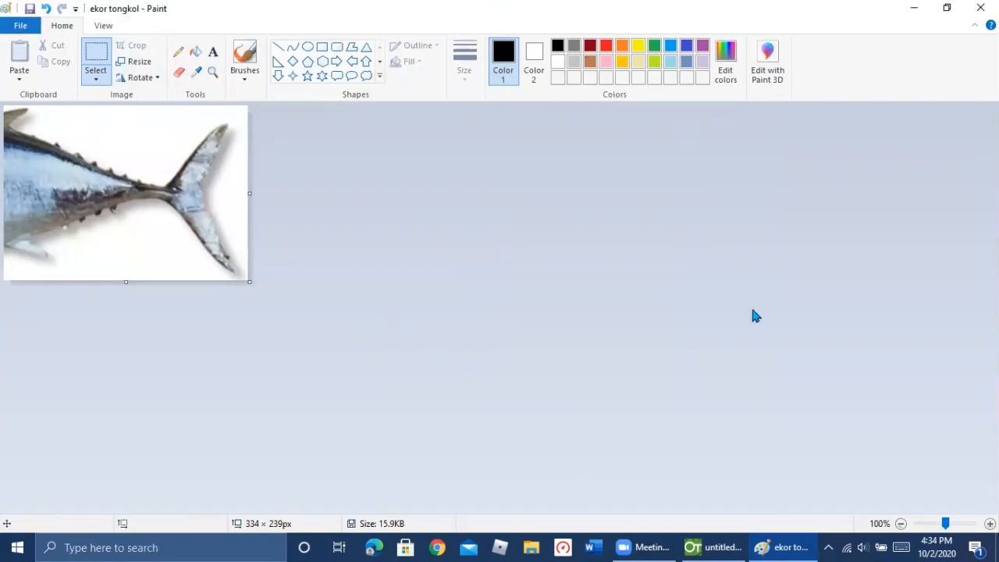
# Step: Close Paint and import the image "badan tongkol" from the Pictures folder into the OpenToonz scene
pyautogui.click(979, 8)
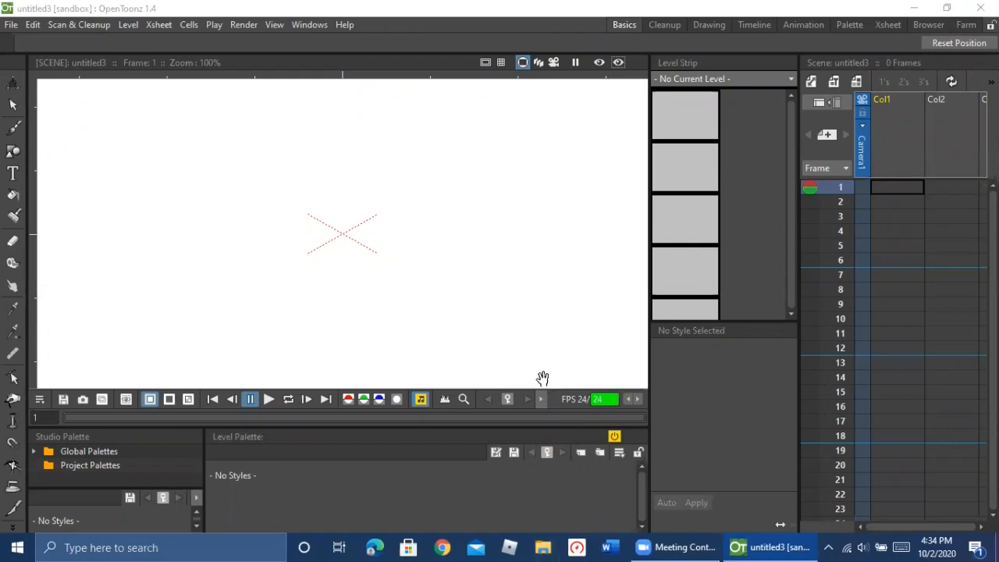
pyautogui.press('super+e')
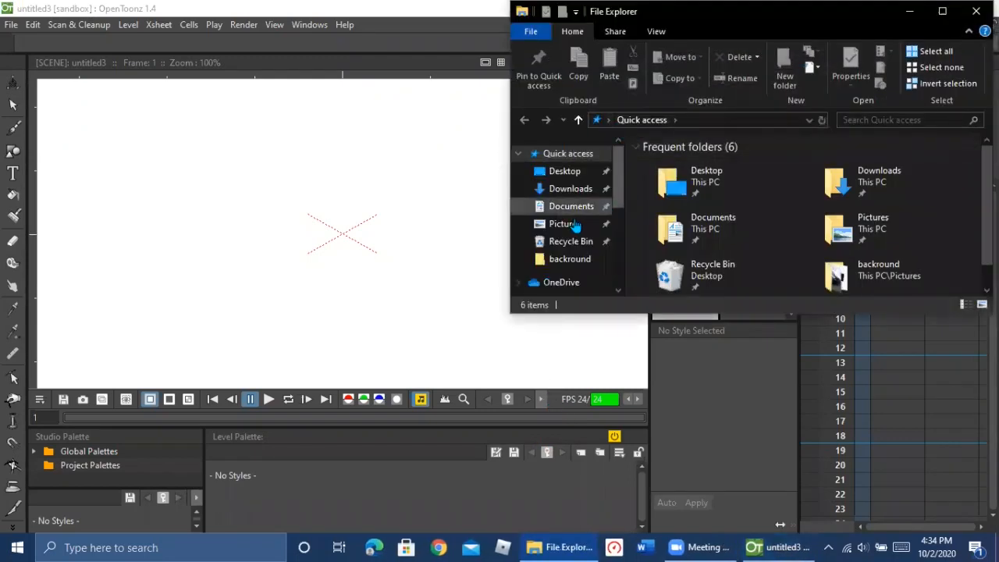
pyautogui.click(575, 225)
pyautogui.scroll(-2, 744, 197)
pyautogui.scroll(1, 749, 200)
pyautogui.moveTo(756, 201); pyautogui.dragTo(393, 201)
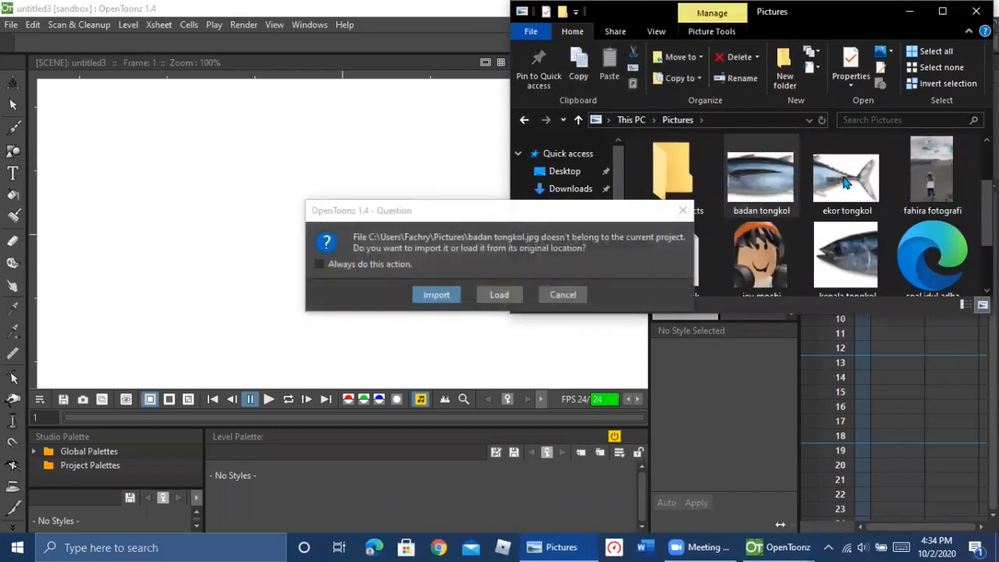
pyautogui.click(436, 294)
# Step: Import the images "ekor tongkol" and "kepala tongkol" into the scene and close the Pictures folder window
pyautogui.moveTo(843, 182); pyautogui.dragTo(490, 232)
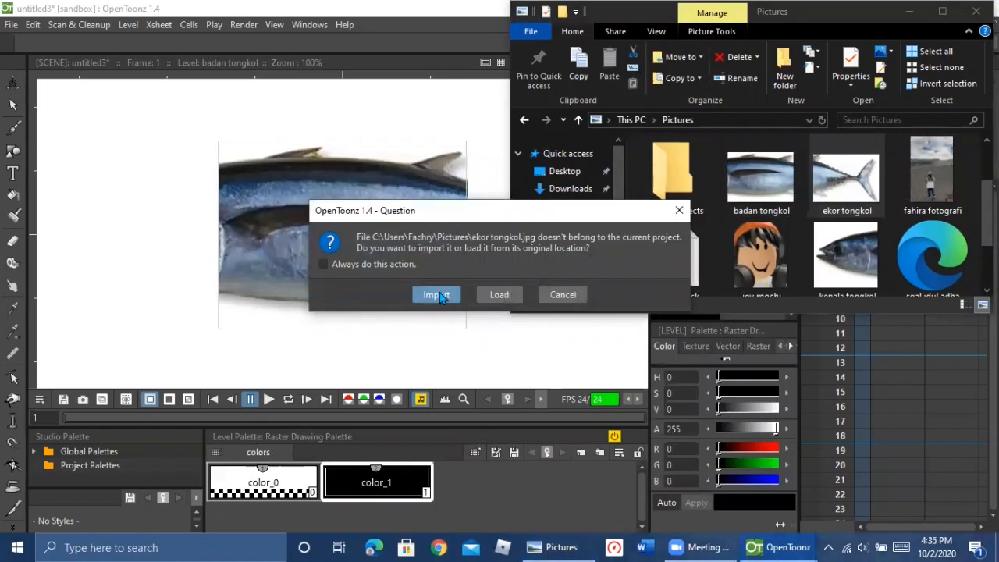
pyautogui.click(438, 295)
pyautogui.moveTo(855, 285); pyautogui.dragTo(215, 240)
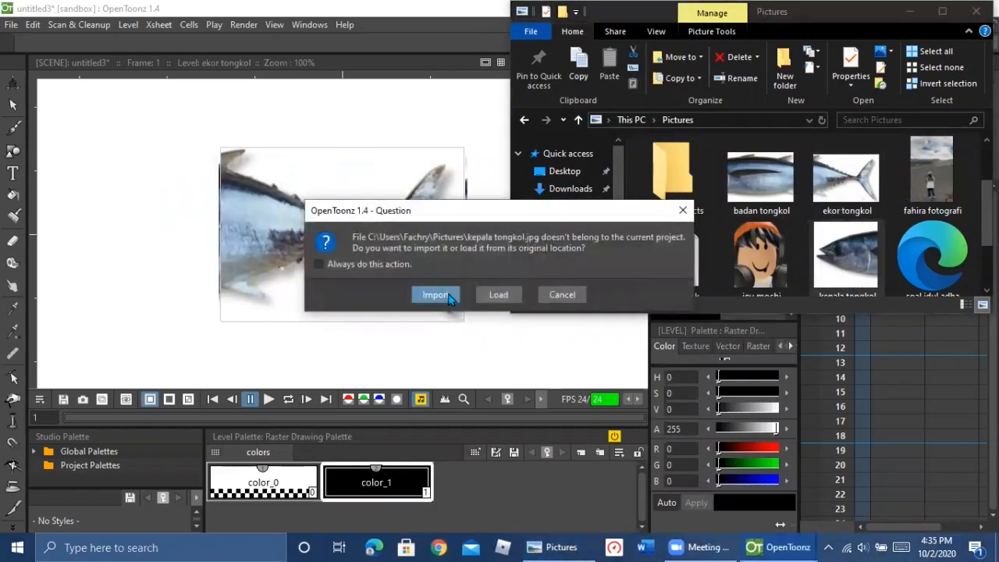
pyautogui.click(436, 295)
pyautogui.click(976, 11)
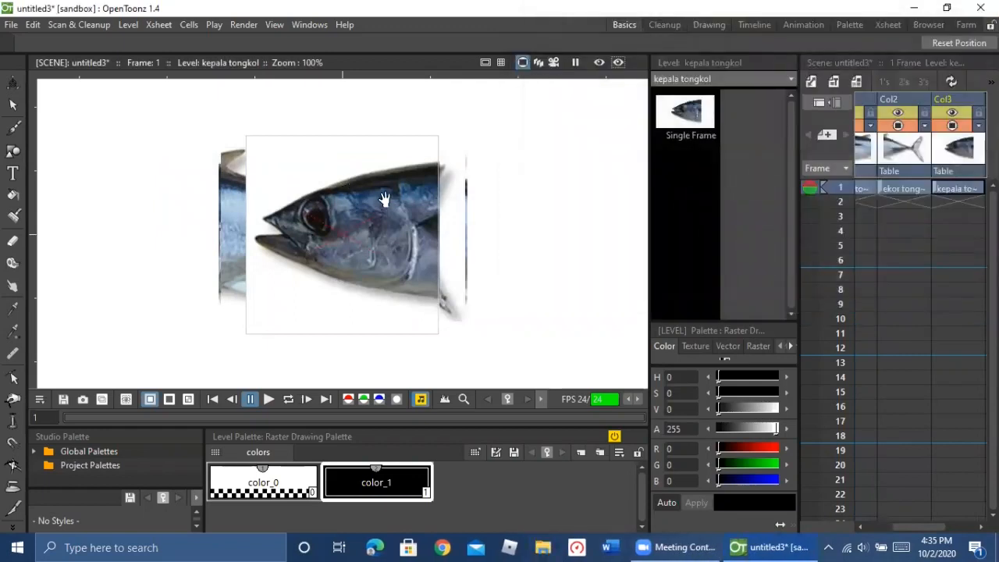
# Step: Try to move the head image "kepala tongkol" on the canvas
pyautogui.scroll(-2, 435, 193)
pyautogui.scroll(-1, 402, 217)
pyautogui.moveTo(348, 214); pyautogui.dragTo(324, 253)
pyautogui.moveTo(420, 237); pyautogui.dragTo(435, 236)
pyautogui.rightClick(489, 177)
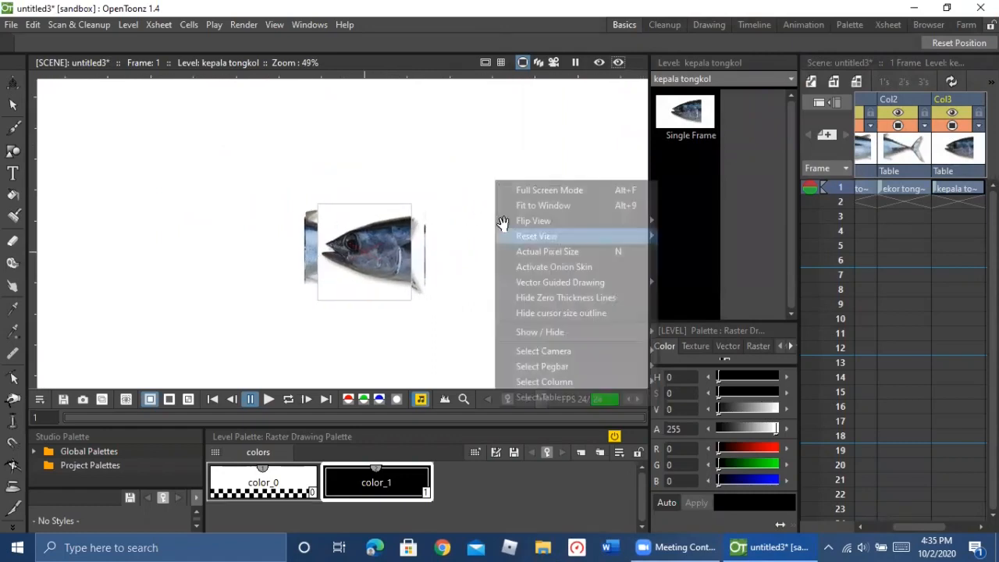
pyautogui.click(516, 233)
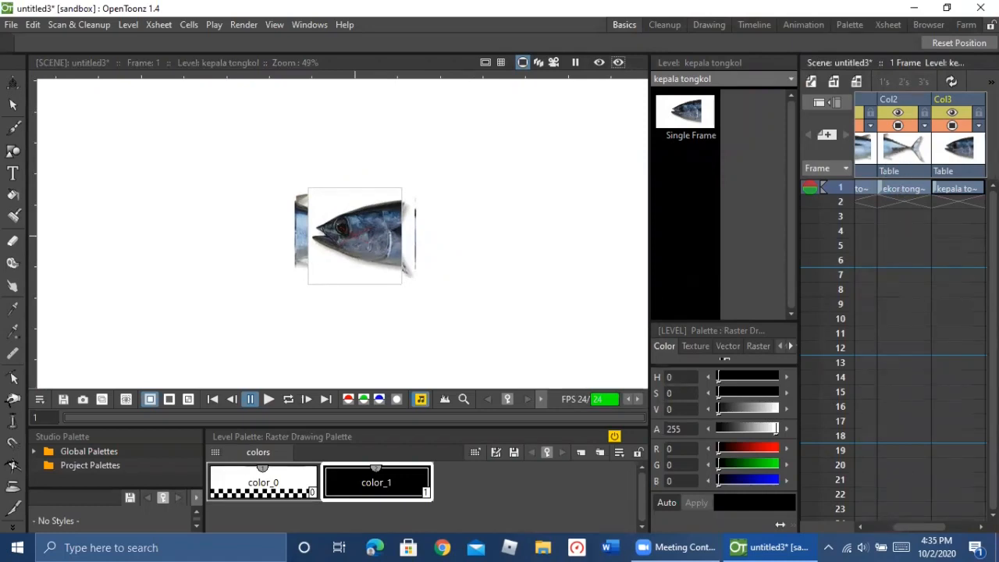
pyautogui.click(947, 190)
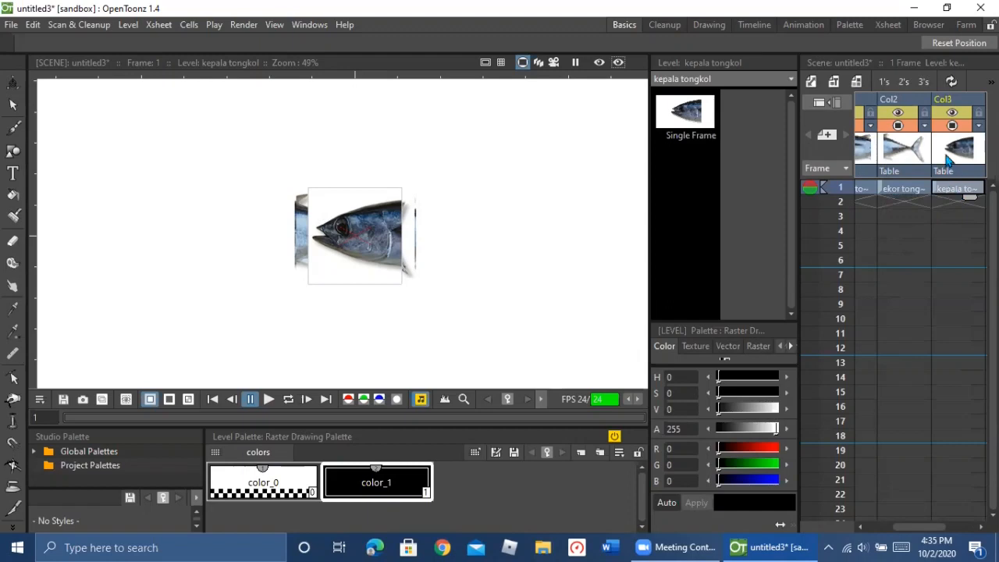
pyautogui.moveTo(364, 246); pyautogui.dragTo(395, 249)
# Step: Try to move the tail image "ekor tongkol" on the canvas with the Selection tool
pyautogui.click(894, 156)
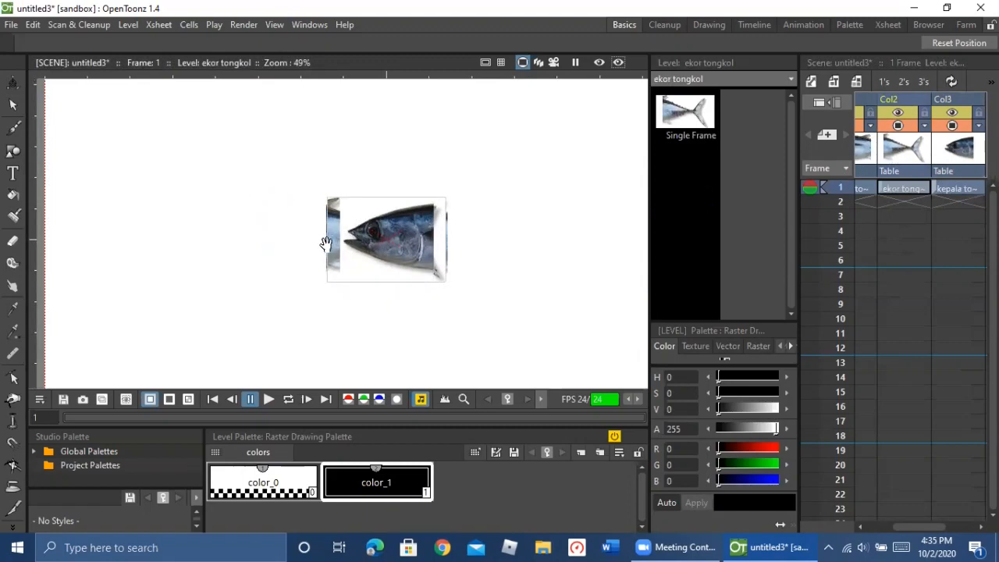
pyautogui.moveTo(317, 243); pyautogui.dragTo(293, 249)
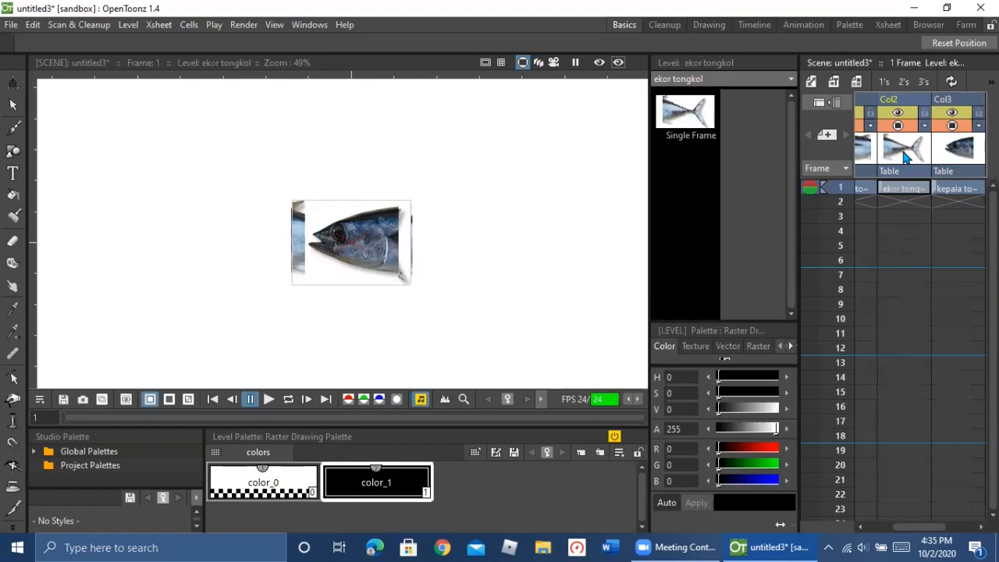
pyautogui.click(12, 423)
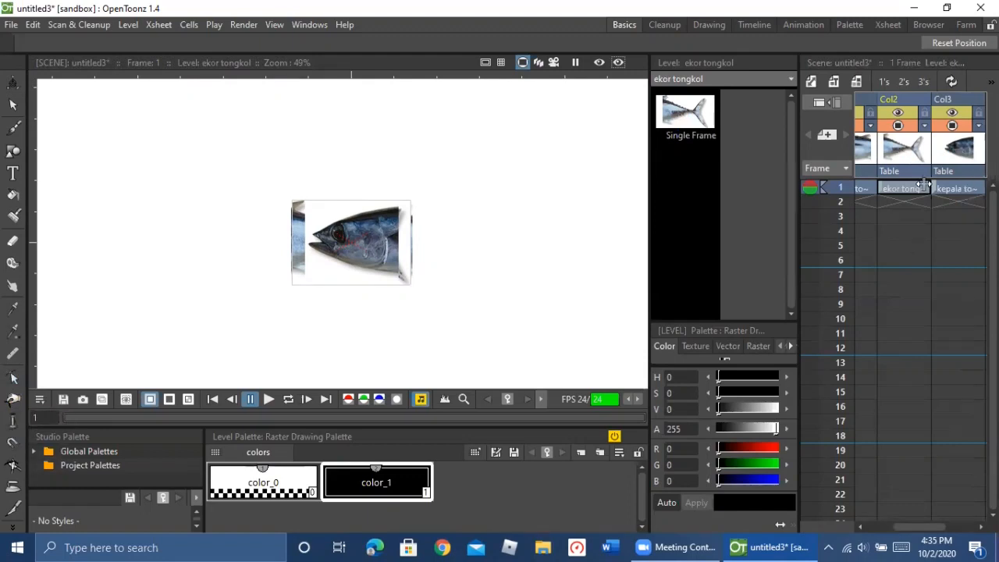
pyautogui.click(13, 105)
pyautogui.click(15, 108)
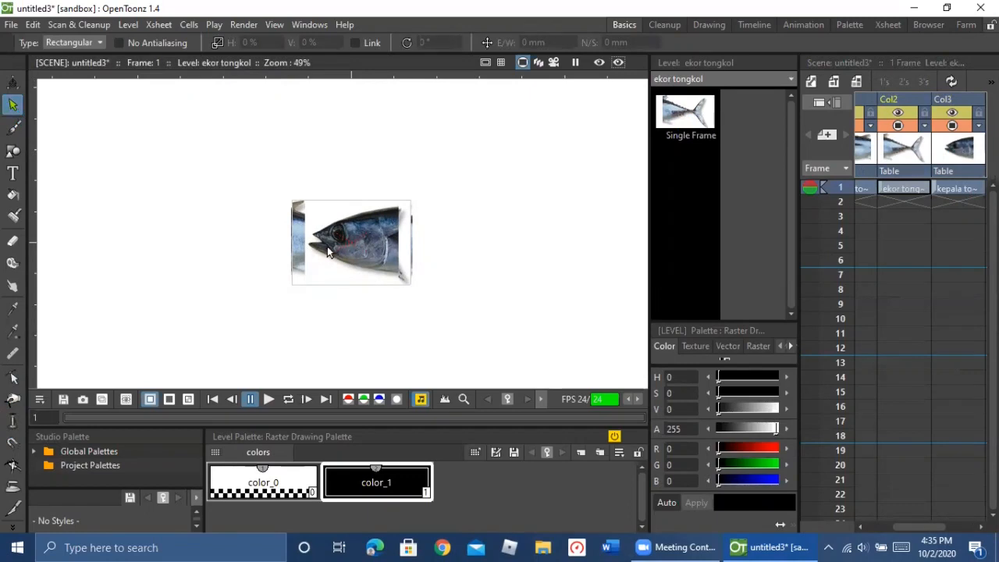
pyautogui.moveTo(285, 242); pyautogui.dragTo(283, 242)
pyautogui.click(355, 235)
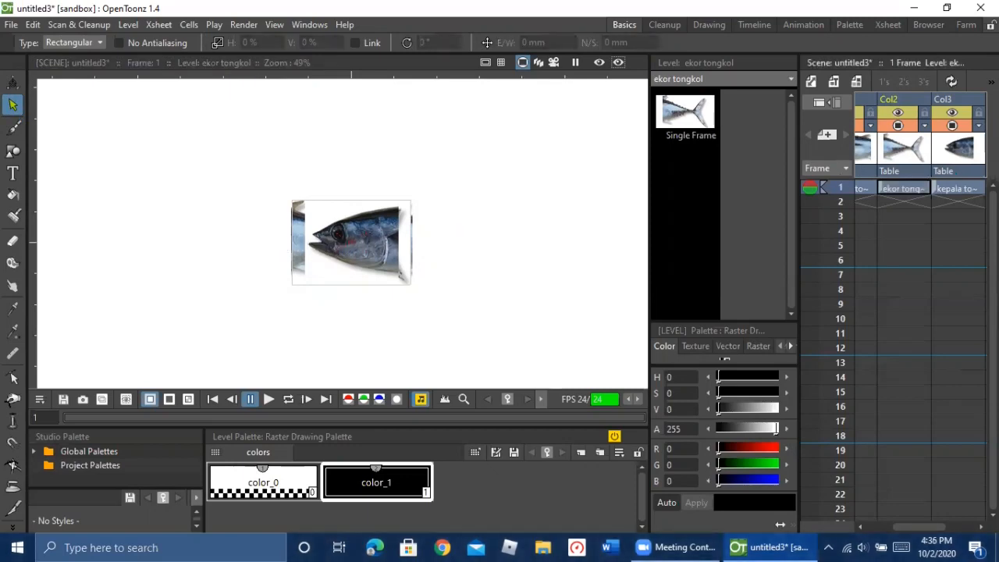
# Step: Select the whole head image "kepala tongkol" with a rectangular selection and move its centre point into the empty area left of the fish
pyautogui.click(968, 190)
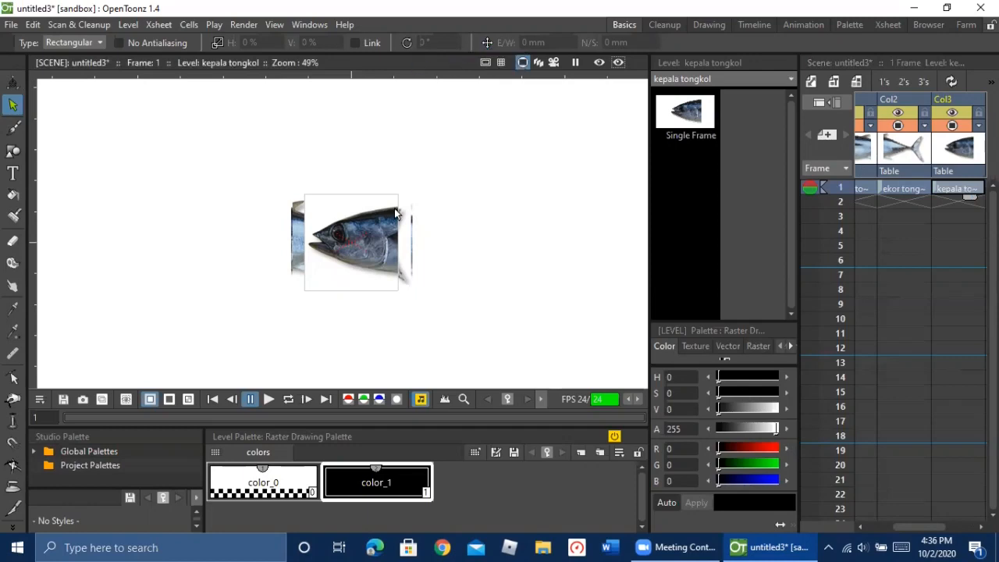
pyautogui.click(340, 242)
pyautogui.moveTo(296, 238); pyautogui.dragTo(264, 237)
pyautogui.click(344, 234)
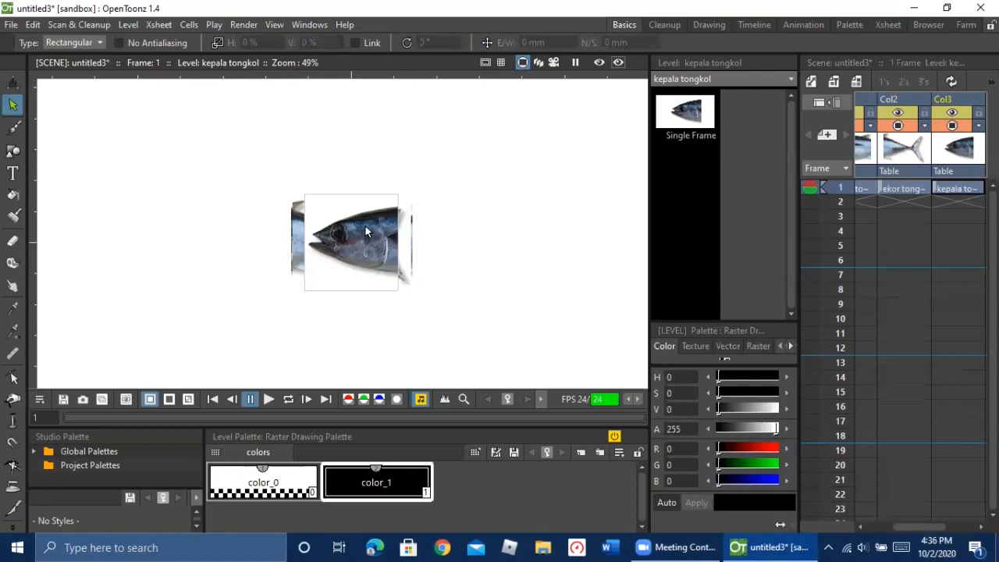
pyautogui.moveTo(267, 169); pyautogui.dragTo(473, 335)
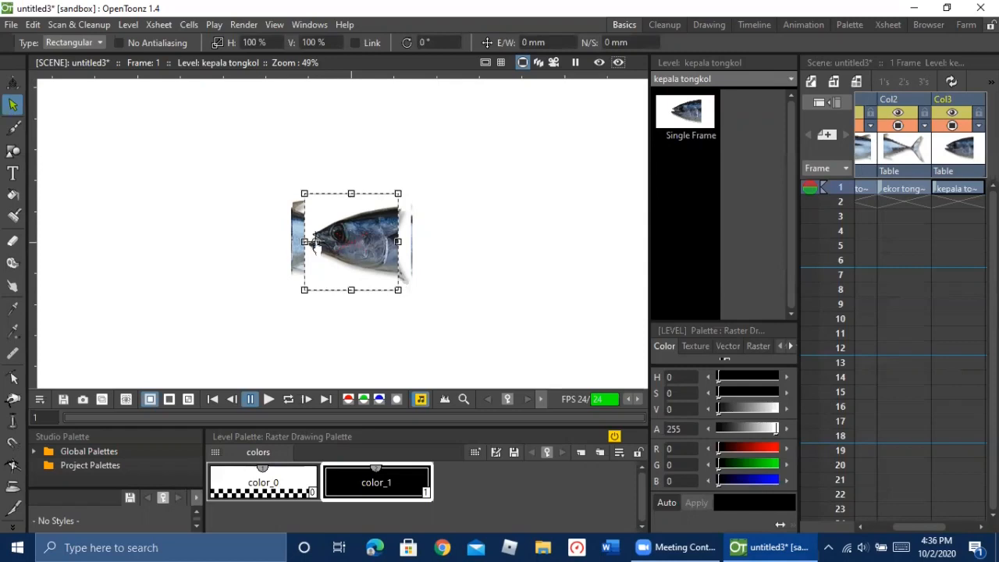
pyautogui.moveTo(229, 242); pyautogui.dragTo(191, 235)
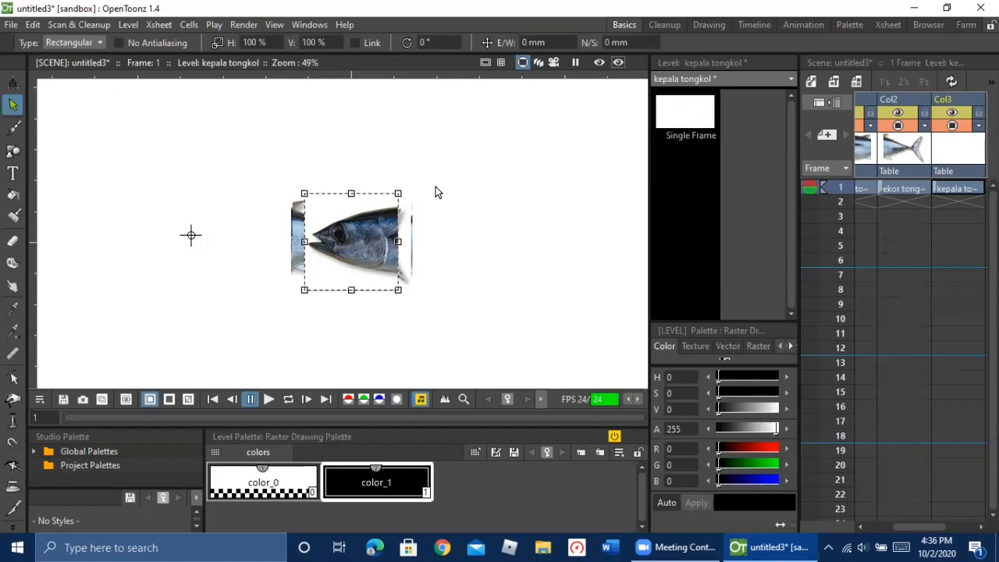
# Step: Move the selected head image about 192 mm left and 33 mm up, then undo the move
pyautogui.click(97, 42)
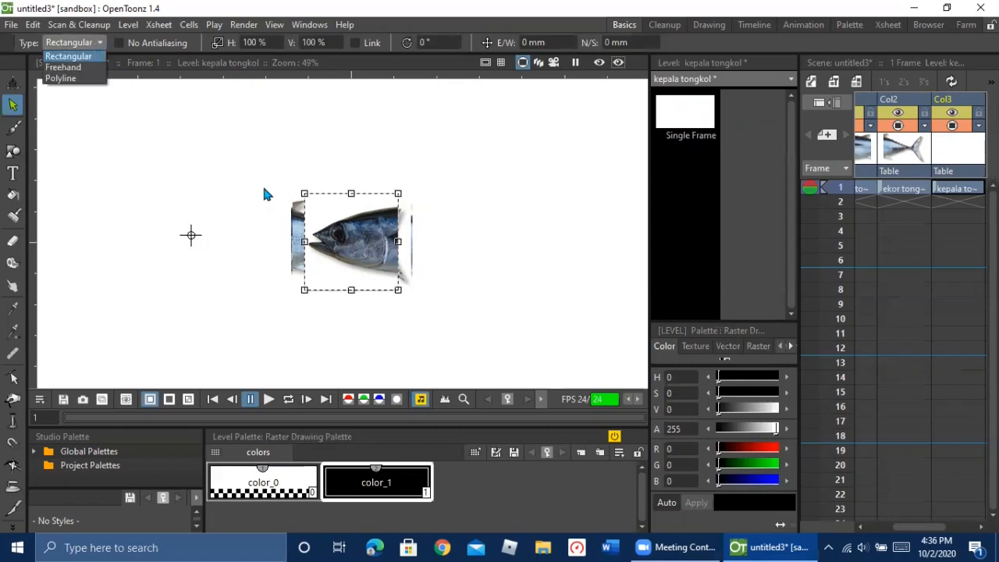
pyautogui.click(368, 239)
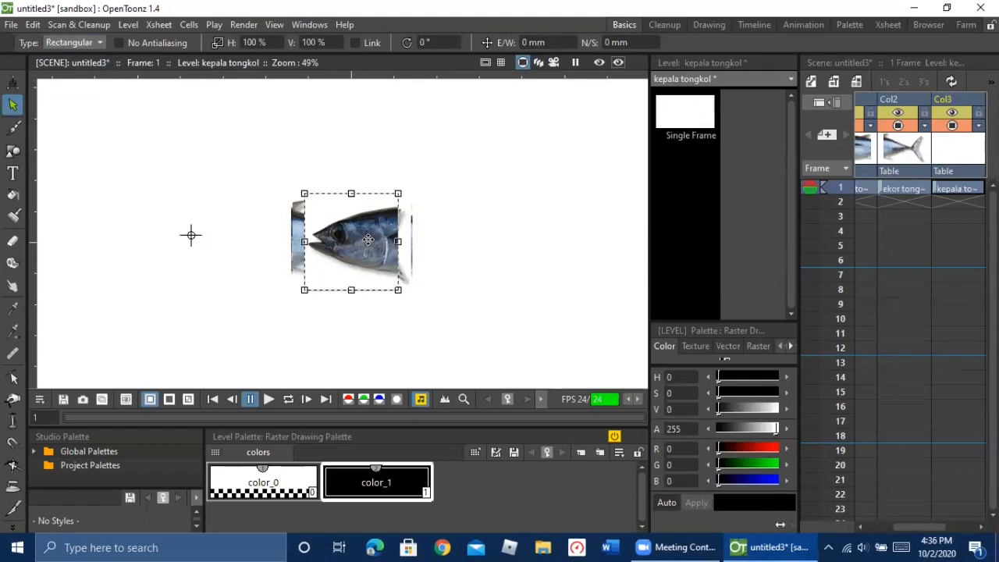
pyautogui.moveTo(368, 240); pyautogui.dragTo(224, 215)
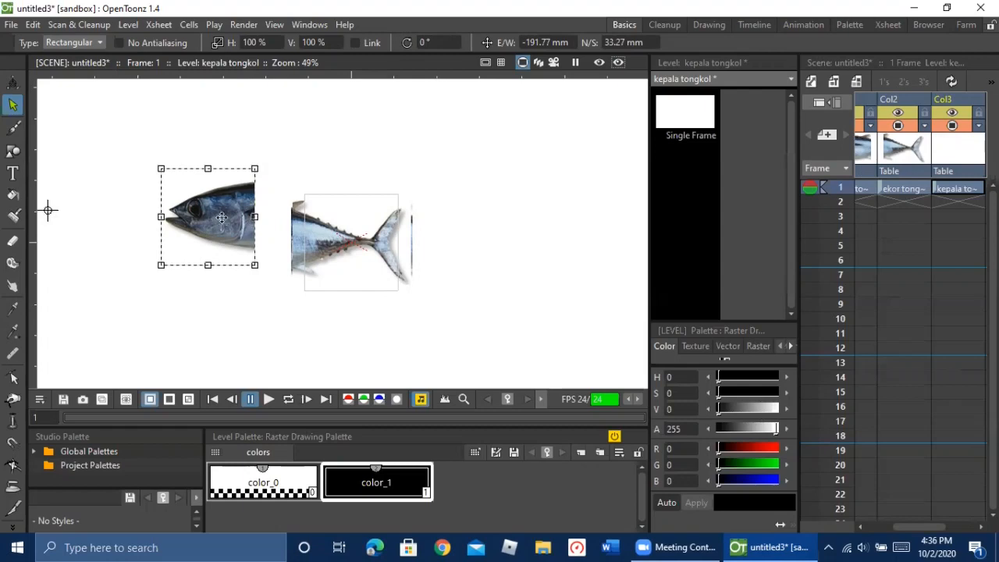
pyautogui.hotkey('ctrl', 'z')
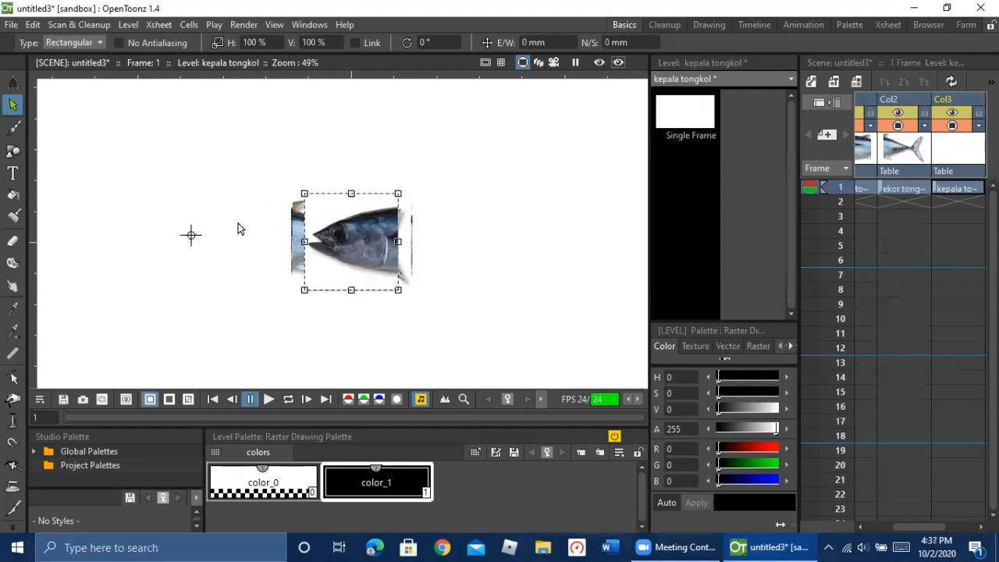
# Step: Reselect the whole head image and move it about 235 mm left and 6 mm up
pyautogui.click(286, 242)
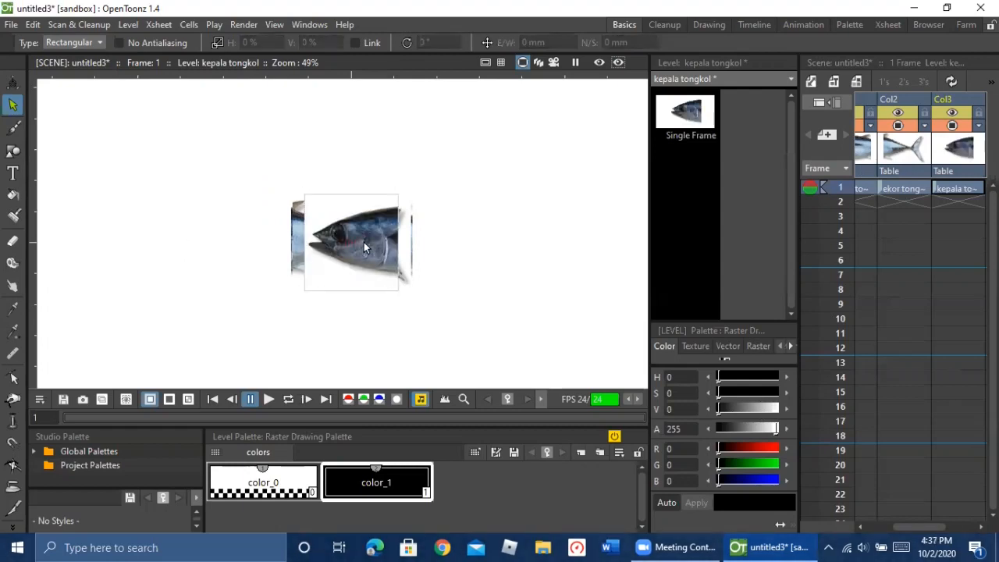
pyautogui.click(961, 194)
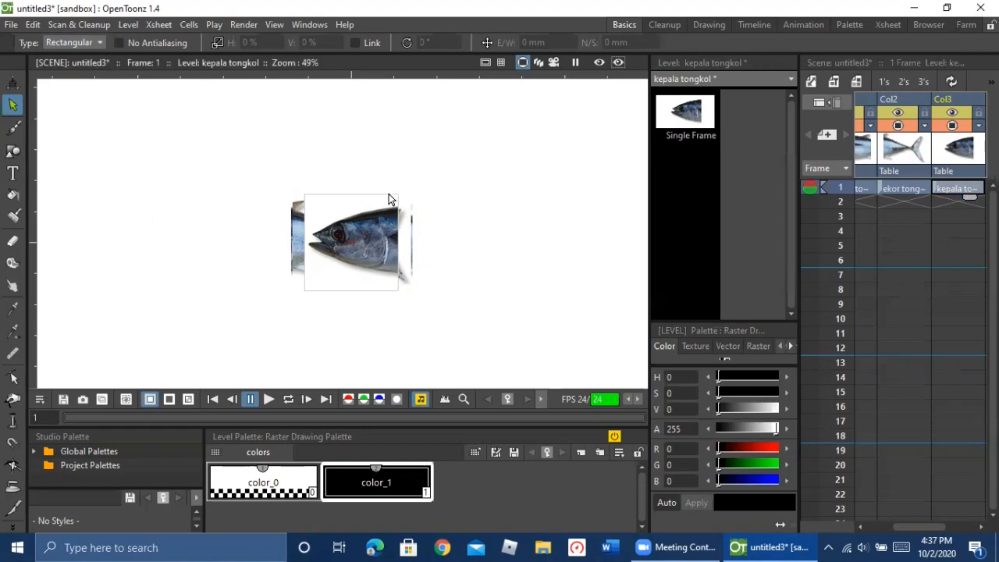
pyautogui.moveTo(214, 146); pyautogui.dragTo(462, 323)
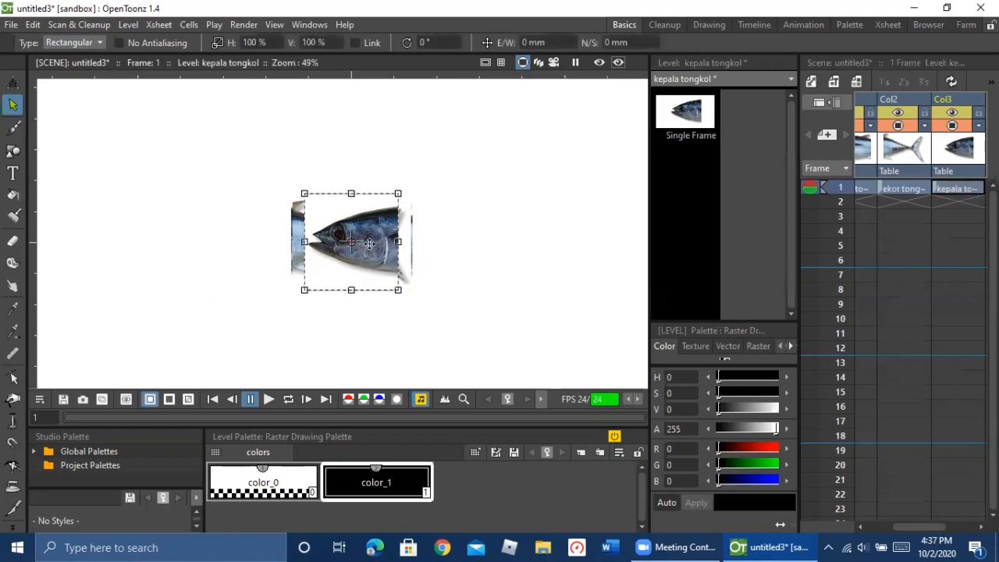
pyautogui.moveTo(372, 237); pyautogui.dragTo(197, 233)
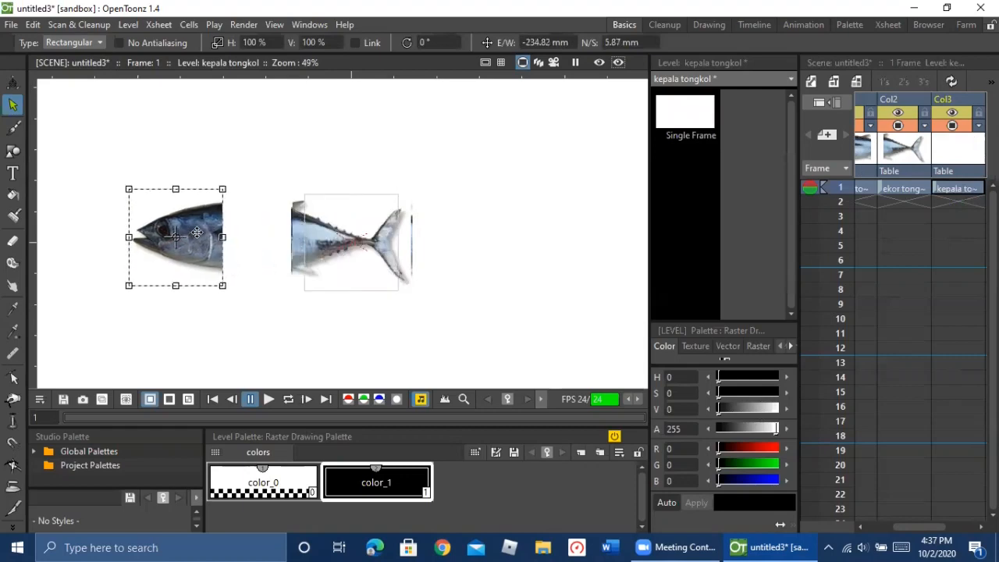
# Step: Select the whole tail image "ekor tongkol" and move it about 143 mm right and 3 mm down
pyautogui.click(868, 192)
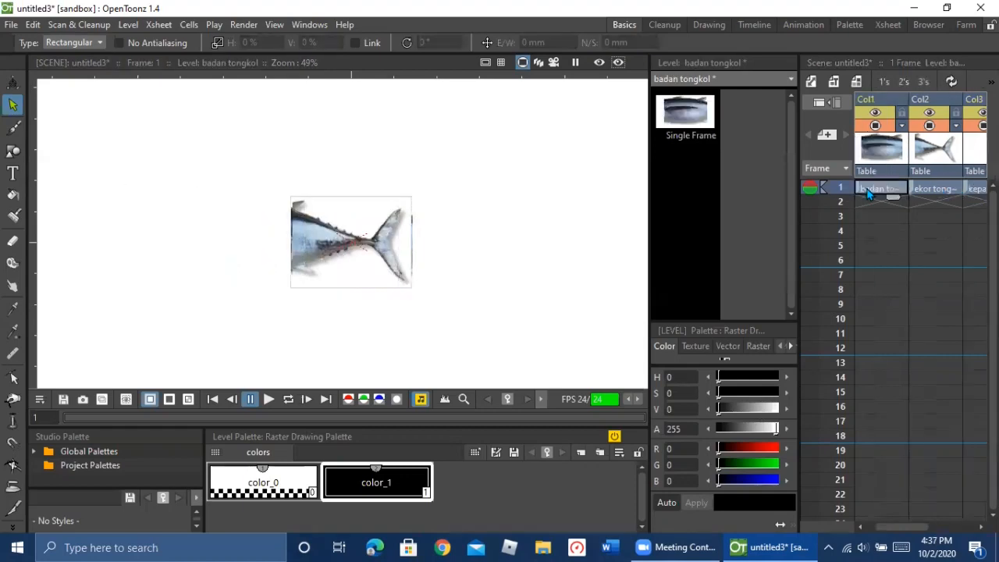
pyautogui.click(936, 188)
pyautogui.moveTo(250, 153); pyautogui.dragTo(481, 306)
pyautogui.click(388, 244)
pyautogui.moveTo(387, 243); pyautogui.dragTo(488, 248)
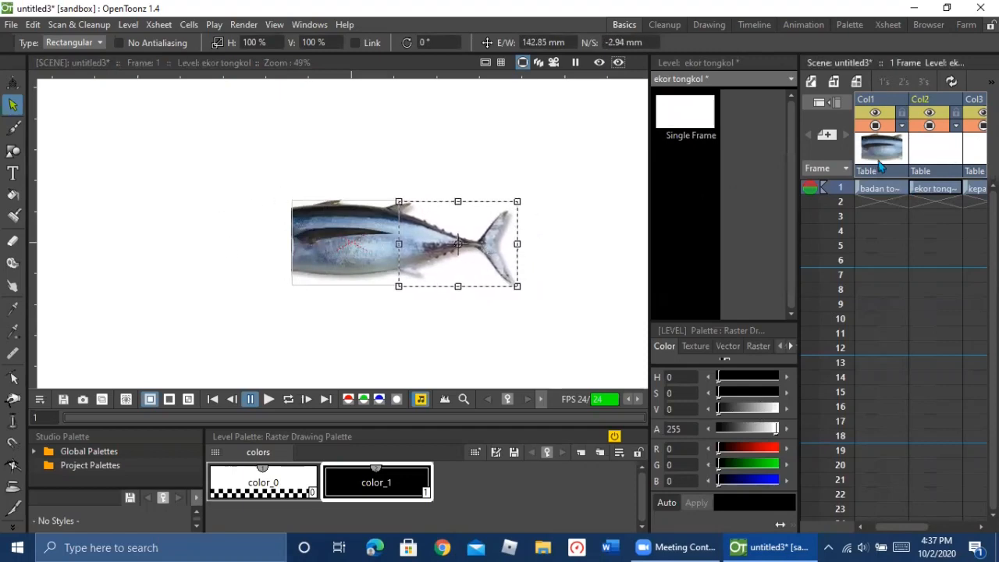
# Step: Select the "kepala tongkol" image area again and move it about 195 mm left and 26 mm up
pyautogui.click(968, 191)
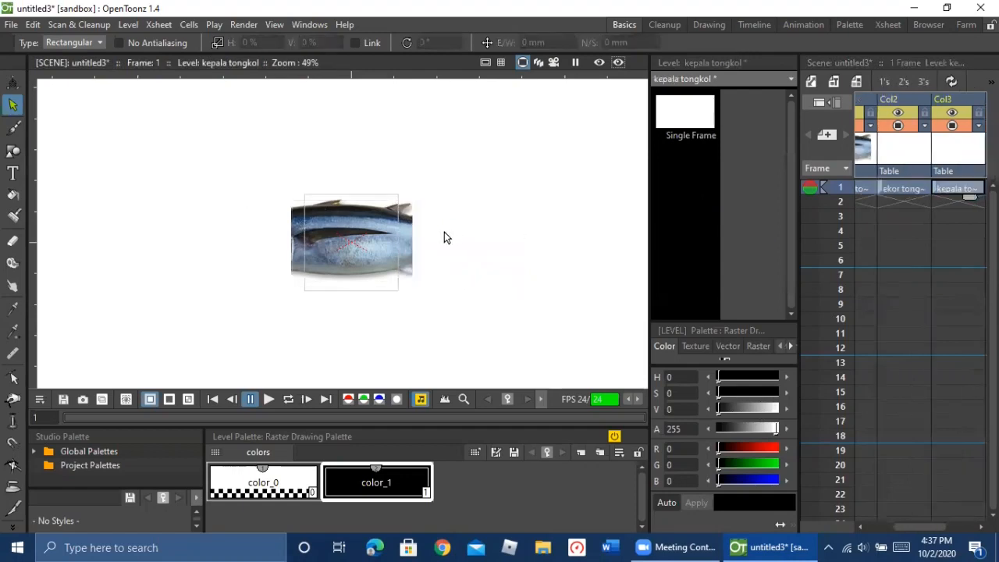
pyautogui.moveTo(252, 165); pyautogui.dragTo(527, 359)
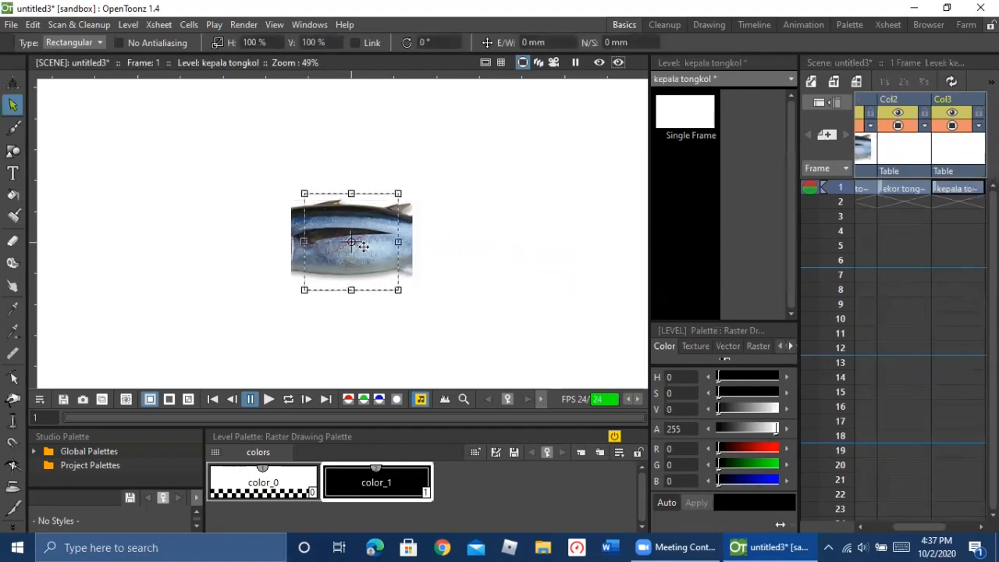
pyautogui.moveTo(371, 244); pyautogui.dragTo(225, 224)
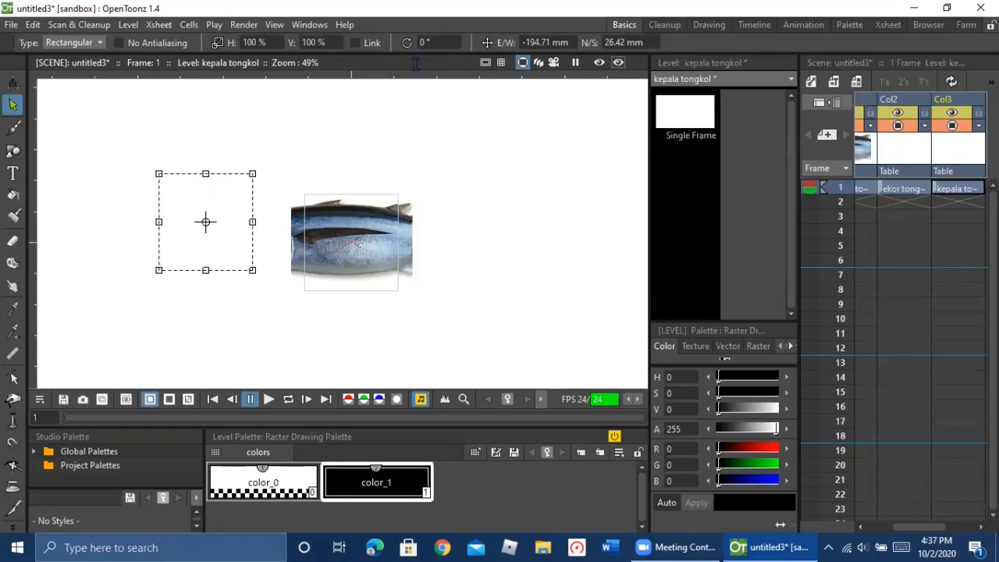
# Step: Undo the head and tail moves and the image imports until nothing is left to undo, and dismiss the alert
pyautogui.click(33, 24)
pyautogui.moveTo(70, 24)
pyautogui.click(59, 43)
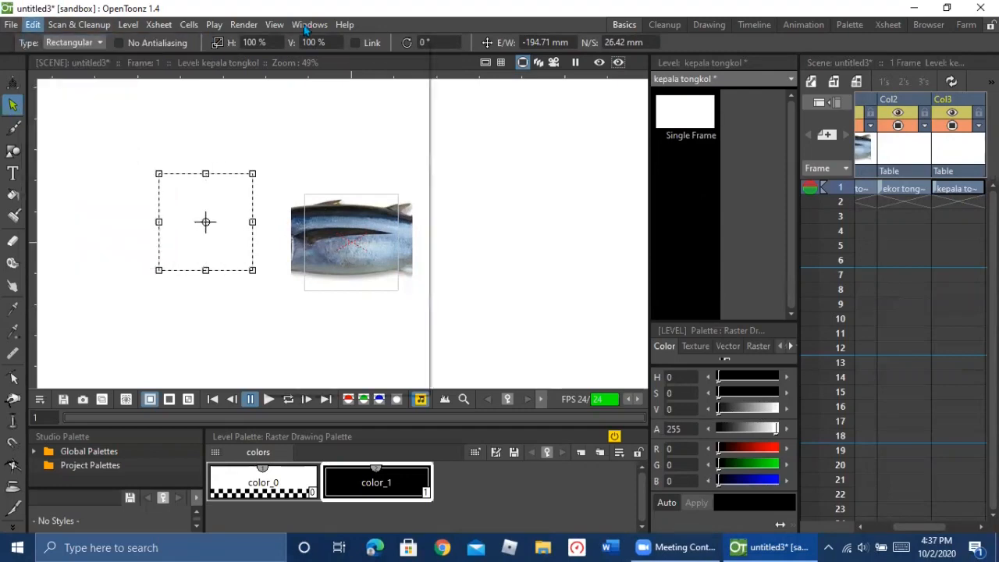
pyautogui.click(309, 25)
pyautogui.moveTo(345, 24)
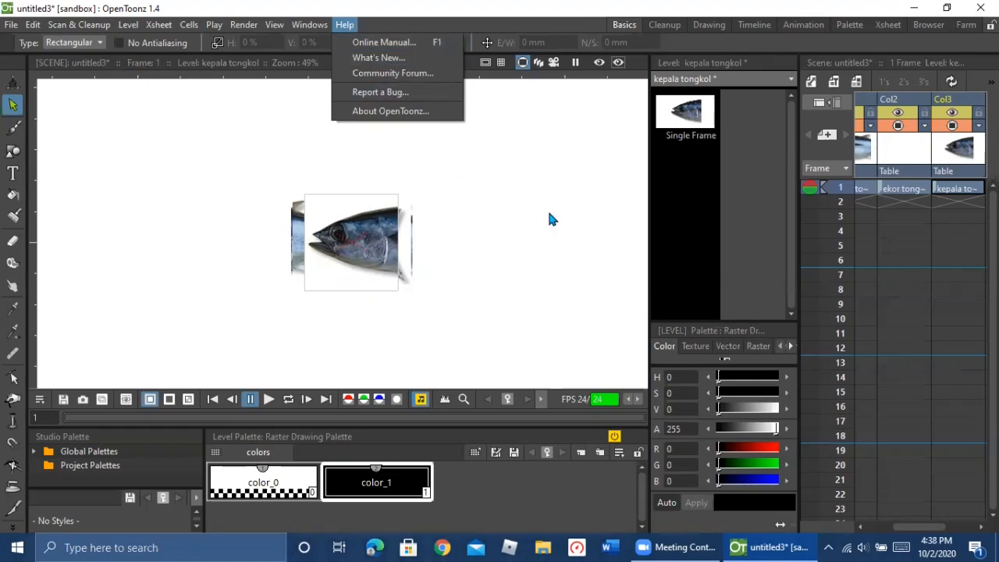
pyautogui.hotkey('ctrl', 'z')
pyautogui.hotkey('ctrl', 'z')
pyautogui.hotkey('ctrl', 'z')
pyautogui.hotkey('ctrl', 'z')
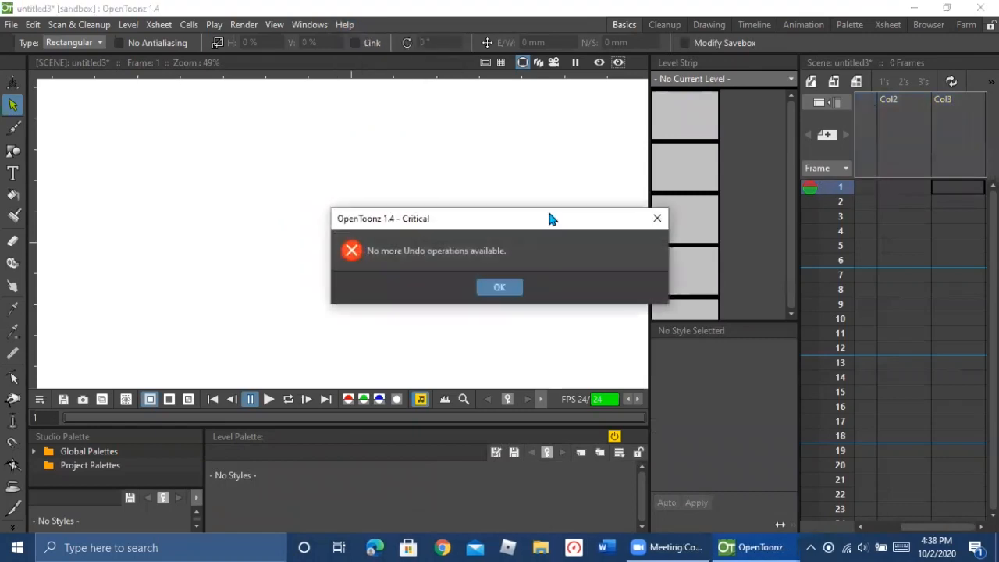
pyautogui.click(507, 287)
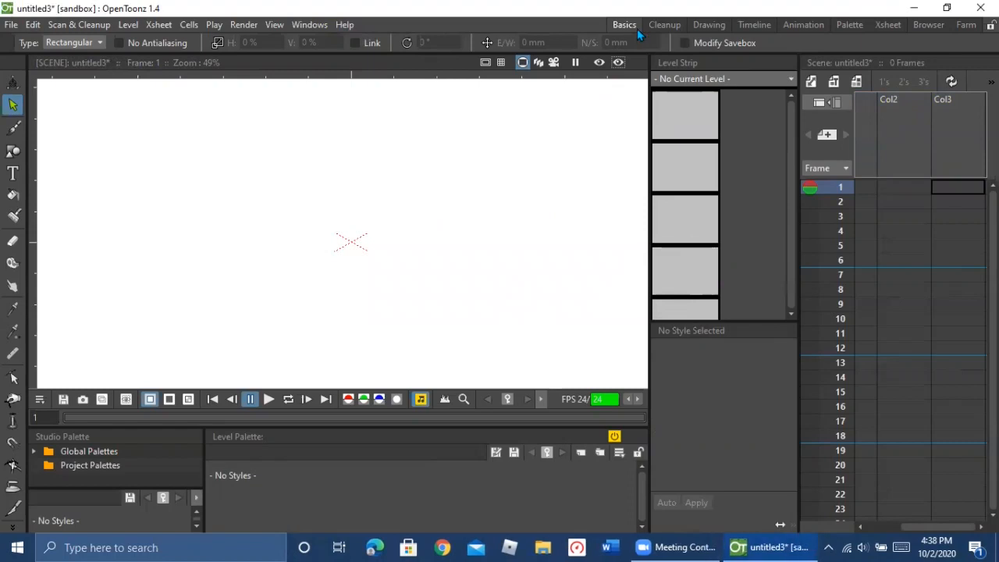
# Step: Redo the imports of the body, tail and head images
pyautogui.click(33, 24)
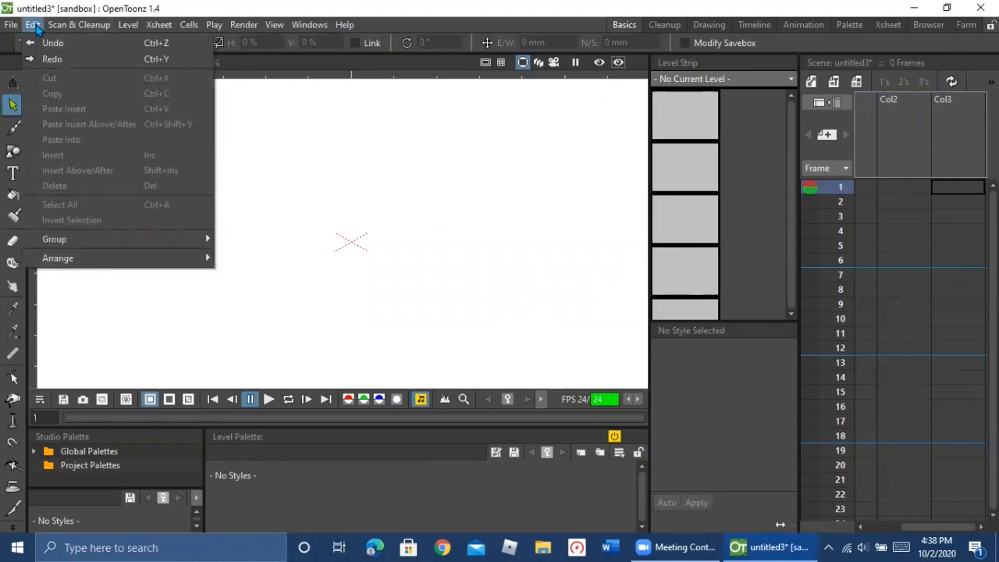
pyautogui.click(189, 125)
pyautogui.hotkey('ctrl', 'y')
pyautogui.hotkey('ctrl', 'y')
pyautogui.hotkey('ctrl', 'y')
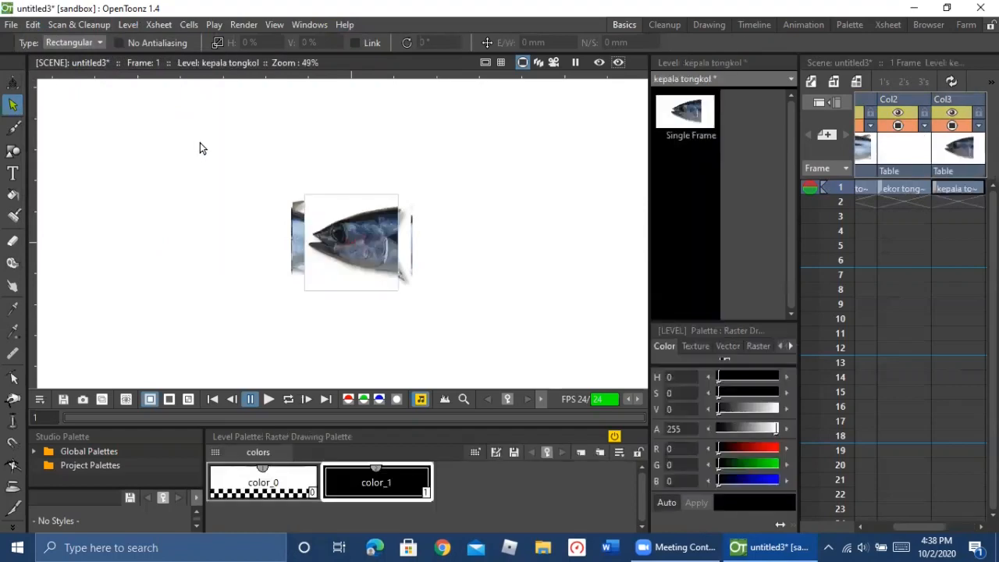
# Step: Select the "ekor tongkol" cell in frame 1 and switch to the Animation workspace
pyautogui.click(904, 189)
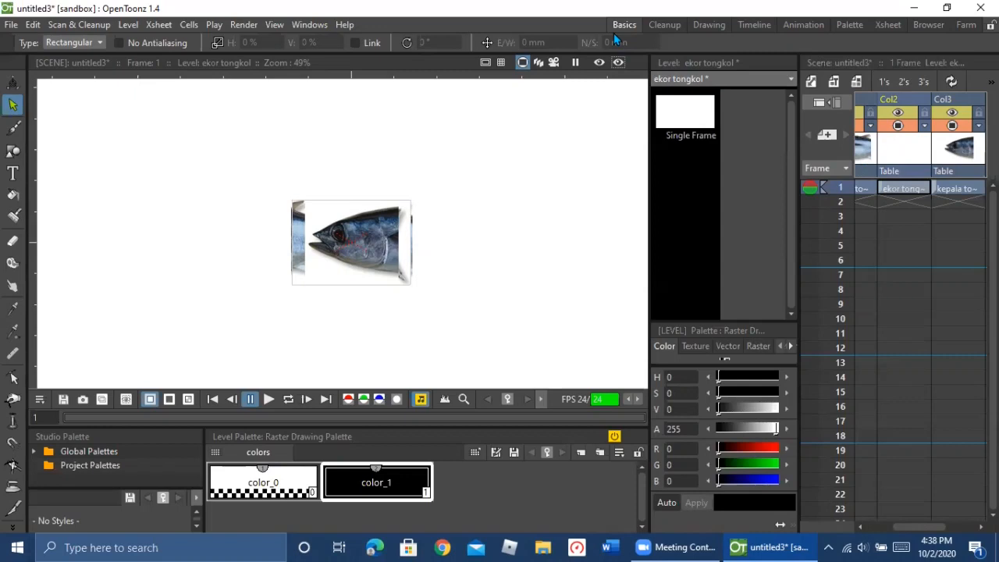
pyautogui.click(665, 26)
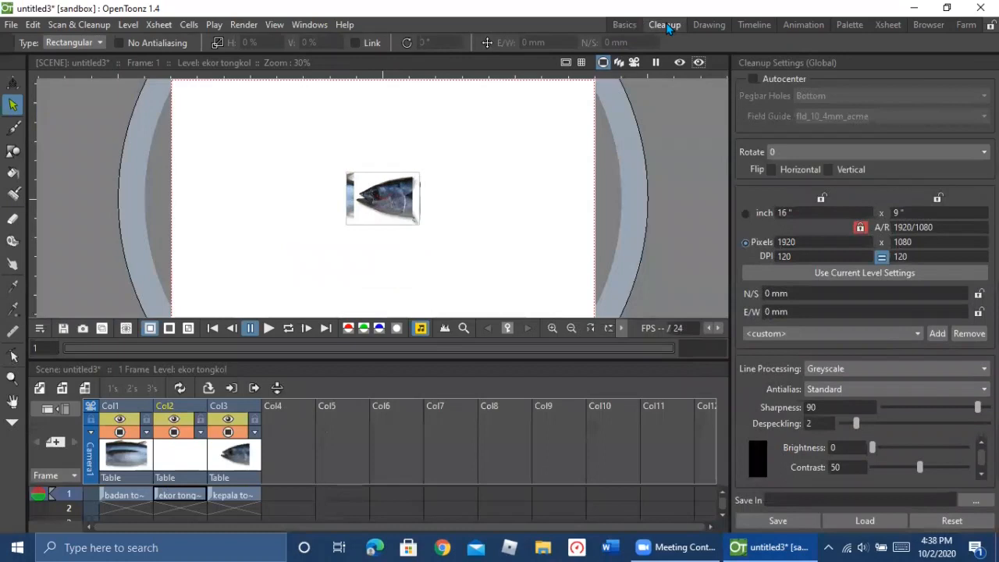
pyautogui.click(748, 26)
pyautogui.click(807, 26)
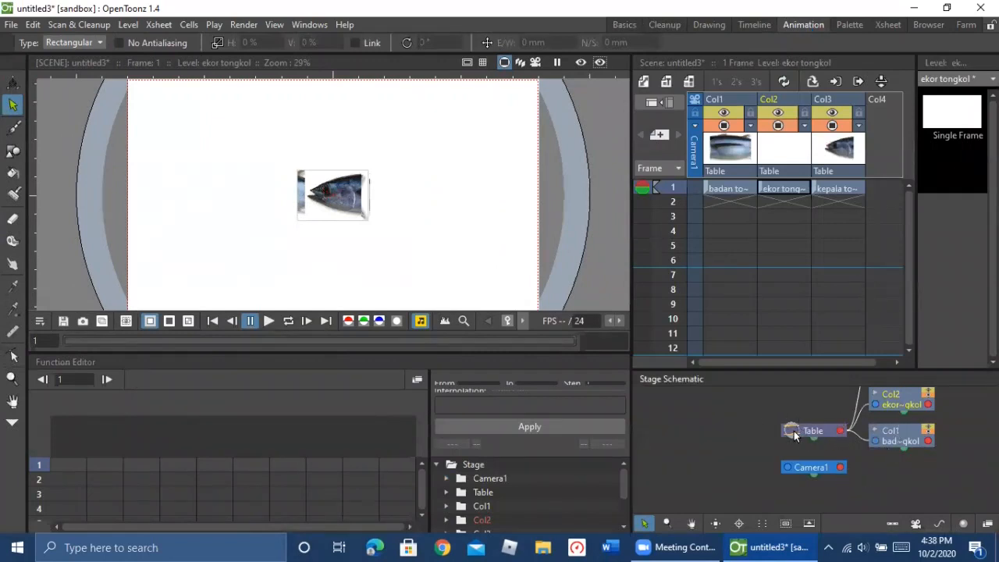
# Step: Move the Table node farther from the column nodes in the Stage Schematic and try to select the Col2 tail image with the Selection tool
pyautogui.moveTo(812, 431); pyautogui.dragTo(715, 432)
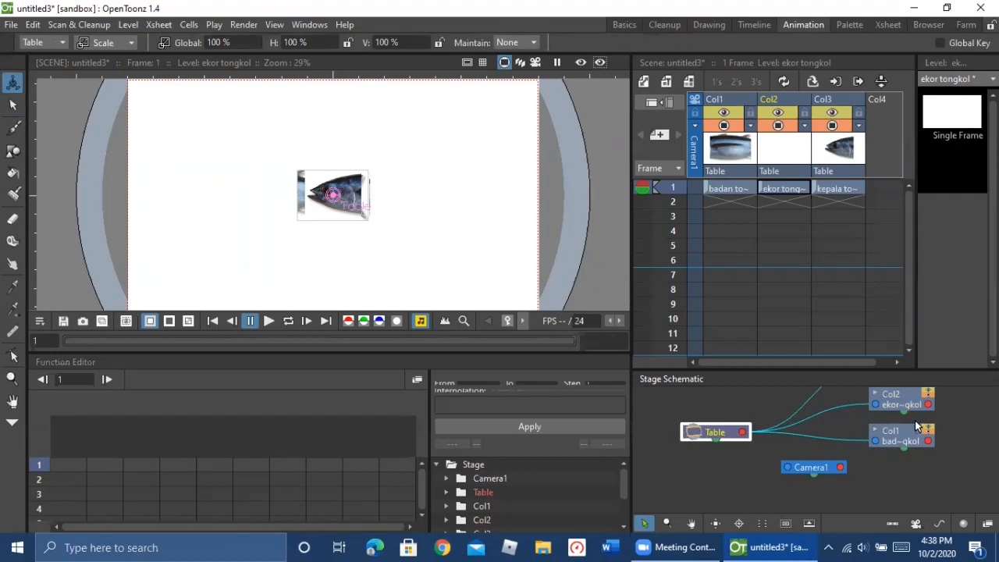
pyautogui.click(898, 398)
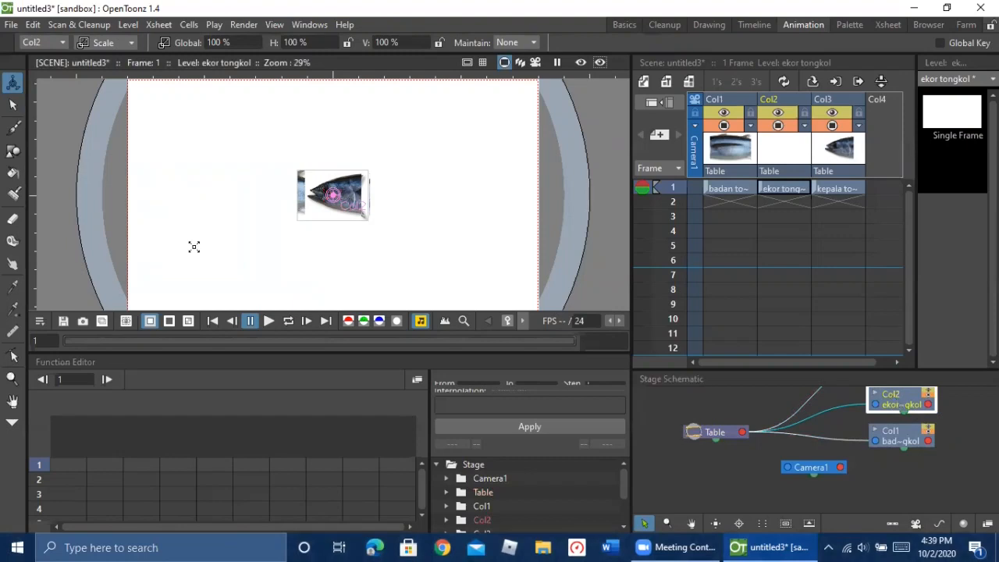
pyautogui.click(14, 105)
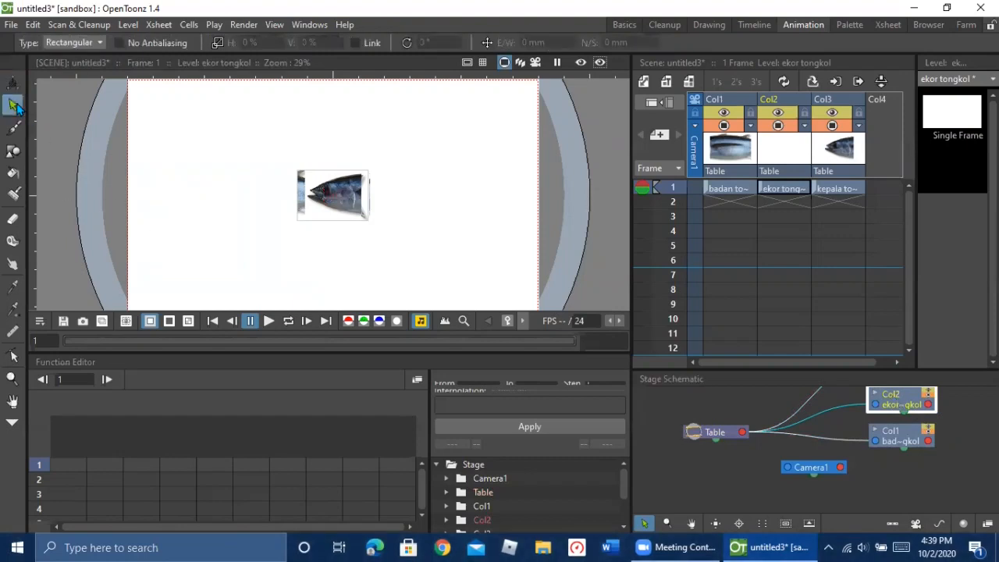
pyautogui.click(307, 192)
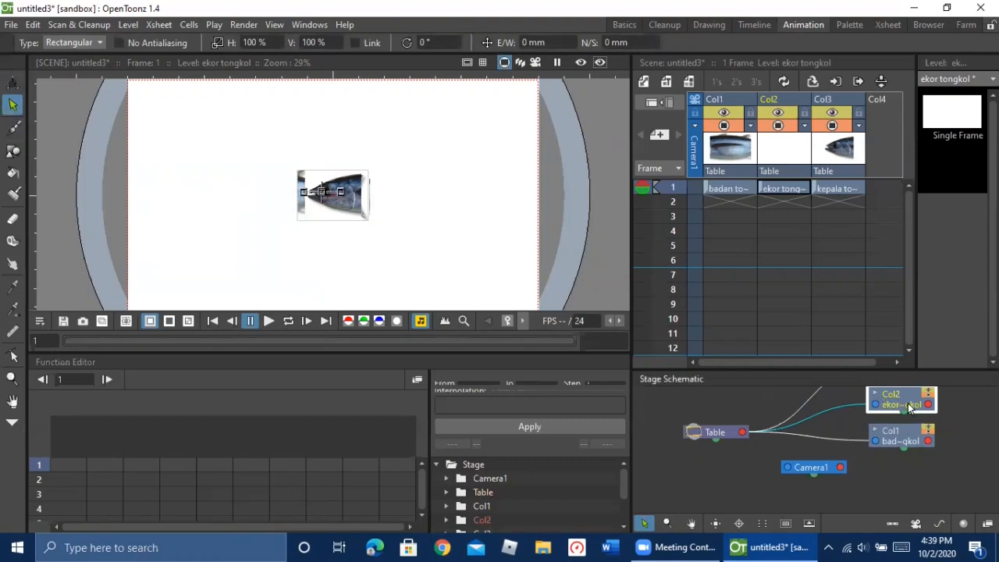
# Step: Select the Col2 tail image with the rectangular Selection tool and move it about 257 mm right and 10 mm down
pyautogui.moveTo(248, 144); pyautogui.dragTo(297, 173)
pyautogui.moveTo(378, 235); pyautogui.dragTo(404, 260)
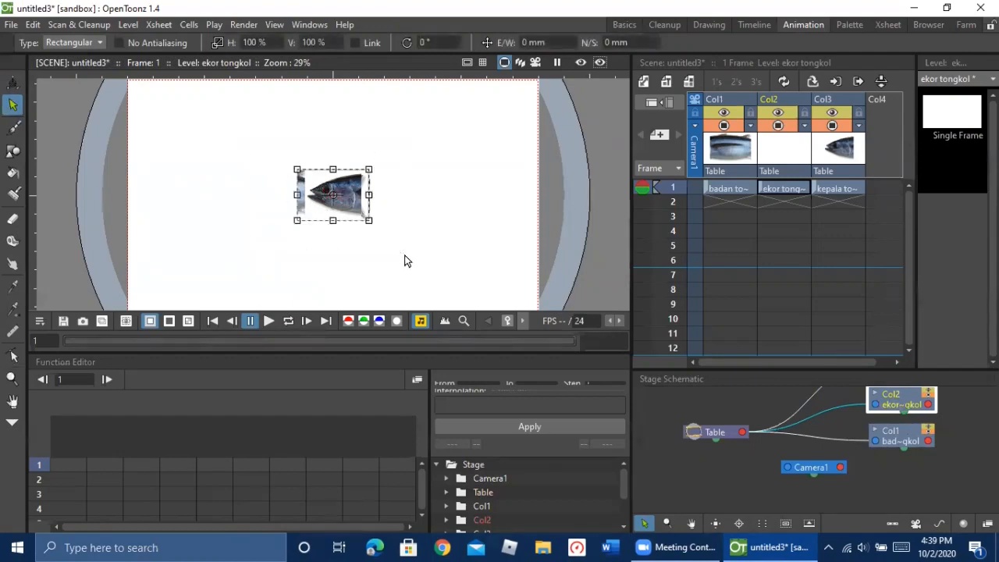
pyautogui.moveTo(349, 187); pyautogui.dragTo(464, 191)
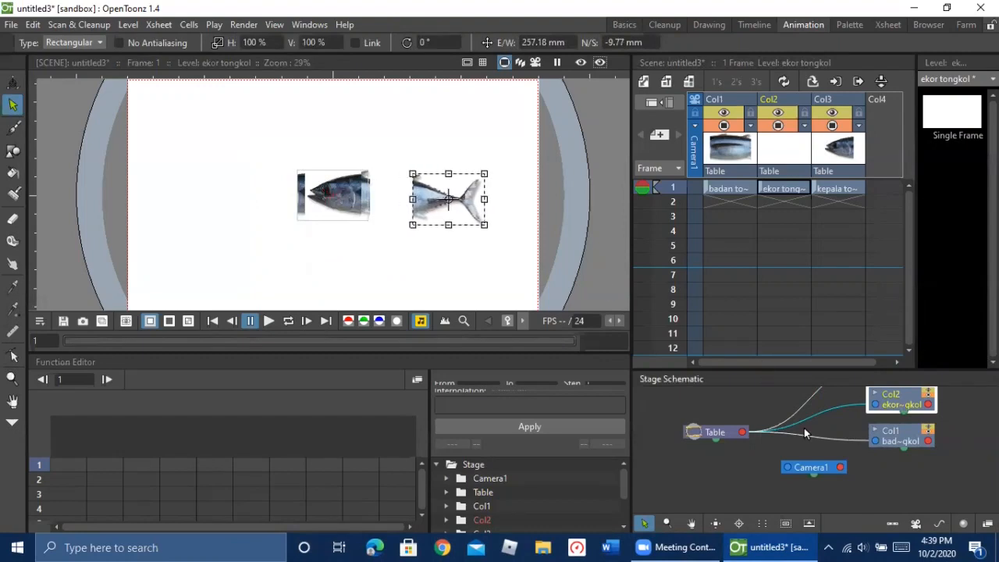
# Step: Move the Col1 body image about 42 mm right and 132 mm down with the Selection tool and select its frame 1 cell
pyautogui.click(903, 438)
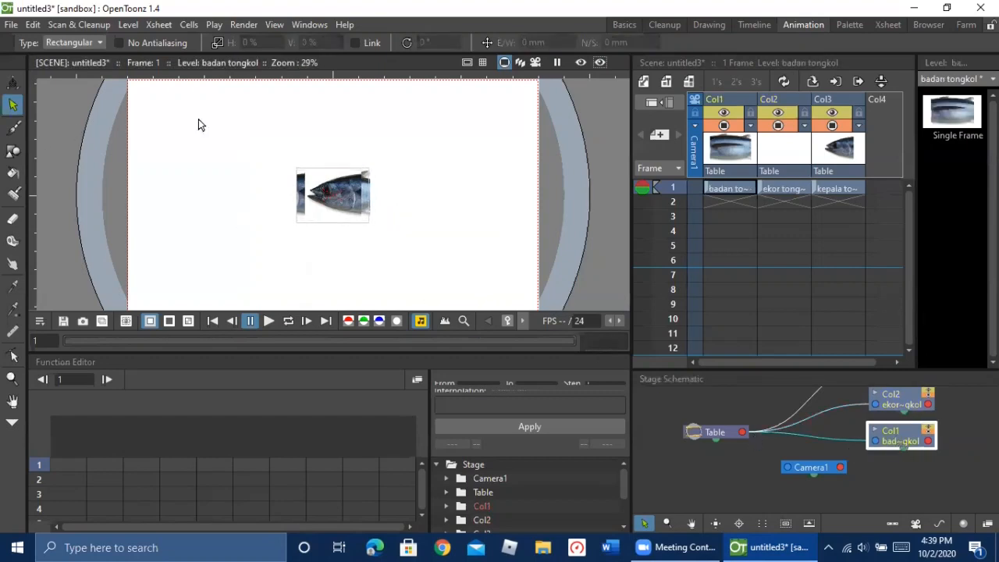
pyautogui.moveTo(227, 125); pyautogui.dragTo(403, 255)
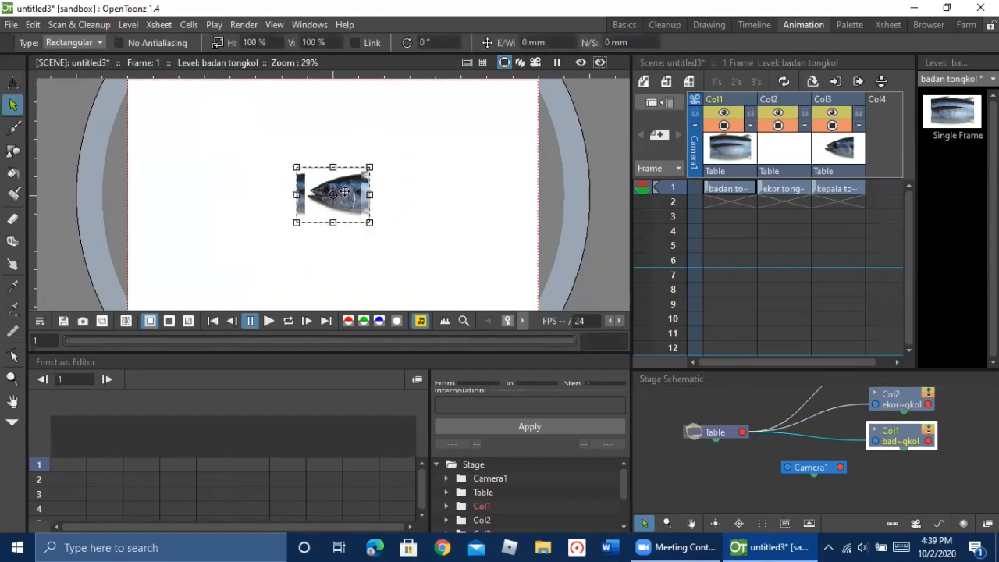
pyautogui.moveTo(348, 187); pyautogui.dragTo(367, 247)
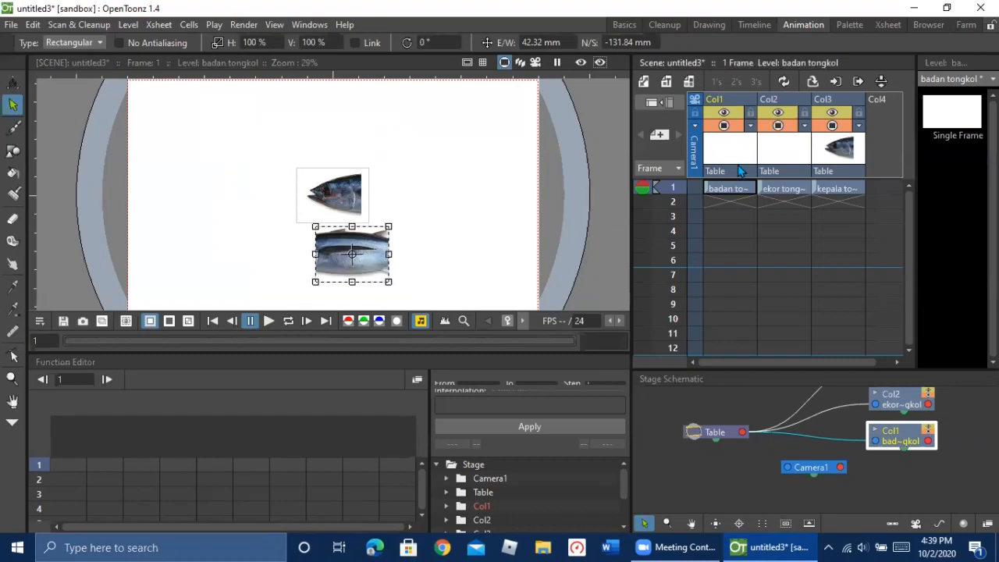
pyautogui.click(783, 149)
pyautogui.click(734, 161)
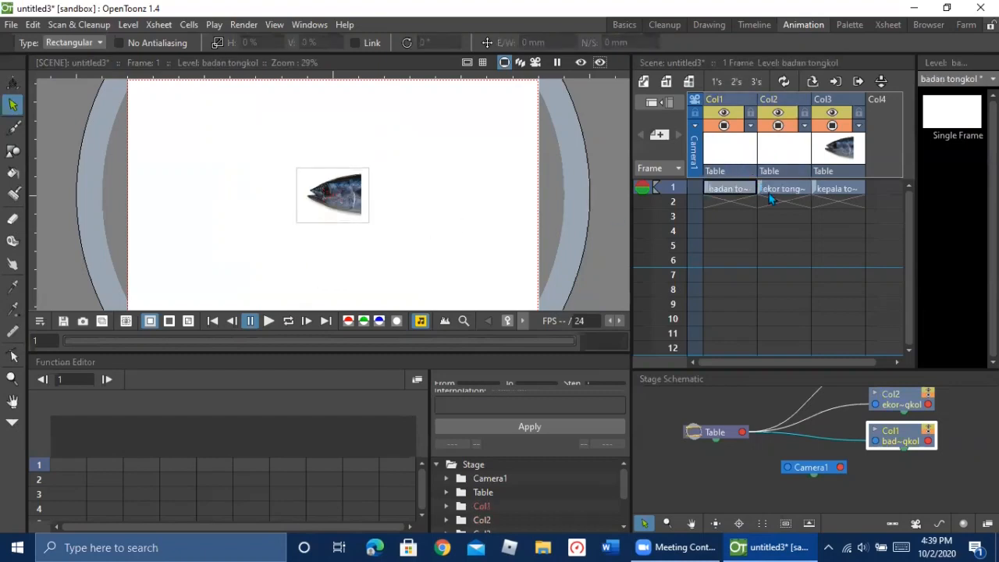
pyautogui.click(734, 189)
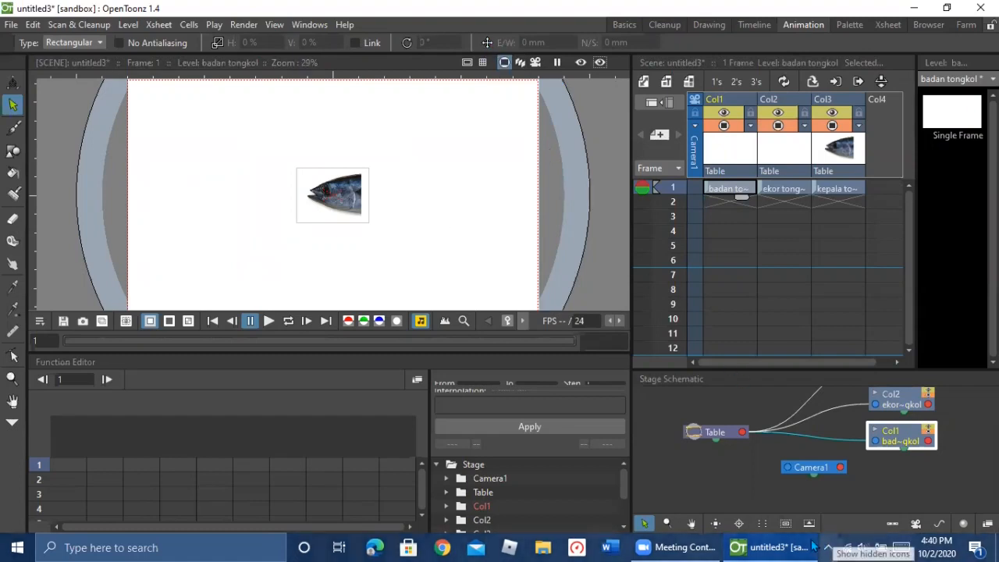
# Step: Enlarge the Stage Schematic area and move the Table and Camera1 nodes farther from the column nodes
pyautogui.click(882, 403)
pyautogui.scroll(1, 939, 432)
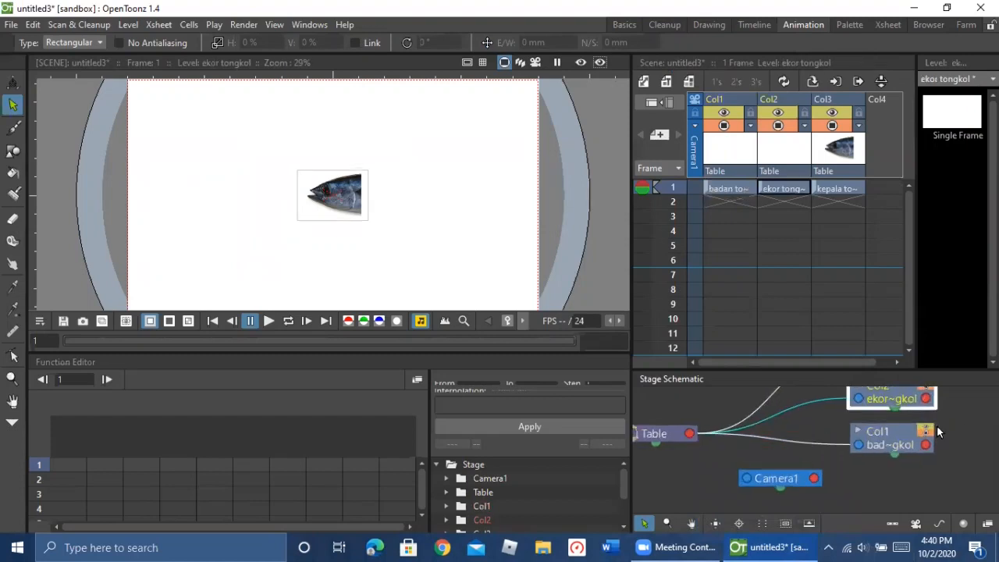
pyautogui.scroll(-2, 918, 436)
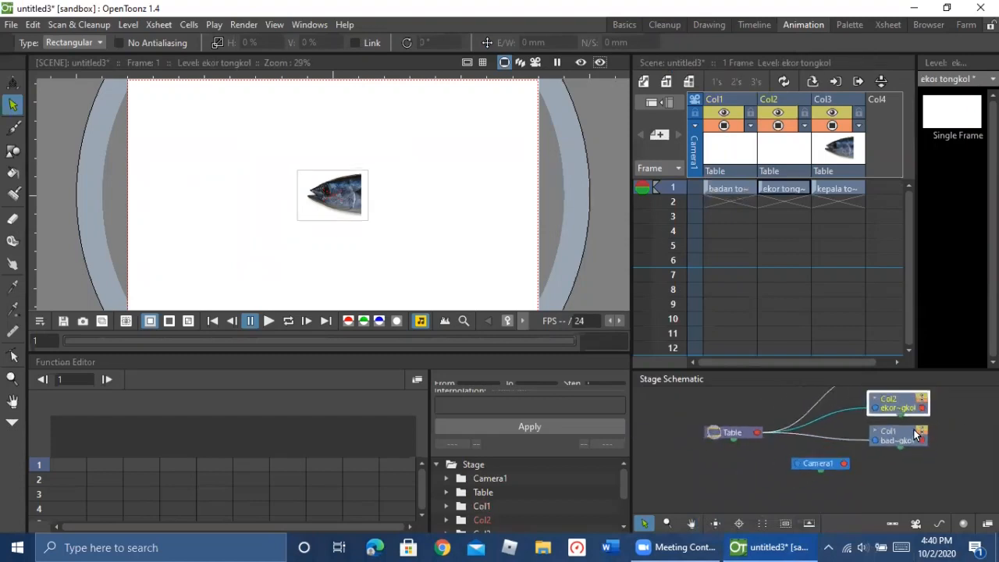
pyautogui.scroll(-1, 917, 434)
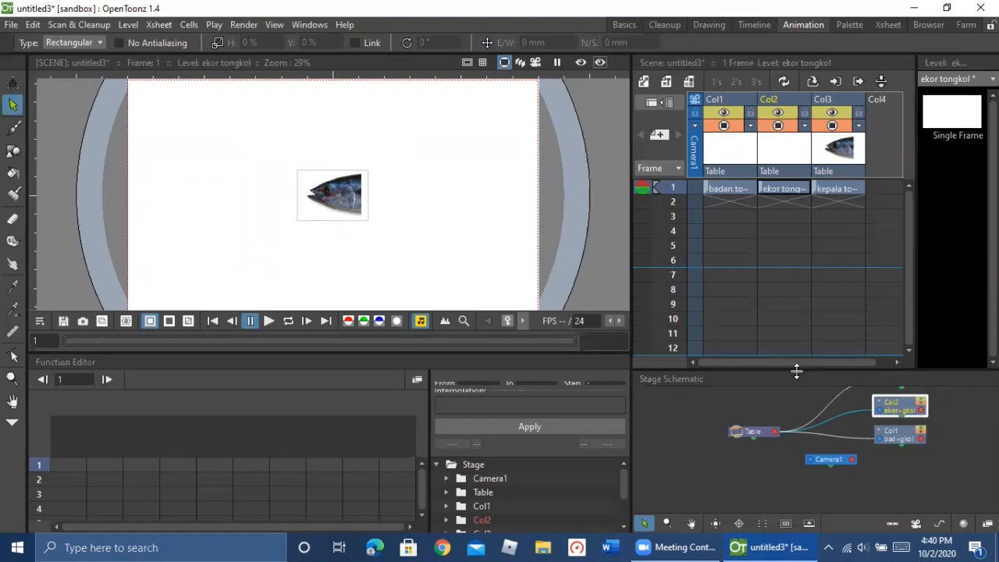
pyautogui.moveTo(797, 370); pyautogui.dragTo(797, 284)
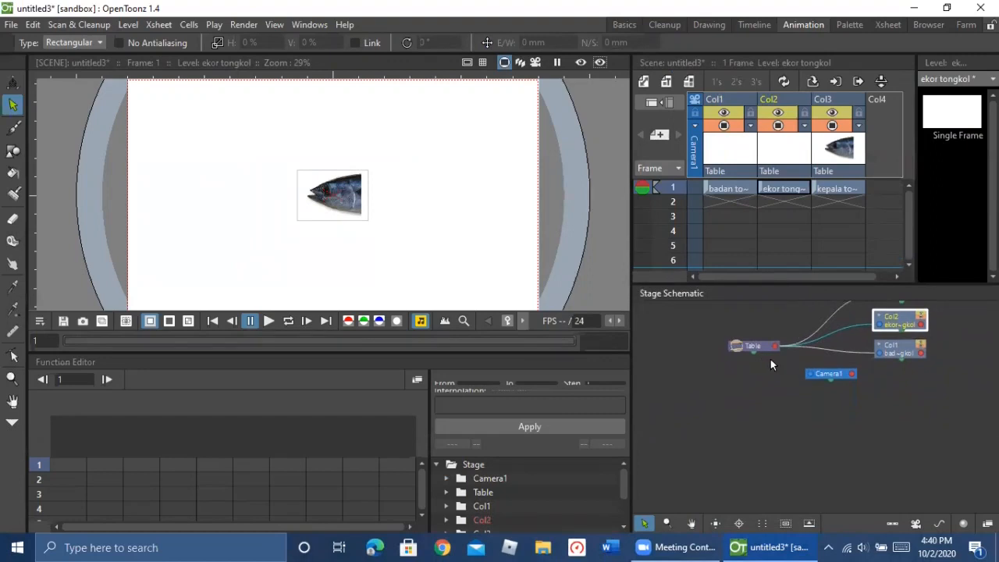
pyautogui.moveTo(765, 345); pyautogui.dragTo(696, 367)
pyautogui.moveTo(830, 374); pyautogui.dragTo(652, 458)
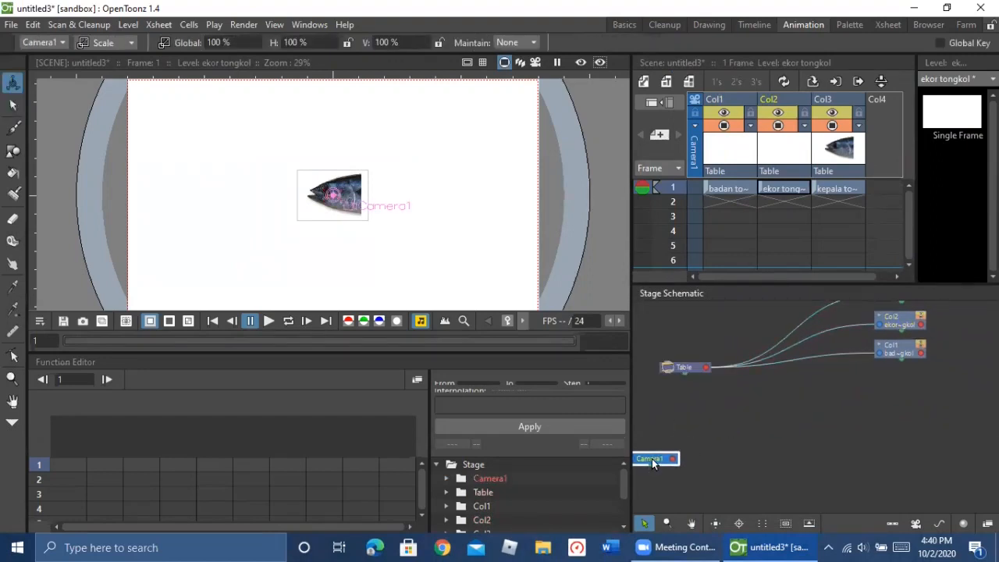
# Step: Spread the Col1, Col2 and Col3 nodes apart and detach the Stage Schematic as a floating window
pyautogui.moveTo(895, 350); pyautogui.dragTo(849, 428)
pyautogui.moveTo(895, 321); pyautogui.dragTo(898, 396)
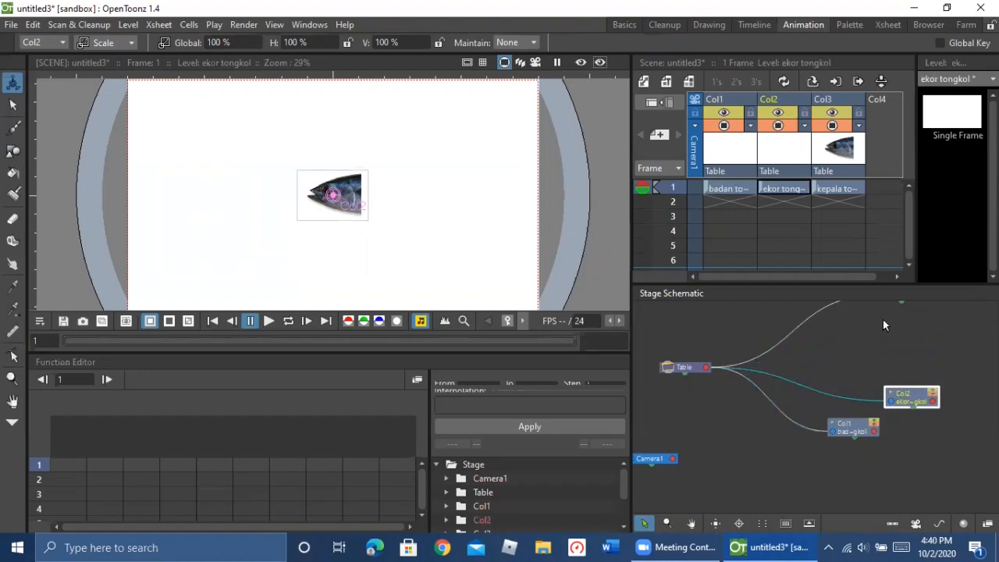
pyautogui.scroll(1, 862, 322)
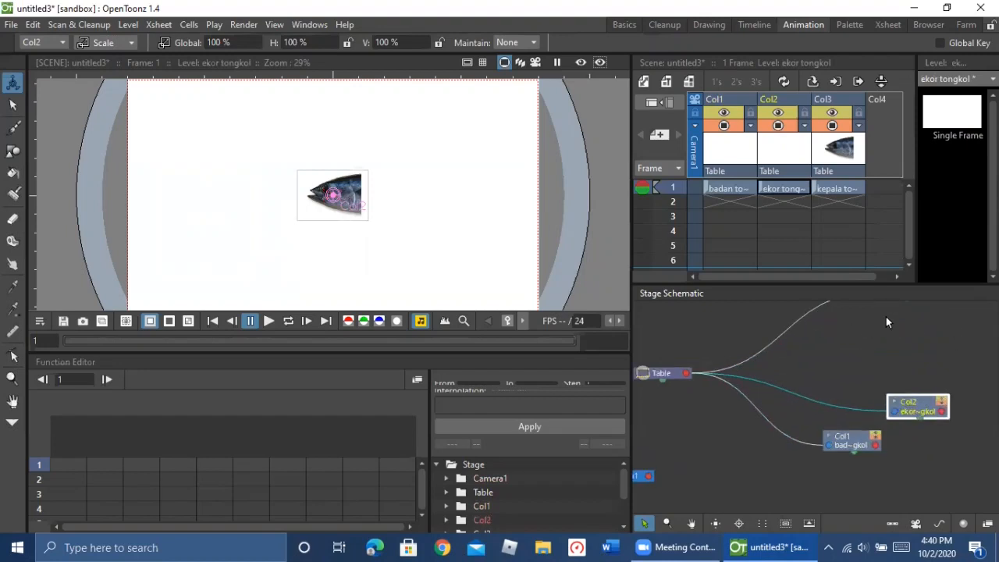
pyautogui.scroll(1, 889, 326)
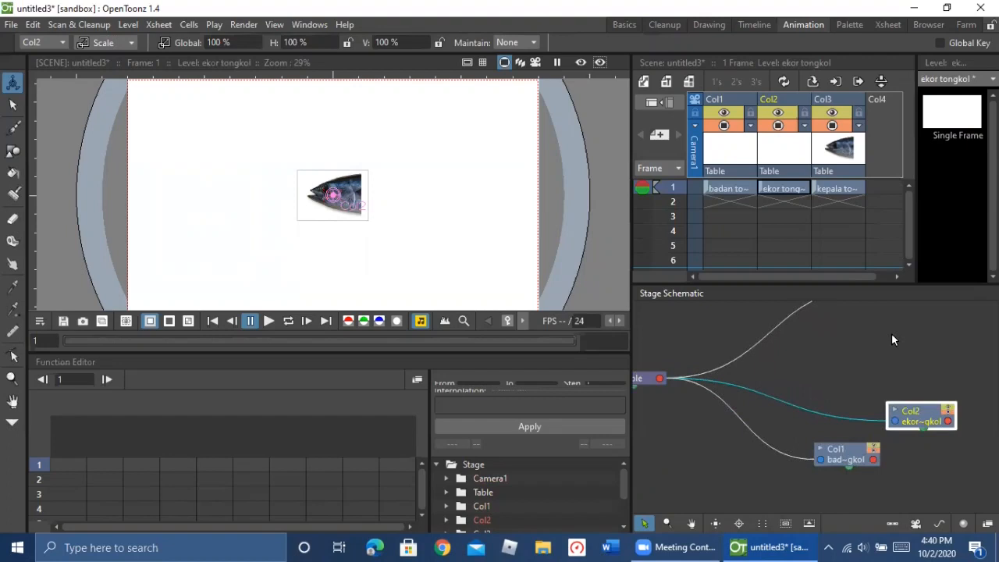
pyautogui.scroll(-2, 892, 332)
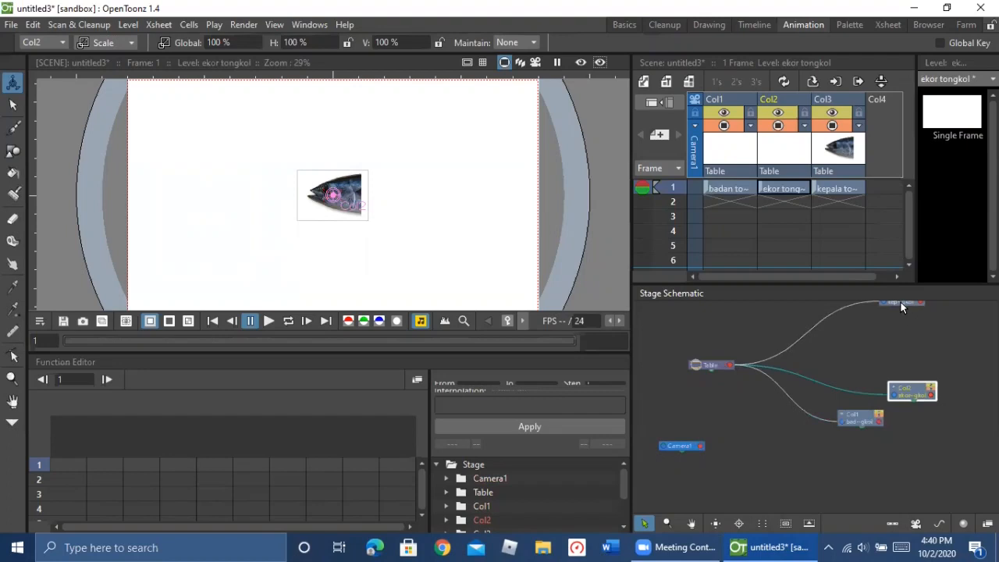
pyautogui.moveTo(901, 302)
pyautogui.mouseDown()
pyautogui.moveTo(861, 337)
pyautogui.moveTo(887, 301)
pyautogui.mouseUp()
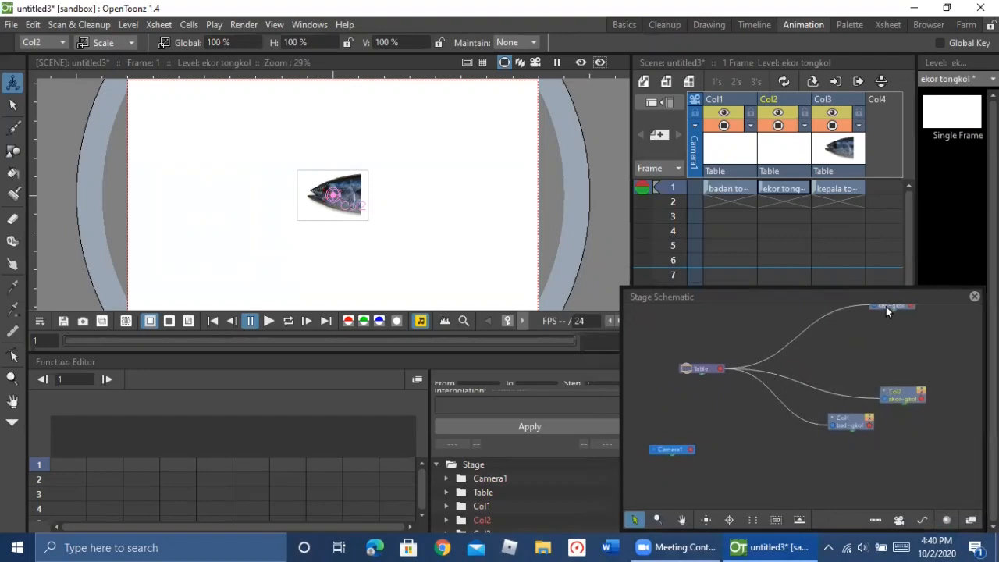
pyautogui.click(886, 307)
pyautogui.moveTo(886, 306); pyautogui.dragTo(849, 344)
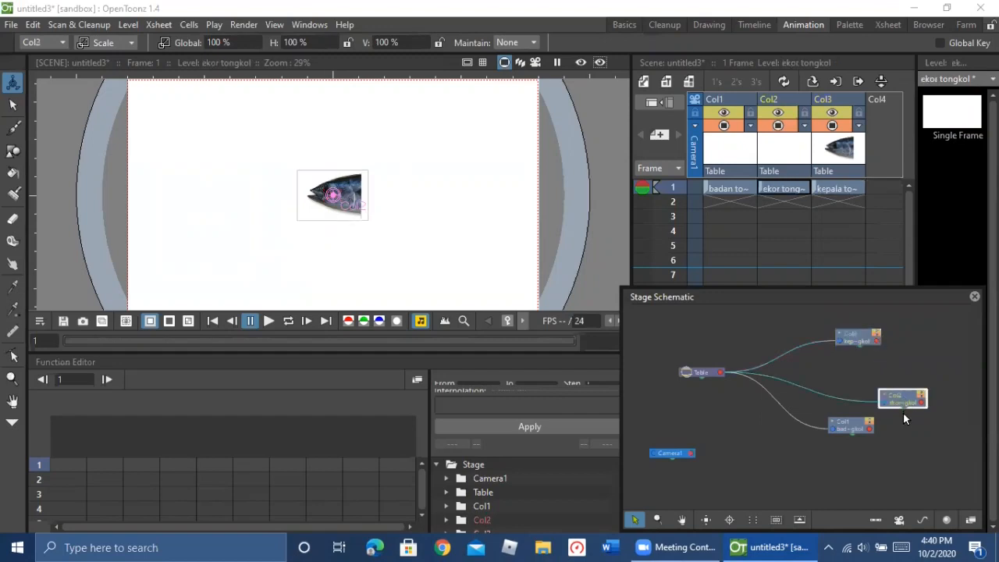
# Step: Parent the Col1 body node to the Col3 head node and the Col2 tail node to the Col1 body node
pyautogui.scroll(1, 920, 425)
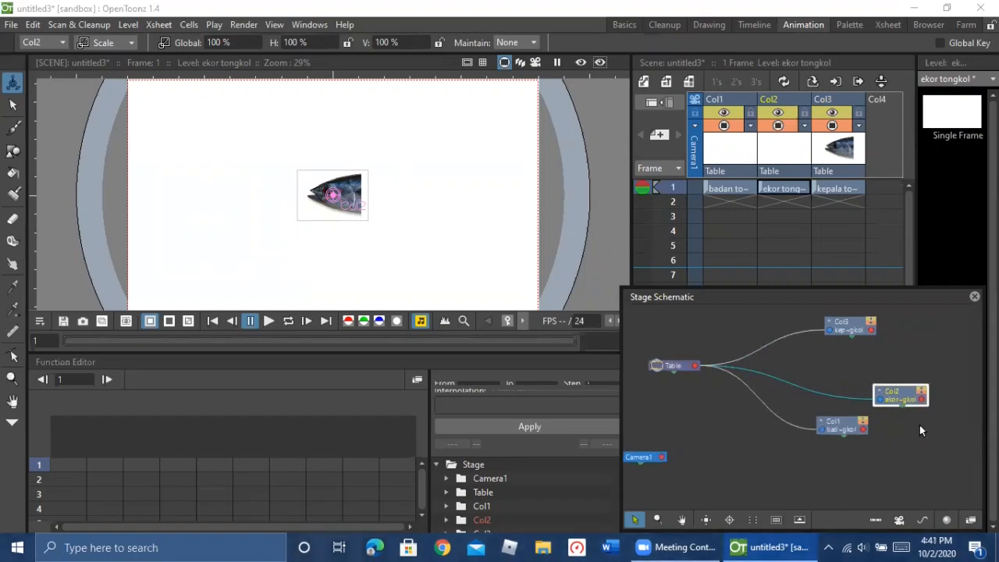
pyautogui.click(843, 426)
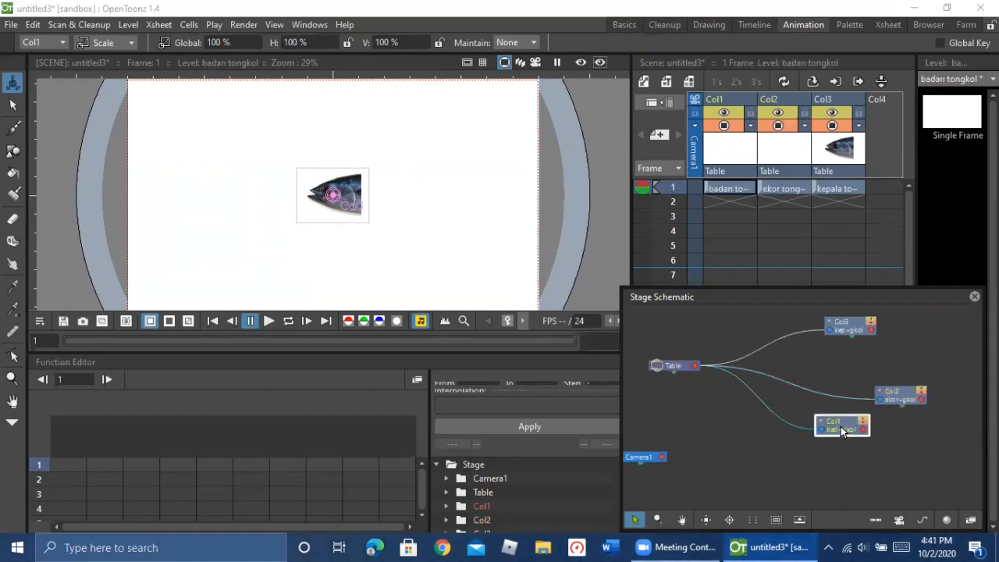
pyautogui.click(876, 335)
pyautogui.moveTo(826, 389); pyautogui.dragTo(816, 431)
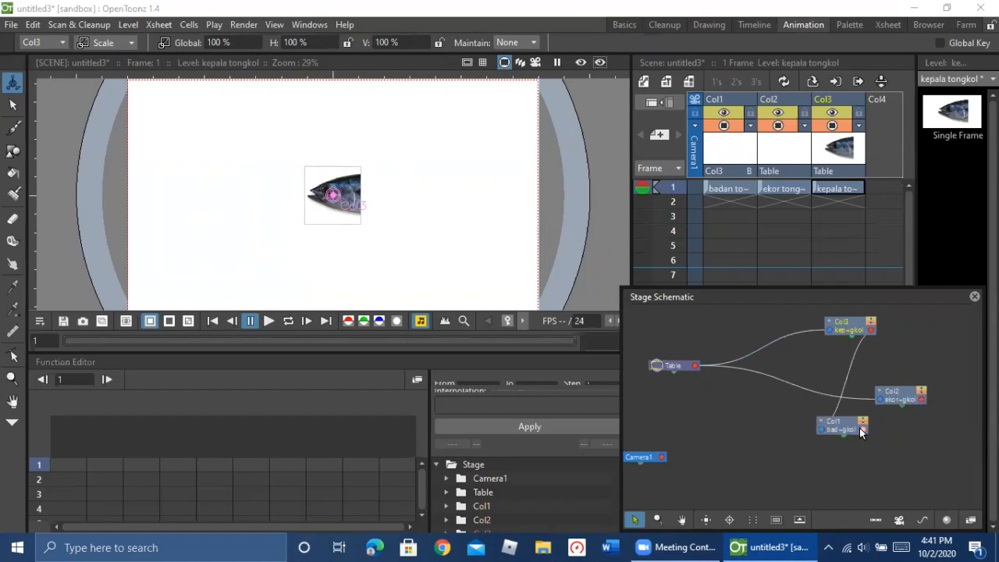
pyautogui.click(863, 432)
pyautogui.moveTo(896, 420); pyautogui.dragTo(876, 403)
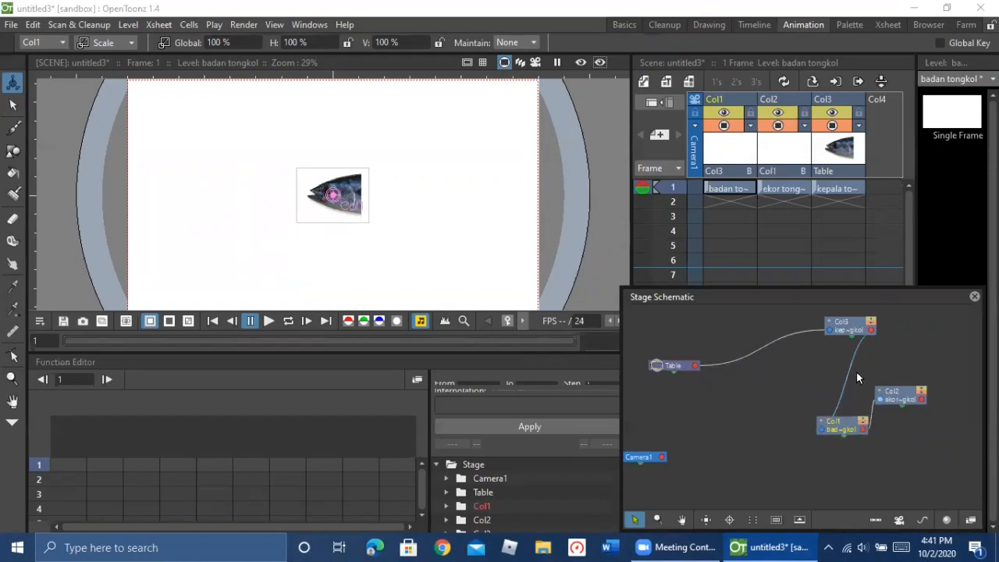
# Step: Arrange the linked nodes in a row after the Table node in the order Col3, Col1, Col2
pyautogui.click(854, 323)
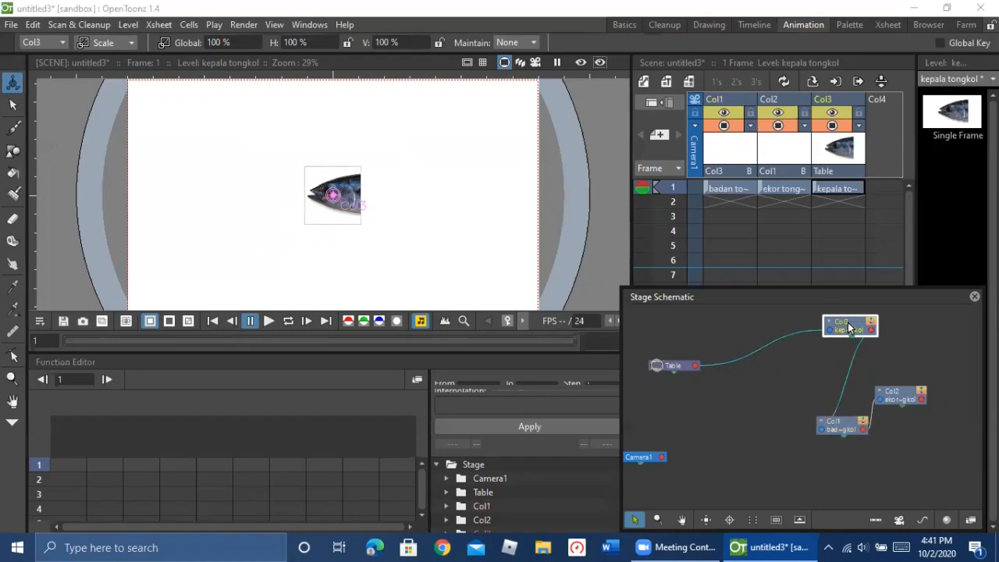
pyautogui.moveTo(849, 326); pyautogui.dragTo(756, 392)
pyautogui.moveTo(847, 428); pyautogui.dragTo(830, 396)
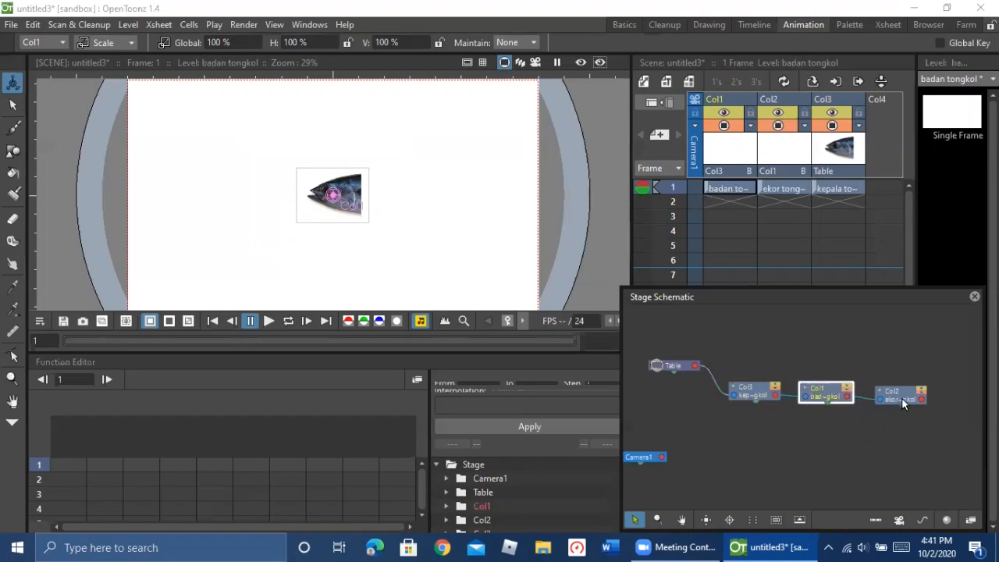
pyautogui.moveTo(899, 403); pyautogui.dragTo(903, 397)
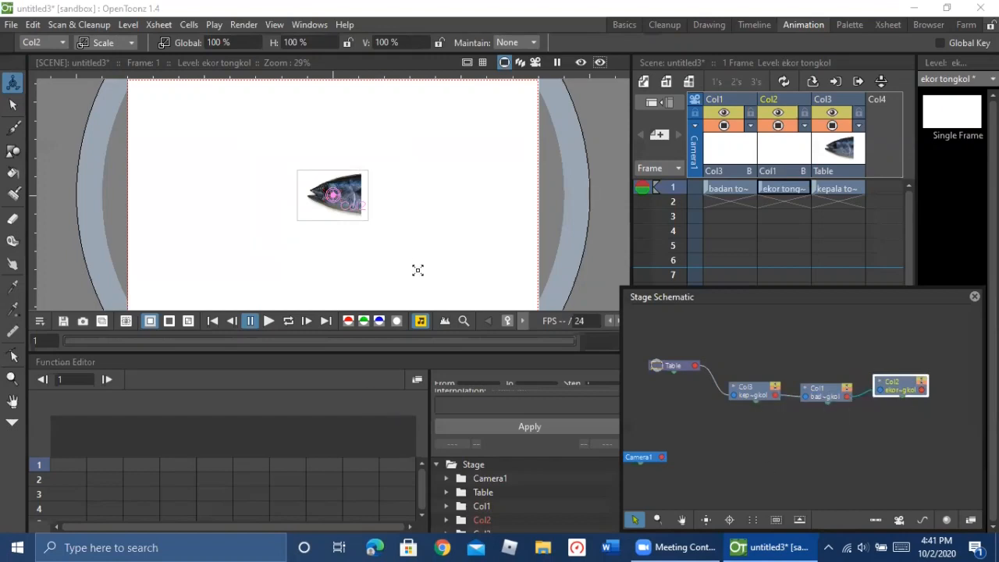
# Step: Try to move the fish image about 196 mm left and 46 mm down with the Selection tool while the Table node is selected
pyautogui.scroll(2, 337, 239)
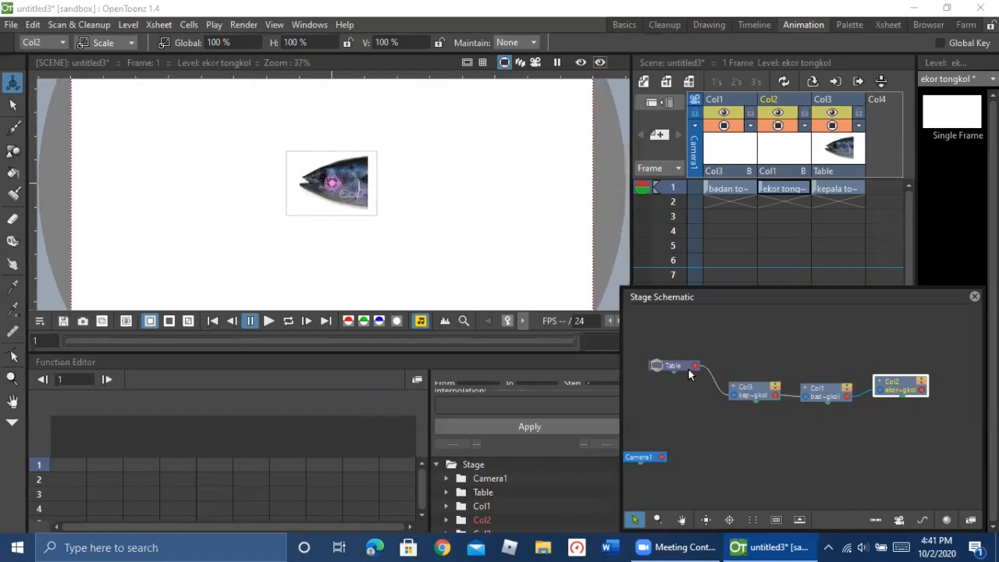
pyautogui.click(686, 368)
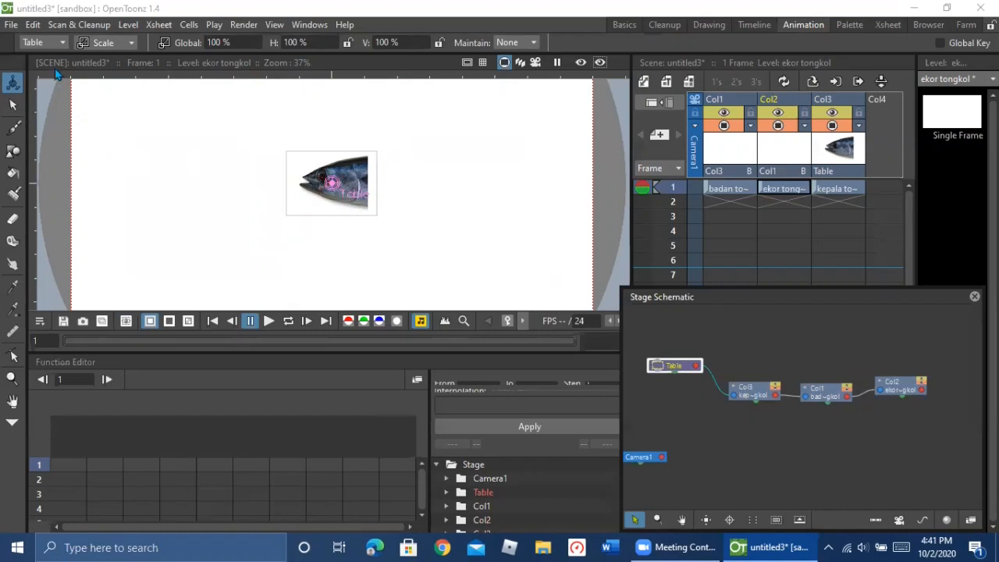
pyautogui.click(14, 105)
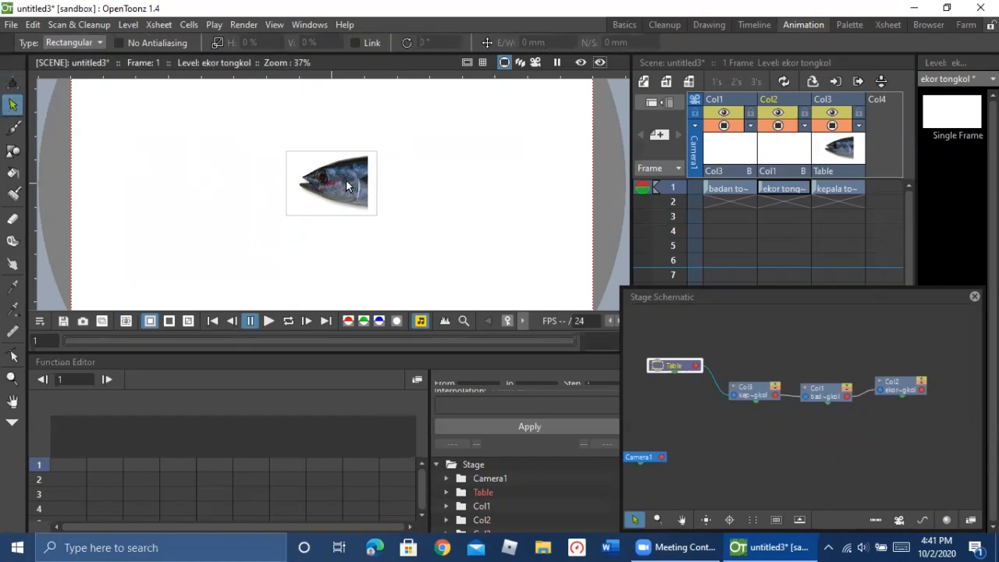
pyautogui.moveTo(234, 117); pyautogui.dragTo(441, 249)
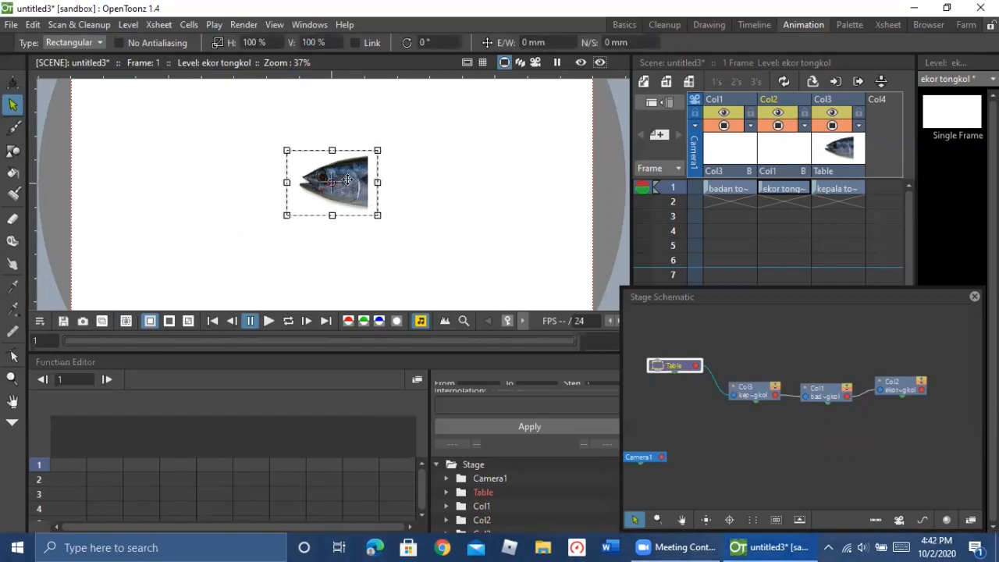
pyautogui.moveTo(347, 180); pyautogui.dragTo(236, 206)
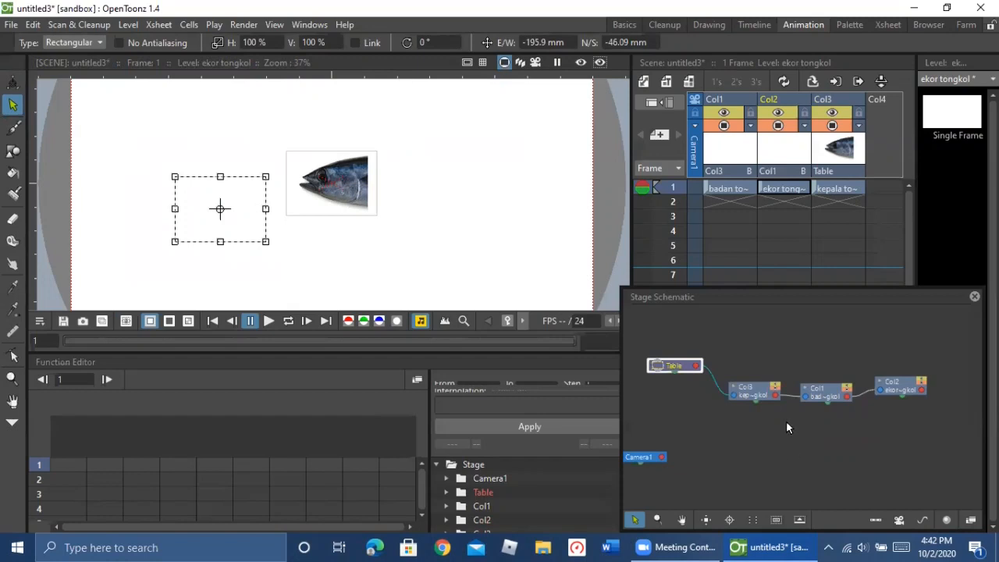
# Step: Try moving the Col3 head image about 173 mm left and 29 mm up, checking the Col1 and Col3 nodes
pyautogui.click(754, 392)
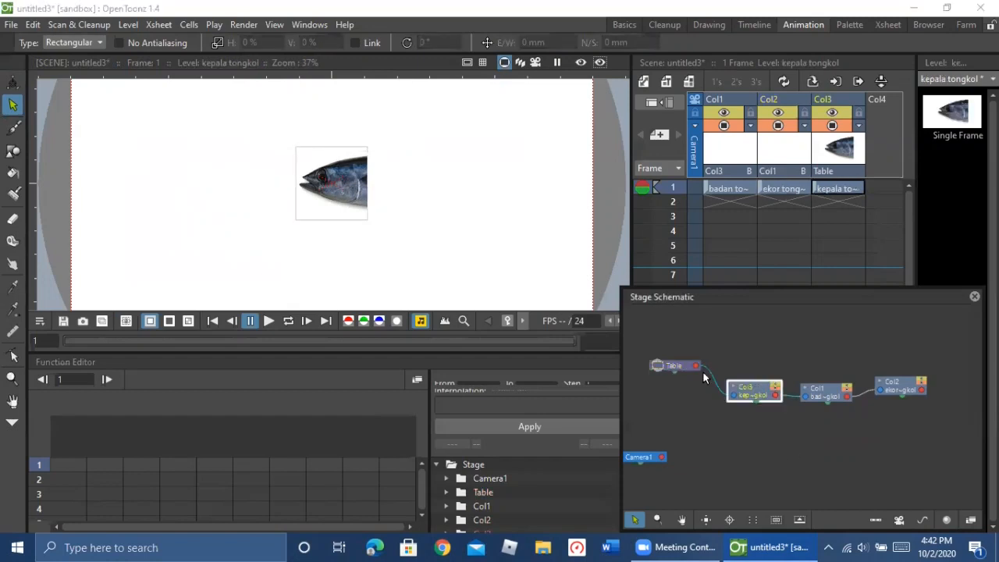
pyautogui.moveTo(249, 120); pyautogui.dragTo(519, 310)
pyautogui.moveTo(468, 287); pyautogui.dragTo(541, 297)
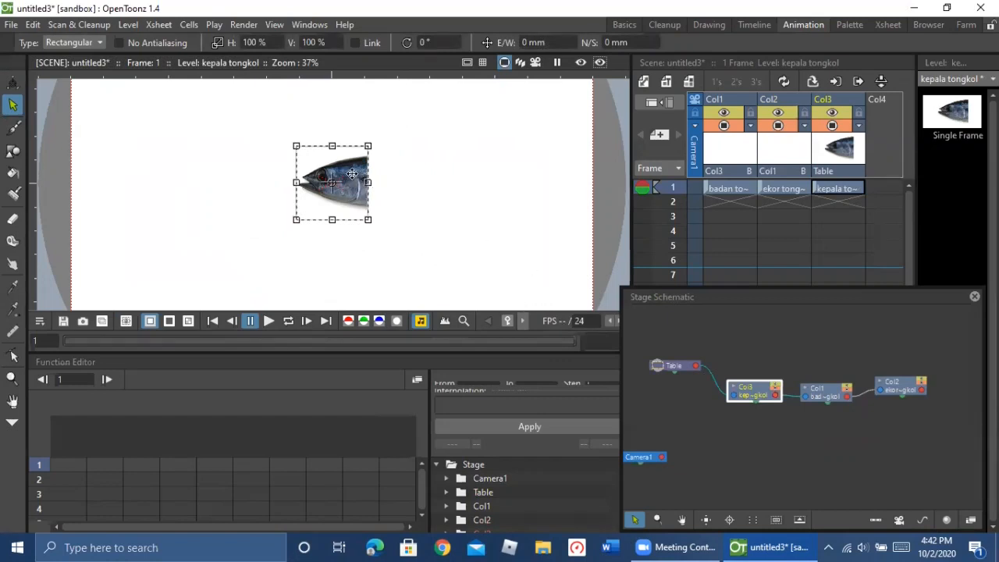
pyautogui.moveTo(351, 173); pyautogui.dragTo(251, 156)
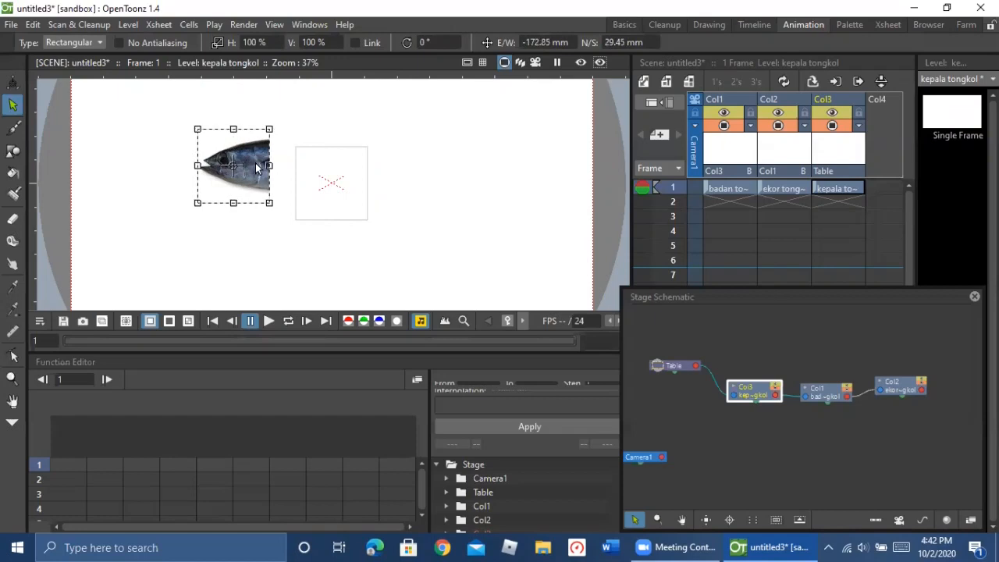
pyautogui.click(824, 396)
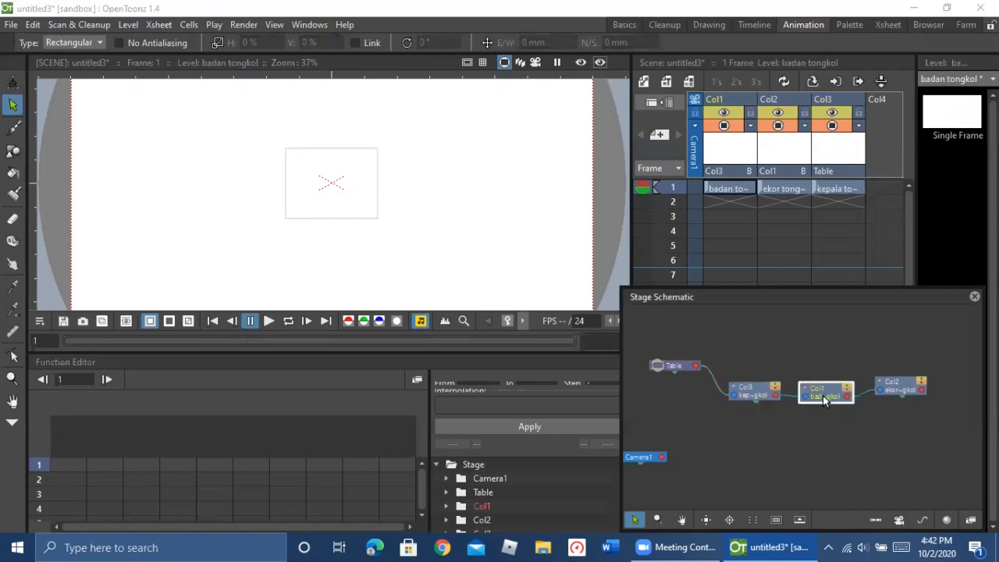
pyautogui.click(743, 394)
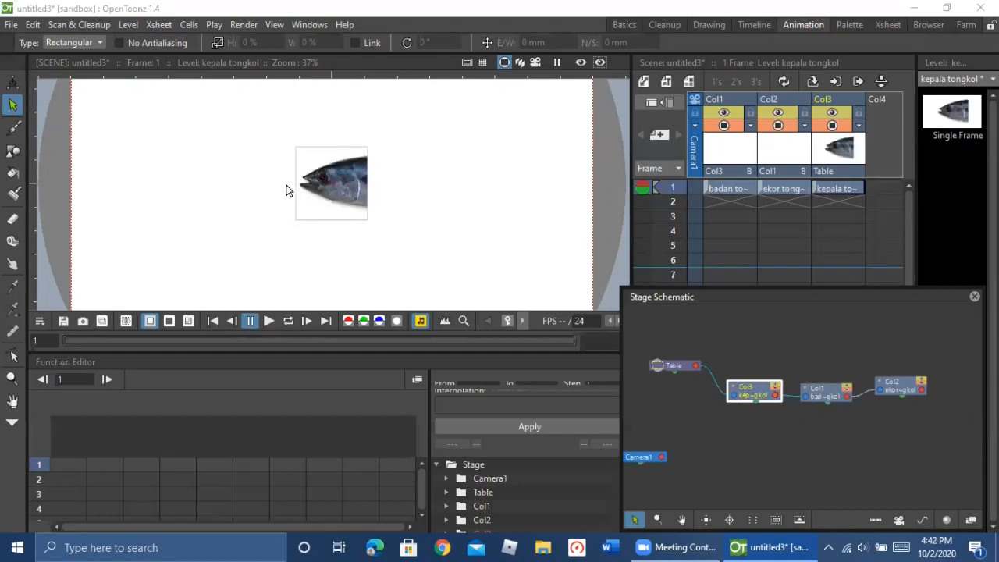
# Step: Undo the tail link, reconnect the Col2 tail node to the Col1 body node, and check the tail and body cells
pyautogui.hotkey('ctrl', 'z')
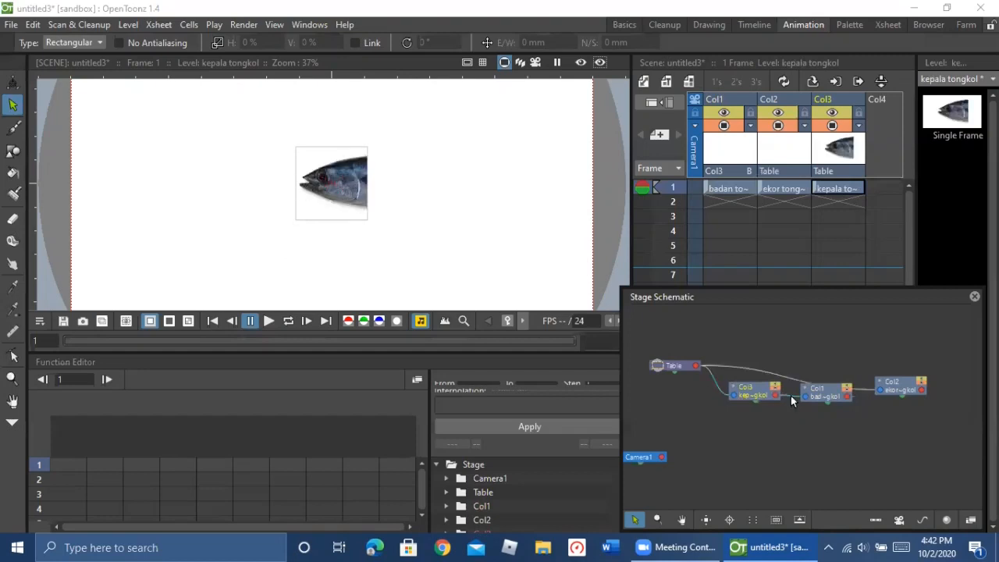
pyautogui.click(734, 392)
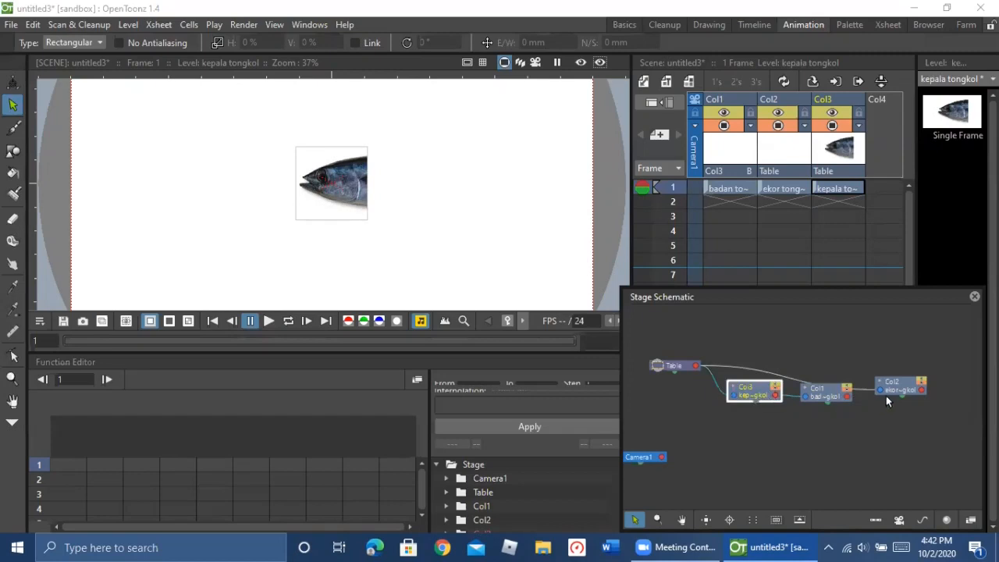
pyautogui.click(835, 393)
pyautogui.moveTo(887, 388); pyautogui.dragTo(882, 389)
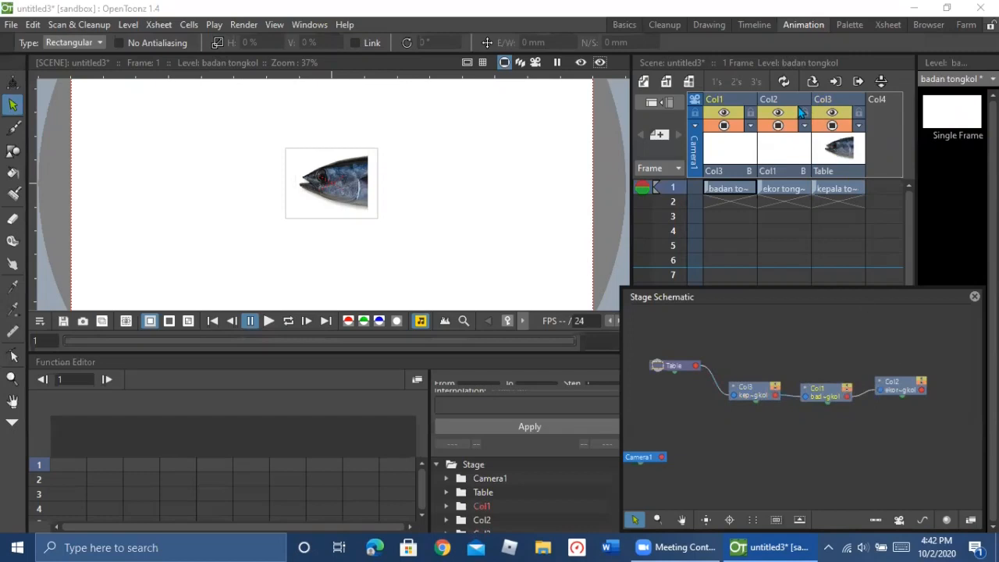
pyautogui.click(787, 189)
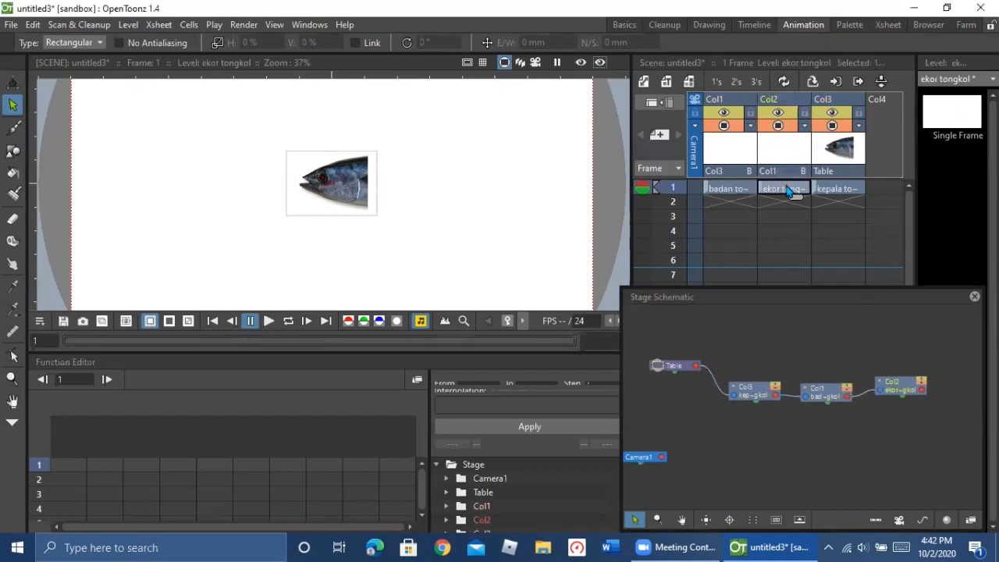
pyautogui.rightClick(787, 189)
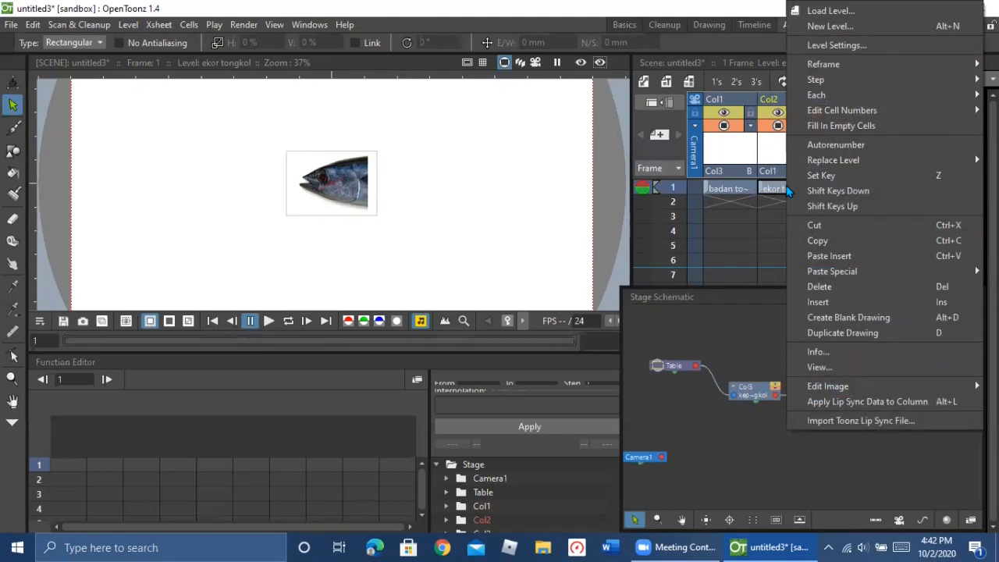
pyautogui.click(734, 191)
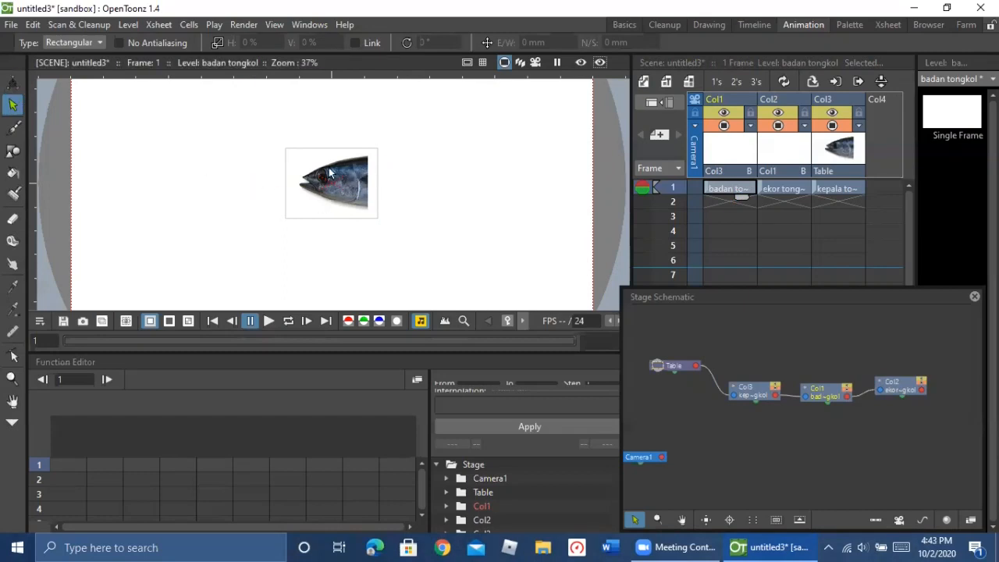
# Step: Start a new scene, discarding the changes to the current scene and its modified image files
pyautogui.click(11, 25)
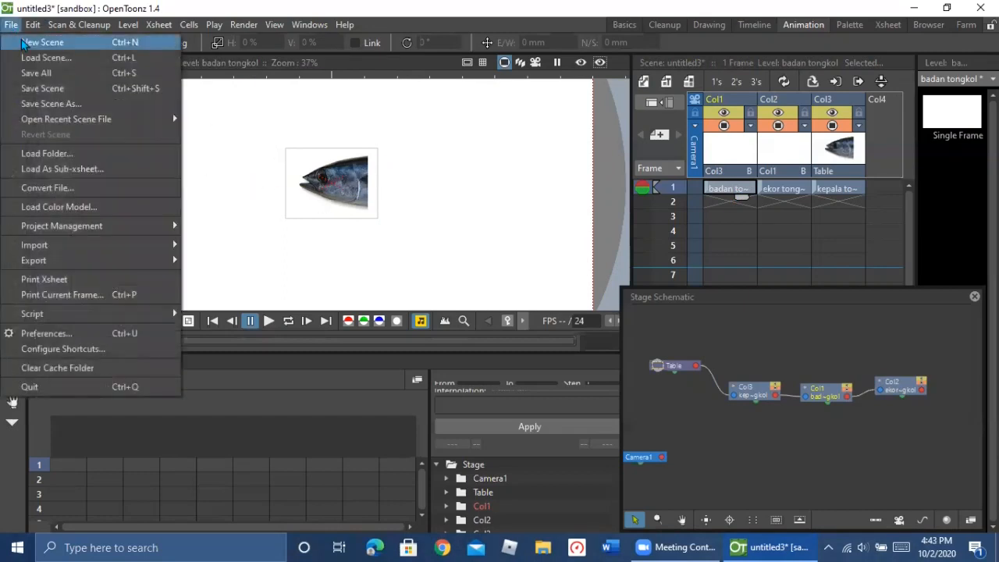
pyautogui.click(42, 42)
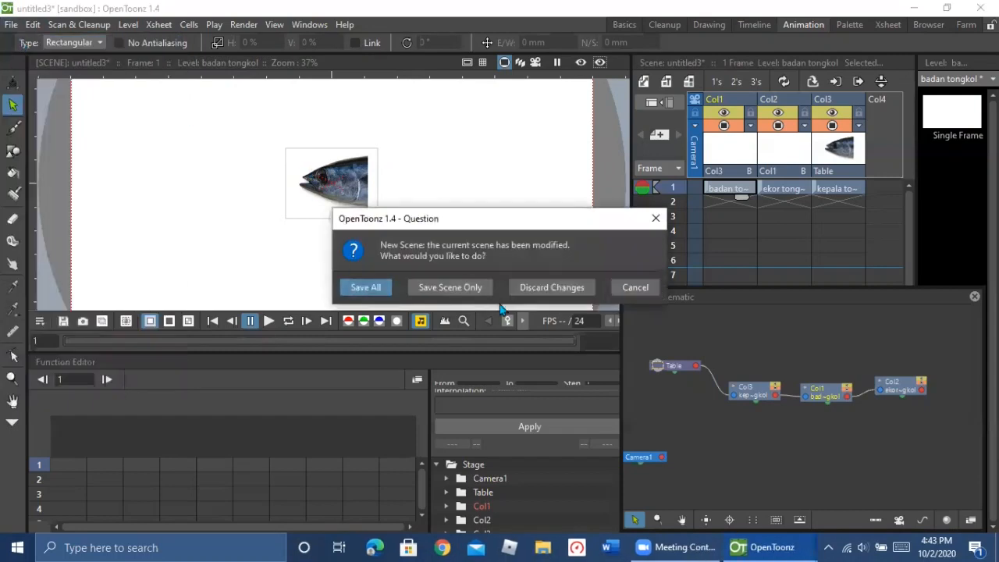
pyautogui.click(522, 289)
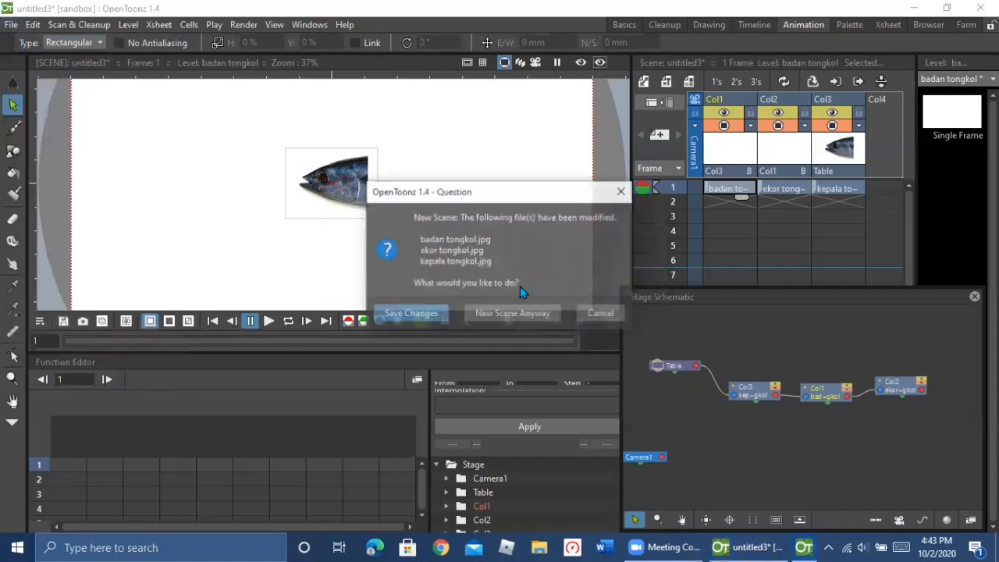
pyautogui.click(480, 314)
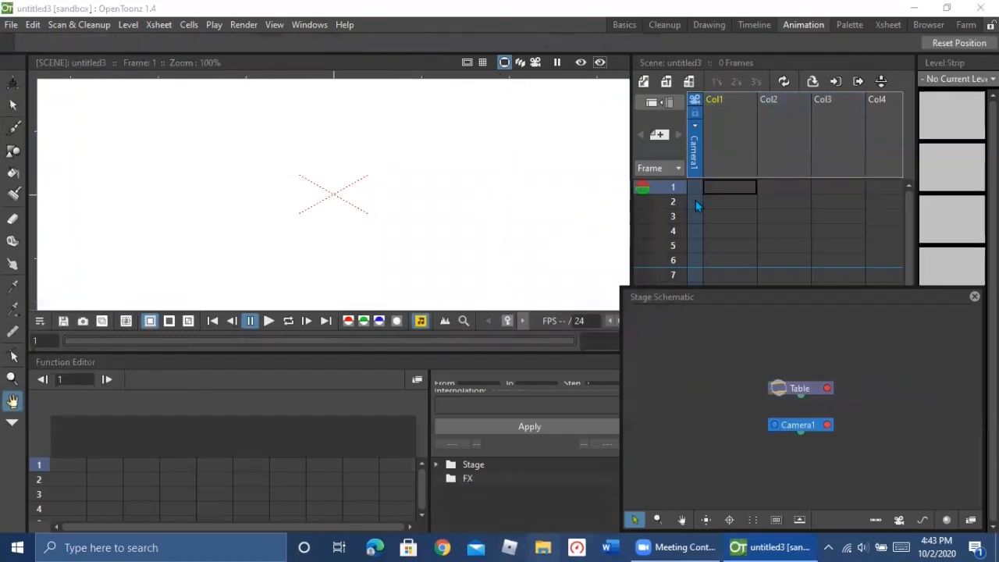
# Step: Import the kepala tongkol image from the Pictures folder into Col1, keeping the existing project file
pyautogui.press('super+e')
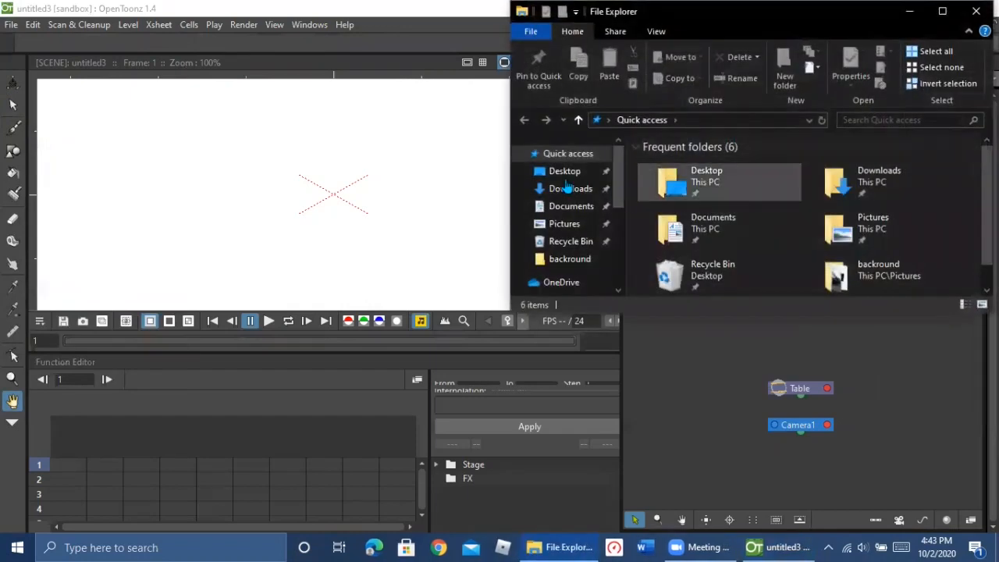
pyautogui.click(587, 225)
pyautogui.scroll(-3, 818, 207)
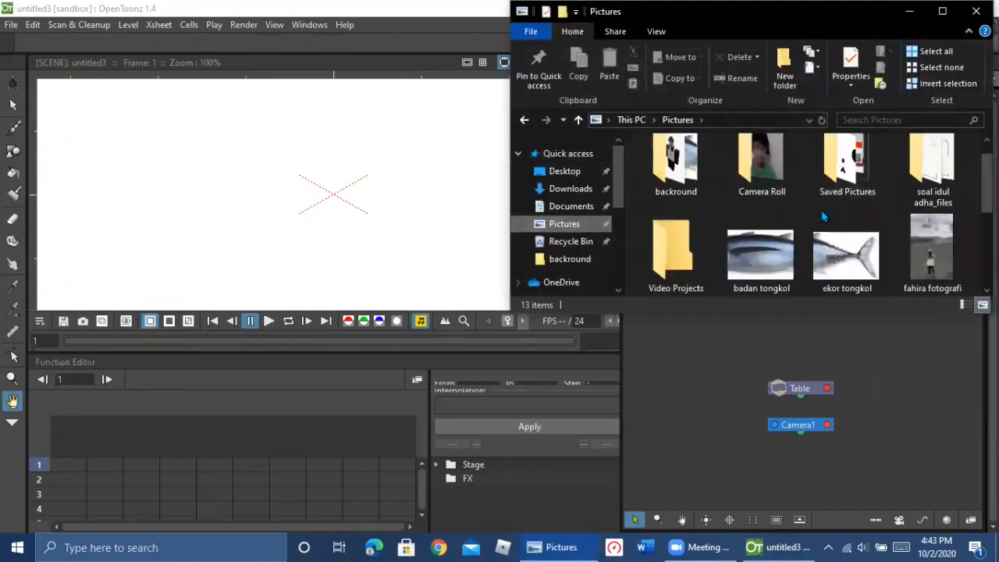
pyautogui.moveTo(819, 205); pyautogui.dragTo(163, 227)
pyautogui.click(434, 294)
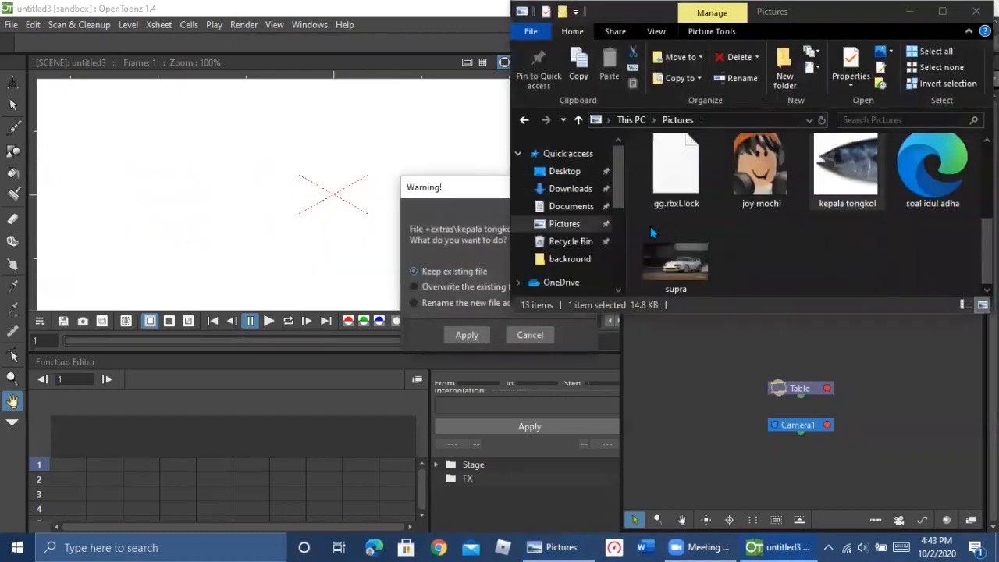
pyautogui.click(480, 329)
pyautogui.moveTo(316, 191); pyautogui.dragTo(195, 187)
pyautogui.scroll(-4, 367, 188)
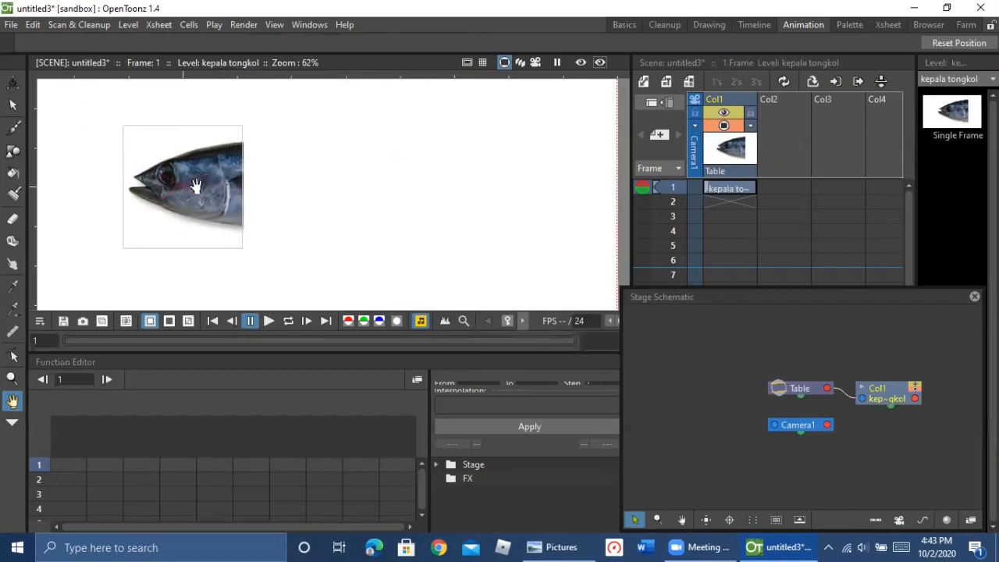
# Step: Import the badan tongkol image from the Pictures folder into the scene, keeping the existing project file
pyautogui.click(561, 547)
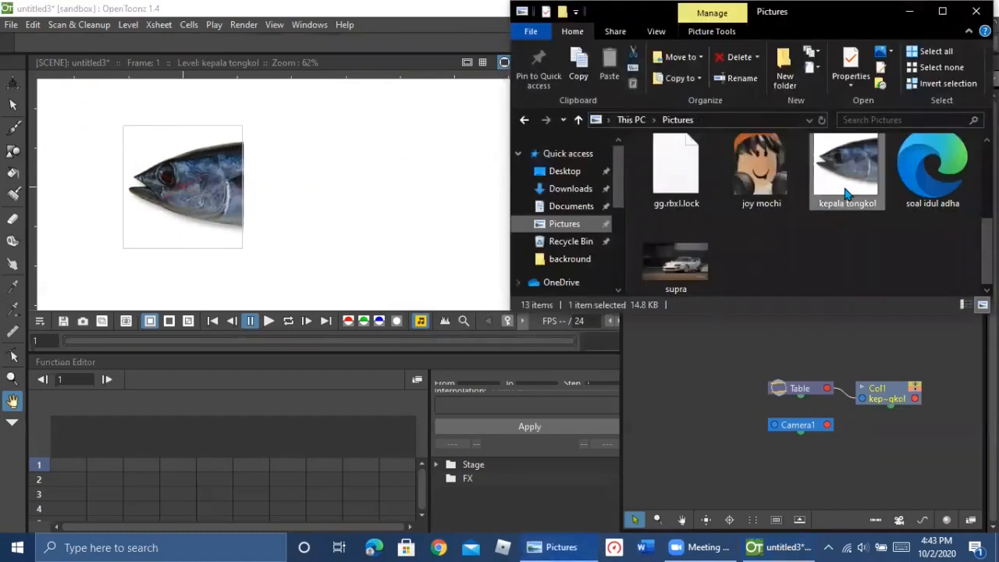
pyautogui.scroll(3, 849, 179)
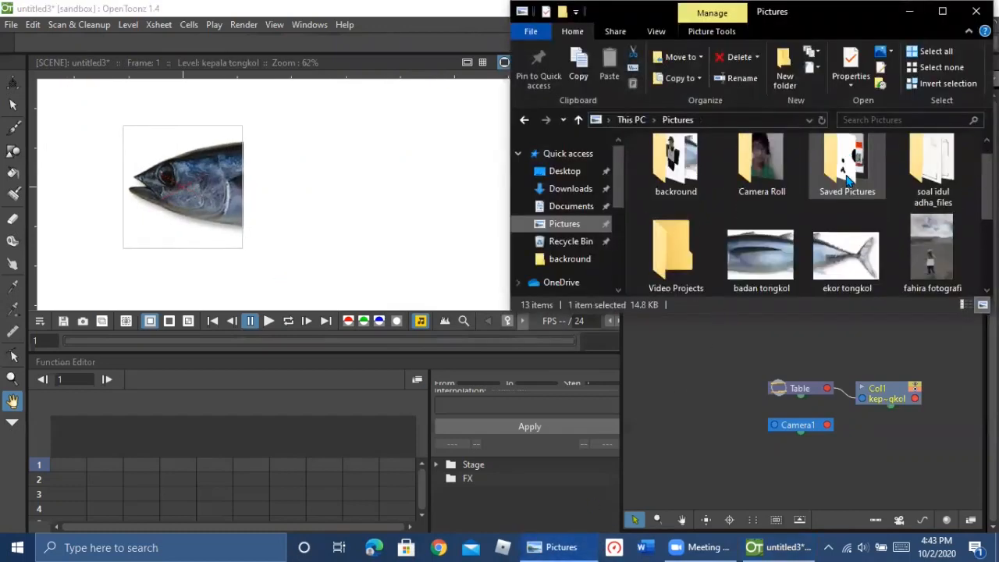
pyautogui.moveTo(763, 258); pyautogui.dragTo(336, 215)
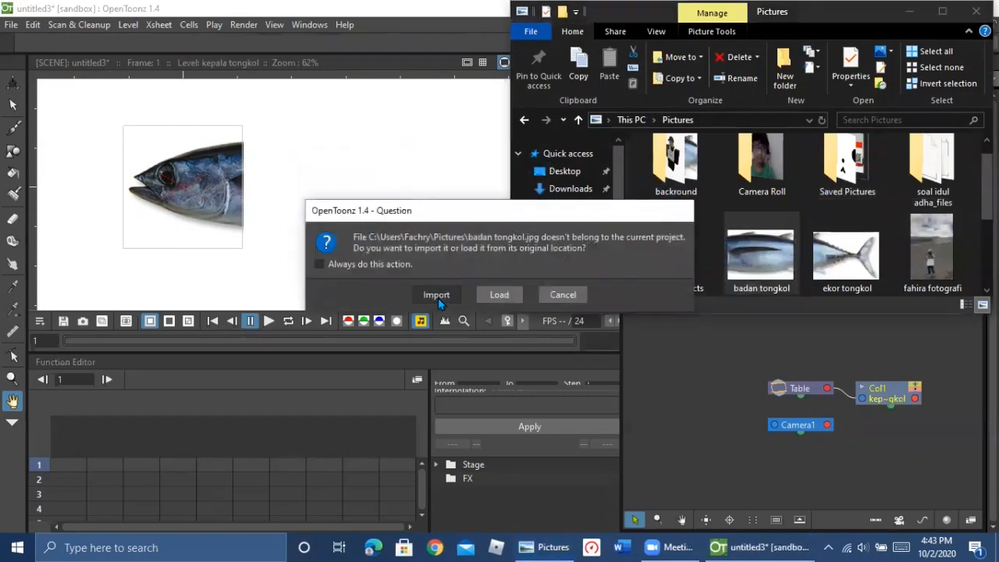
pyautogui.click(438, 297)
pyautogui.click(464, 334)
pyautogui.moveTo(252, 194); pyautogui.dragTo(289, 198)
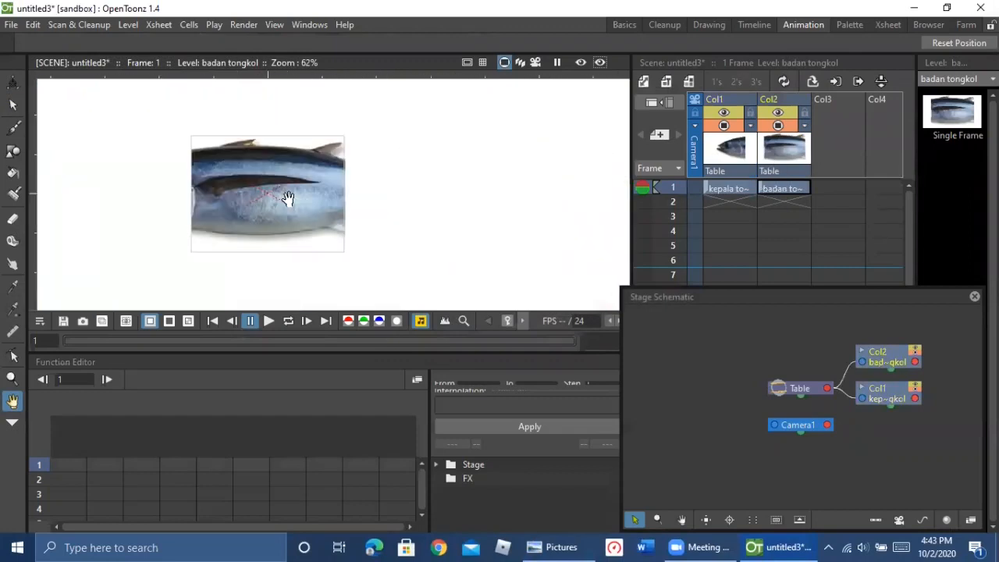
pyautogui.scroll(-2, 377, 189)
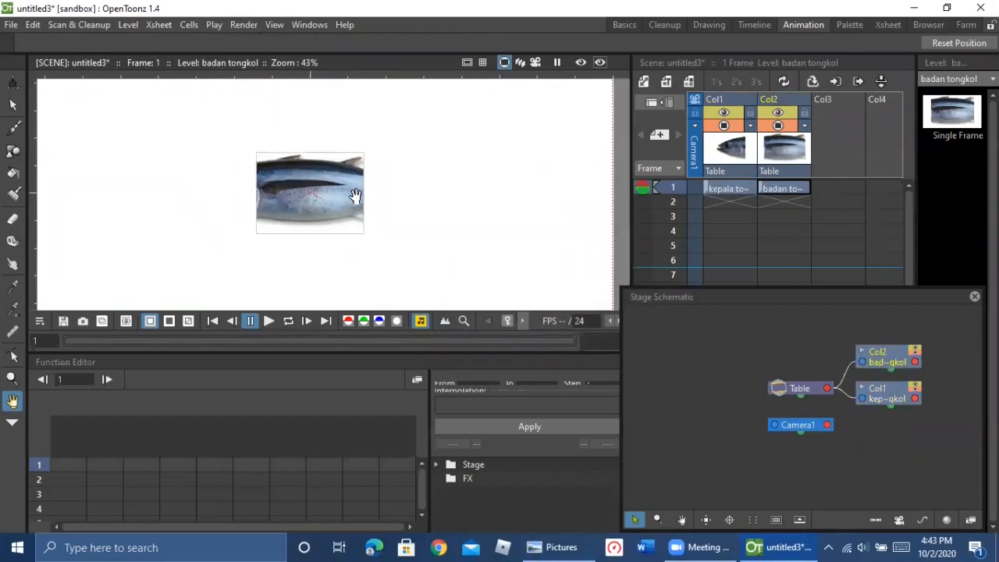
pyautogui.moveTo(355, 196); pyautogui.dragTo(368, 197)
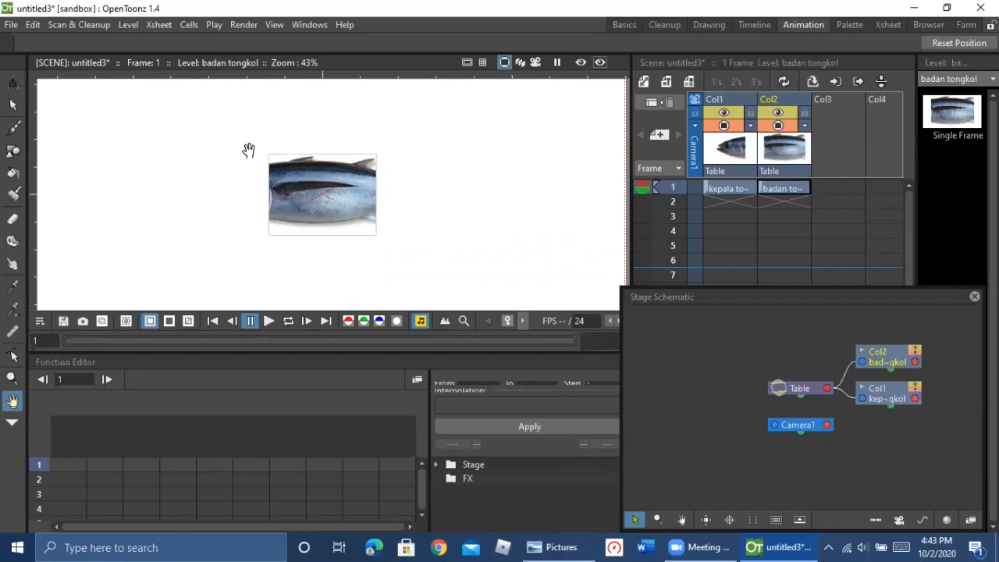
# Step: Hide the Col2 body column to check the head image underneath it, and make the column visible again
pyautogui.click(722, 188)
pyautogui.moveTo(307, 213)
pyautogui.mouseDown()
pyautogui.moveTo(272, 208)
pyautogui.moveTo(301, 211)
pyautogui.mouseUp()
pyautogui.moveTo(242, 139); pyautogui.dragTo(253, 137)
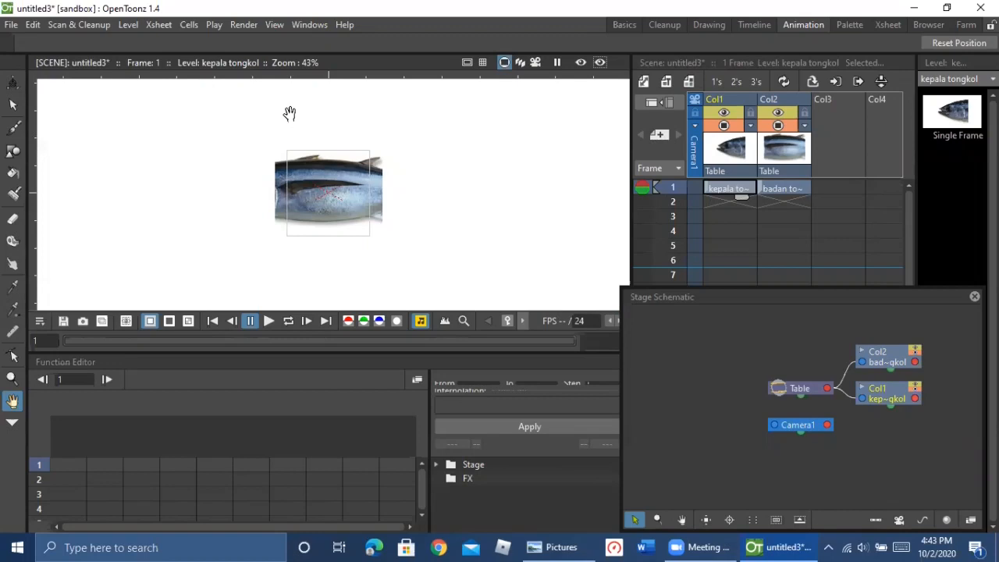
pyautogui.click(778, 127)
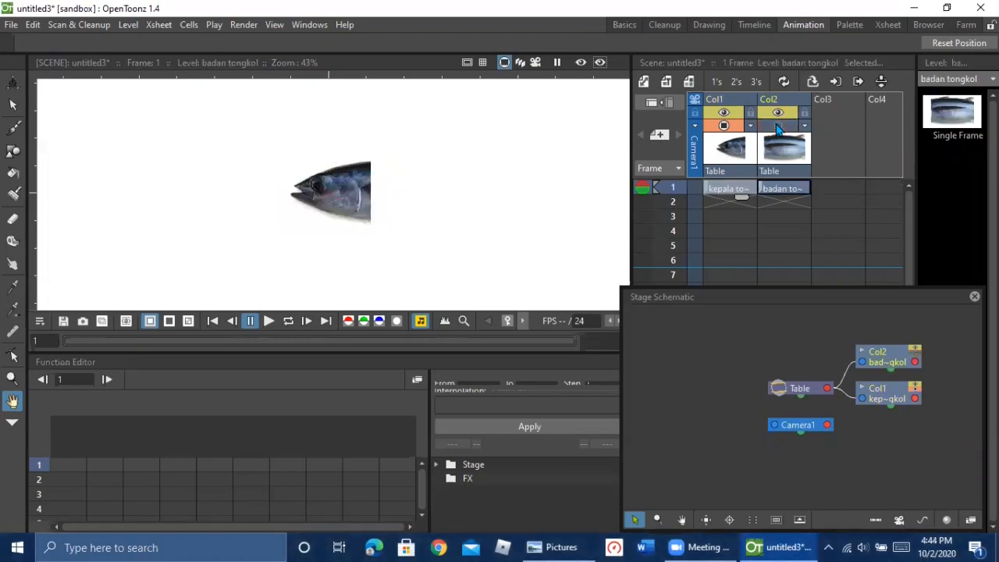
pyautogui.click(779, 114)
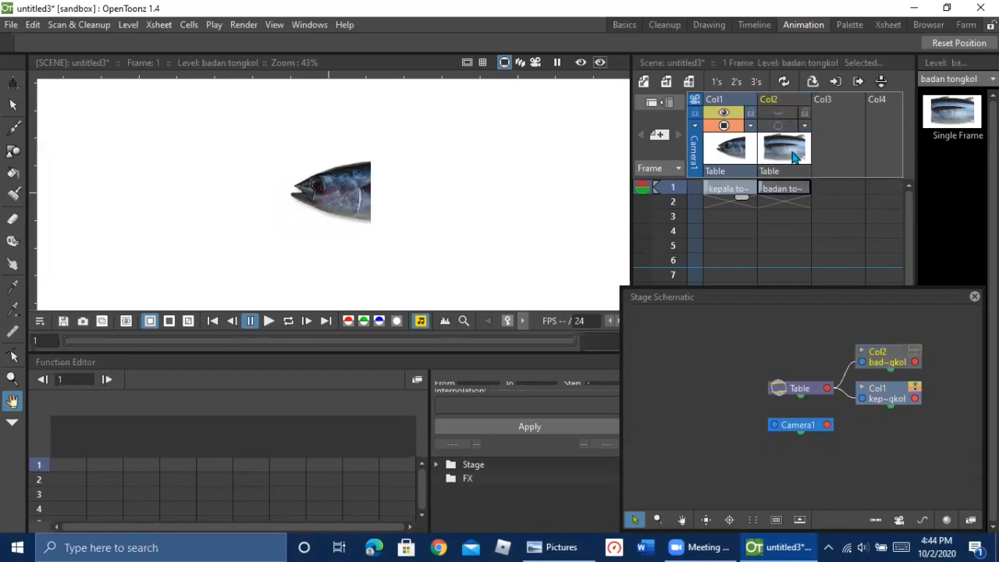
pyautogui.click(779, 113)
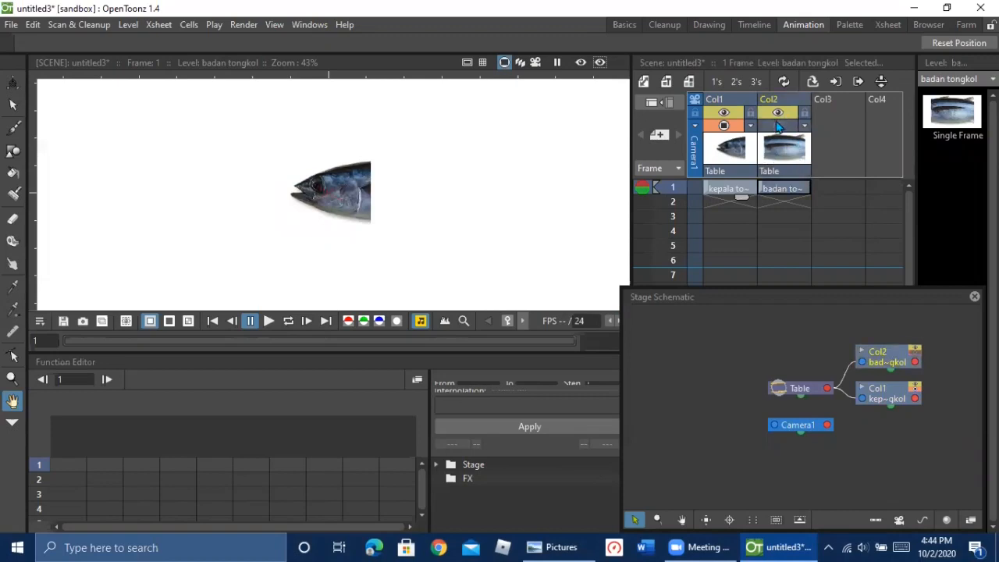
pyautogui.click(779, 126)
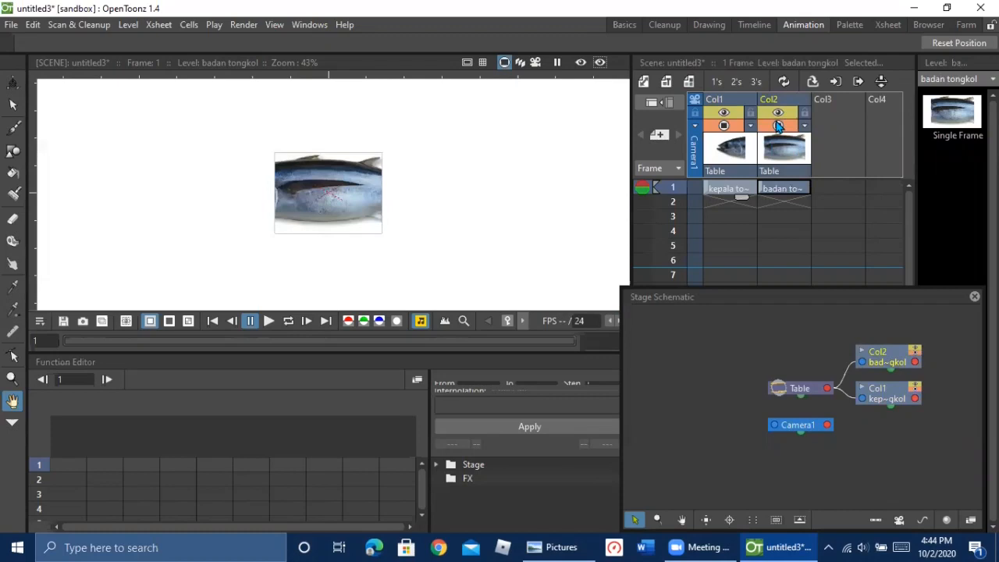
# Step: Move the Col1 head image about 64 mm left with the Animate tool in Position mode, joining it to the body's front edge
pyautogui.click(735, 191)
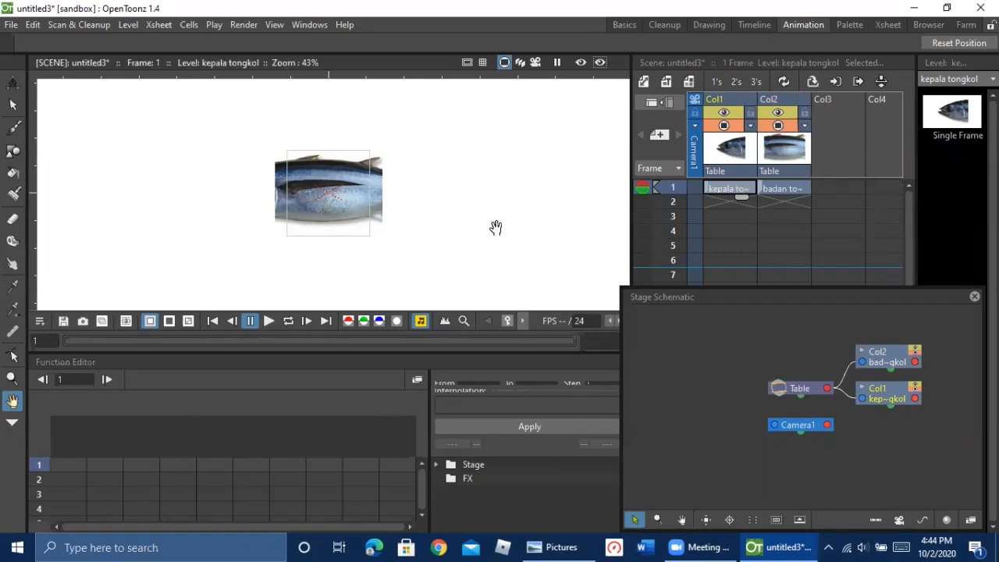
pyautogui.click(14, 105)
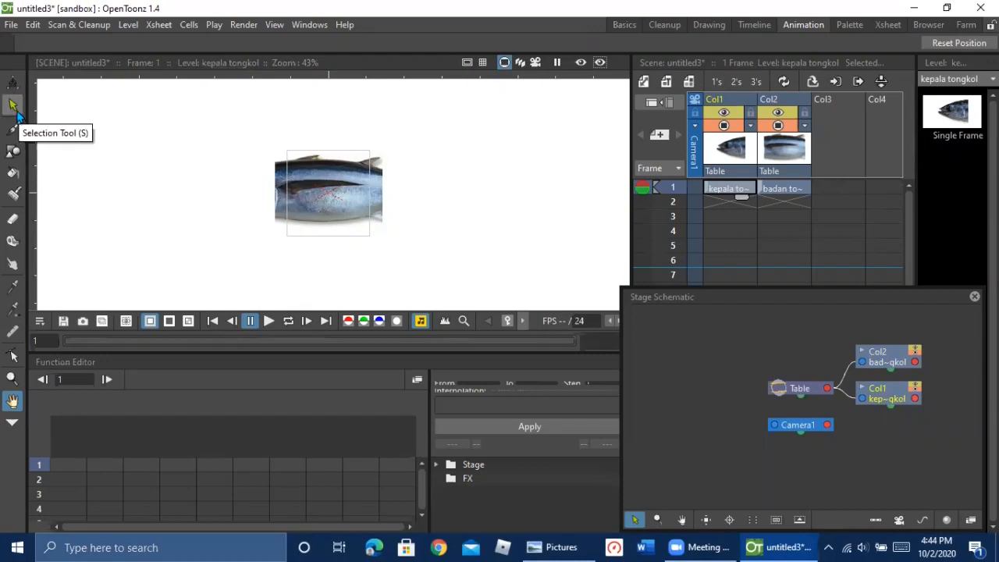
pyautogui.click(14, 109)
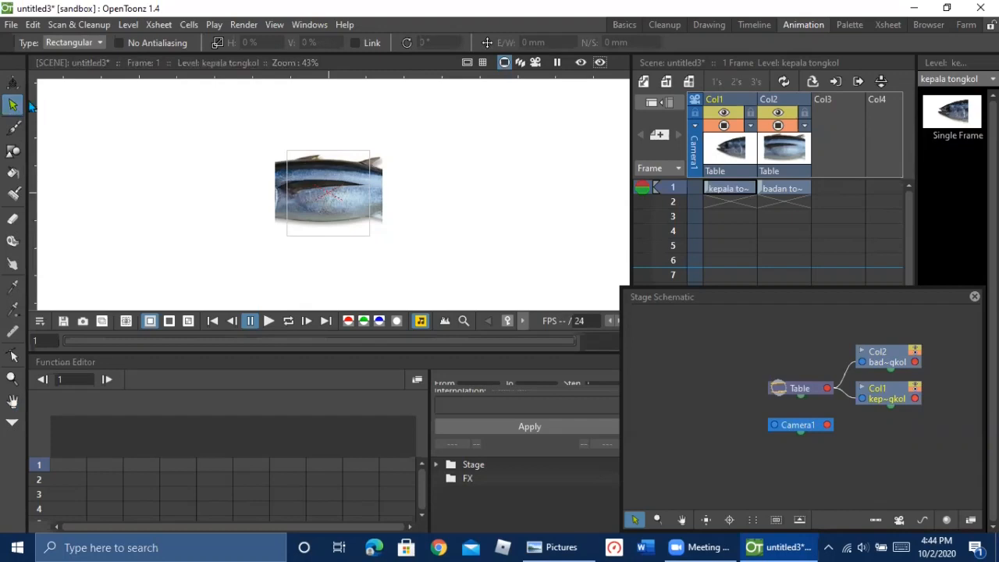
pyautogui.click(13, 83)
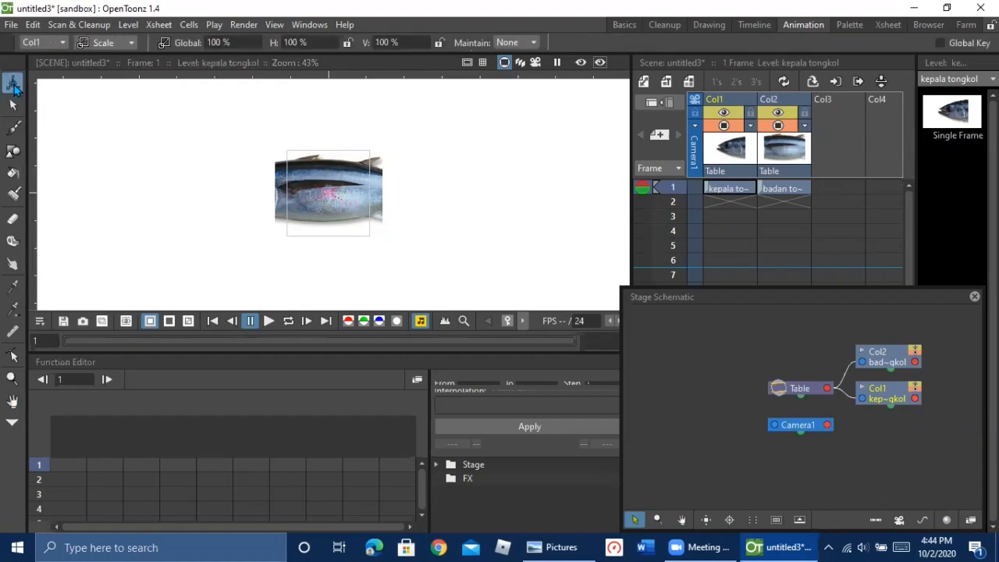
pyautogui.click(109, 44)
pyautogui.click(106, 61)
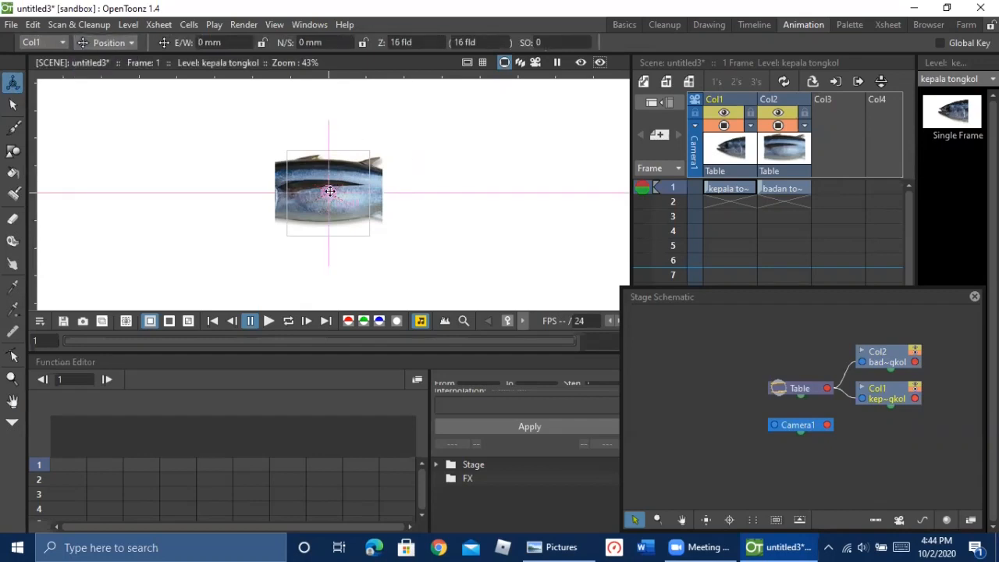
pyautogui.moveTo(324, 193); pyautogui.dragTo(231, 192)
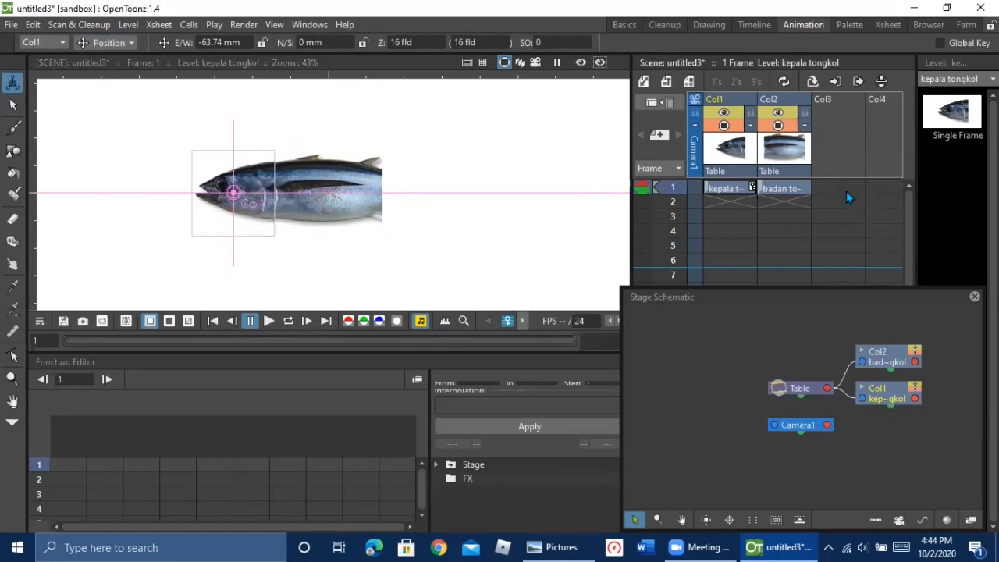
# Step: Import the ekor tongkol image from the Pictures folder into the scene, keeping the existing project file
pyautogui.click(554, 547)
pyautogui.moveTo(855, 236); pyautogui.dragTo(460, 194)
pyautogui.click(440, 294)
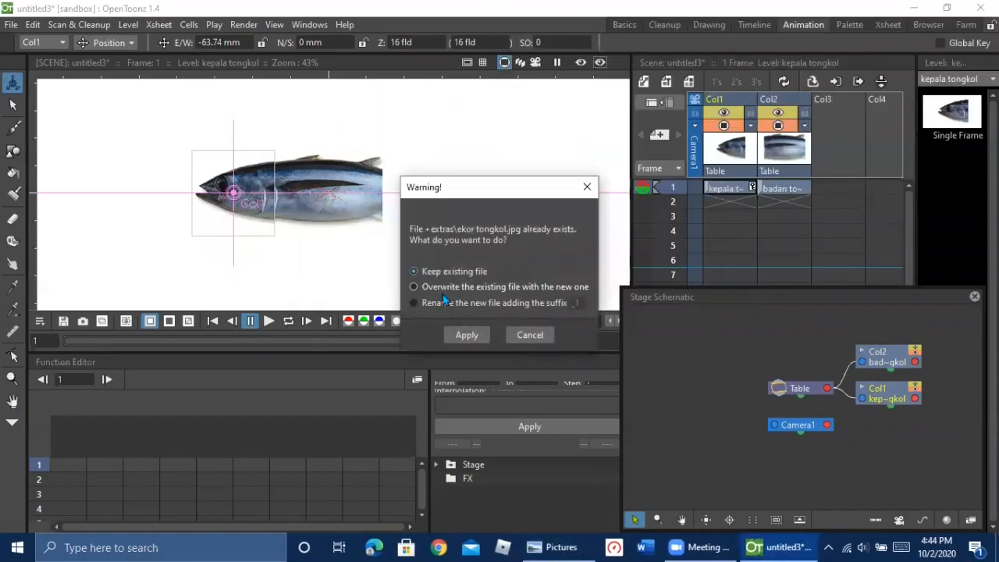
pyautogui.click(462, 341)
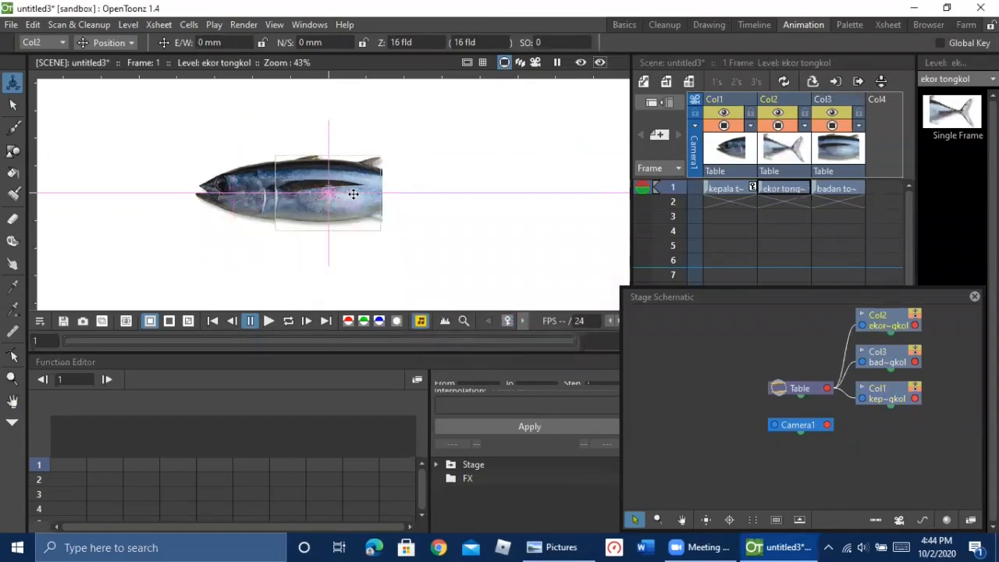
# Step: Move the Col3 body image to the right, clear of the head and tail images, and select the Col2 tail column
pyautogui.click(857, 171)
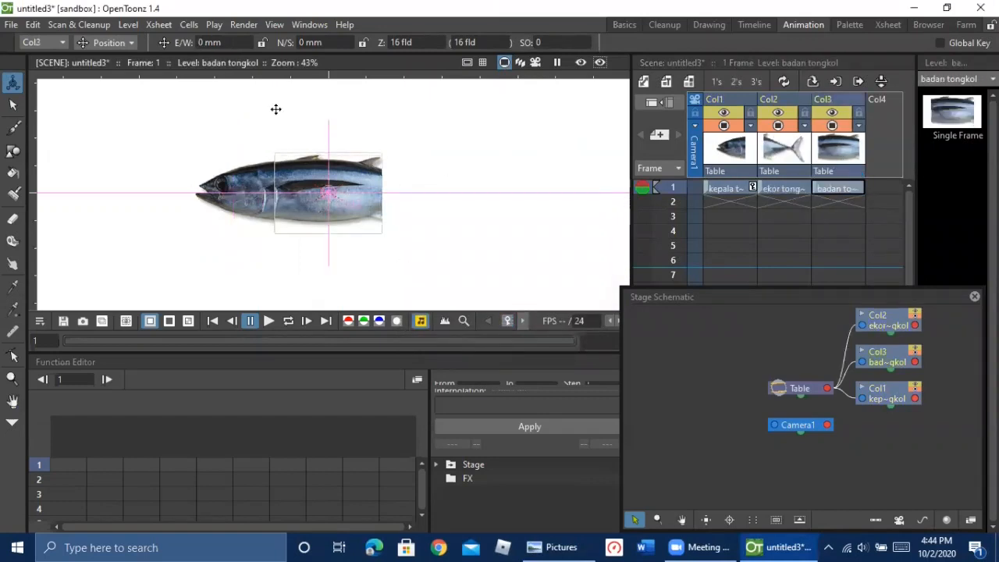
pyautogui.moveTo(344, 187); pyautogui.dragTo(476, 186)
pyautogui.moveTo(330, 188); pyautogui.dragTo(352, 182)
pyautogui.click(796, 157)
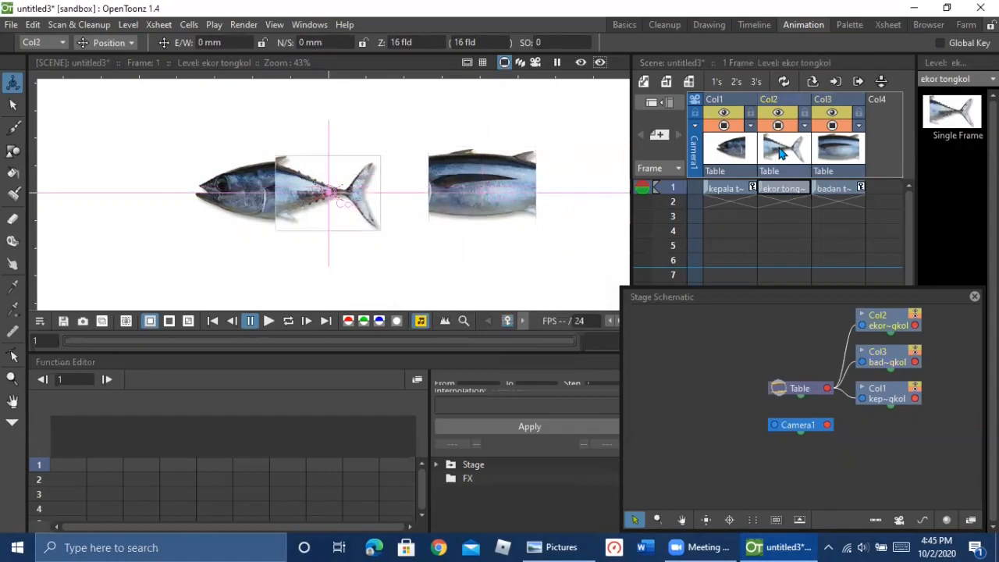
# Step: Position the Col3 body image against the head at about -6.9 mm E/W and the Col2 tail behind it at about 55.9 mm
pyautogui.moveTo(321, 191); pyautogui.dragTo(583, 184)
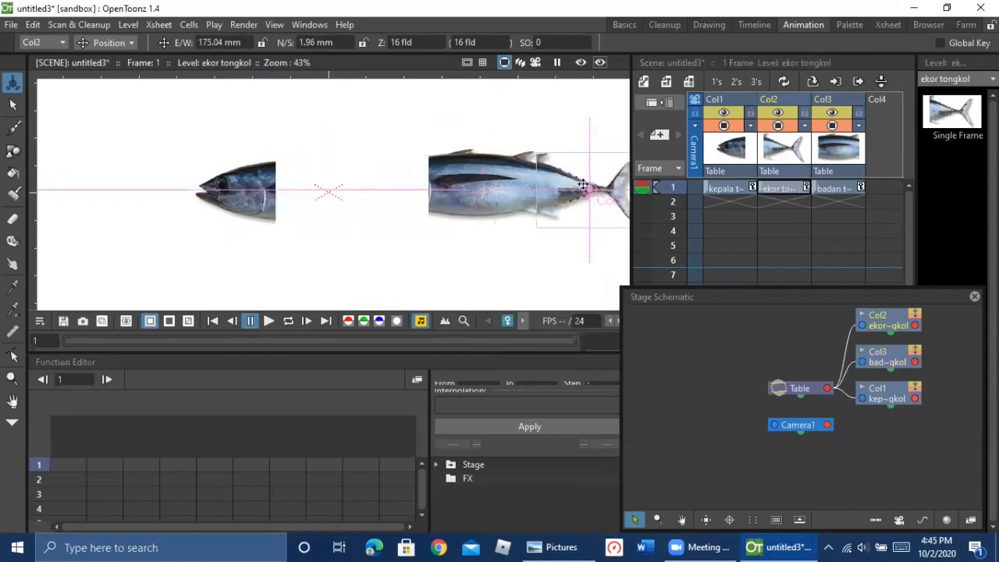
pyautogui.moveTo(498, 196); pyautogui.dragTo(518, 199)
pyautogui.click(851, 147)
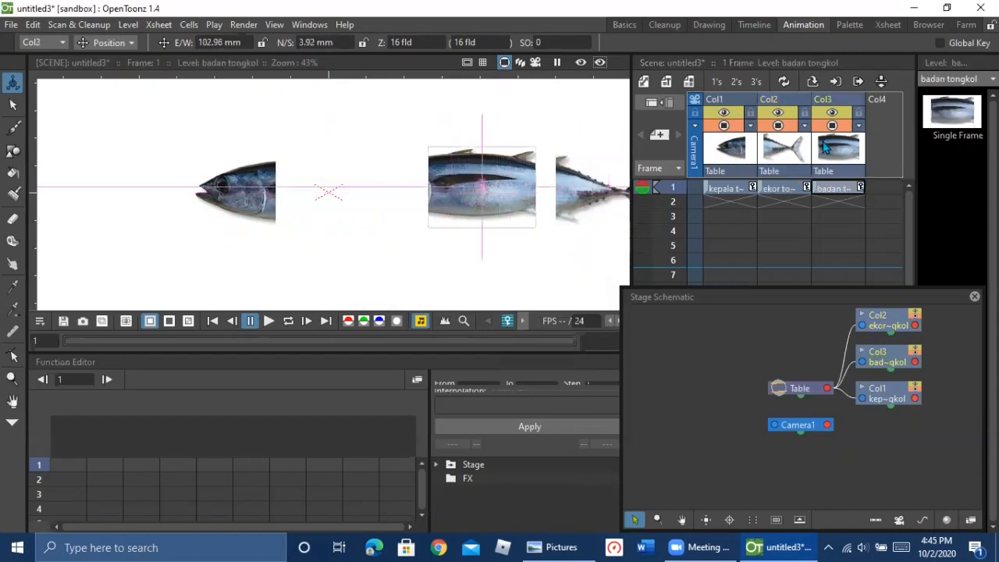
pyautogui.moveTo(467, 172); pyautogui.dragTo(305, 179)
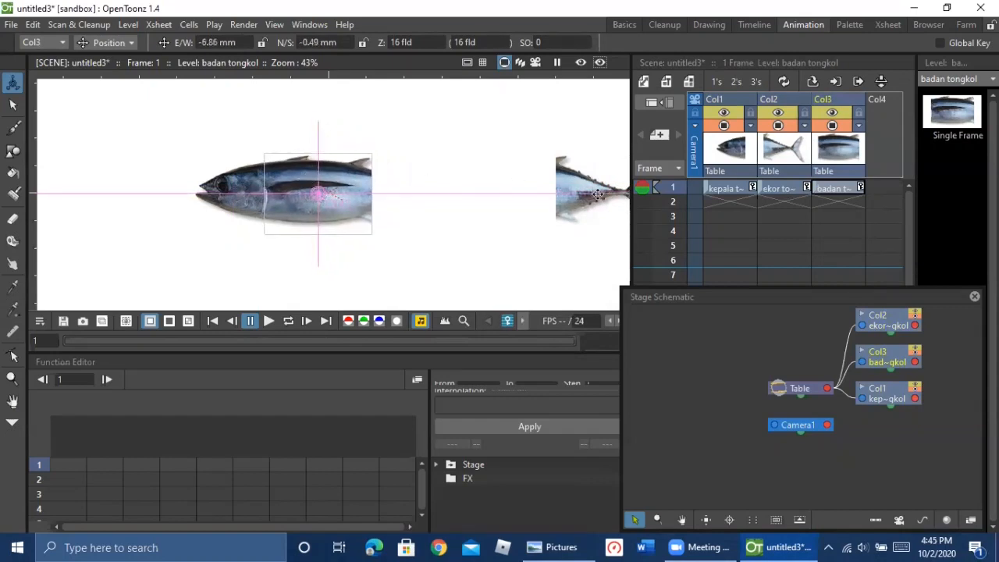
pyautogui.click(777, 188)
pyautogui.moveTo(576, 192); pyautogui.dragTo(379, 187)
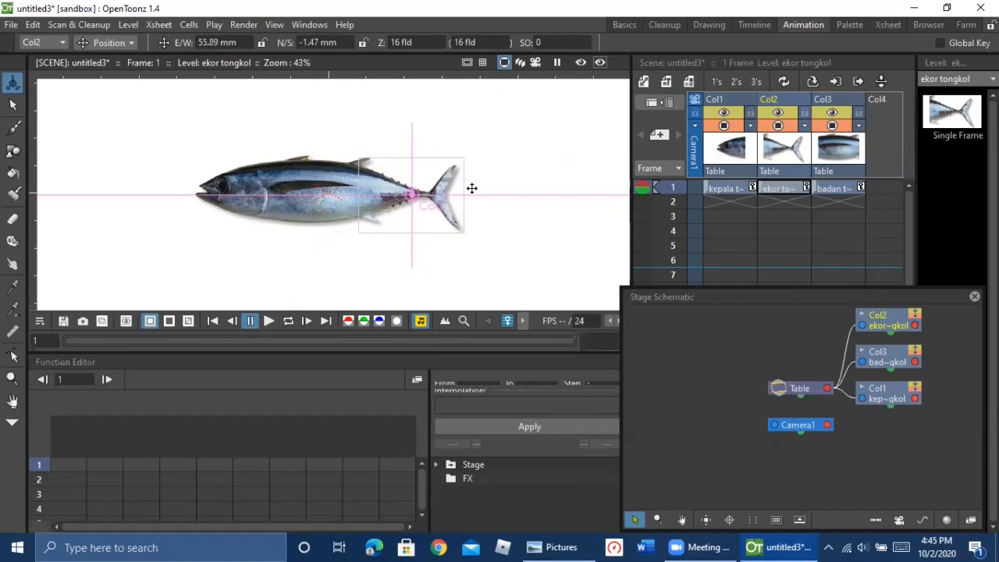
# Step: Move the Table and Camera1 nodes to the left in the Stage Schematic, away from the column nodes
pyautogui.click(807, 393)
pyautogui.moveTo(808, 393); pyautogui.dragTo(680, 379)
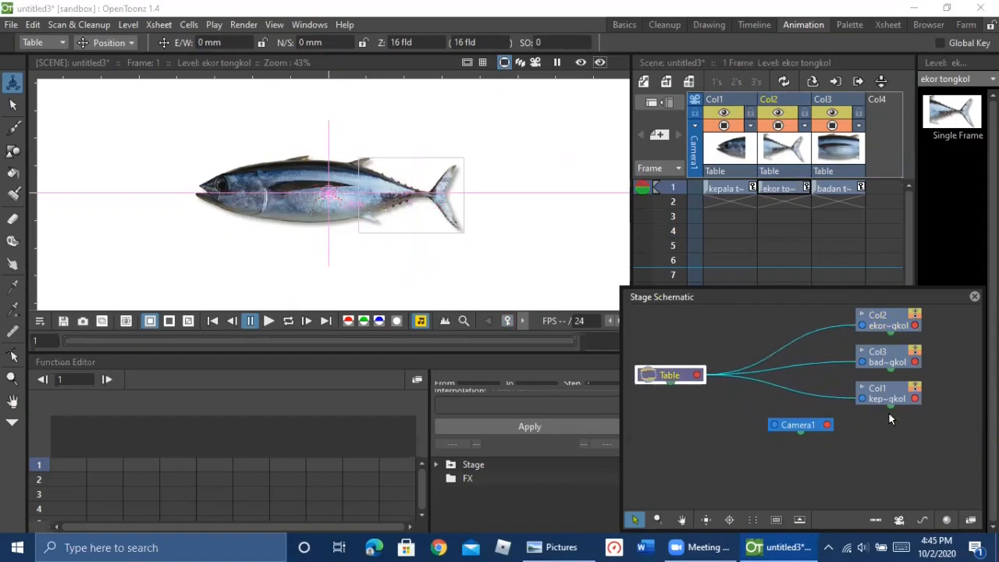
pyautogui.moveTo(809, 425); pyautogui.dragTo(704, 451)
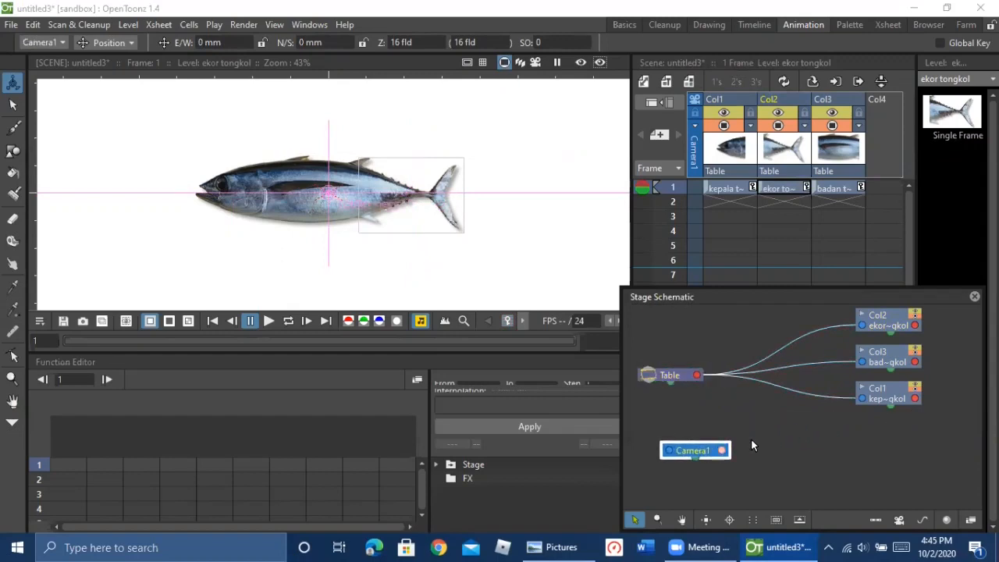
pyautogui.click(890, 322)
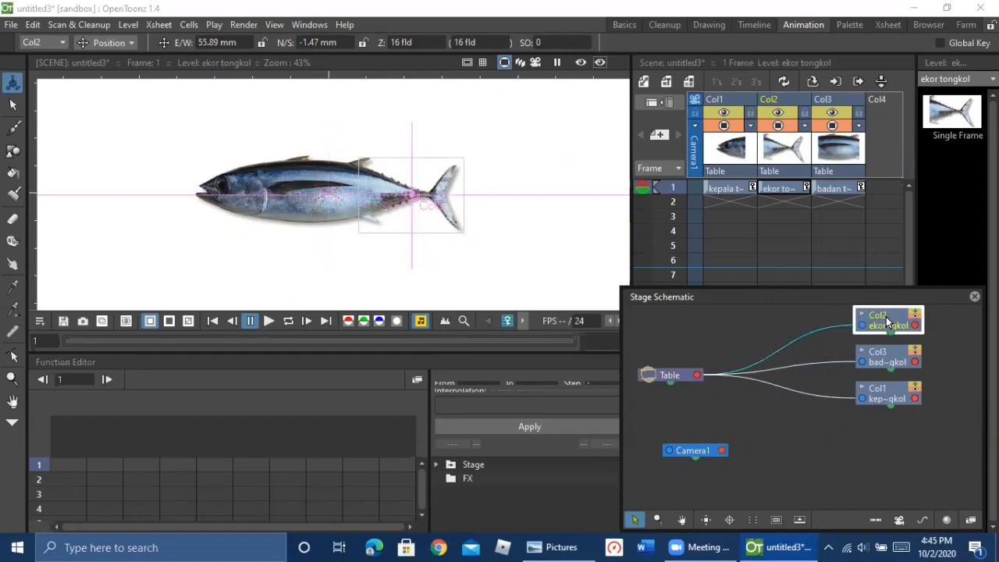
# Step: Move the Col1 node nearer the Table, then parent the Col3 body to Col1 and the Col2 tail to Col3
pyautogui.moveTo(884, 393); pyautogui.dragTo(779, 401)
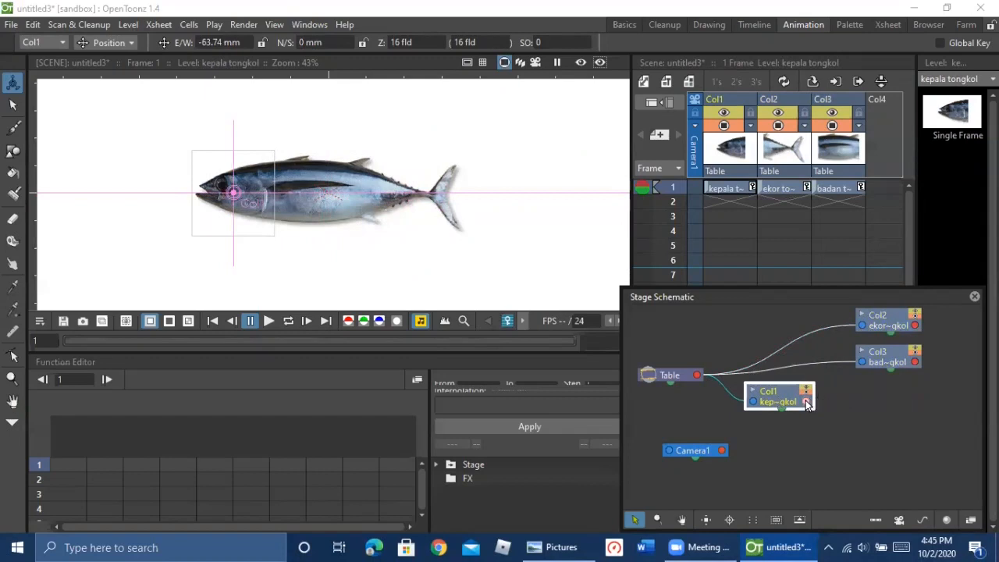
pyautogui.moveTo(852, 379); pyautogui.dragTo(863, 364)
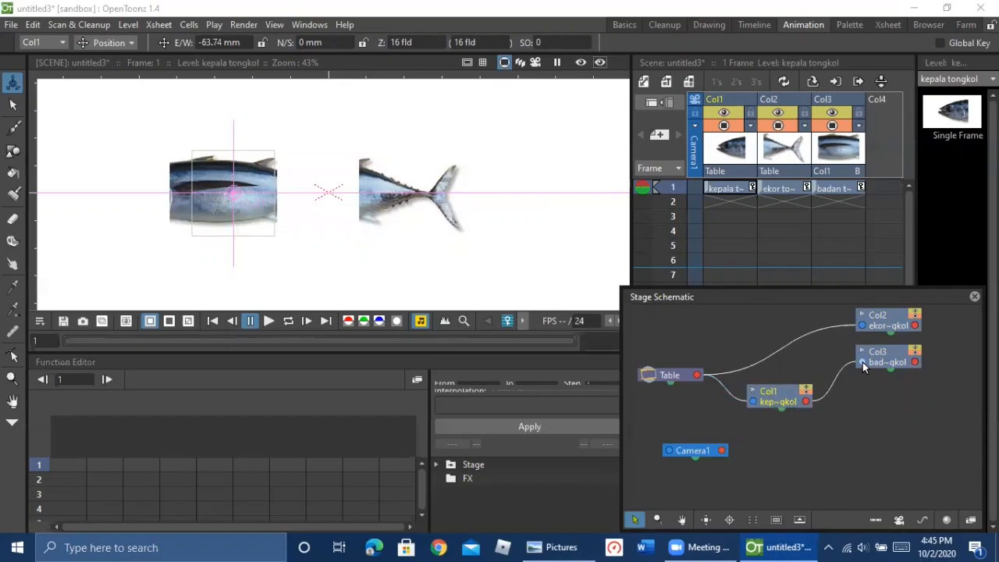
pyautogui.moveTo(918, 363); pyautogui.dragTo(861, 327)
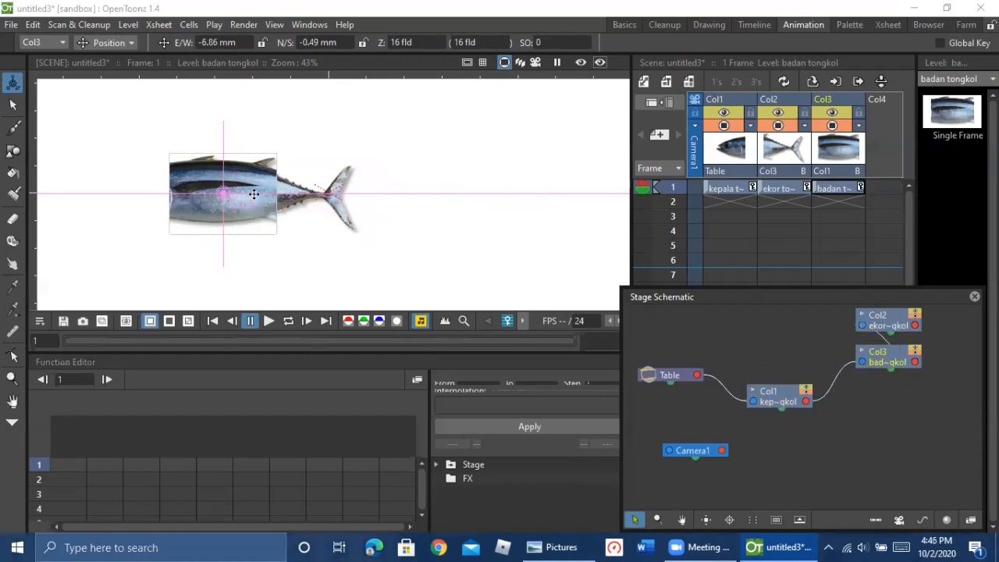
# Step: Test the linkage by moving the Col1 head around, leaving it at about -24 mm E/W and 12.75 mm N/S
pyautogui.click(773, 398)
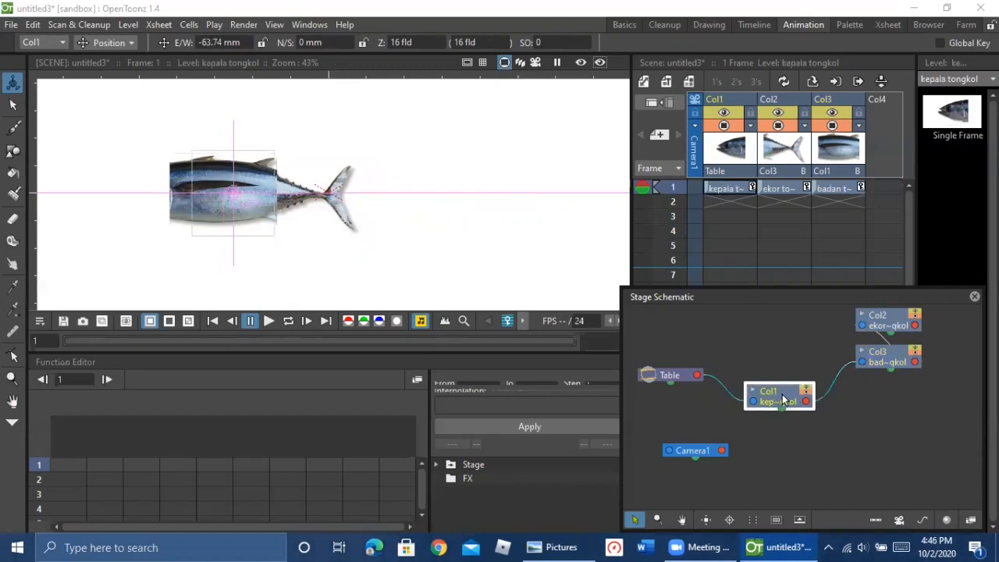
pyautogui.moveTo(535, 249); pyautogui.dragTo(478, 233)
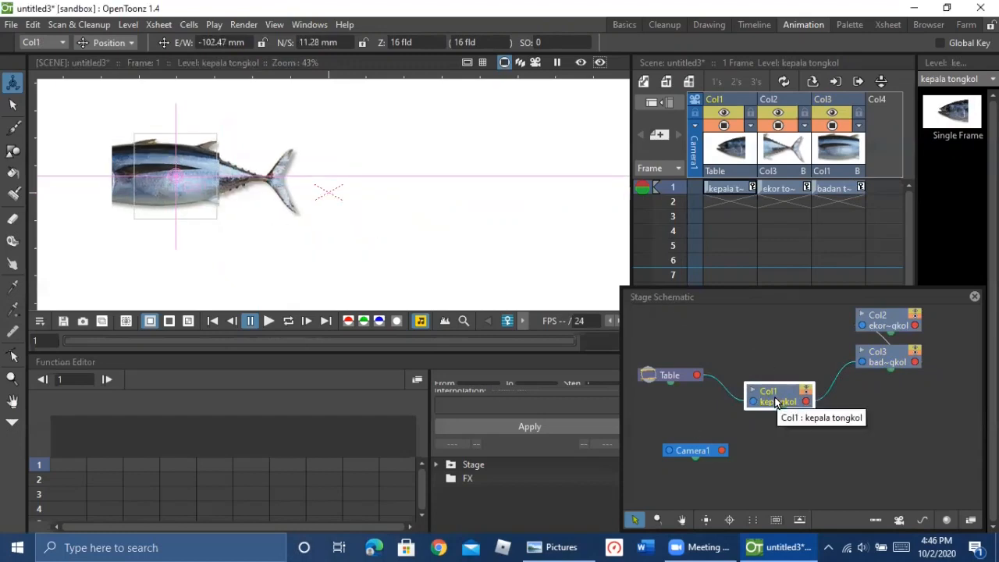
pyautogui.moveTo(163, 168); pyautogui.dragTo(279, 165)
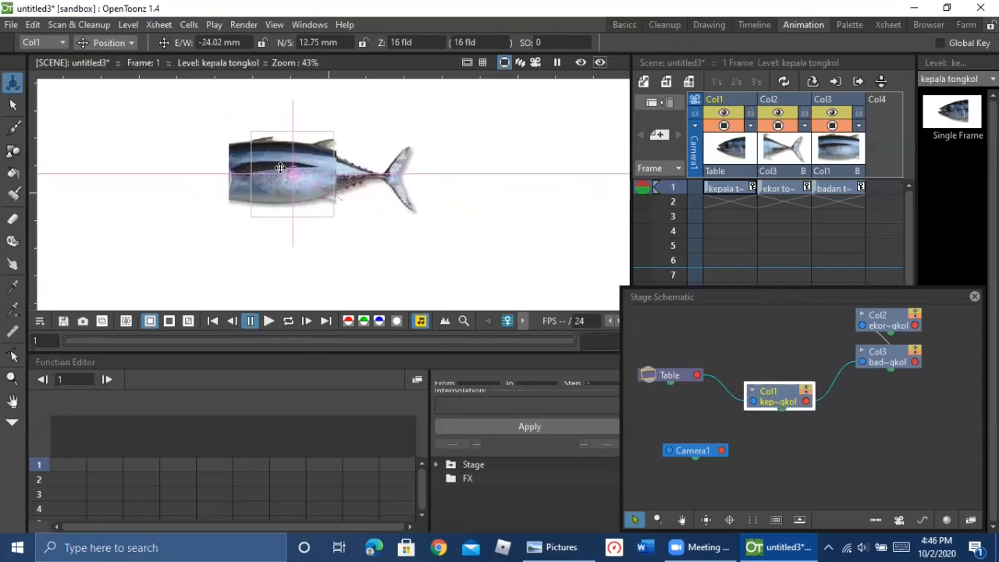
# Step: Show the Col1 head thumbnail in the Stage Schematic and line up Col1, Col3 and Col2 in a row beside the Table
pyautogui.click(753, 391)
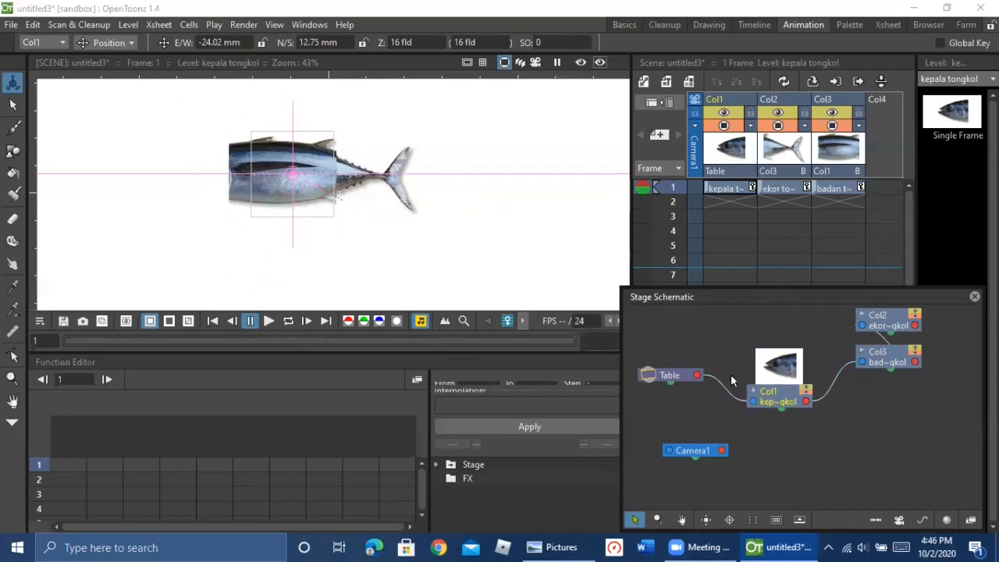
pyautogui.moveTo(781, 399); pyautogui.dragTo(761, 373)
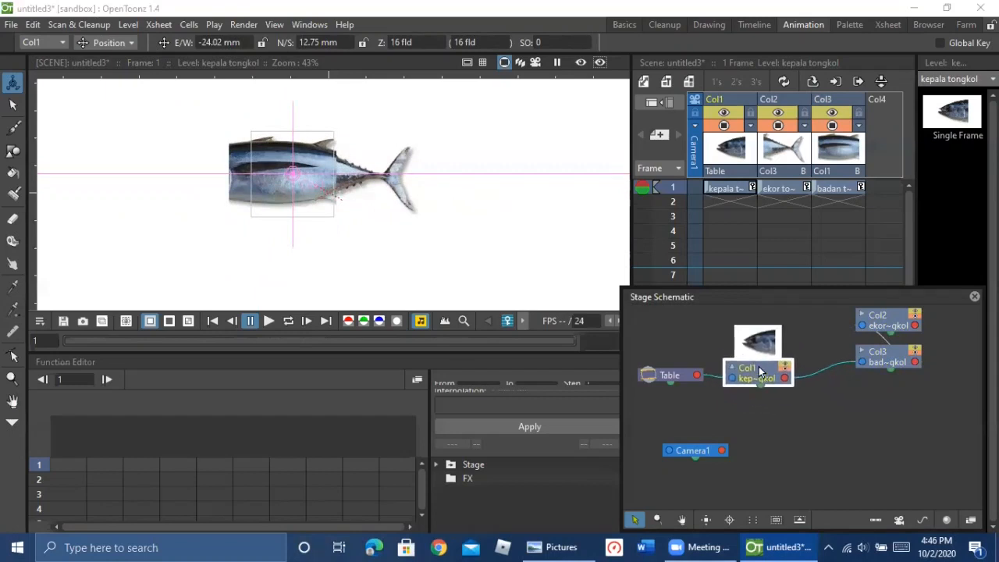
pyautogui.click(874, 370)
pyautogui.moveTo(874, 370); pyautogui.dragTo(832, 375)
pyautogui.moveTo(886, 328); pyautogui.dragTo(904, 379)
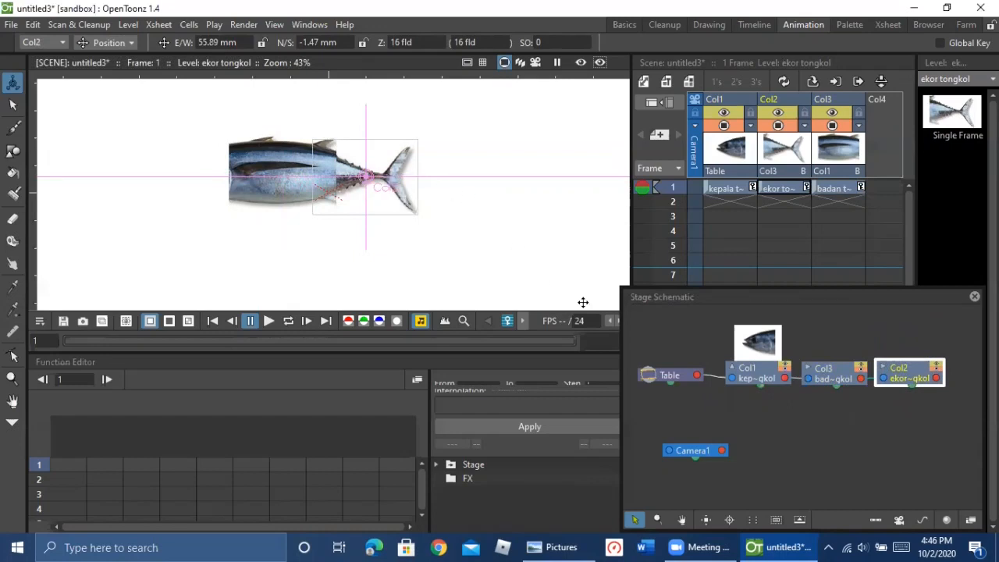
# Step: Pull the Col2 tail away from the body and shift the Col1 chain right to about 37 mm E/W
pyautogui.moveTo(281, 163); pyautogui.dragTo(813, 150)
pyautogui.click(833, 158)
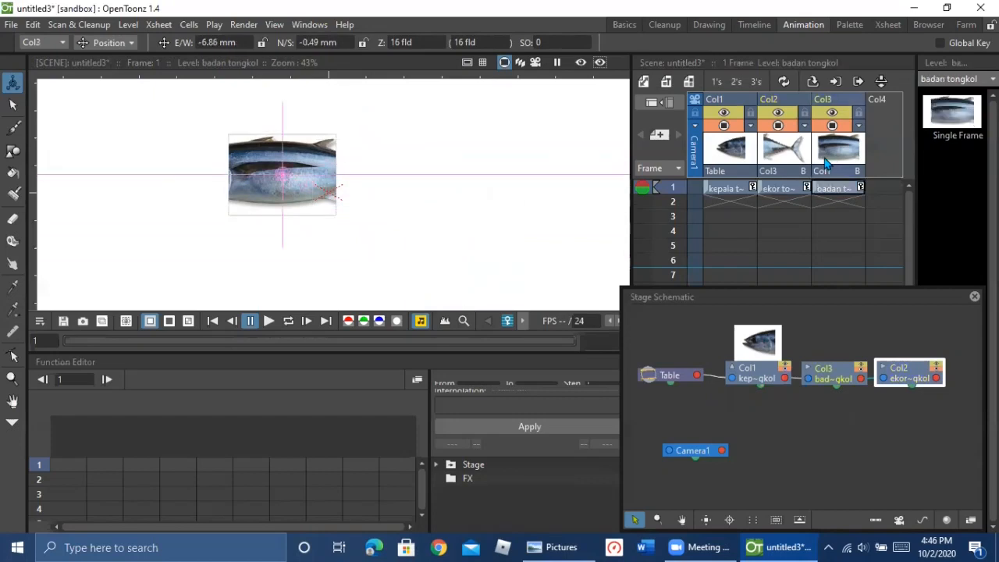
pyautogui.click(785, 164)
pyautogui.moveTo(372, 179); pyautogui.dragTo(62, 188)
pyautogui.moveTo(413, 162); pyautogui.dragTo(369, 164)
pyautogui.click(747, 165)
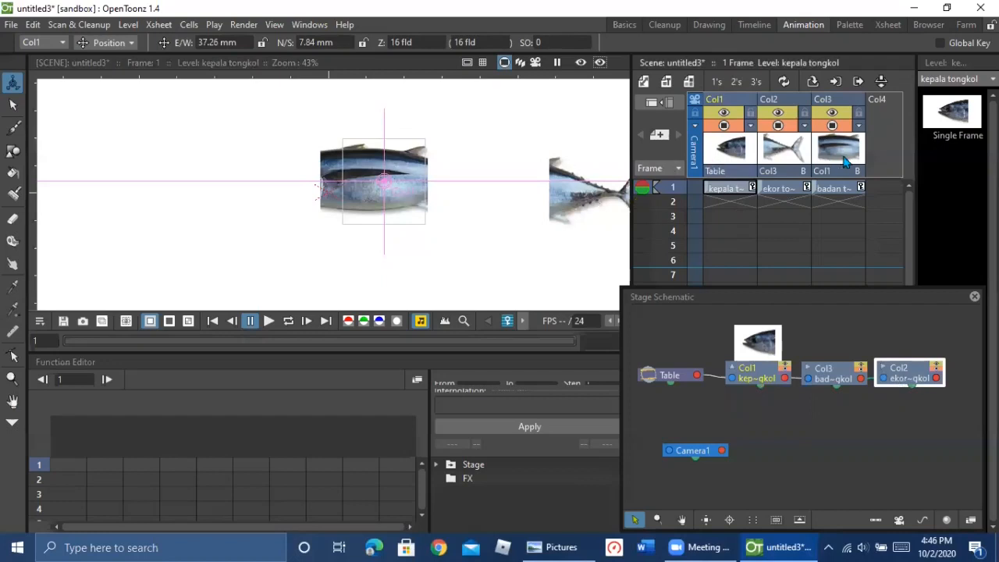
# Step: Rejoin the Col2 tail to the body's rear at about 63 mm E/W, and move the Col3 body right to uncover the head
pyautogui.click(592, 202)
pyautogui.moveTo(579, 181); pyautogui.dragTo(445, 173)
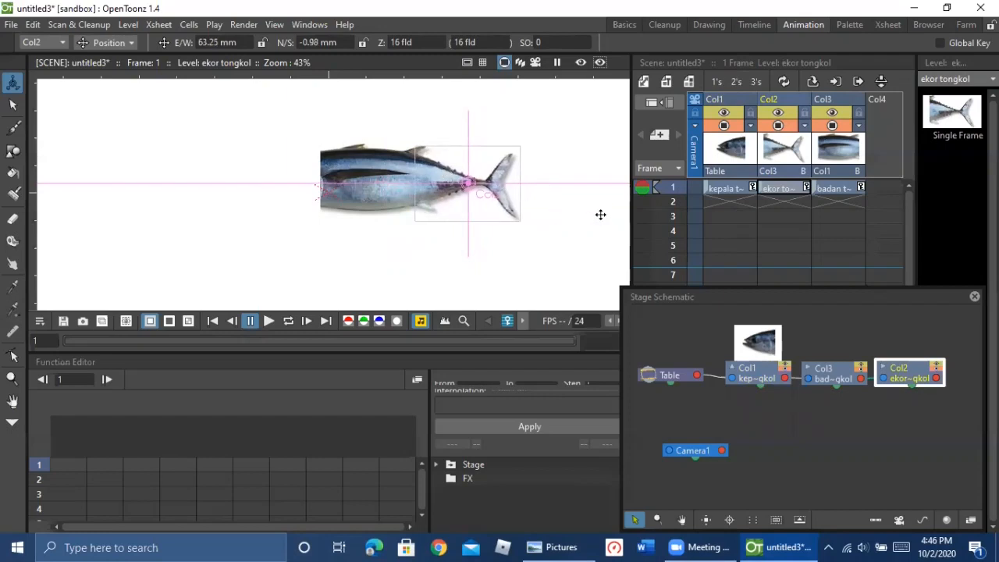
pyautogui.click(832, 156)
pyautogui.moveTo(398, 175); pyautogui.dragTo(495, 178)
# Step: Move the Col1 head left to about -25.5 mm E/W and join the Col3 body to it at about 54.4 mm E/W
pyautogui.click(726, 164)
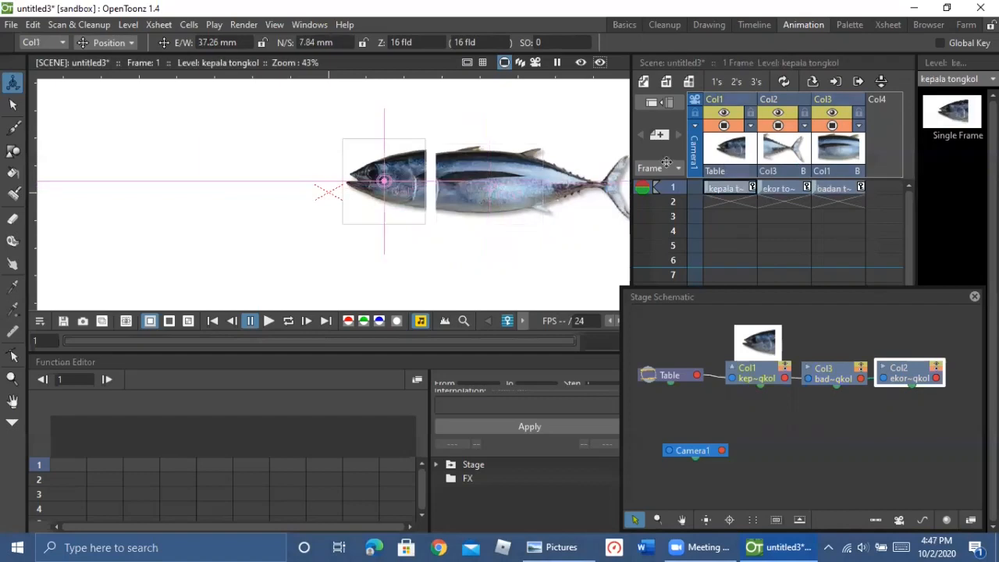
pyautogui.moveTo(386, 181); pyautogui.dragTo(347, 181)
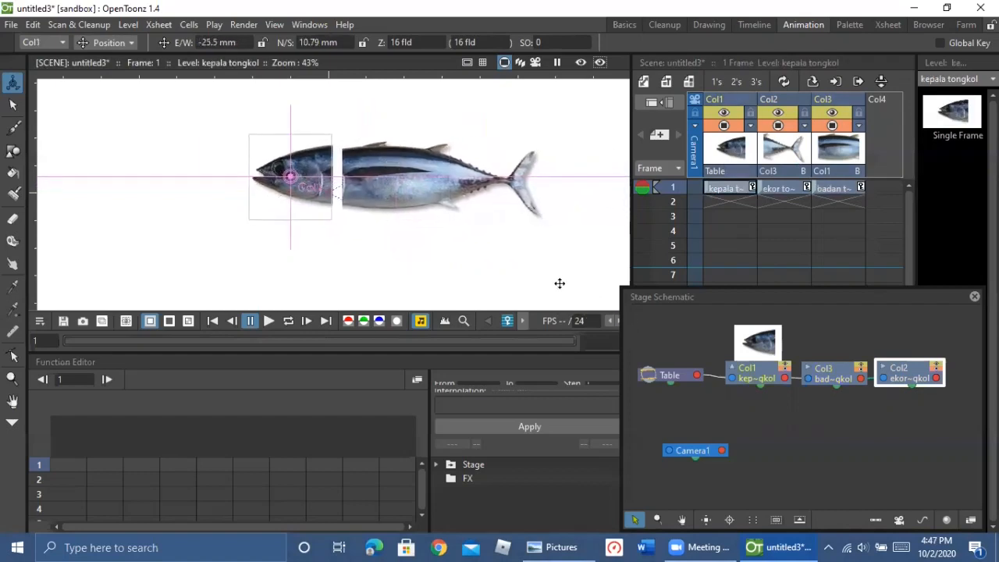
pyautogui.click(774, 169)
pyautogui.moveTo(372, 176)
pyautogui.mouseDown()
pyautogui.moveTo(361, 177)
pyautogui.moveTo(385, 178)
pyautogui.moveTo(357, 163)
pyautogui.mouseUp()
pyautogui.click(848, 153)
# Step: Activate the Skeleton tool and switch to the Basics workspace with the Stage Schematic closed
pyautogui.click(11, 422)
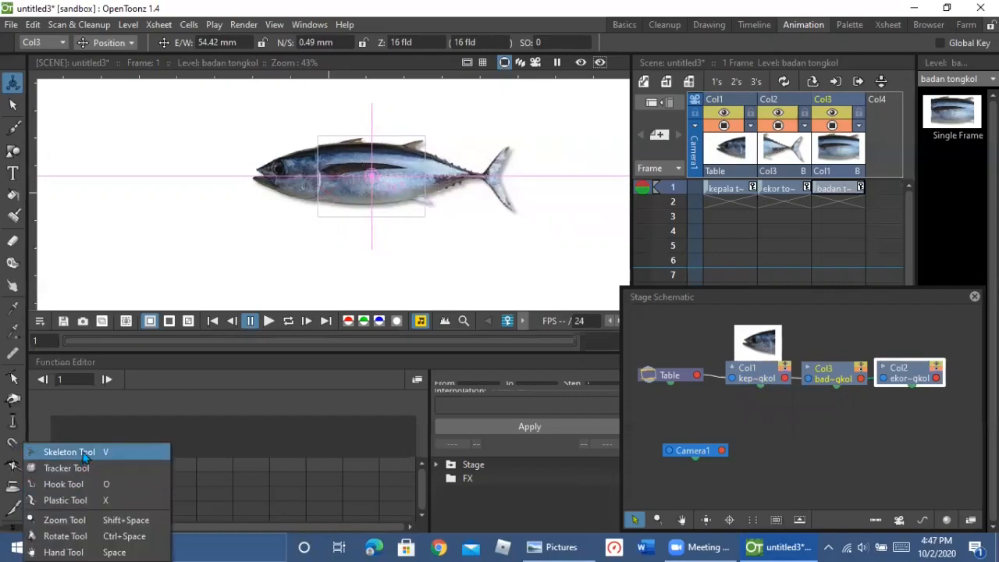
pyautogui.click(85, 453)
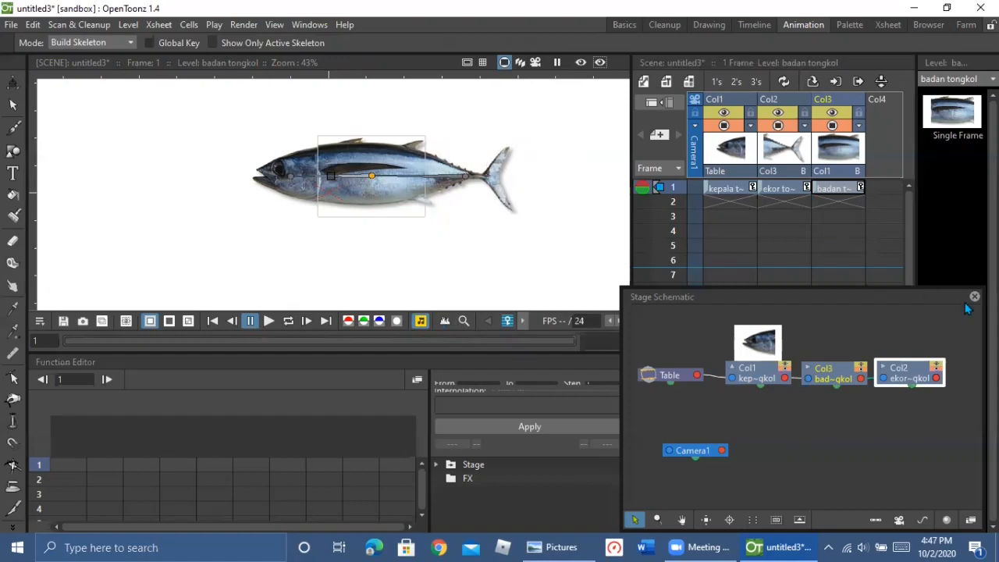
pyautogui.click(622, 26)
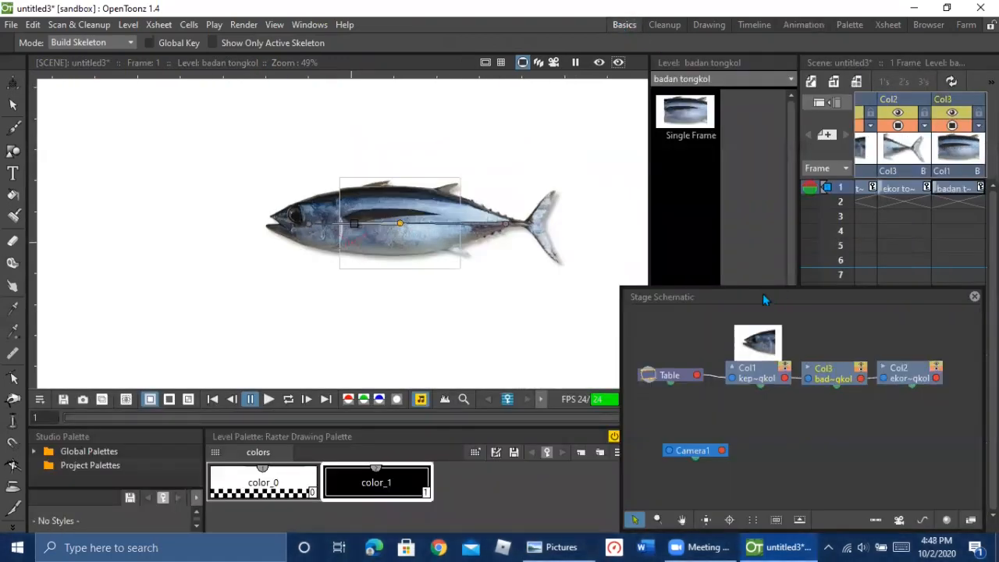
pyautogui.click(975, 296)
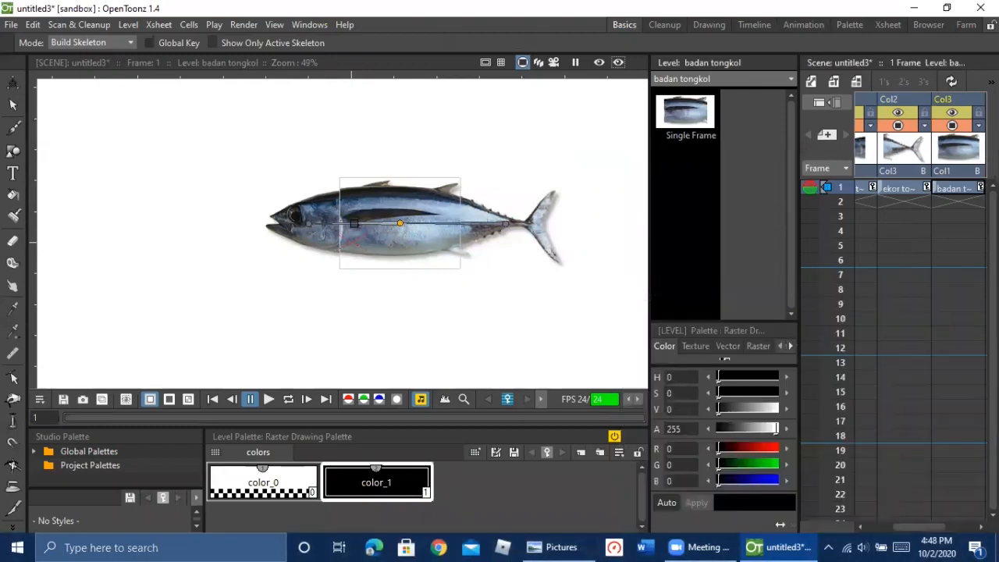
# Step: Extend the head, tail and body columns down to frame 75 in the Xsheet
pyautogui.click(862, 189)
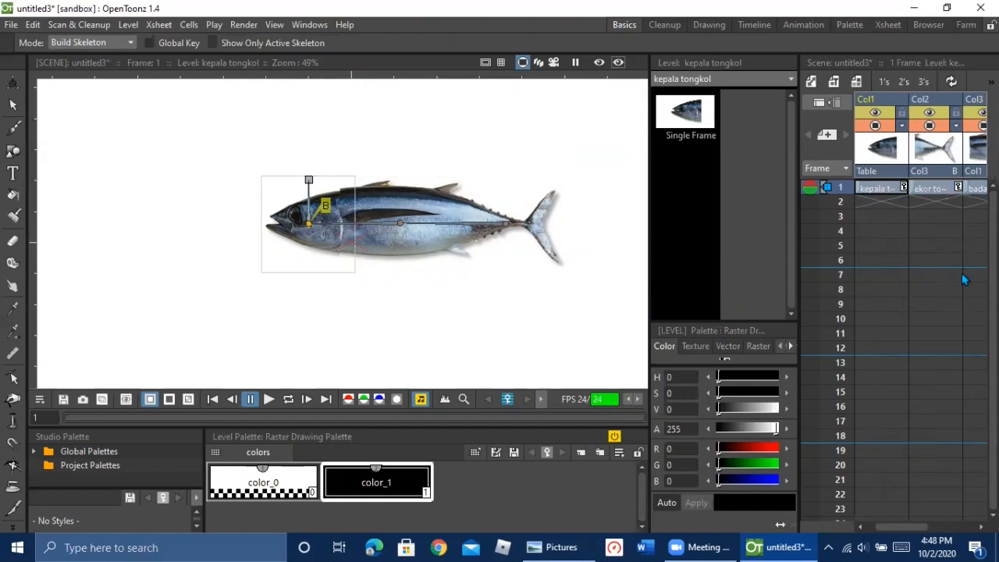
pyautogui.moveTo(905, 527); pyautogui.dragTo(929, 527)
pyautogui.moveTo(960, 202); pyautogui.dragTo(942, 528)
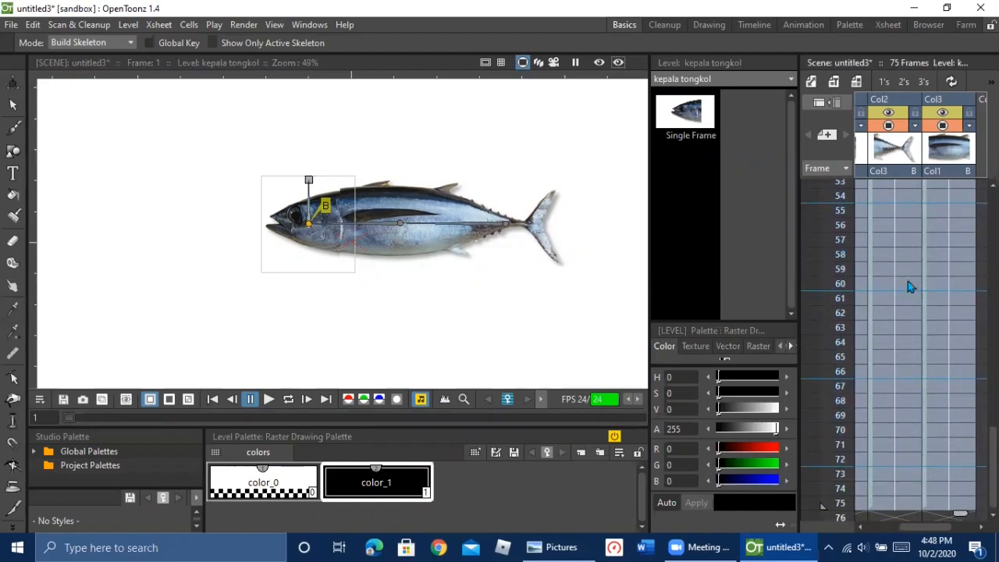
pyautogui.scroll(5, 912, 284)
pyautogui.scroll(6, 916, 292)
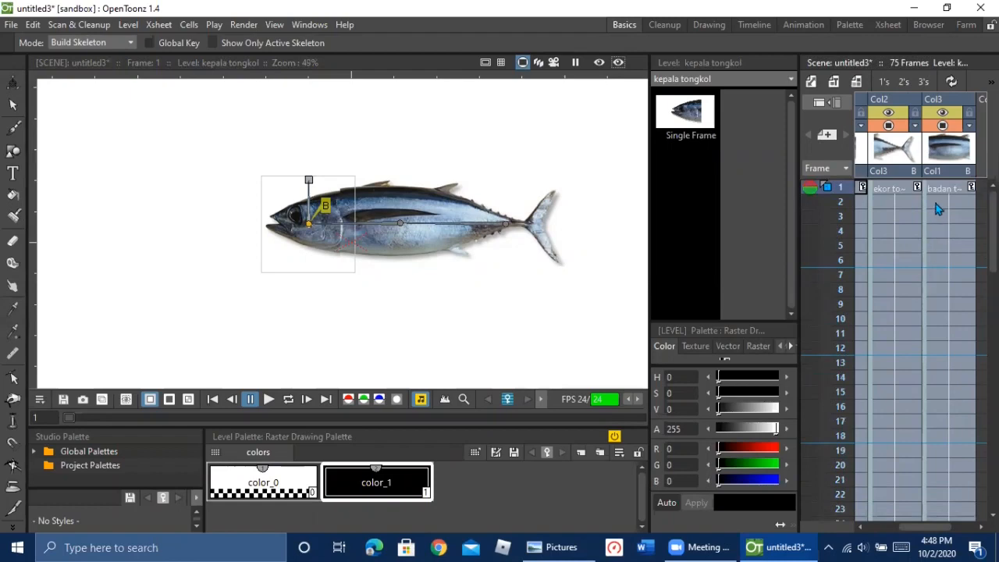
# Step: Select the Col2 tail at frame 1, set the Skeleton tool to Animate mode, and rotate the tail slightly
pyautogui.click(942, 192)
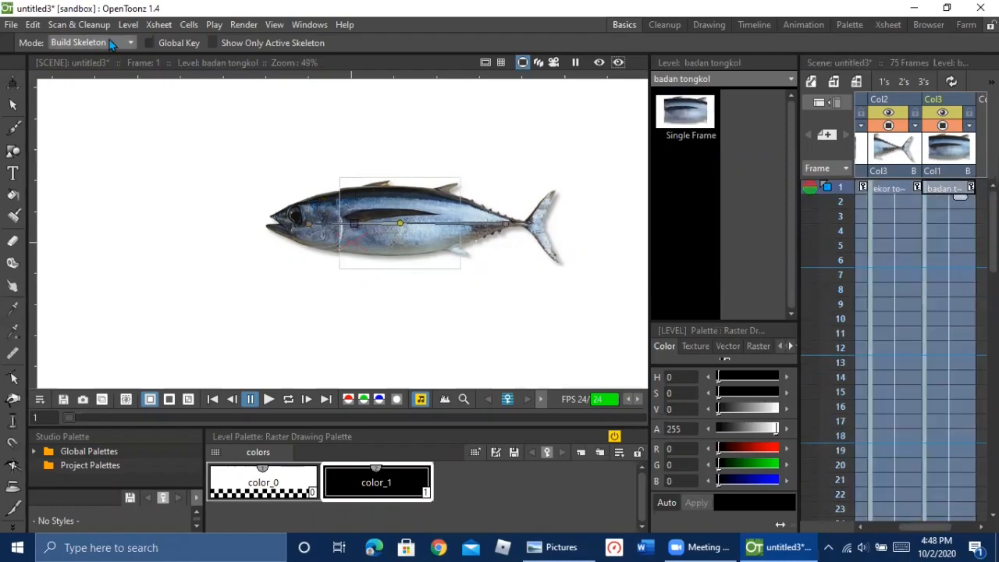
pyautogui.click(867, 192)
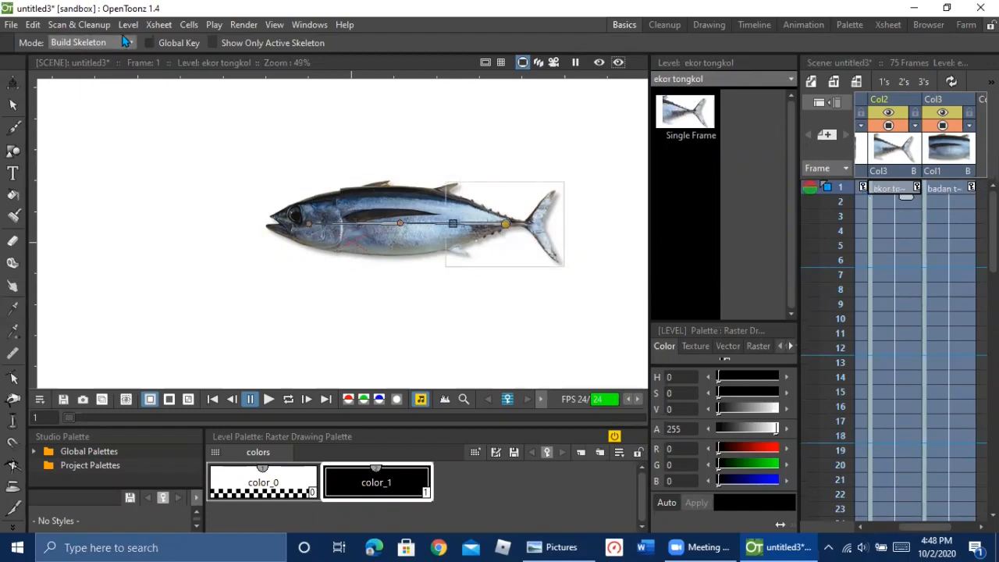
pyautogui.click(126, 45)
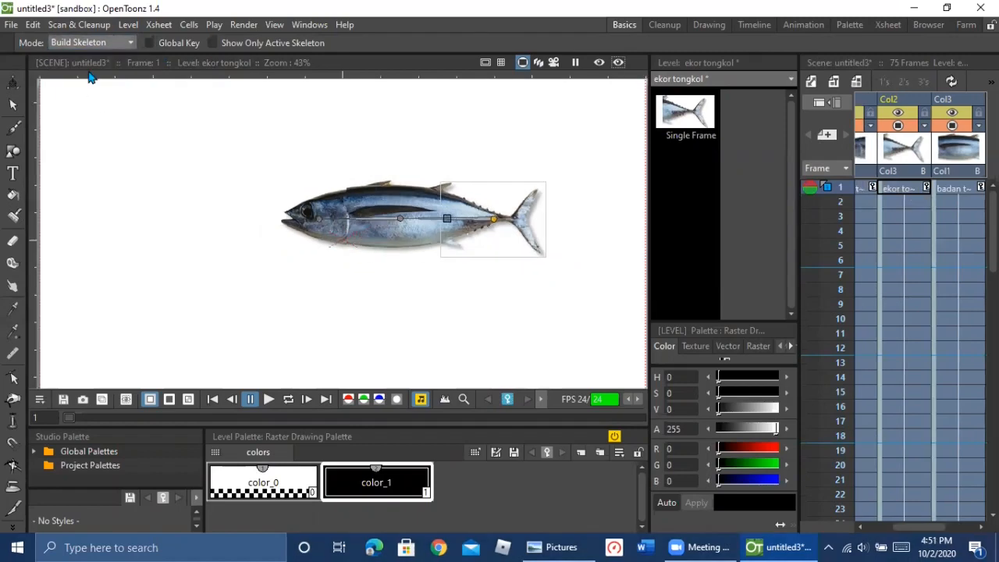
pyautogui.click(101, 45)
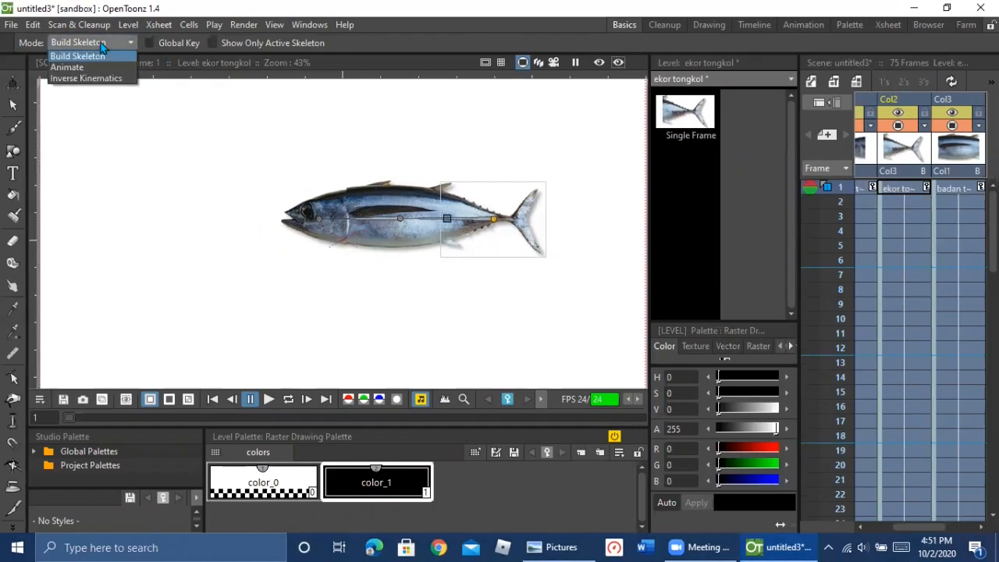
pyautogui.click(67, 68)
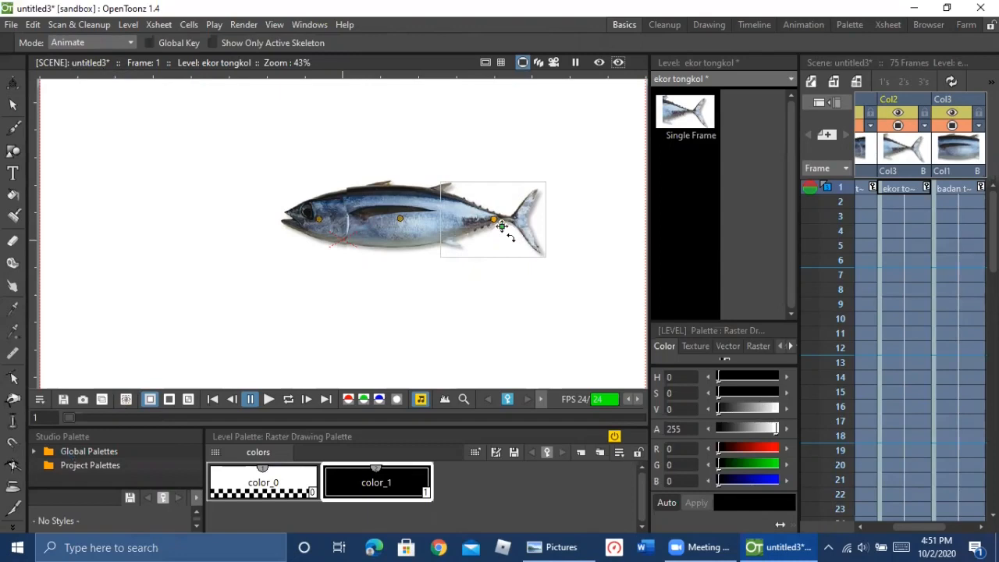
pyautogui.moveTo(513, 228)
pyautogui.mouseDown()
pyautogui.moveTo(517, 260)
pyautogui.moveTo(497, 266)
pyautogui.moveTo(525, 263)
pyautogui.moveTo(538, 223)
pyautogui.moveTo(524, 251)
pyautogui.moveTo(525, 231)
pyautogui.mouseUp()
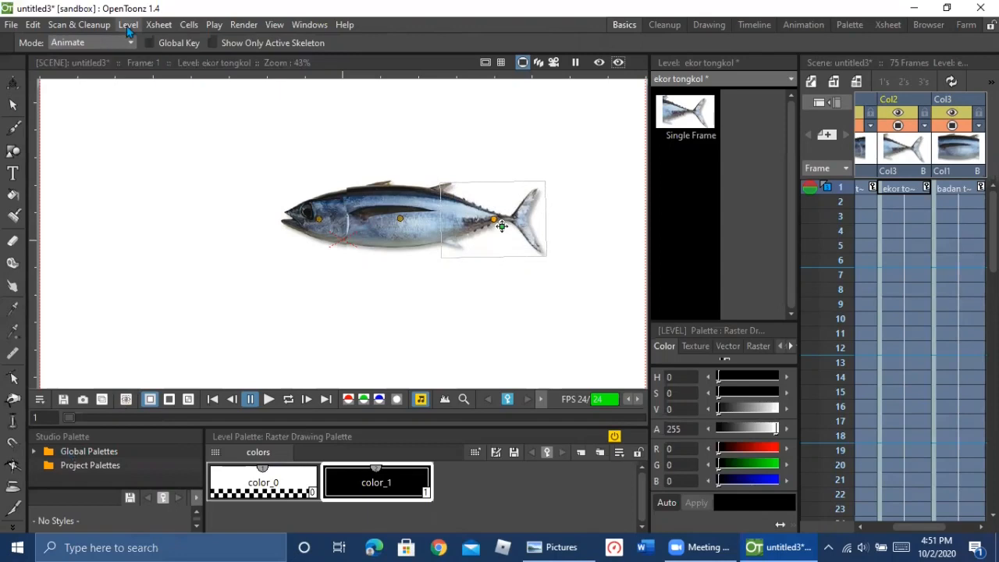
# Step: In Build Skeleton mode, move the tail's pivot to the tail-body joint and the body and head pivots to the head-body joint
pyautogui.click(91, 43)
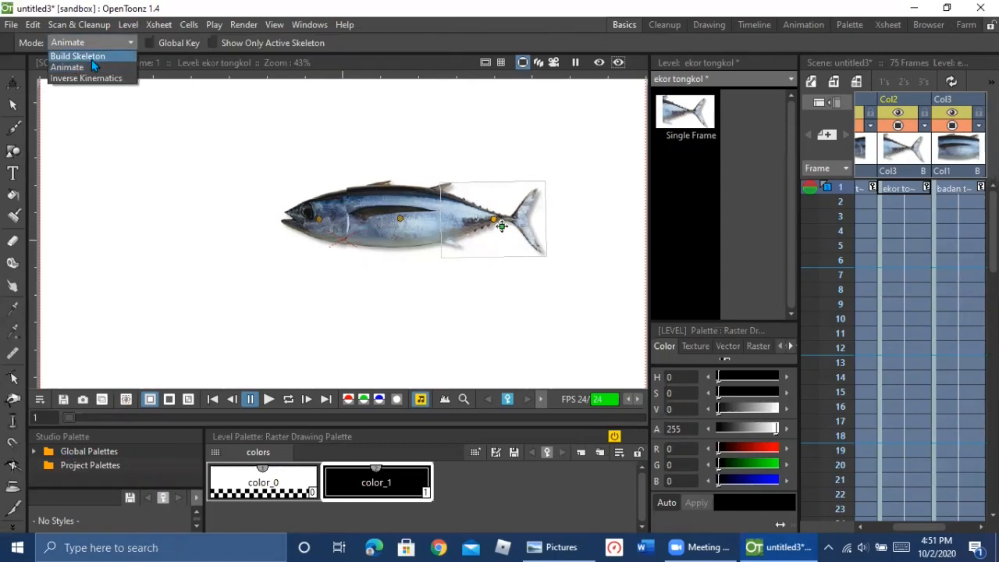
pyautogui.click(91, 60)
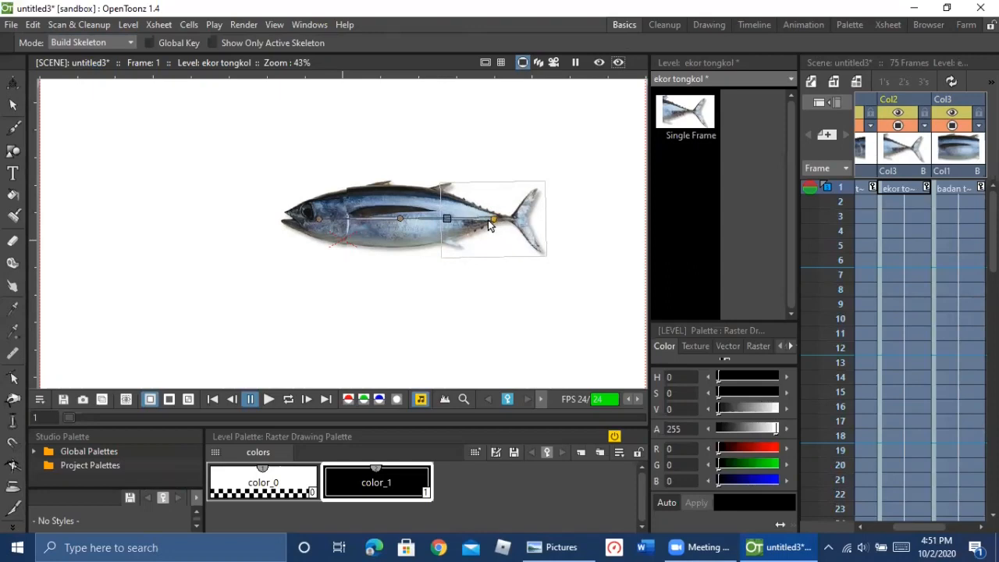
pyautogui.moveTo(491, 222); pyautogui.dragTo(462, 220)
pyautogui.click(399, 220)
pyautogui.moveTo(395, 221); pyautogui.dragTo(347, 226)
pyautogui.click(319, 221)
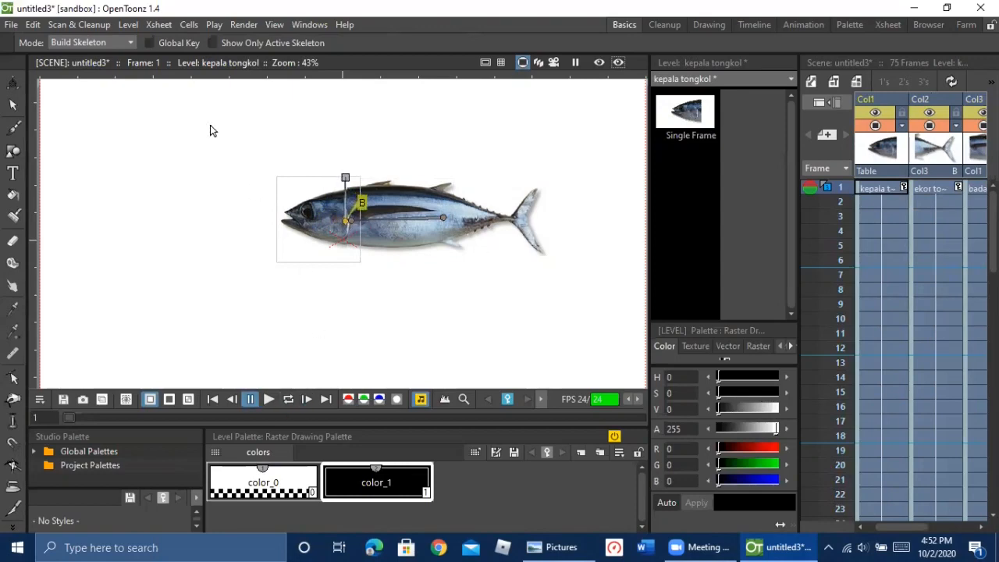
# Step: Return the Skeleton tool to Animate mode and rotate the Col2 tail slightly upward at frame 1
pyautogui.click(118, 44)
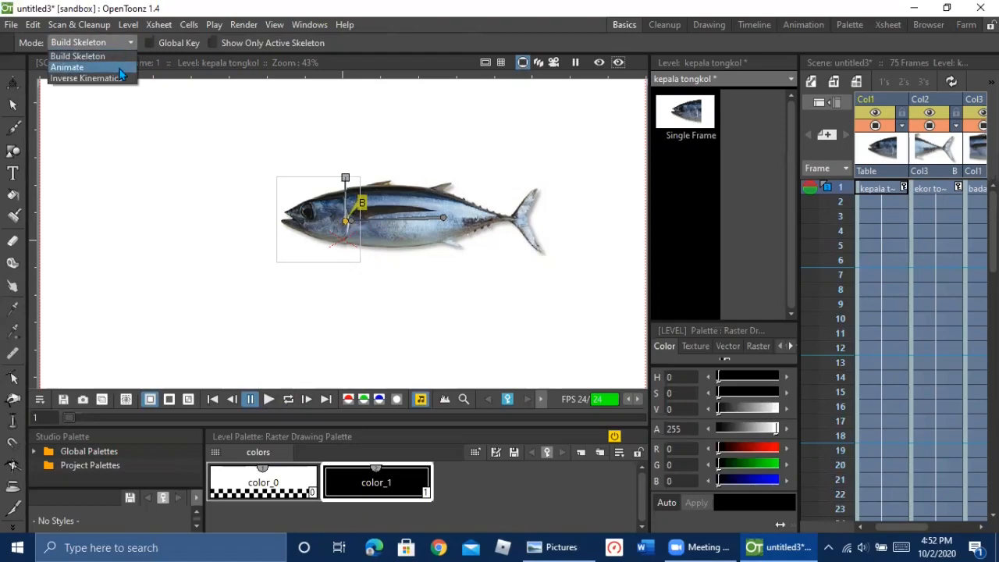
pyautogui.click(119, 69)
pyautogui.moveTo(444, 218); pyautogui.dragTo(420, 214)
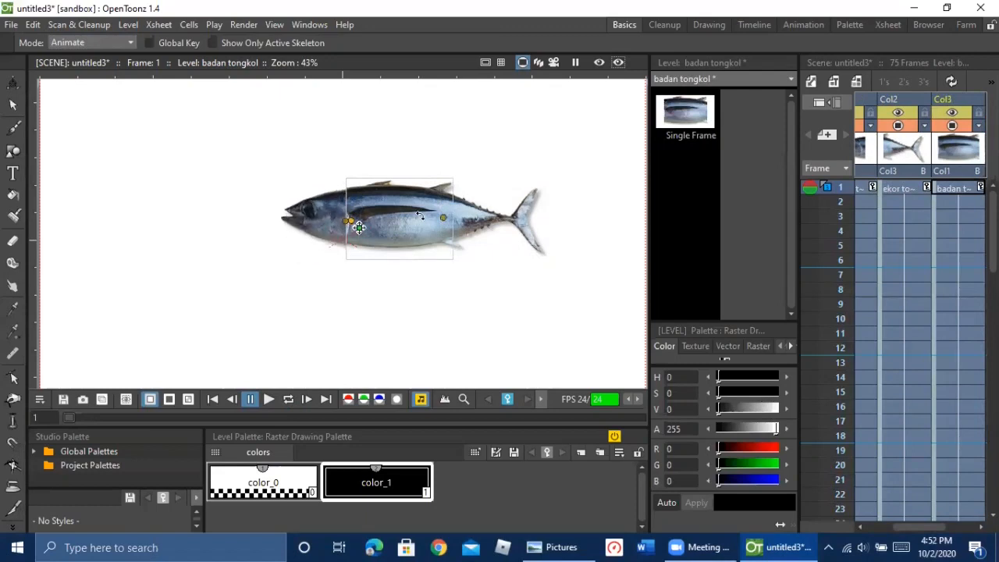
pyautogui.click(912, 165)
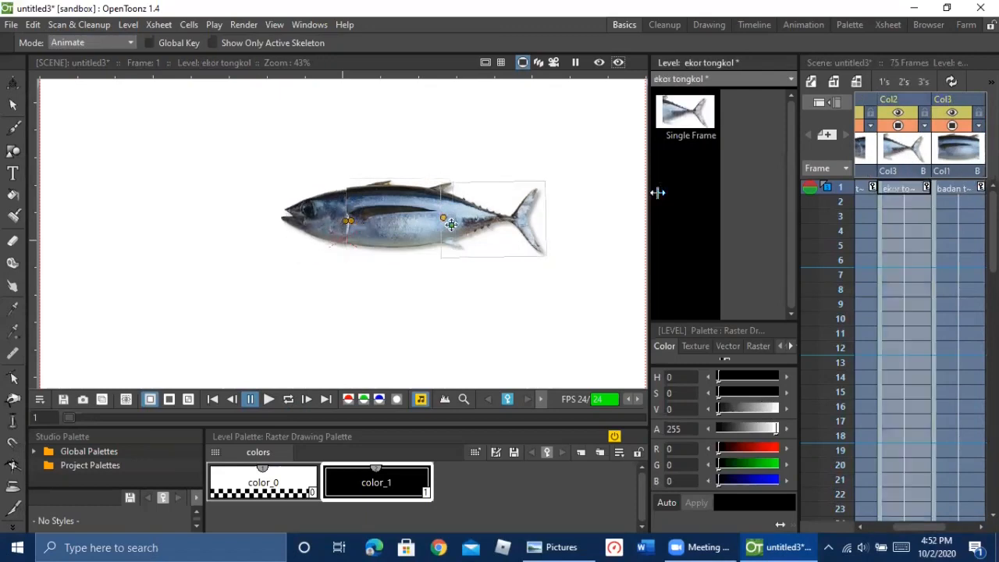
pyautogui.moveTo(498, 223); pyautogui.dragTo(485, 198)
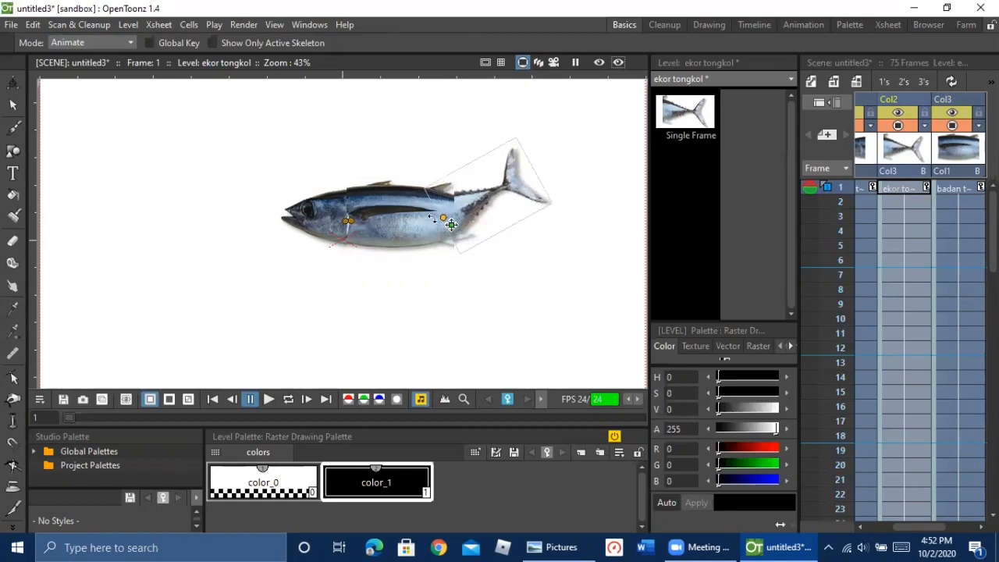
pyautogui.moveTo(488, 209)
pyautogui.mouseDown()
pyautogui.moveTo(496, 222)
pyautogui.moveTo(493, 215)
pyautogui.mouseUp()
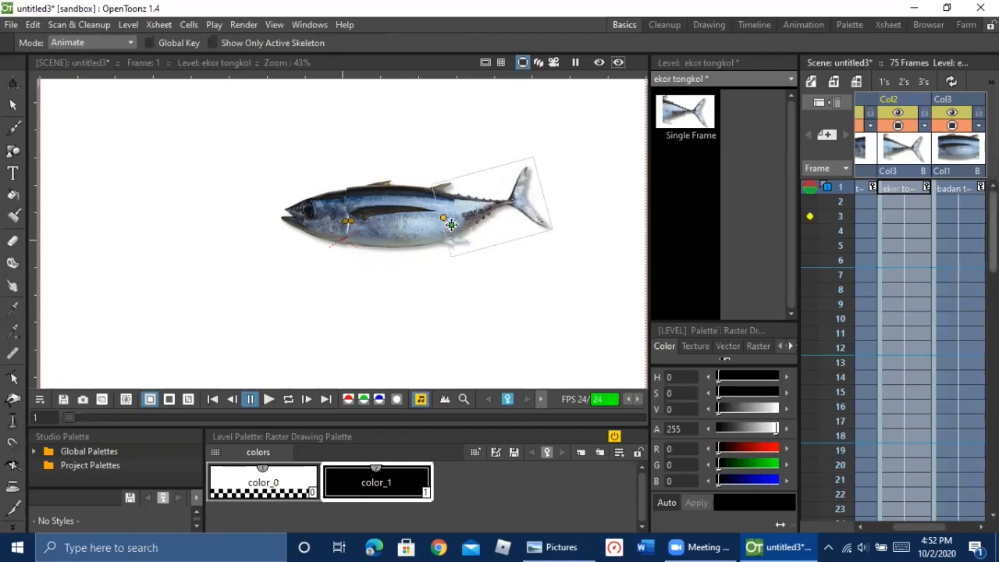
# Step: Set a keyframe for the Col3 body at frame 6, keeping its pose
pyautogui.click(960, 260)
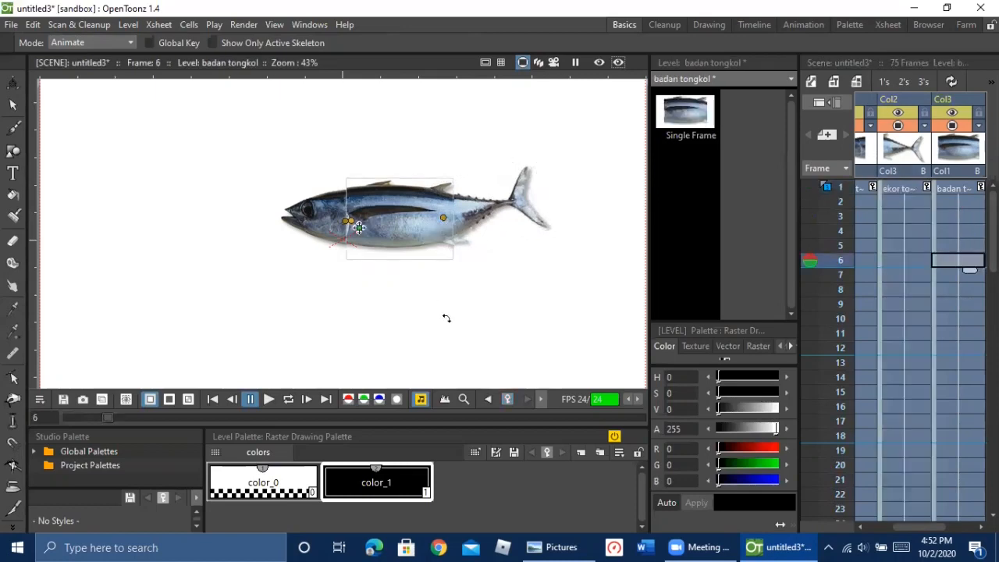
pyautogui.moveTo(436, 222); pyautogui.dragTo(434, 226)
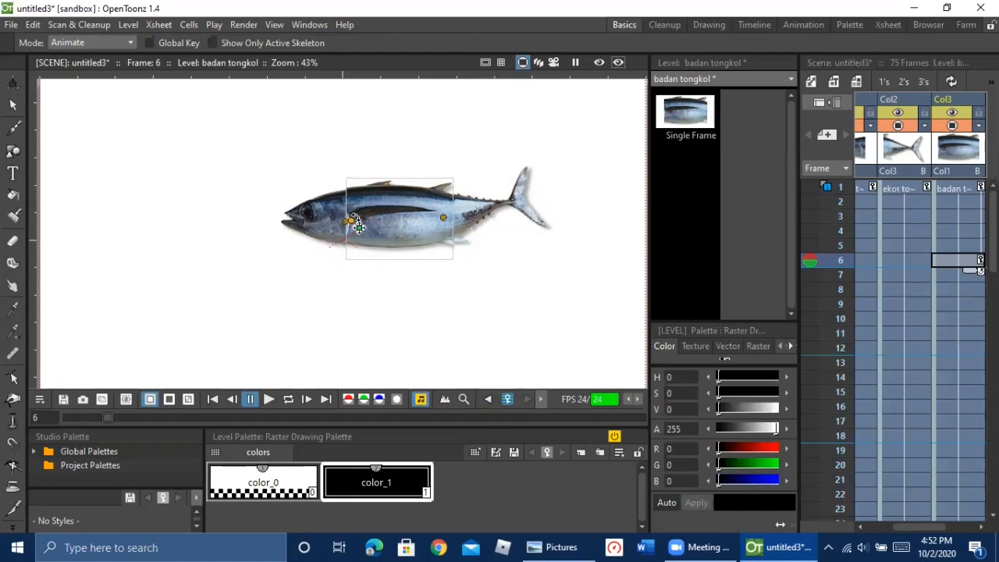
pyautogui.moveTo(399, 215); pyautogui.dragTo(328, 178)
pyautogui.click(331, 221)
pyautogui.click(349, 212)
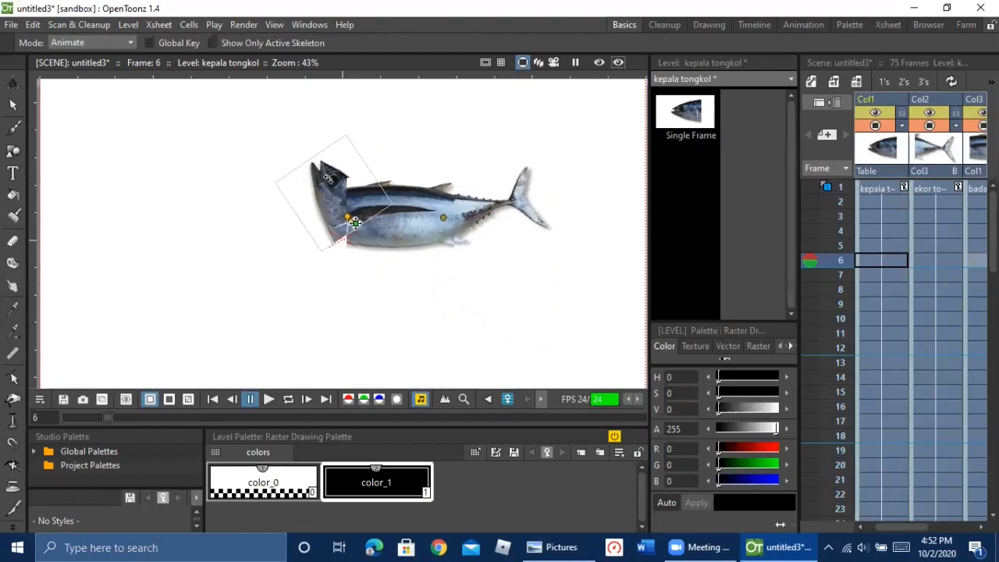
pyautogui.hotkey('ctrl', 'z')
# Step: Rotate the Col2 tail further upward at frame 6 and lower it partway at frame 12
pyautogui.click(402, 234)
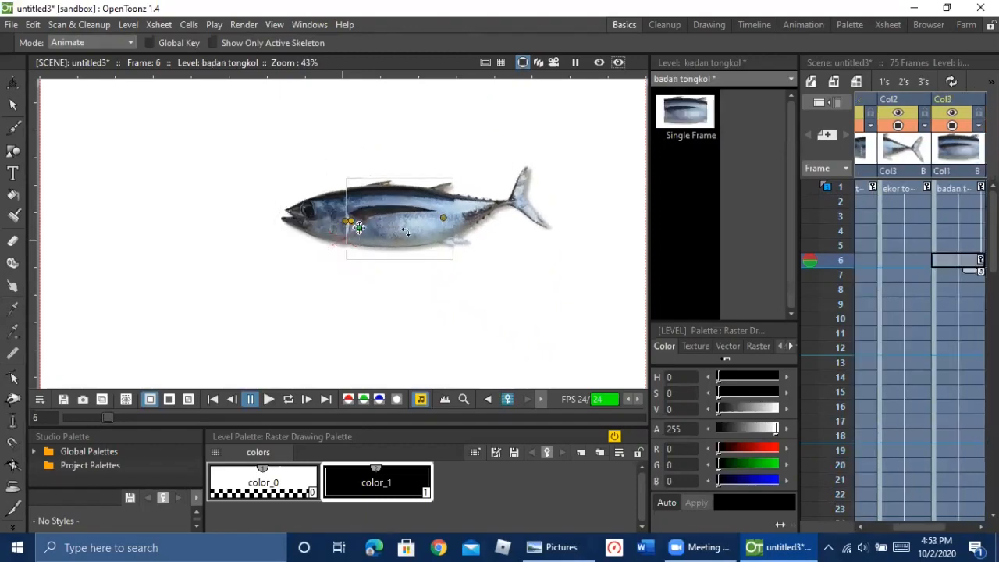
pyautogui.click(471, 212)
pyautogui.moveTo(503, 203); pyautogui.dragTo(494, 188)
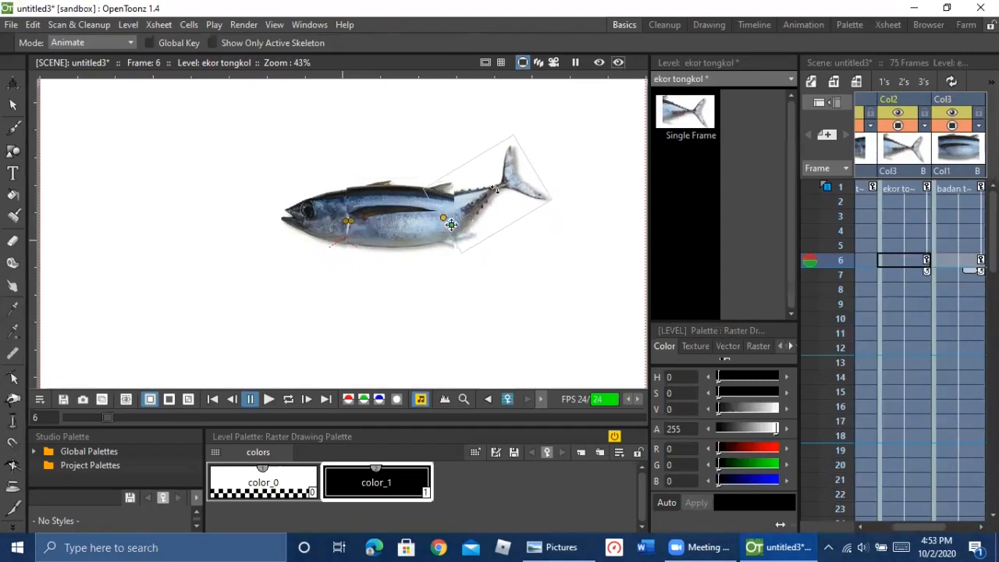
pyautogui.click(963, 348)
pyautogui.moveTo(478, 201); pyautogui.dragTo(517, 206)
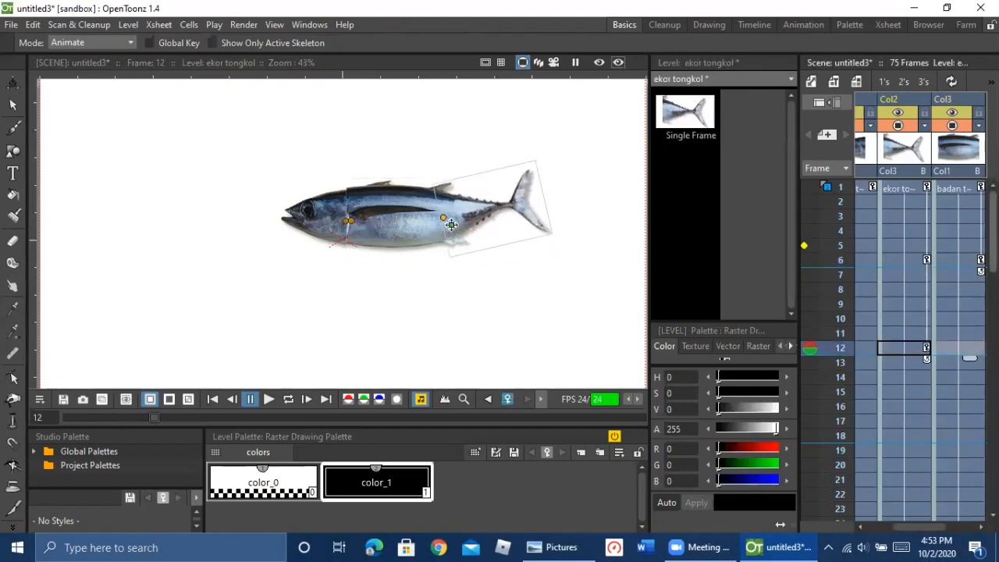
# Step: Swing the tail below the body line at frames 18 and 19, and further down at frame 24
pyautogui.click(964, 433)
pyautogui.moveTo(493, 209); pyautogui.dragTo(507, 236)
pyautogui.click(965, 452)
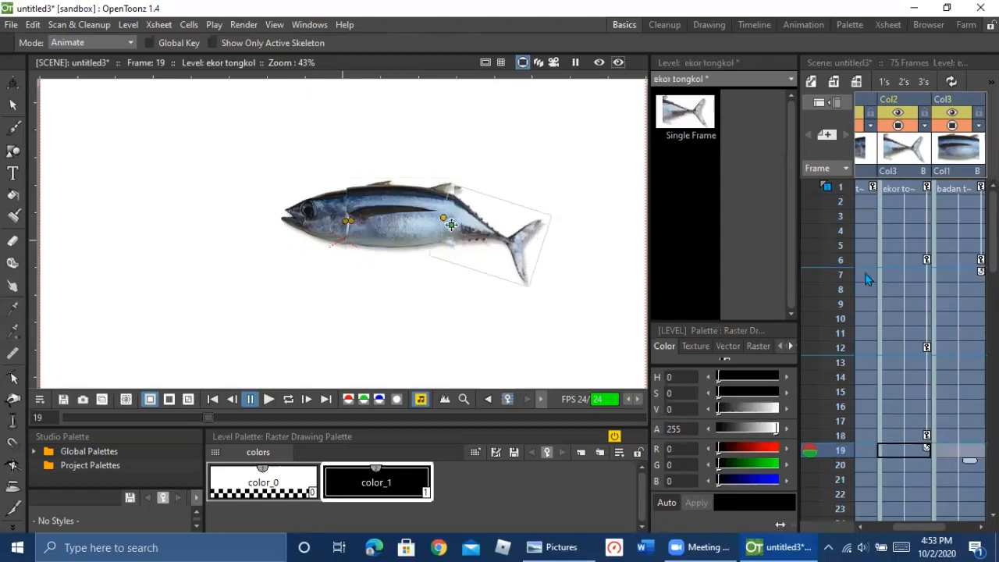
pyautogui.scroll(-2, 956, 480)
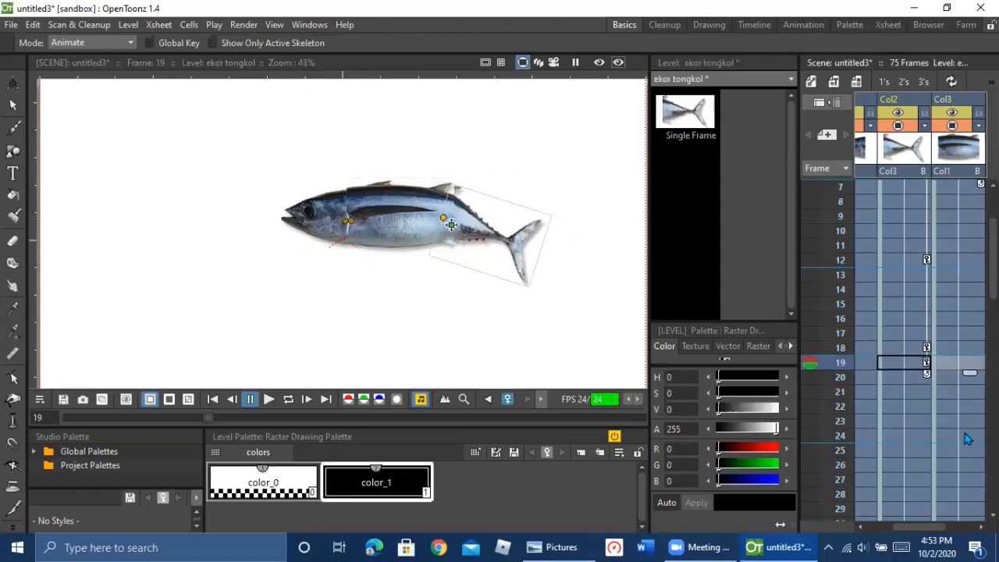
pyautogui.click(965, 433)
pyautogui.moveTo(564, 248); pyautogui.dragTo(500, 256)
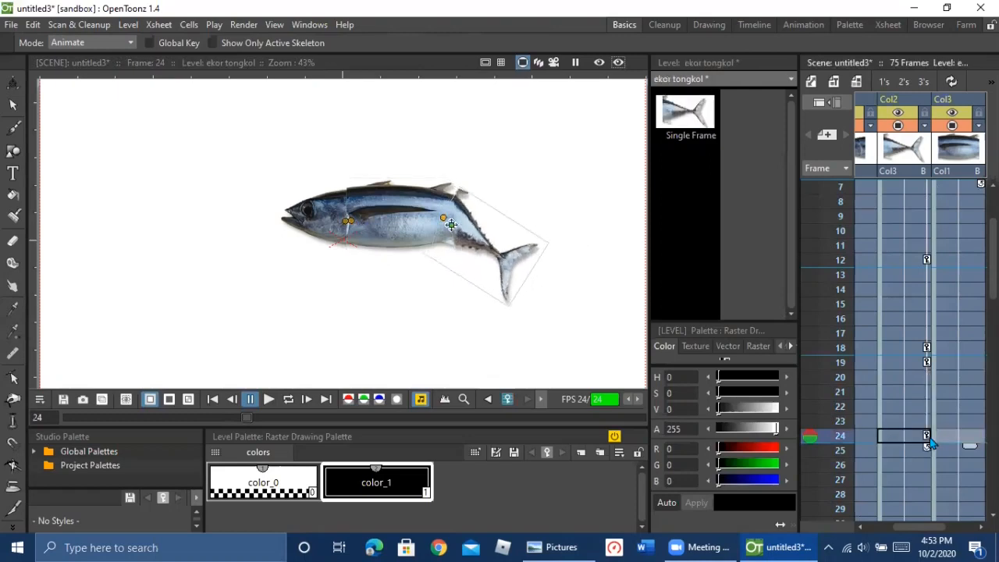
# Step: Raise the tail partway at frame 30 and bring it nearly level with the body at frame 36
pyautogui.scroll(-2, 963, 456)
pyautogui.click(967, 437)
pyautogui.moveTo(508, 273); pyautogui.dragTo(537, 247)
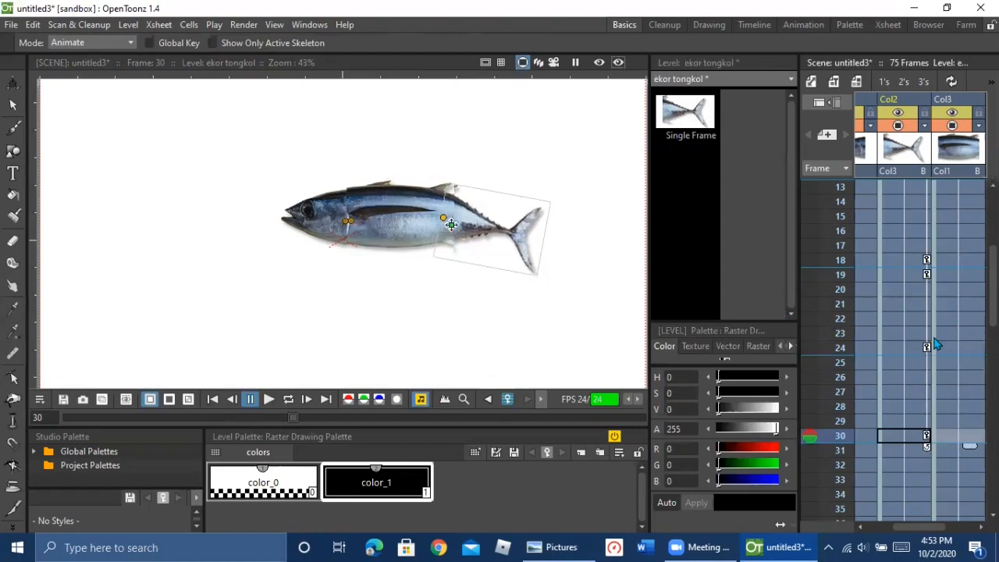
pyautogui.scroll(-4, 934, 338)
pyautogui.click(959, 350)
pyautogui.moveTo(538, 249); pyautogui.dragTo(533, 217)
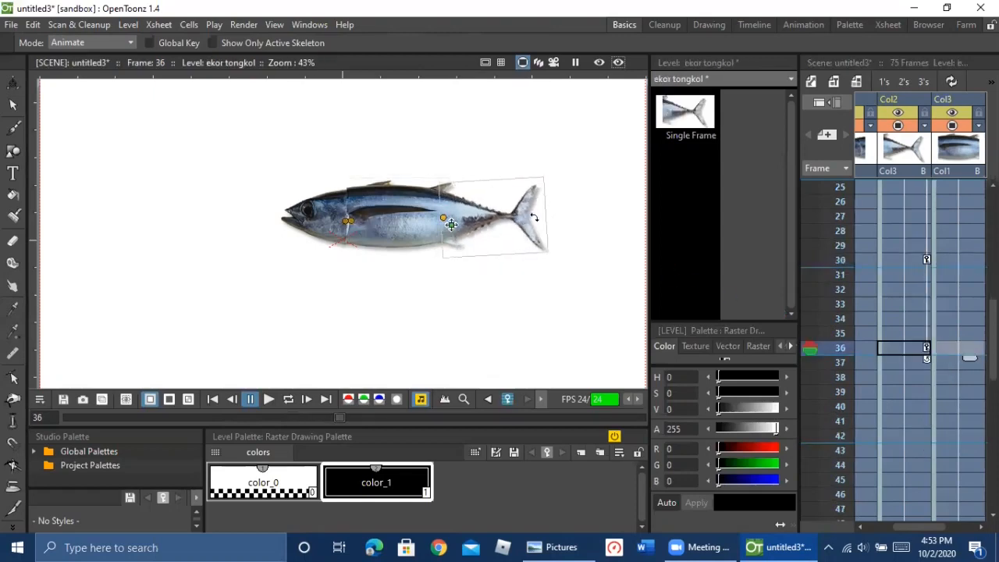
# Step: Swing the tail upward at frame 42 and rotate it still higher at frame 48
pyautogui.click(959, 436)
pyautogui.moveTo(508, 246); pyautogui.dragTo(542, 228)
pyautogui.scroll(-2, 951, 400)
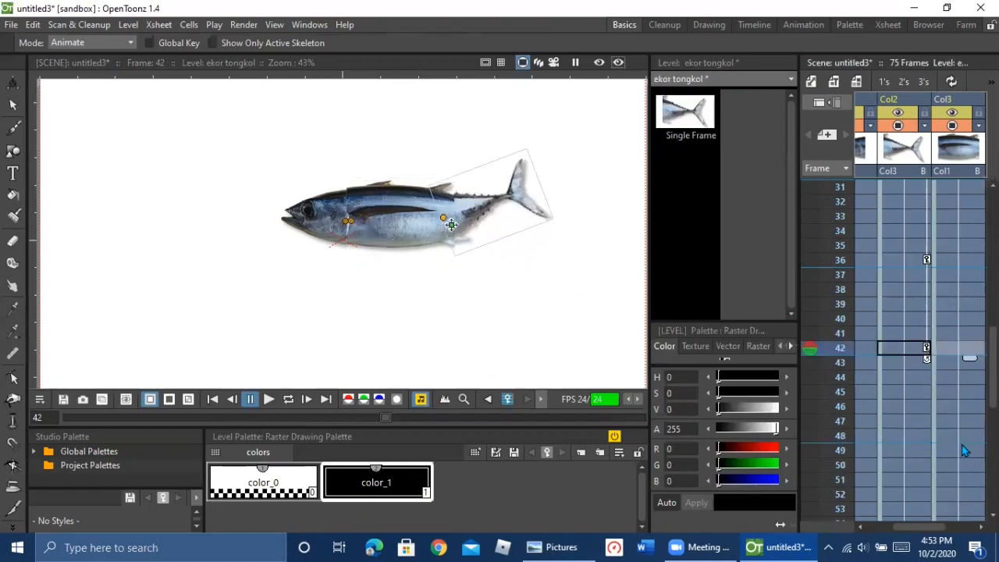
pyautogui.click(962, 442)
pyautogui.click(514, 204)
pyautogui.moveTo(513, 204); pyautogui.dragTo(512, 194)
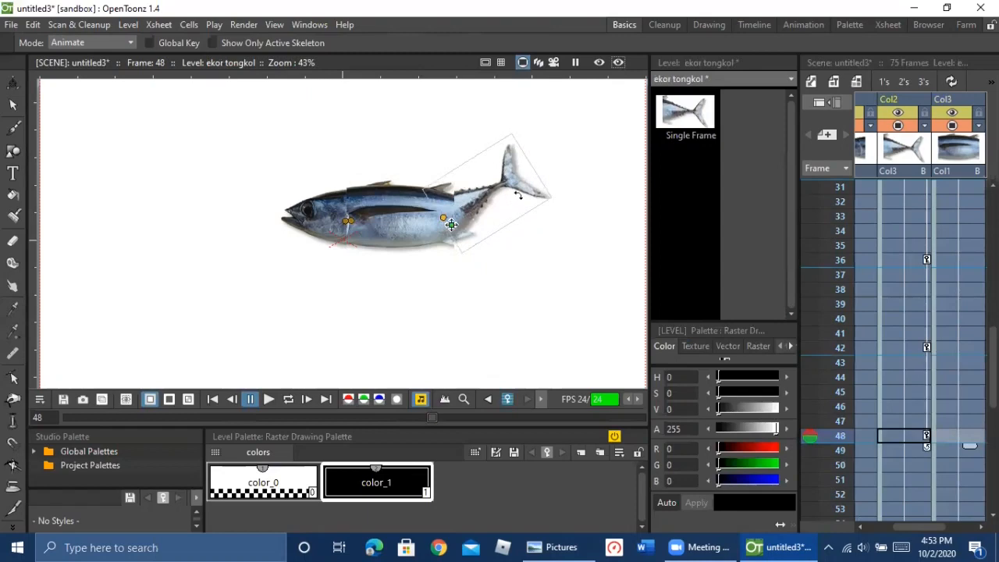
# Step: Lower the Col2 tail partway at frame 54 and bring it nearly level with the body at frame 60
pyautogui.scroll(-2, 921, 390)
pyautogui.click(964, 436)
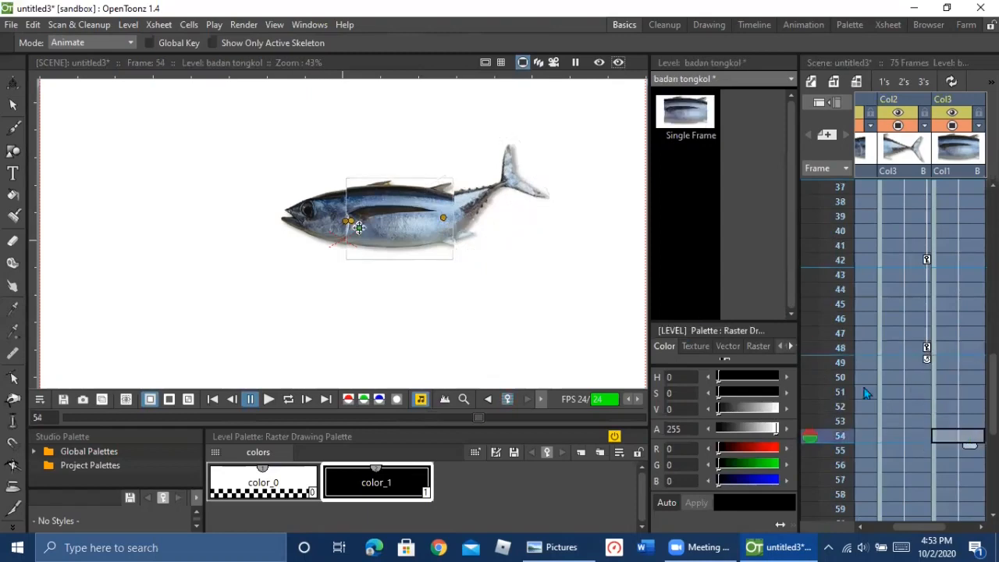
pyautogui.moveTo(520, 206); pyautogui.dragTo(523, 209)
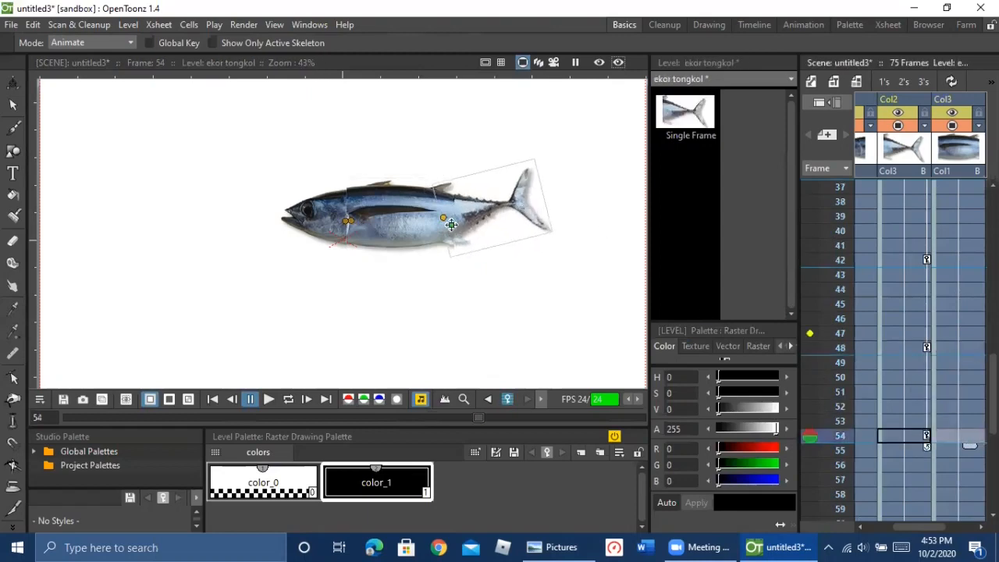
pyautogui.scroll(-2, 968, 468)
pyautogui.click(961, 436)
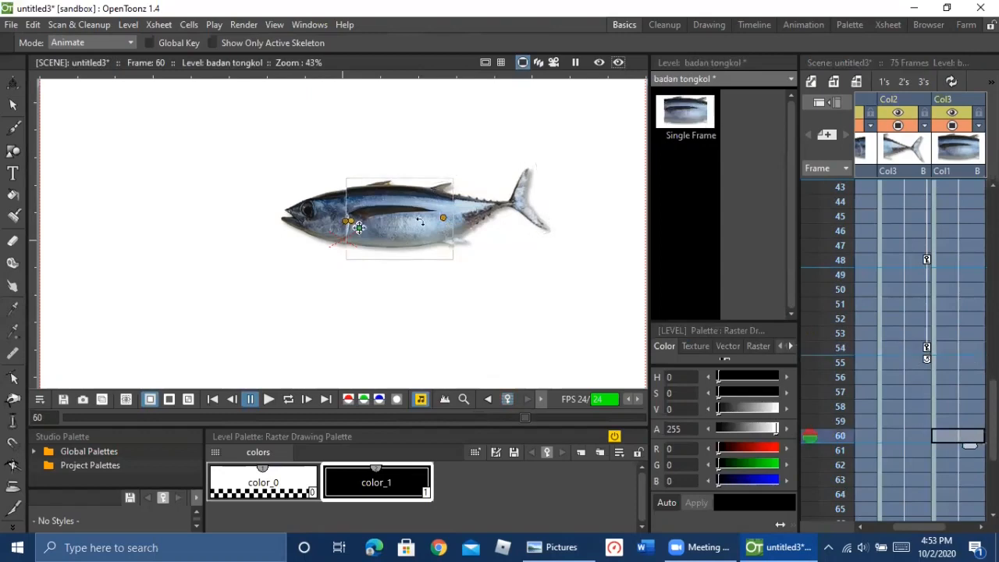
pyautogui.moveTo(511, 214); pyautogui.dragTo(544, 228)
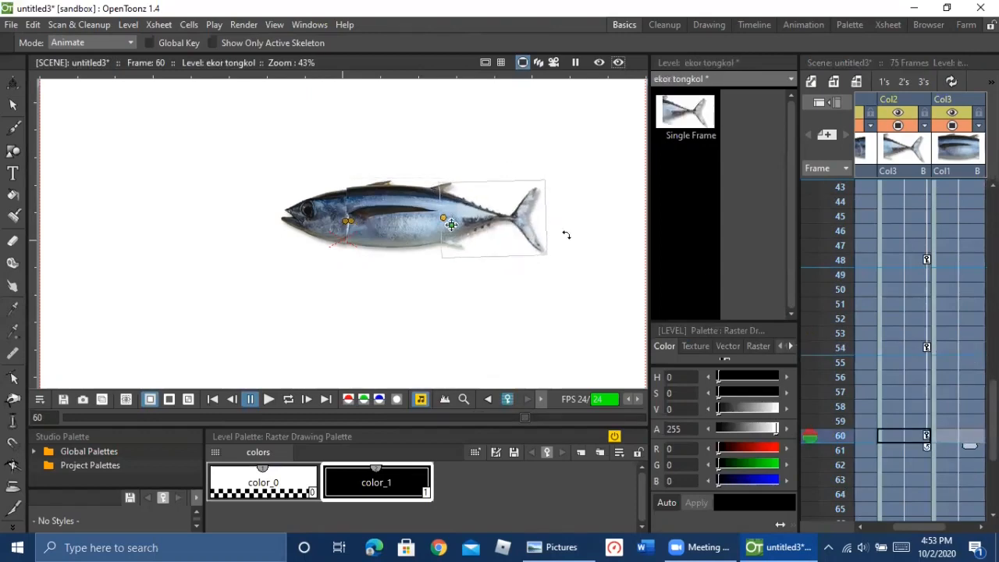
# Step: Swing the tail down at frame 66 and back nearly level at frame 72, and play the animation
pyautogui.scroll(-4, 950, 346)
pyautogui.click(963, 350)
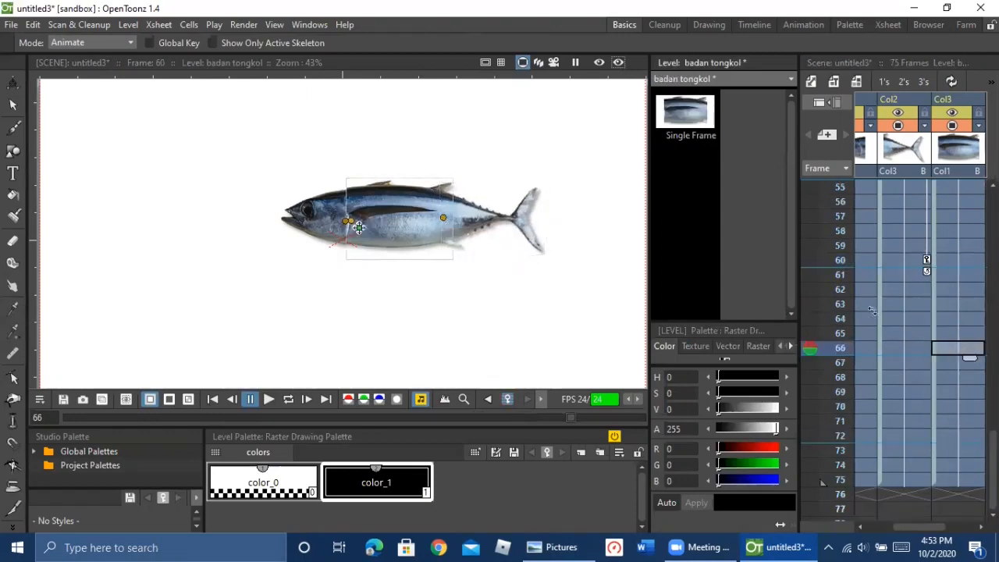
pyautogui.moveTo(528, 218); pyautogui.dragTo(527, 261)
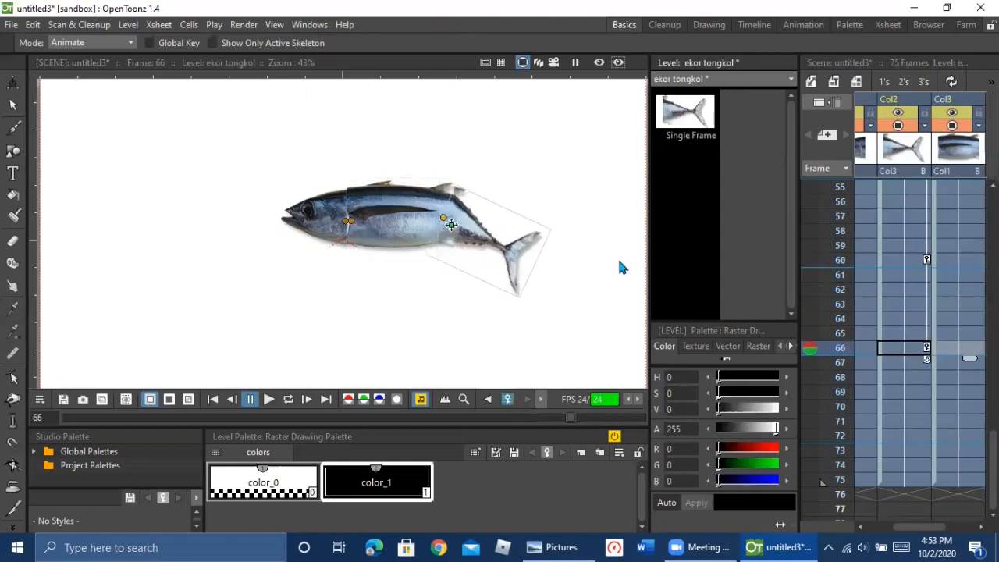
pyautogui.click(962, 434)
pyautogui.moveTo(512, 256); pyautogui.dragTo(524, 224)
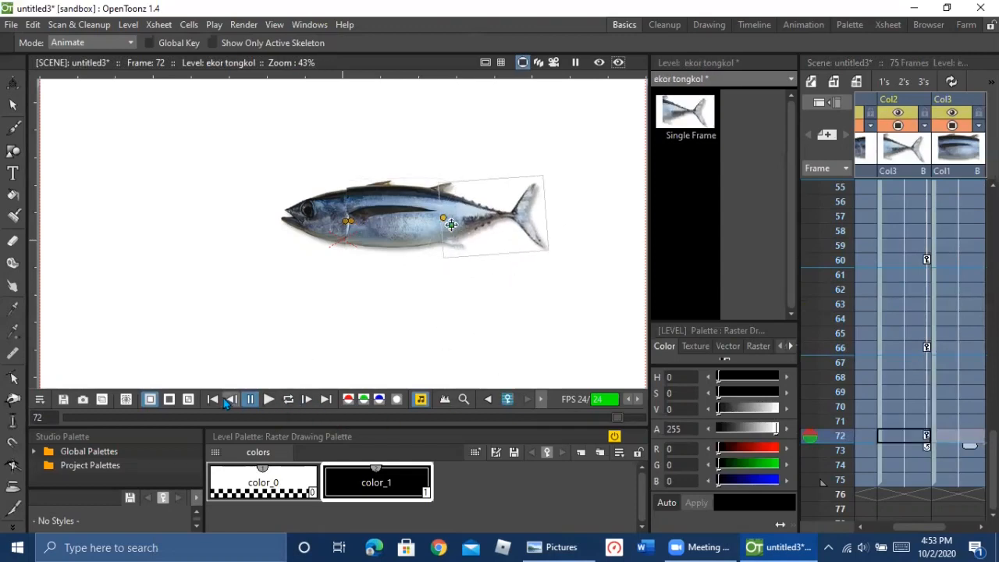
pyautogui.click(269, 399)
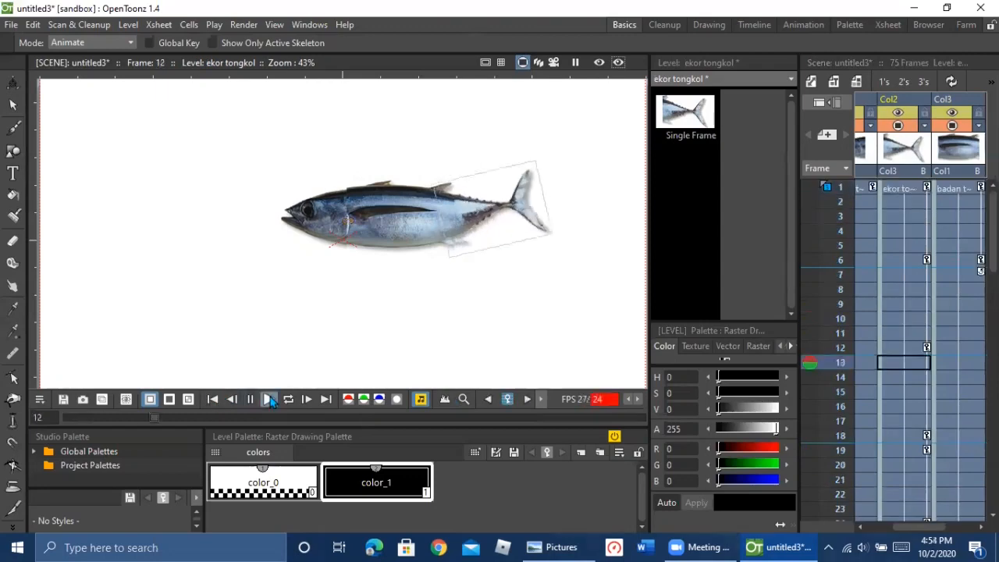